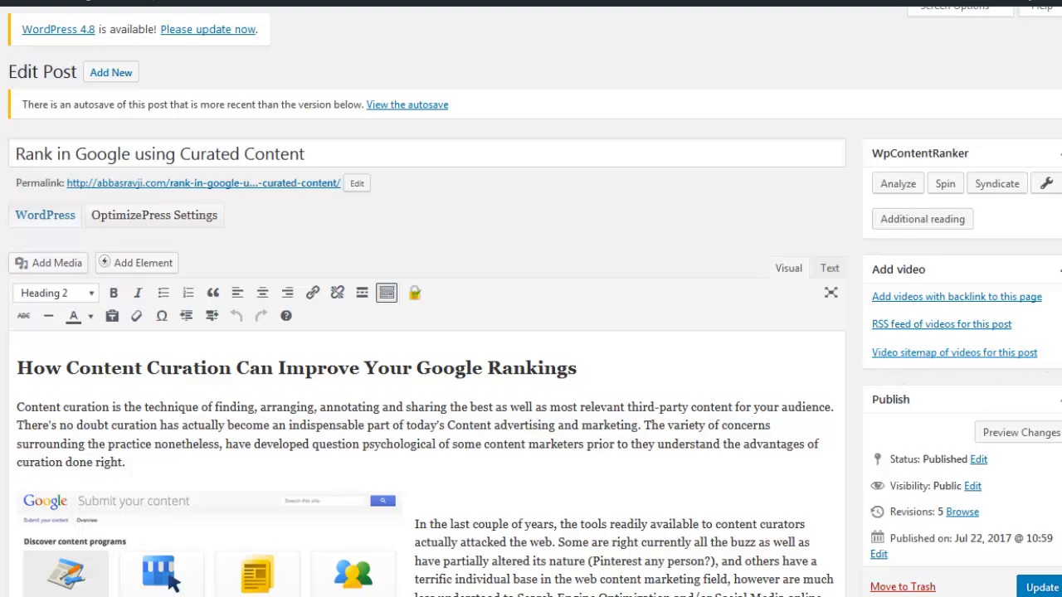
Review the curated post in the editor, from its opening heading through the Additional reading table and embedded video to the closing line
scroll(783, 307, "down", 5)
scroll(783, 307, "up", 3)
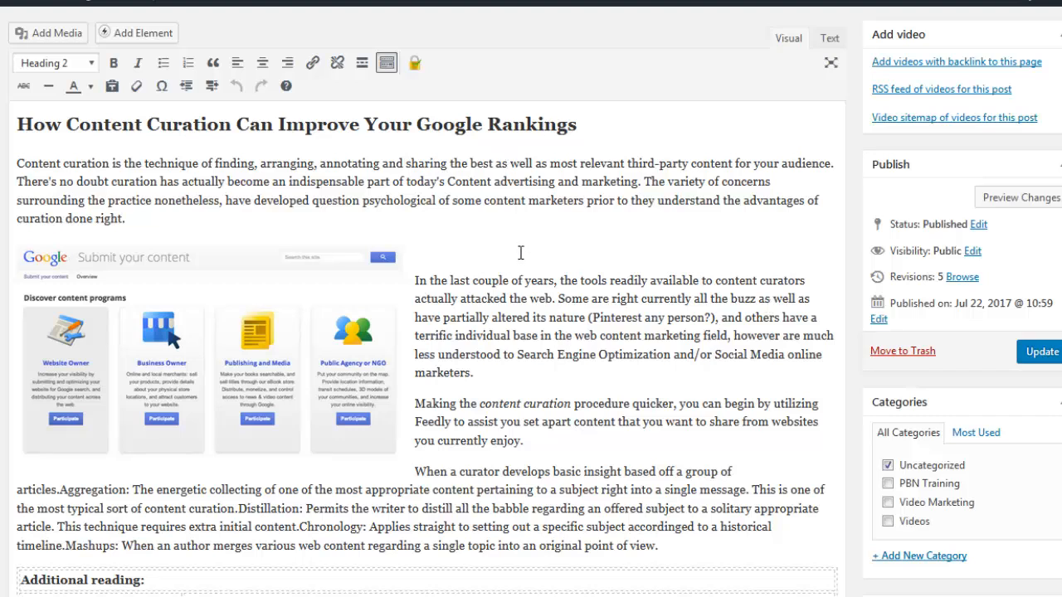
scroll(279, 346, "down", 5)
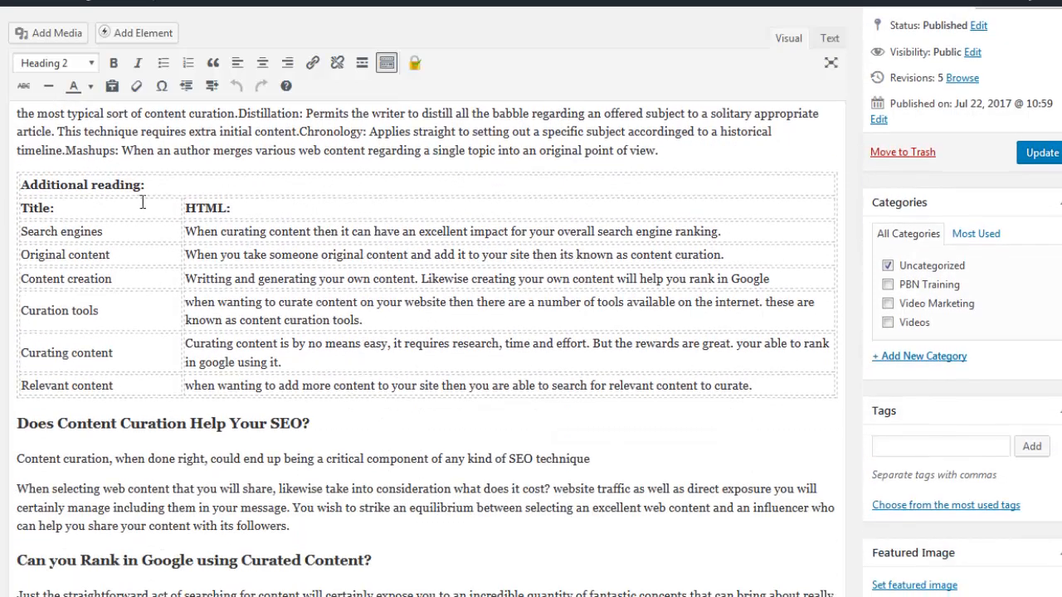
scroll(876, 353, "up", 2)
scroll(876, 353, "up", 5)
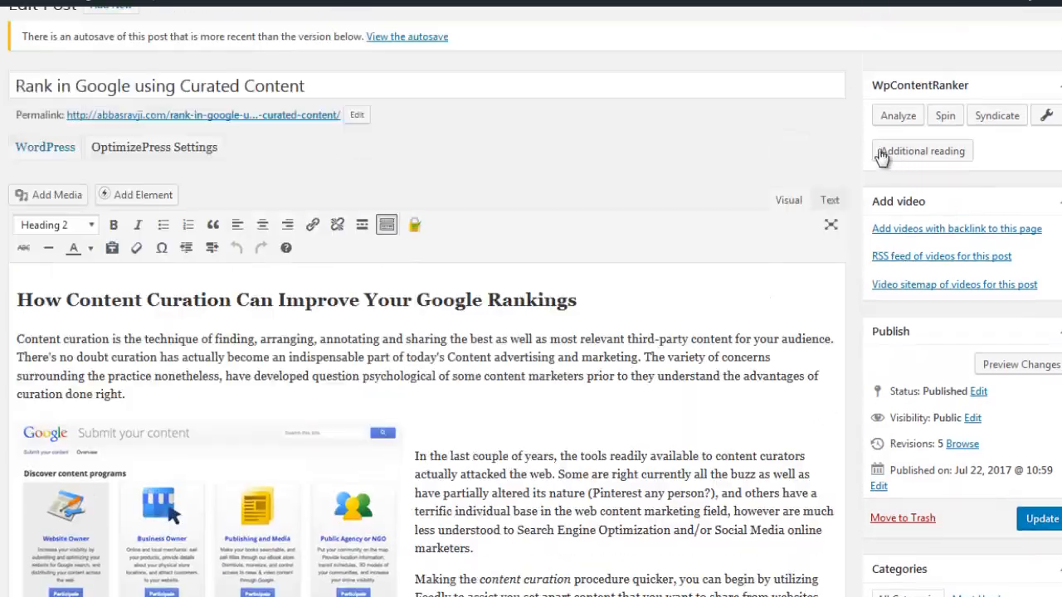
scroll(536, 448, "down", 5)
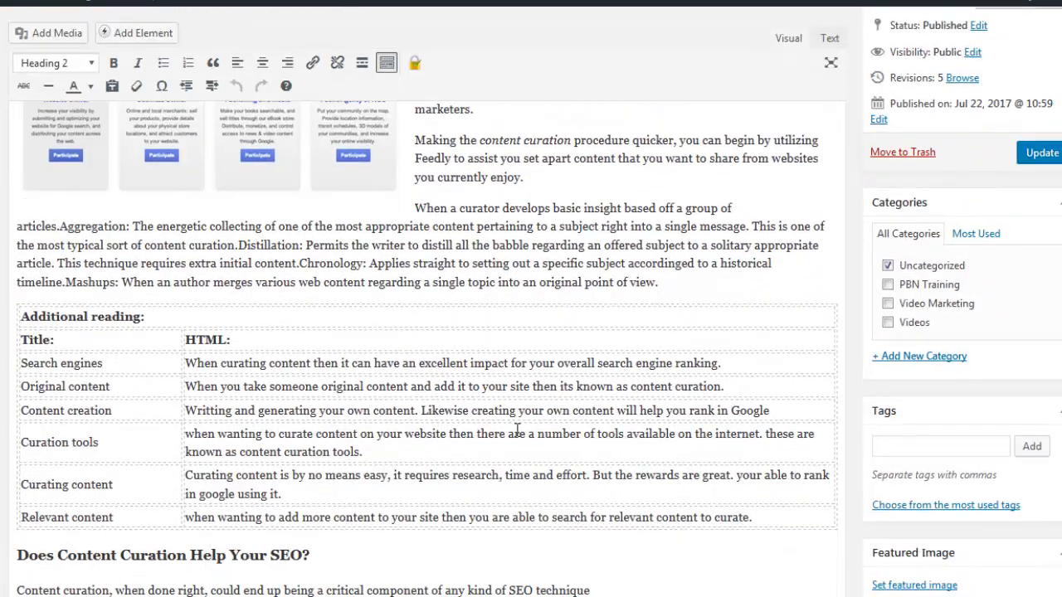
scroll(536, 448, "down", 5)
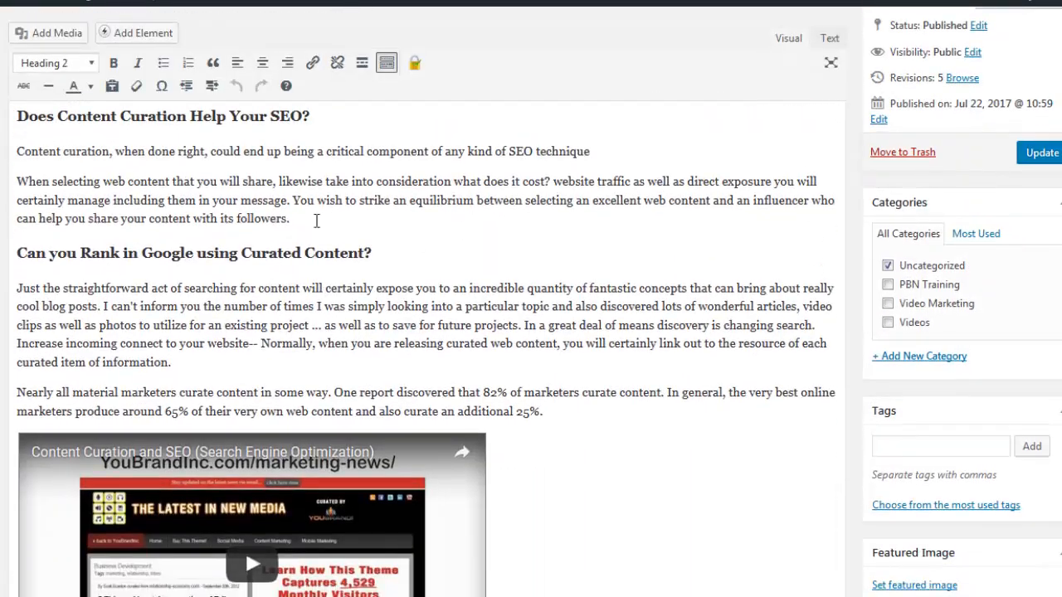
scroll(245, 285, "down", 3)
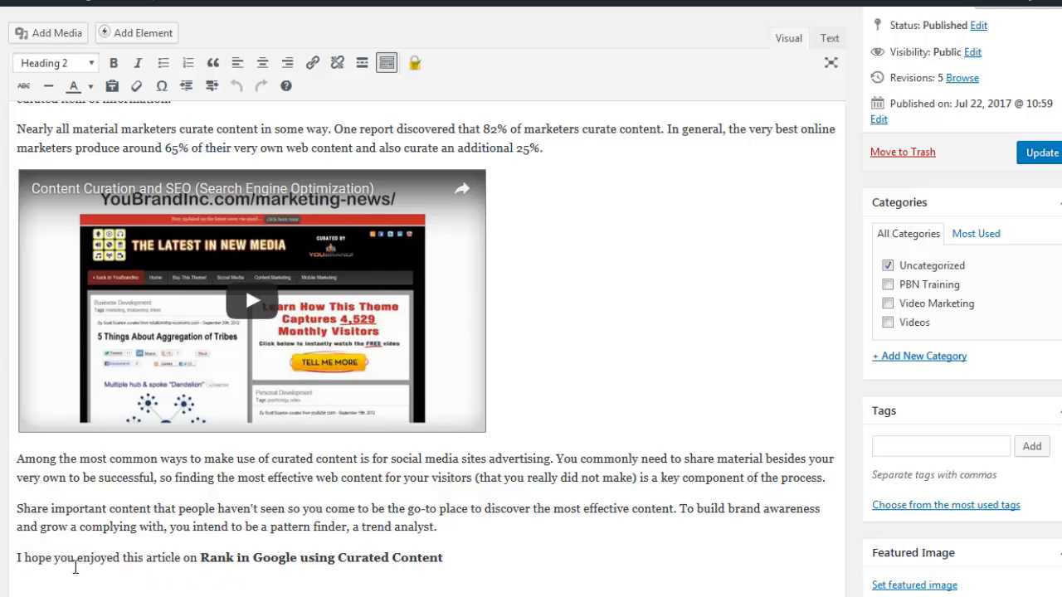
Highlight the bold keyword phrase "Rank in Google using Curated Content" in the post's closing sentence
left_click_drag(19, 561, 297, 554)
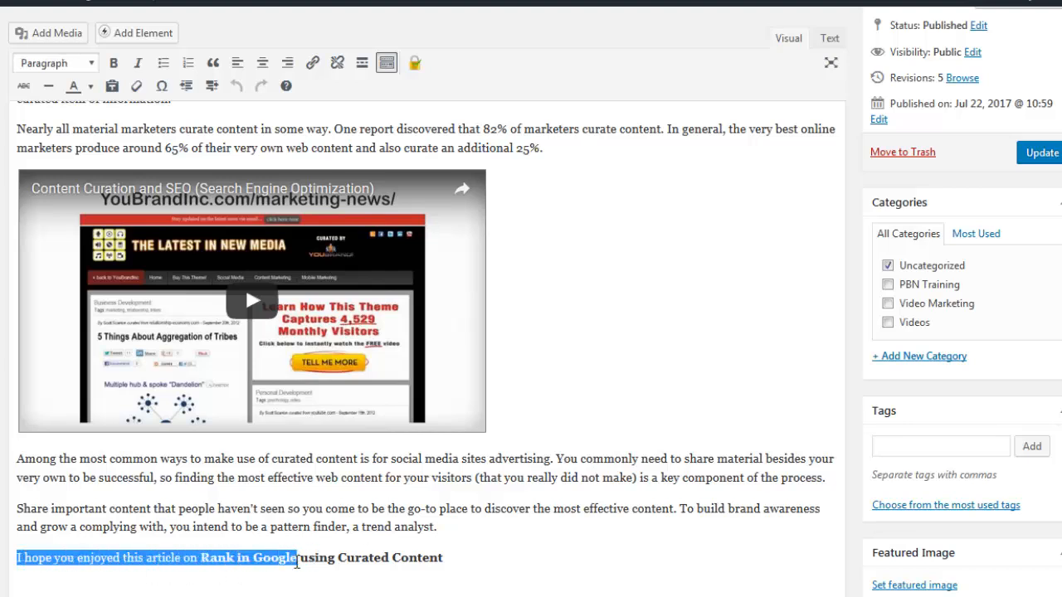
left_click(206, 576)
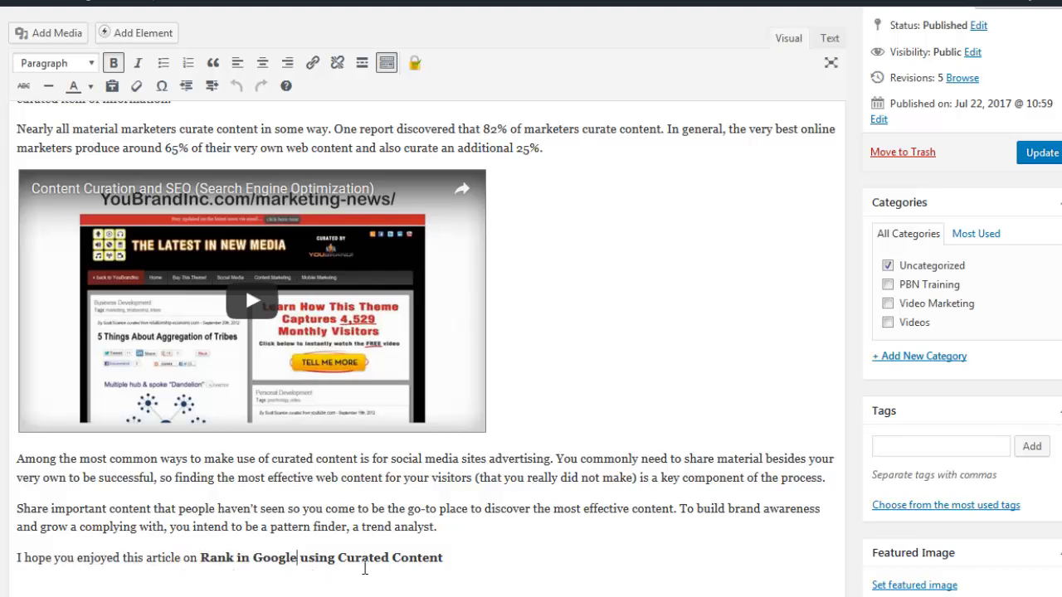
left_click(454, 558)
left_click_drag(444, 558, 203, 560)
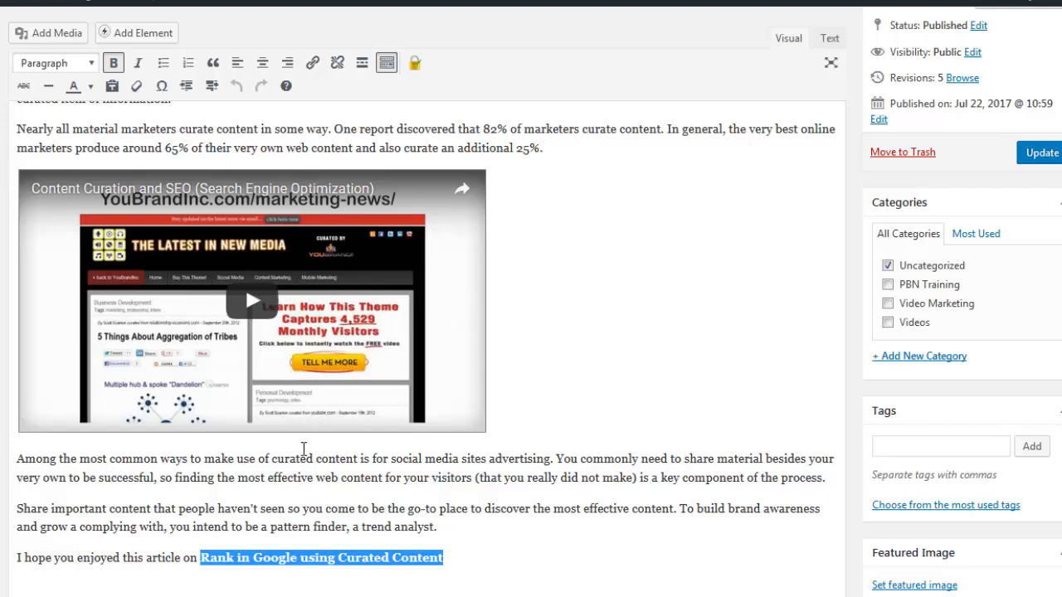
scroll(303, 449, "up", 8)
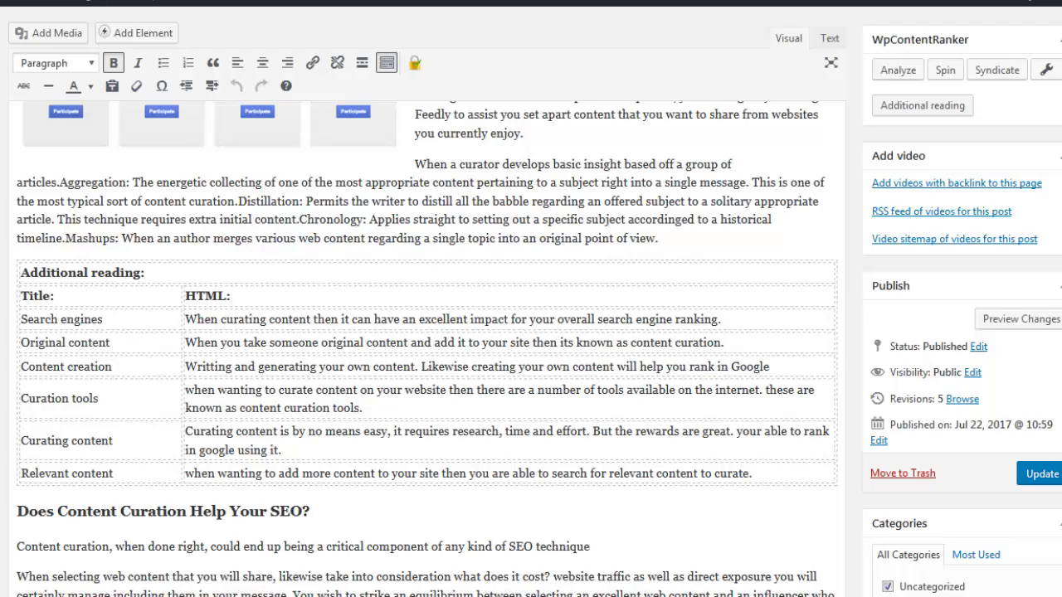
Open a private browsing window and go to google.com
key("alt+f")
key("w")
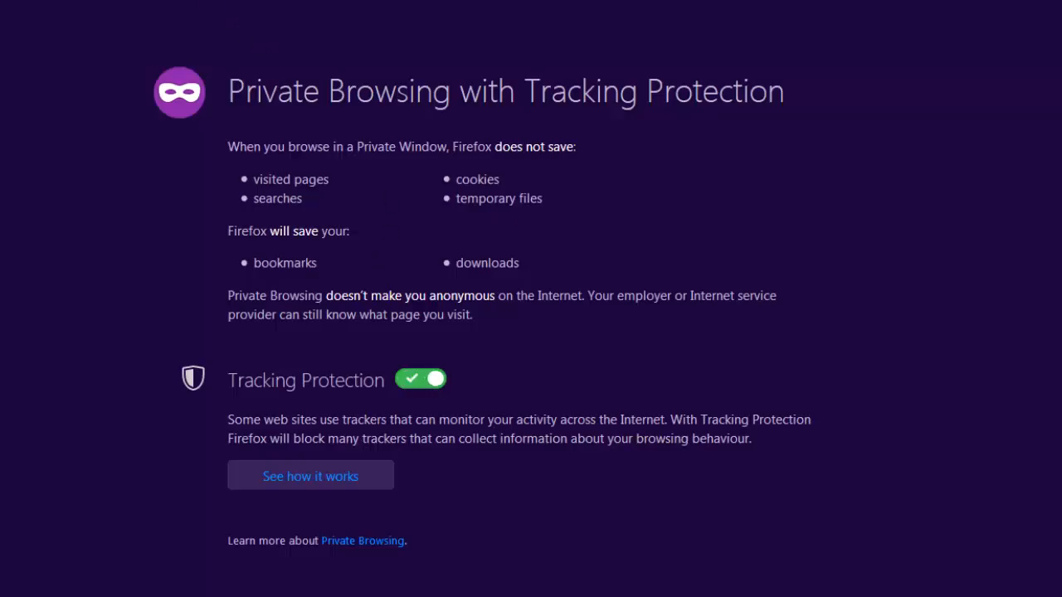
type("google.com")
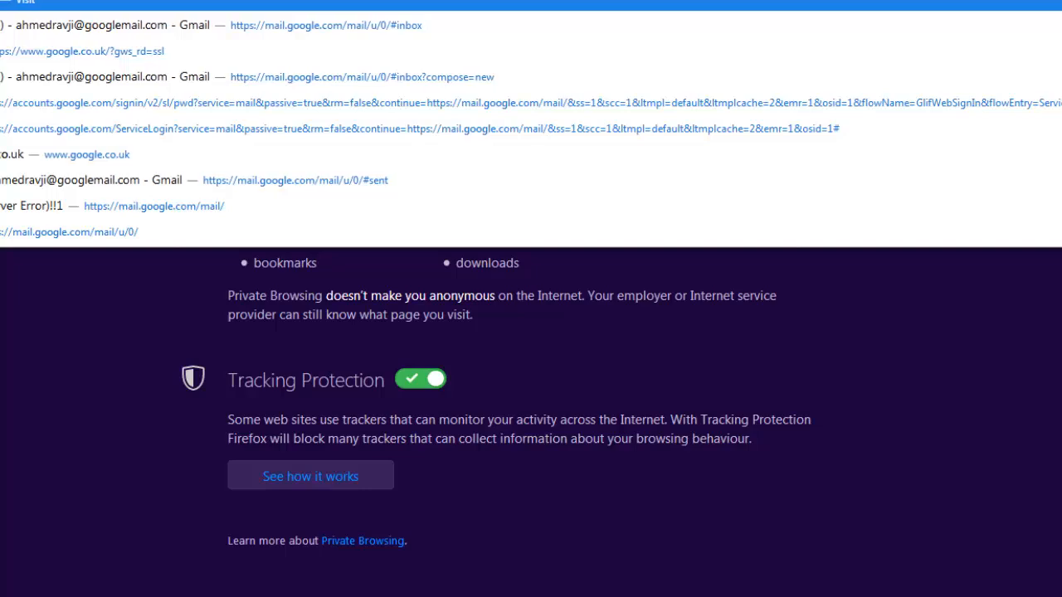
key("Return")
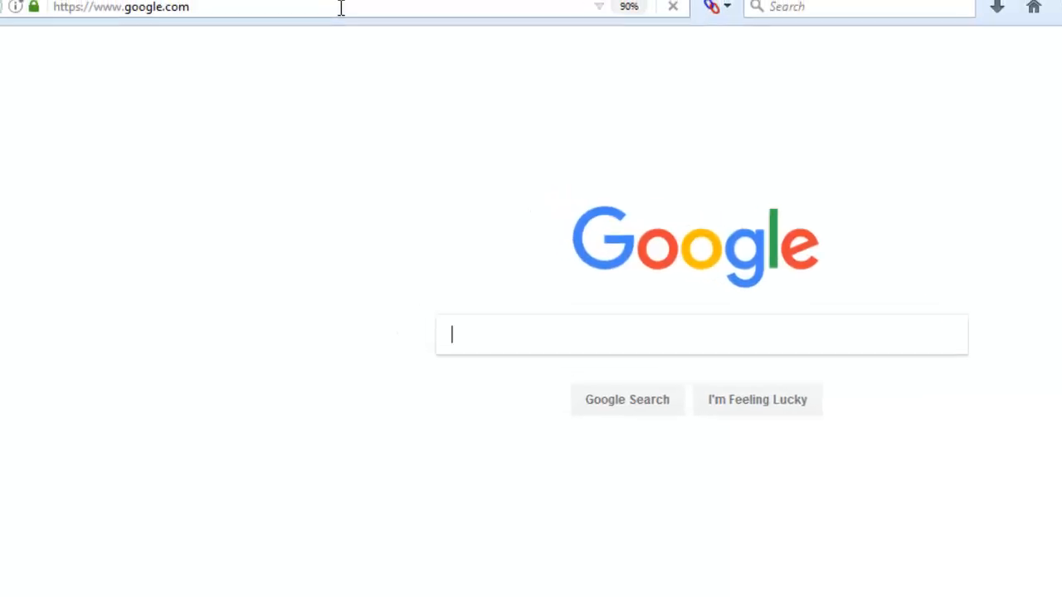
Search Google for "rank in google using curated content"
type("rank in")
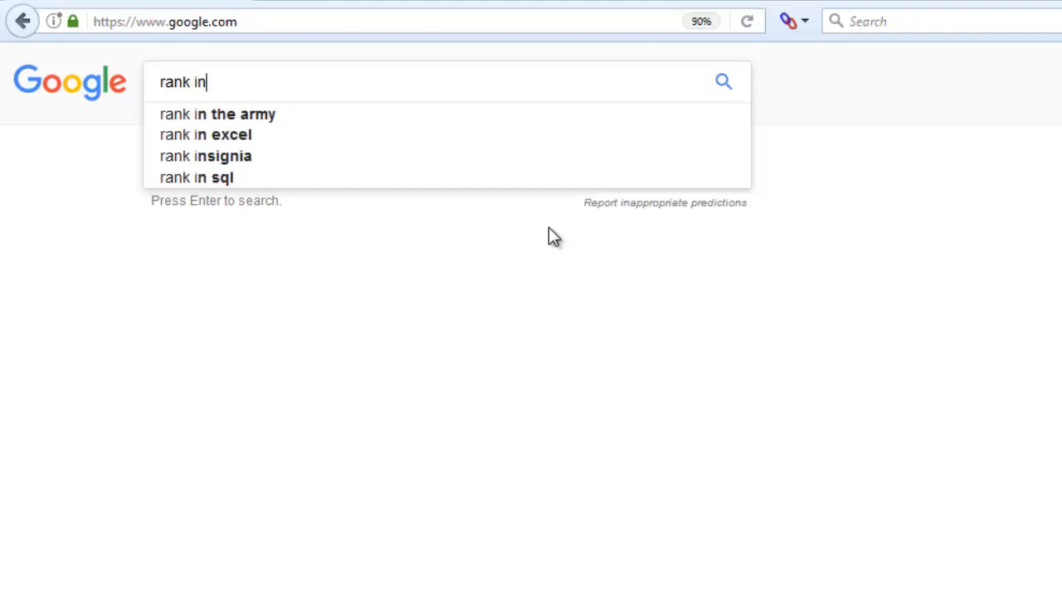
type(" google using c")
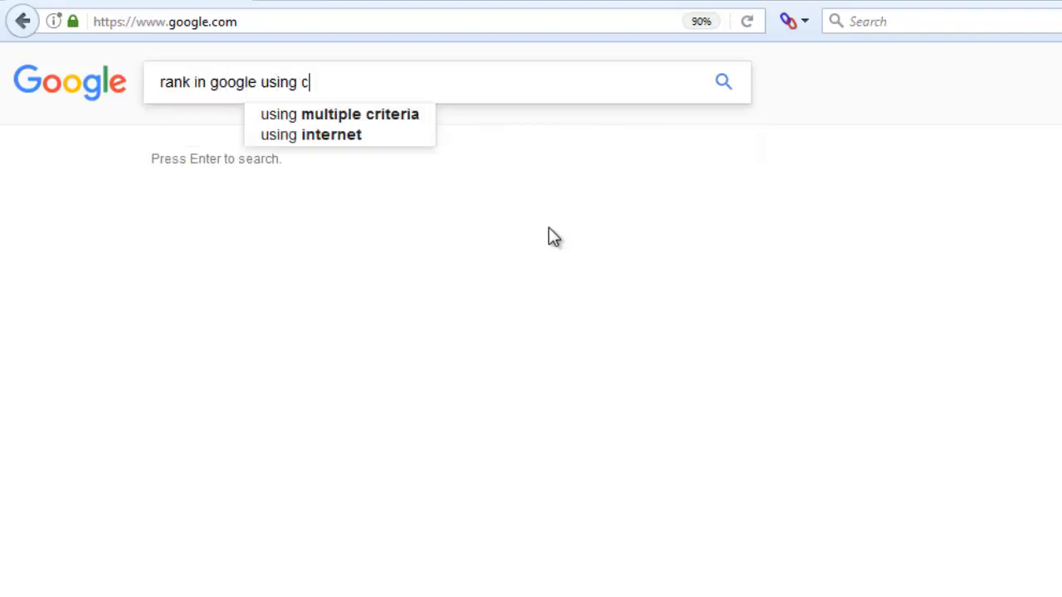
type("urated content")
key("Return")
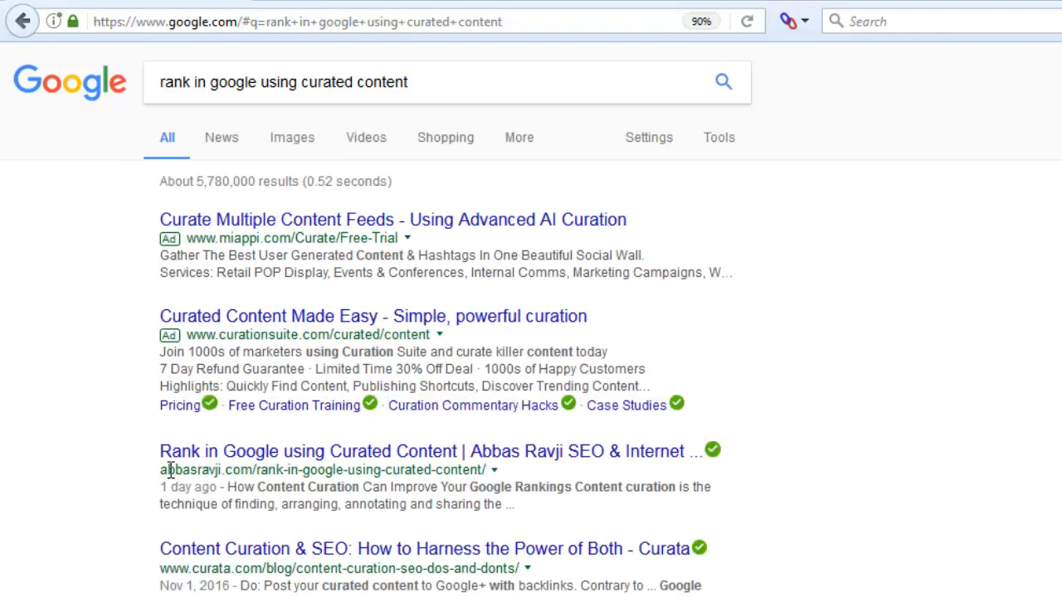
Examine the search results to compare the curated post's position with the competing pages below it
left_click_drag(167, 472, 225, 478)
left_click(125, 513)
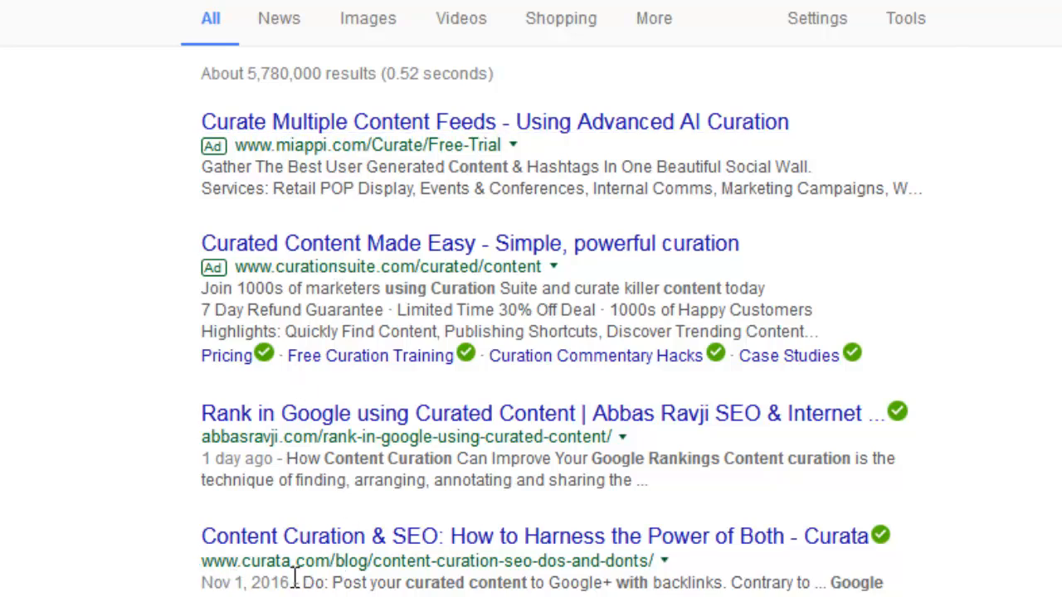
scroll(294, 577, "down", 4)
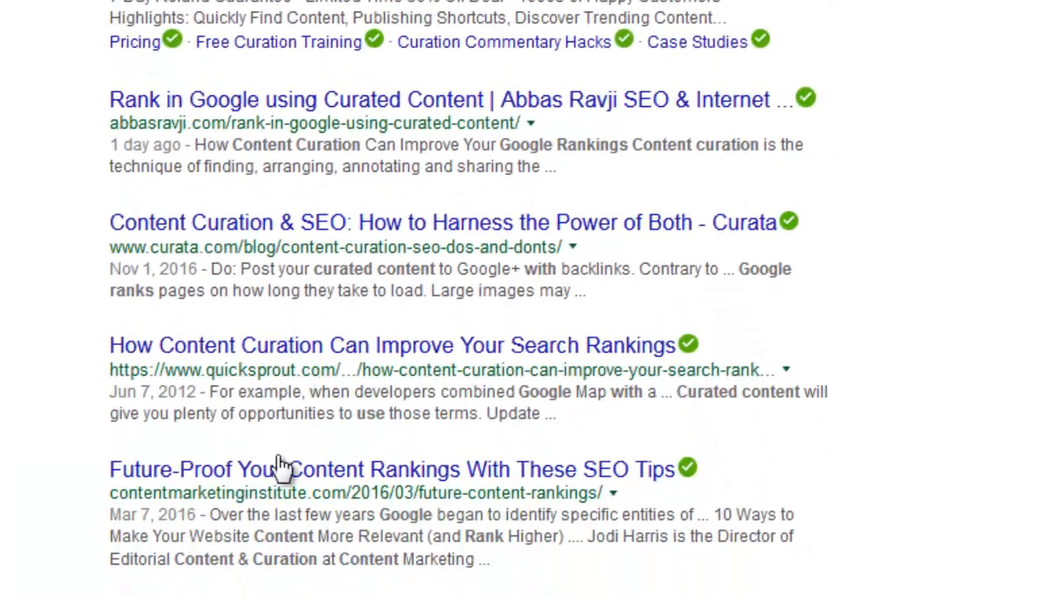
scroll(88, 490, "down", 5)
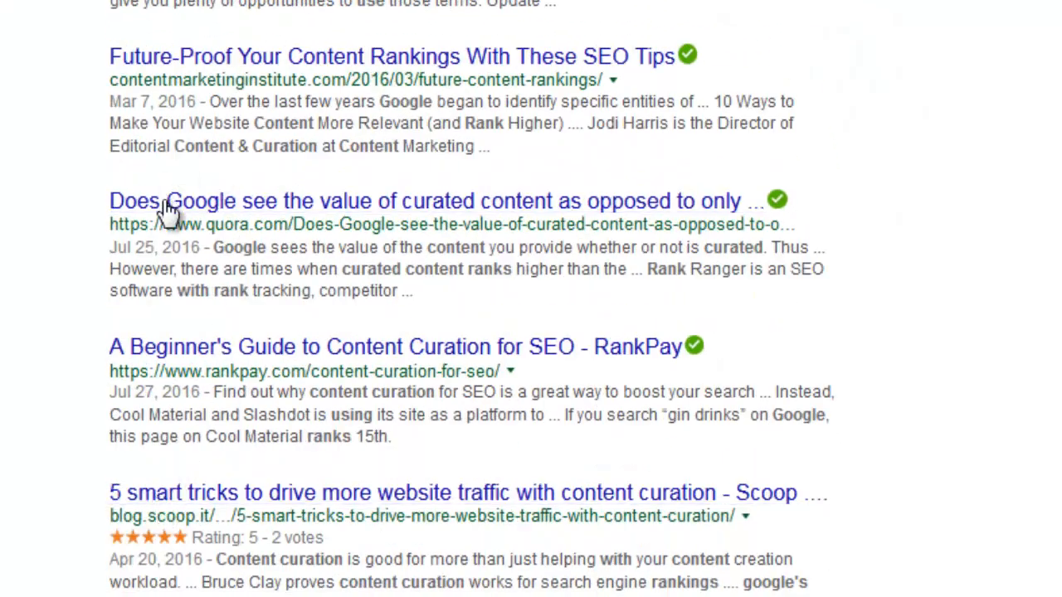
scroll(161, 409, "down", 5)
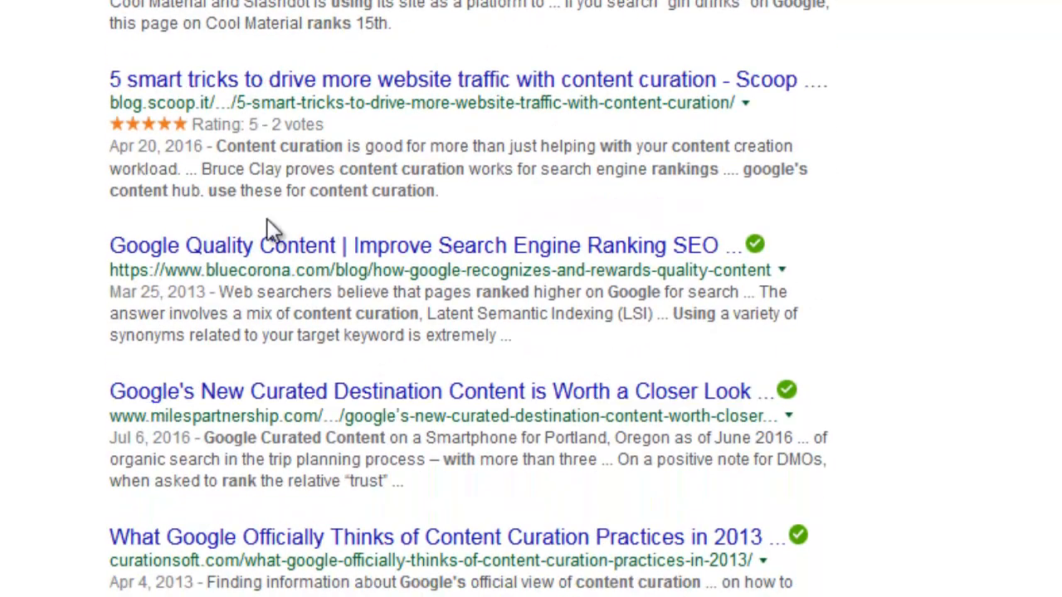
scroll(279, 360, "up", 10)
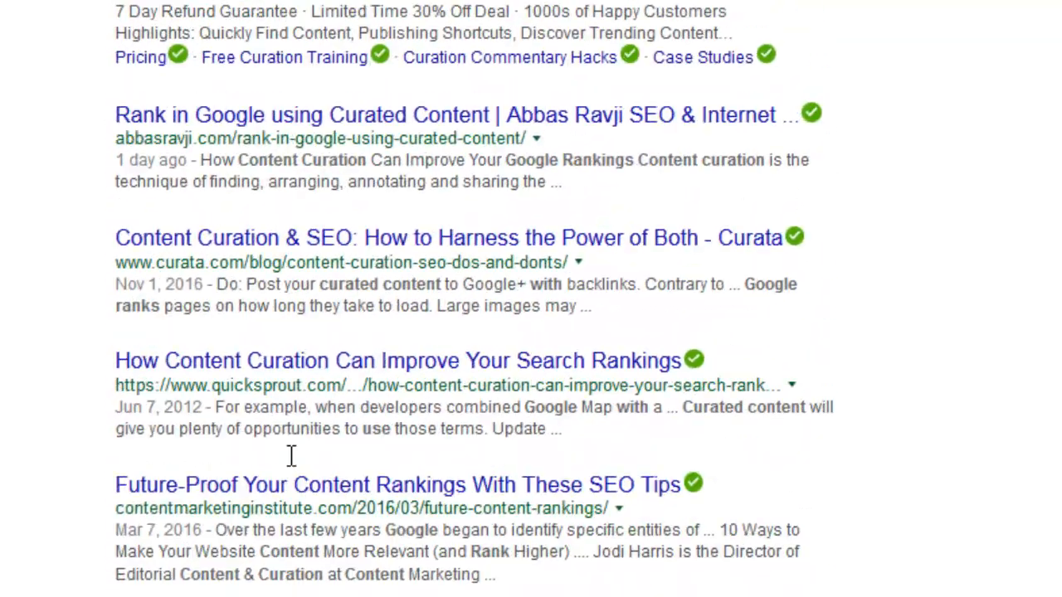
Replace the query with "rank using curated content" and search Google for it
left_click_drag(487, 67, 133, 40)
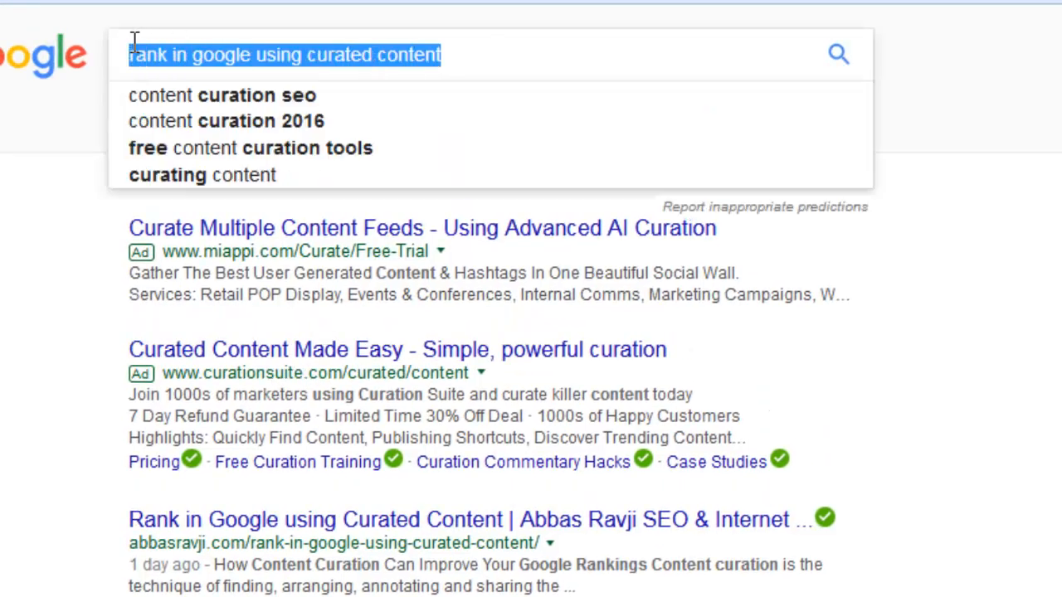
type("rank usi")
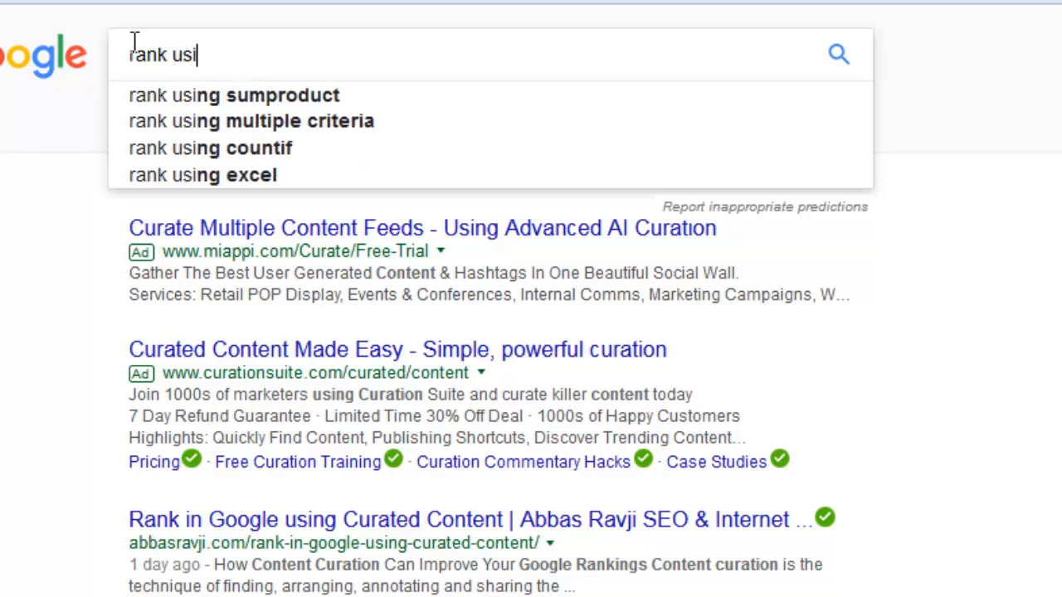
type("ng curated content")
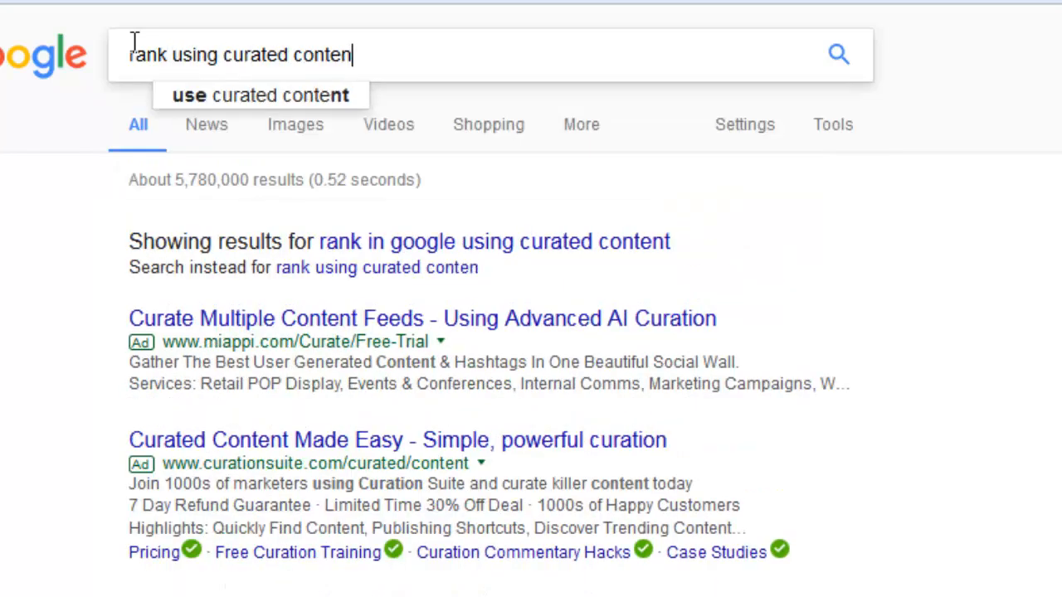
key("Return")
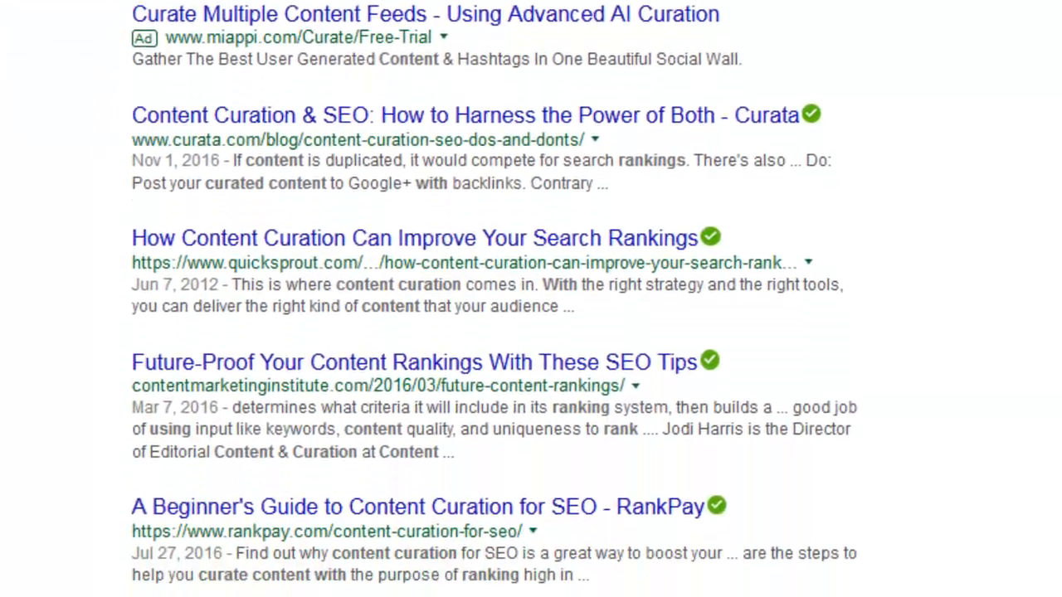
Examine the results for the shorter phrase, checking the curated post's listing and the snippets of the Moz and Search Engine Journal guides
left_click_drag(143, 554, 472, 564)
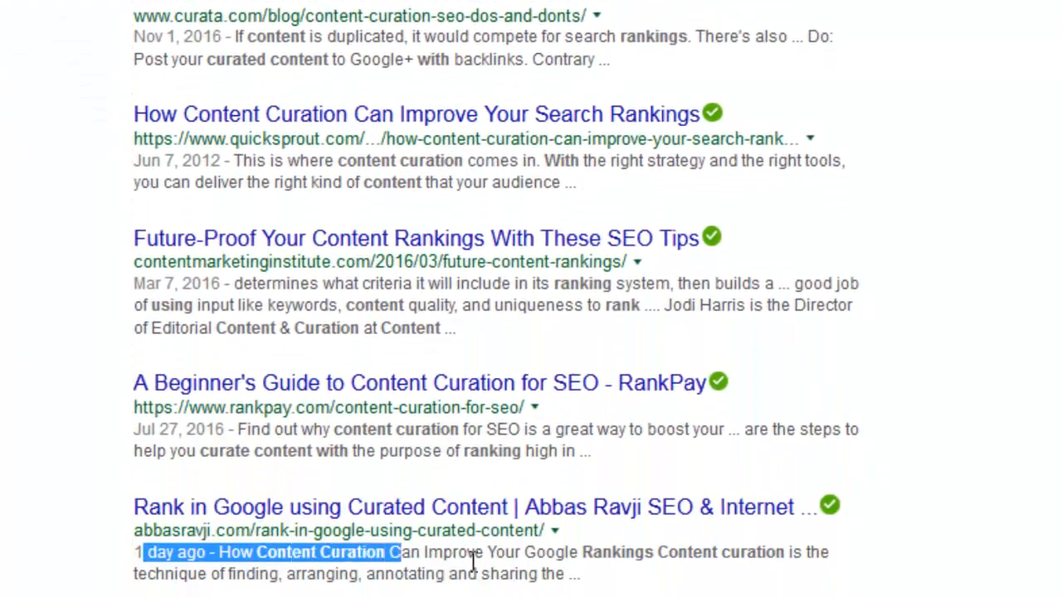
left_click(472, 565)
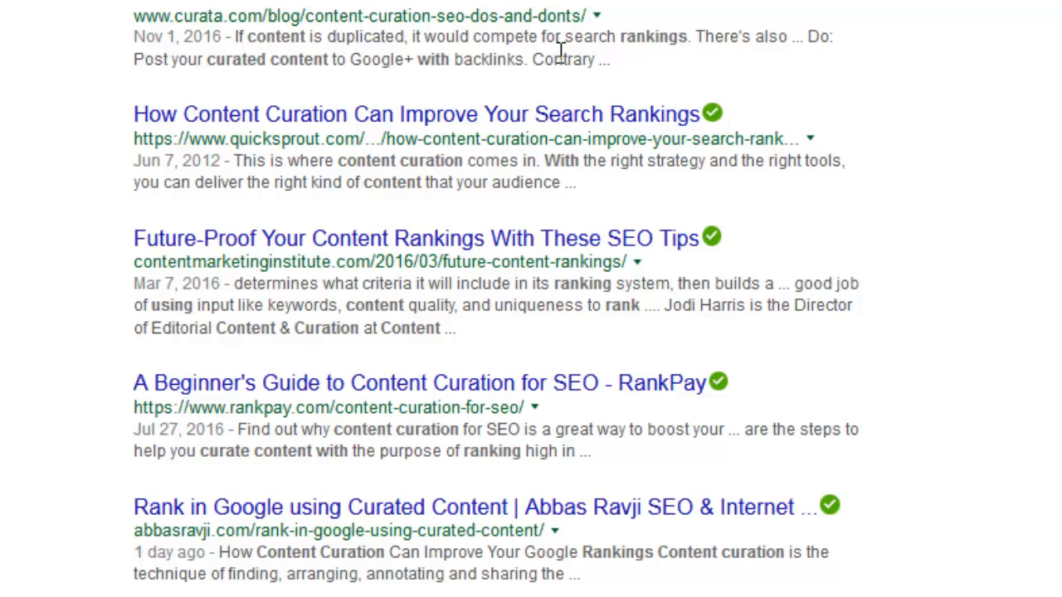
scroll(552, 66, "down", 5)
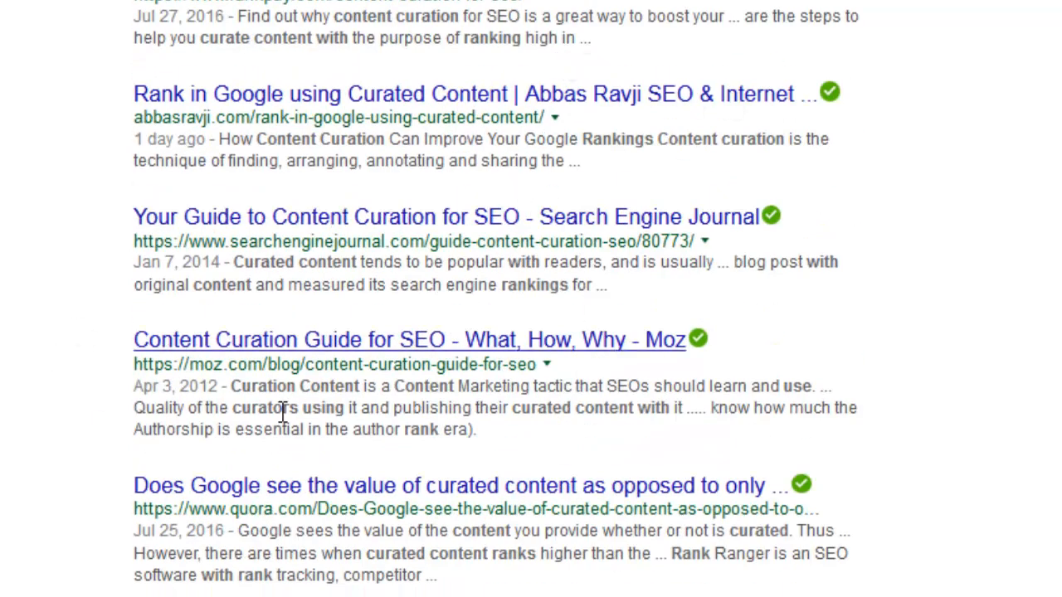
left_click_drag(137, 408, 371, 407)
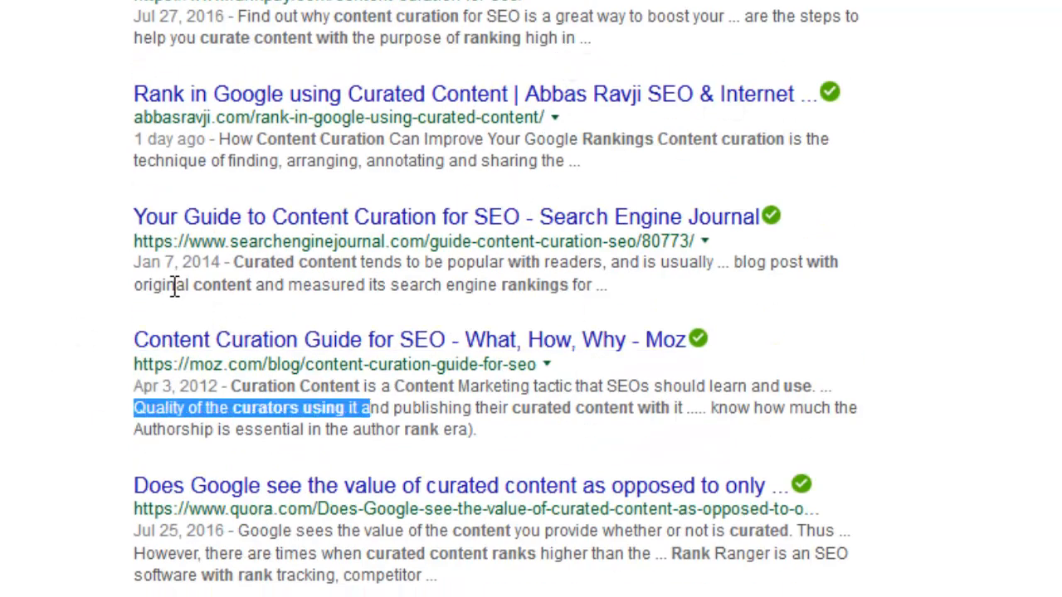
left_click_drag(175, 286, 295, 286)
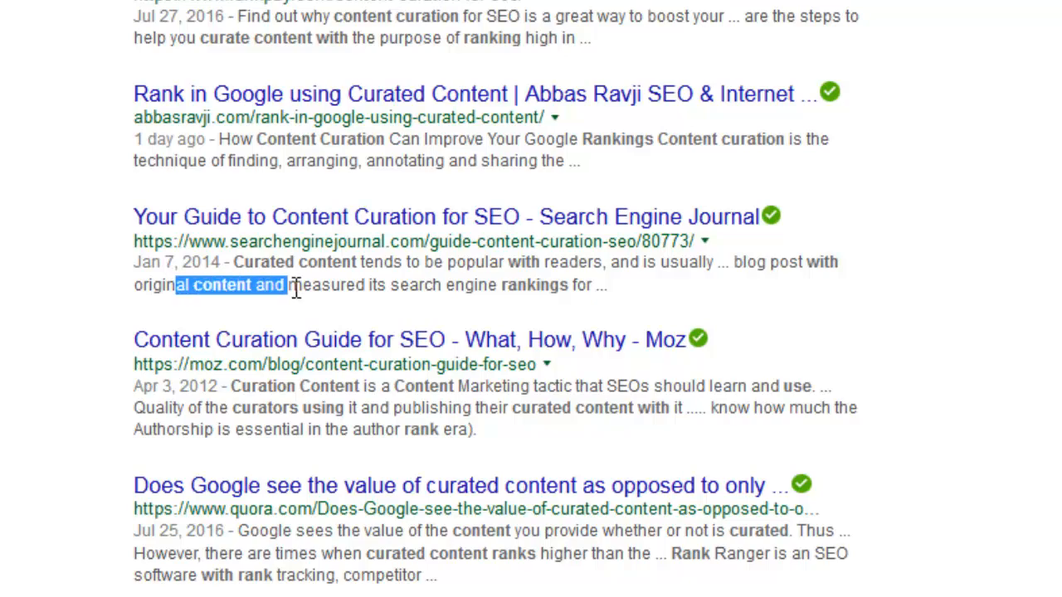
scroll(296, 289, "down", 5)
scroll(265, 284, "up", 10)
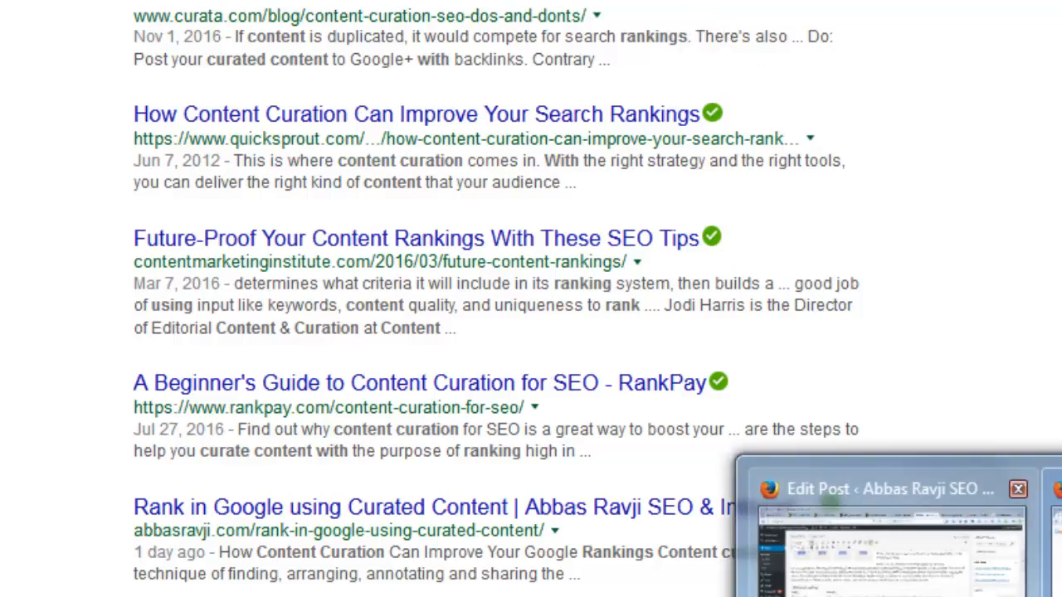
Switch back to the WordPress editor and examine the opening heading and introduction of the curated post
left_click(960, 559)
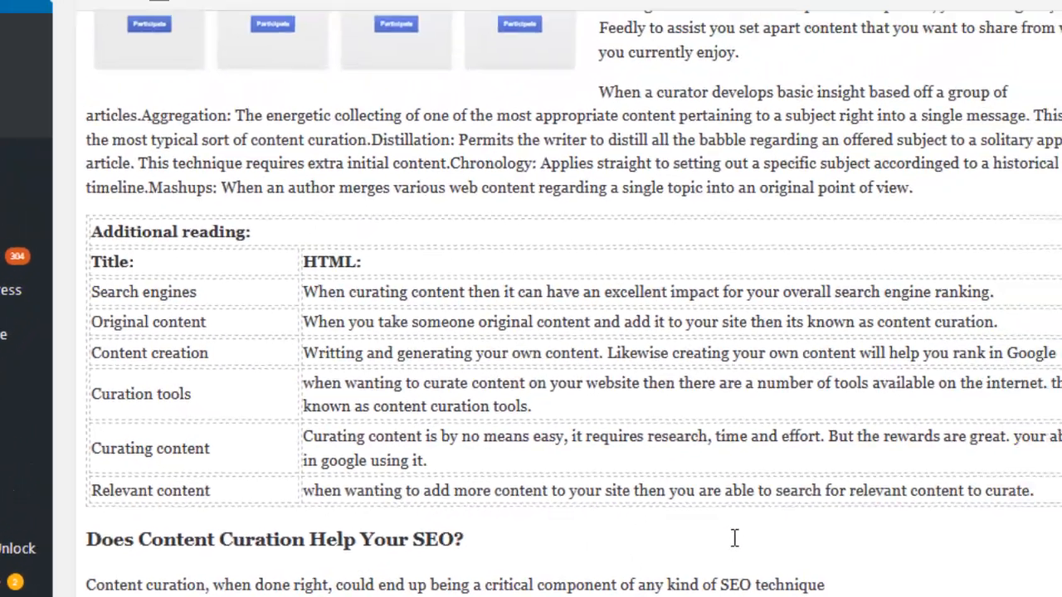
scroll(909, 505, "up", 9)
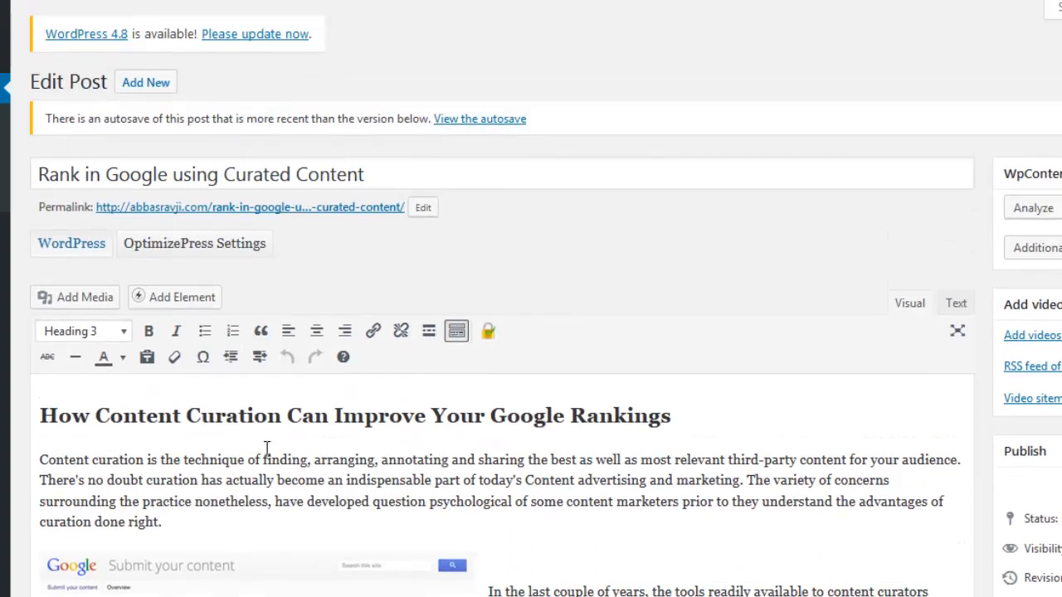
left_click_drag(263, 460, 307, 501)
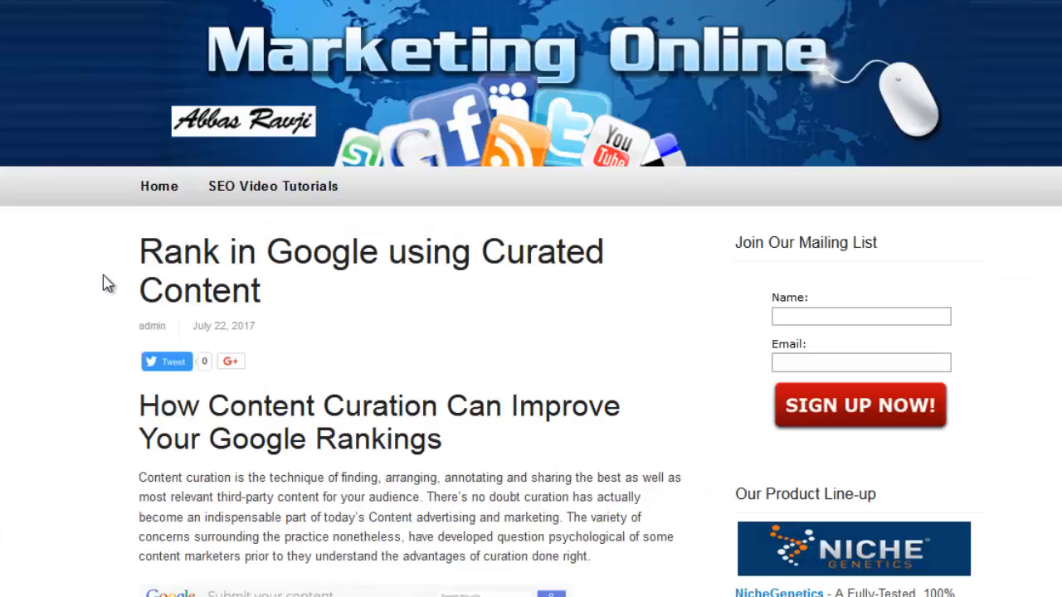
Examine the published post down to its comments, viewing the Search engines, Relevant content and Curating content entries of its additional-reading box
scroll(303, 415, "down", 3)
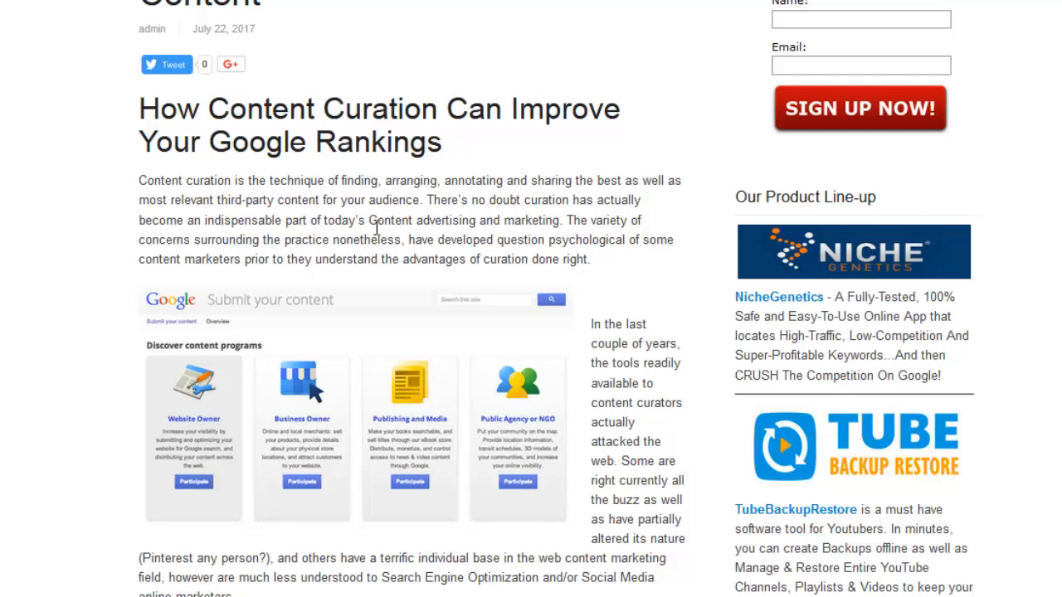
scroll(444, 332, "down", 5)
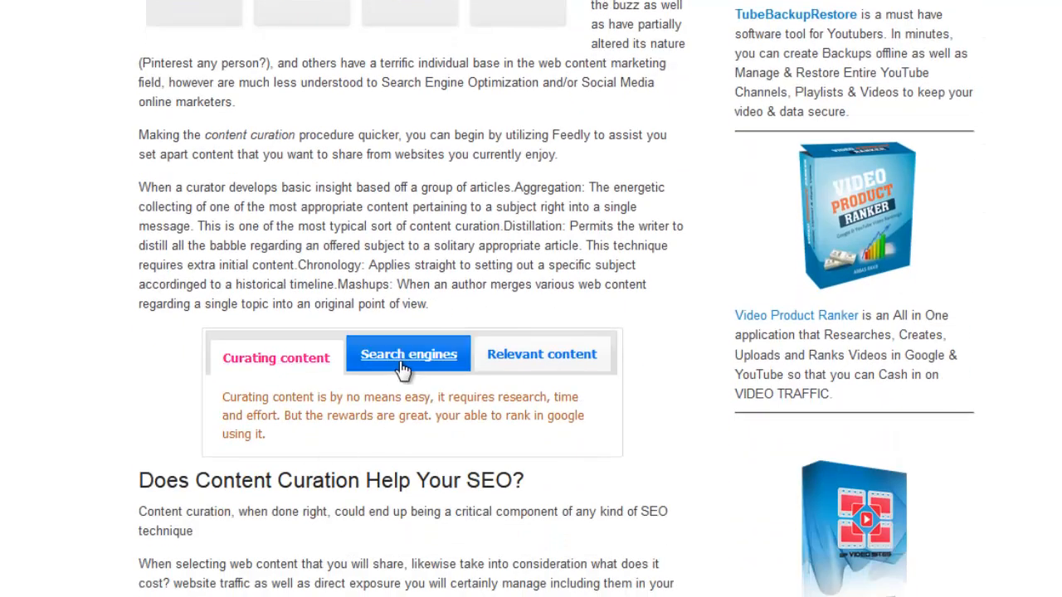
left_click(403, 369)
left_click(498, 356)
left_click(408, 361)
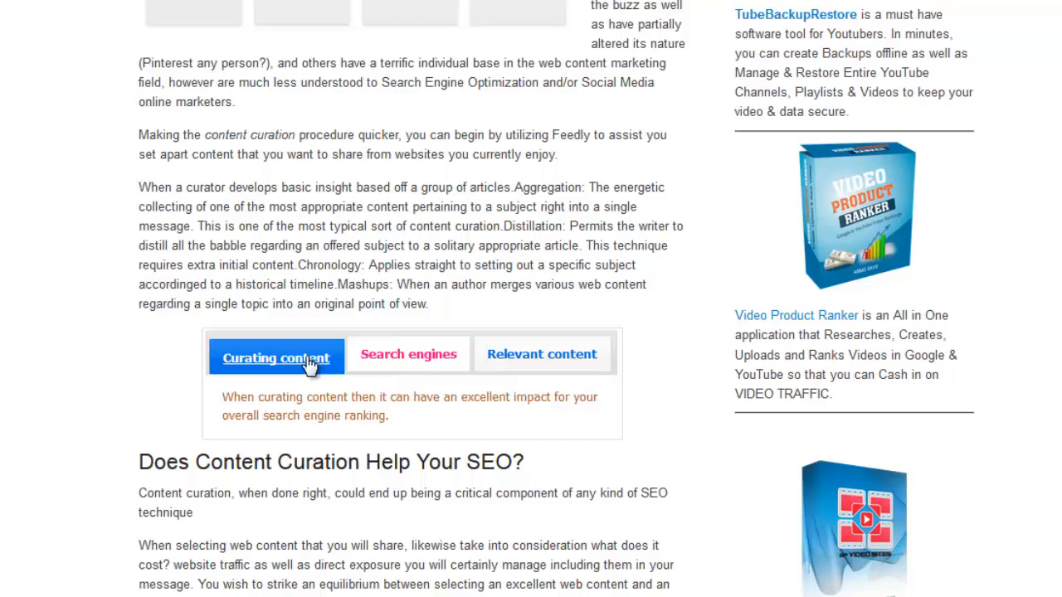
left_click(310, 365)
scroll(249, 509, "down", 6)
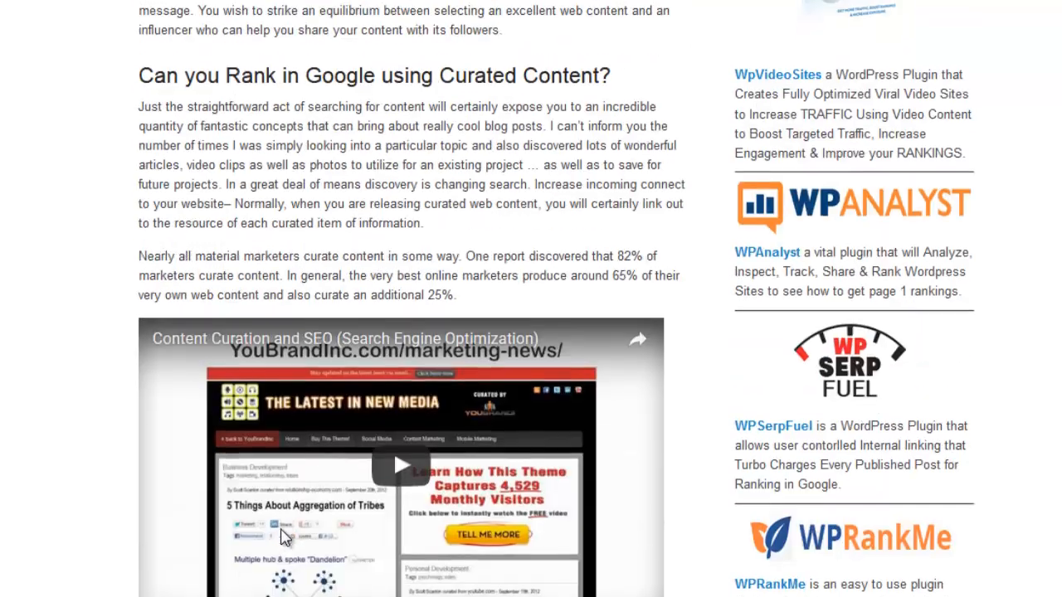
scroll(284, 537, "down", 6)
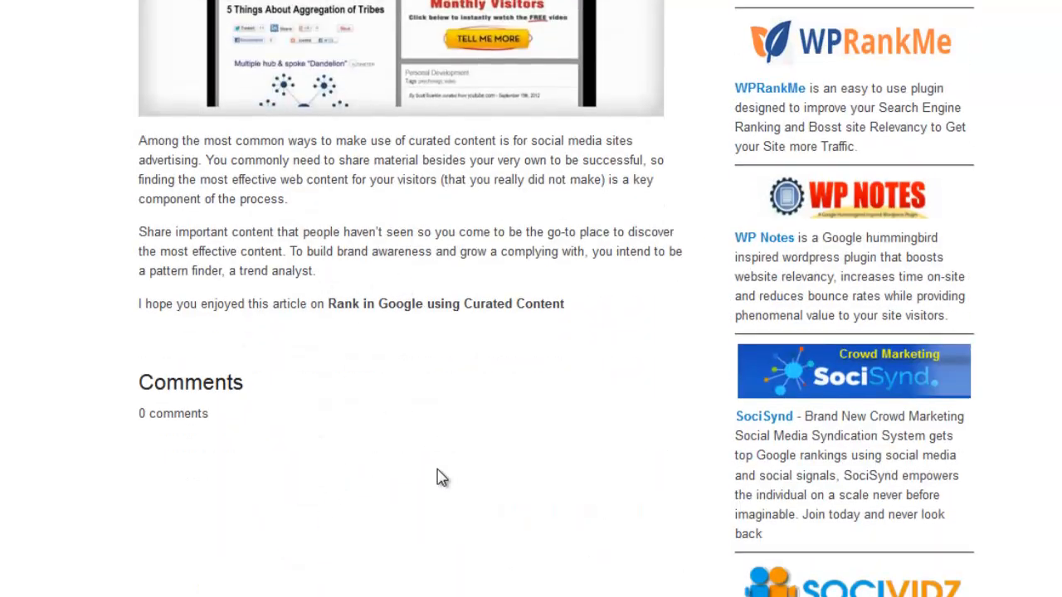
Return to the WordPress post editor and start a new blank post
scroll(415, 465, "up", 7)
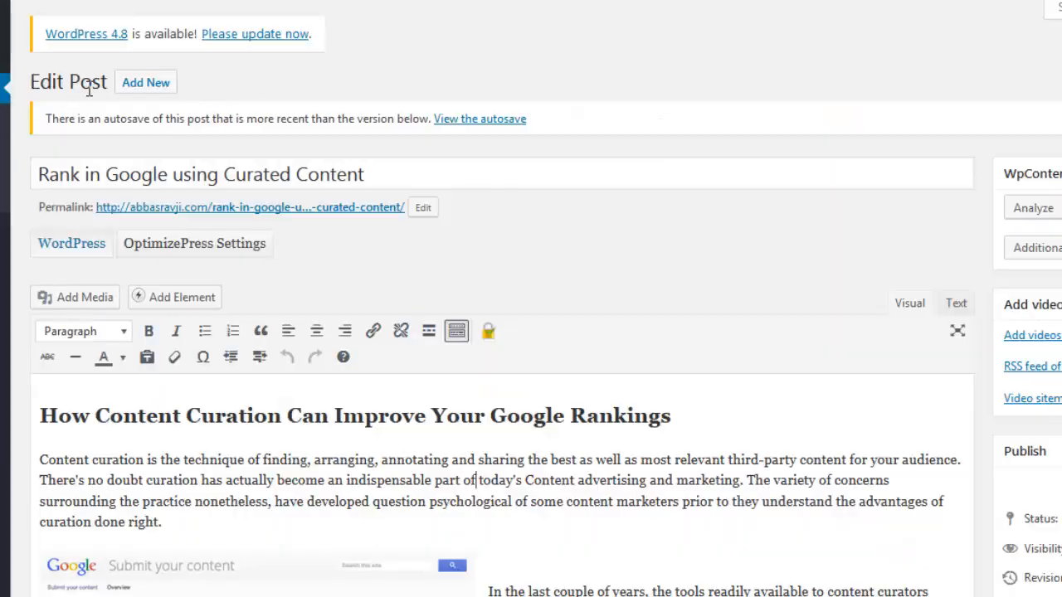
left_click(145, 82)
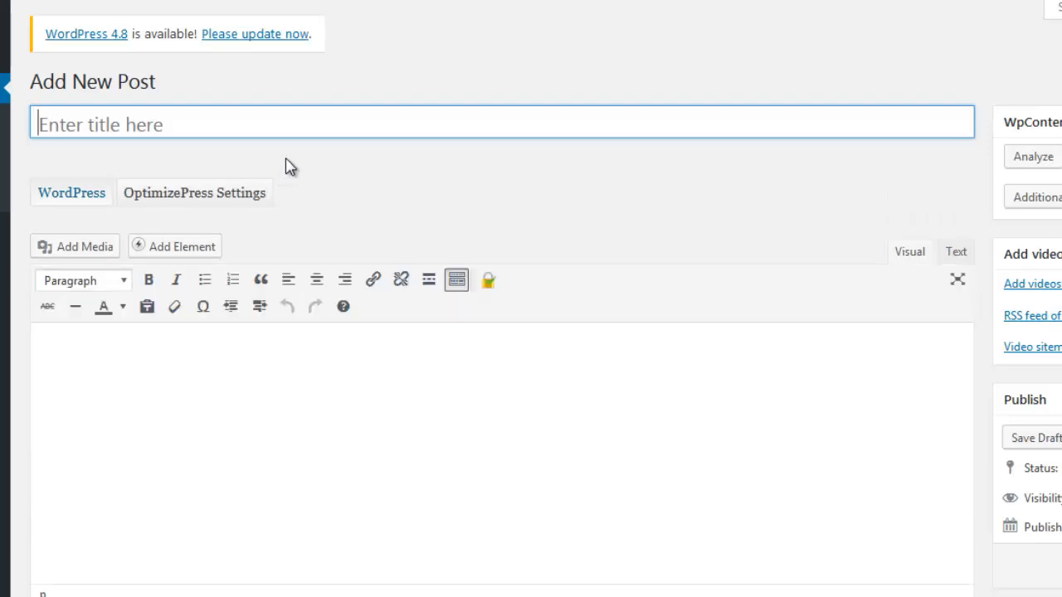
Switch to the Google results for "is curated content good for seo" and rerun that search
left_click(322, 594)
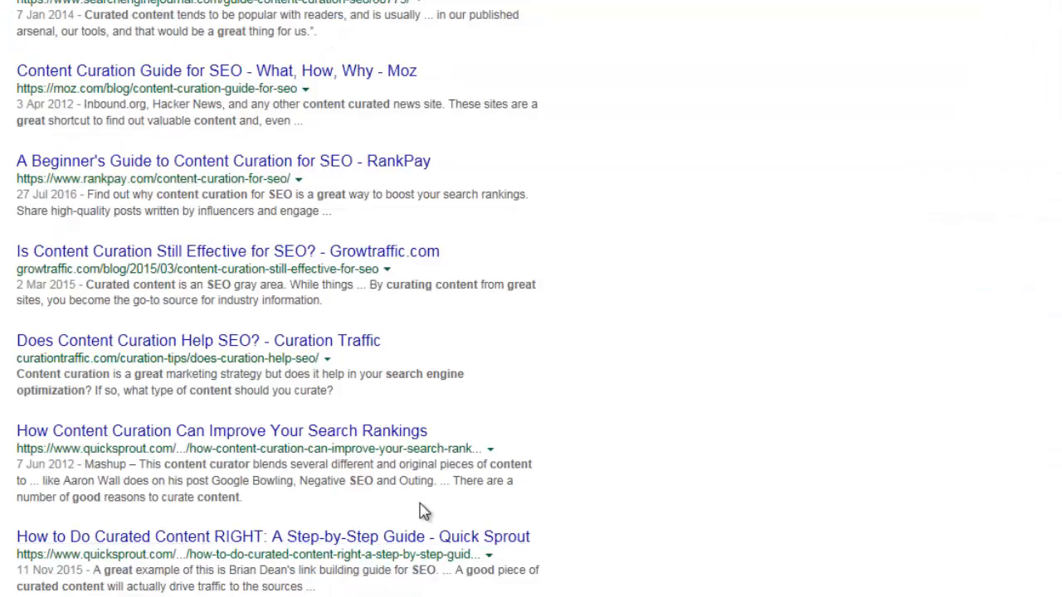
scroll(423, 510, "up", 5)
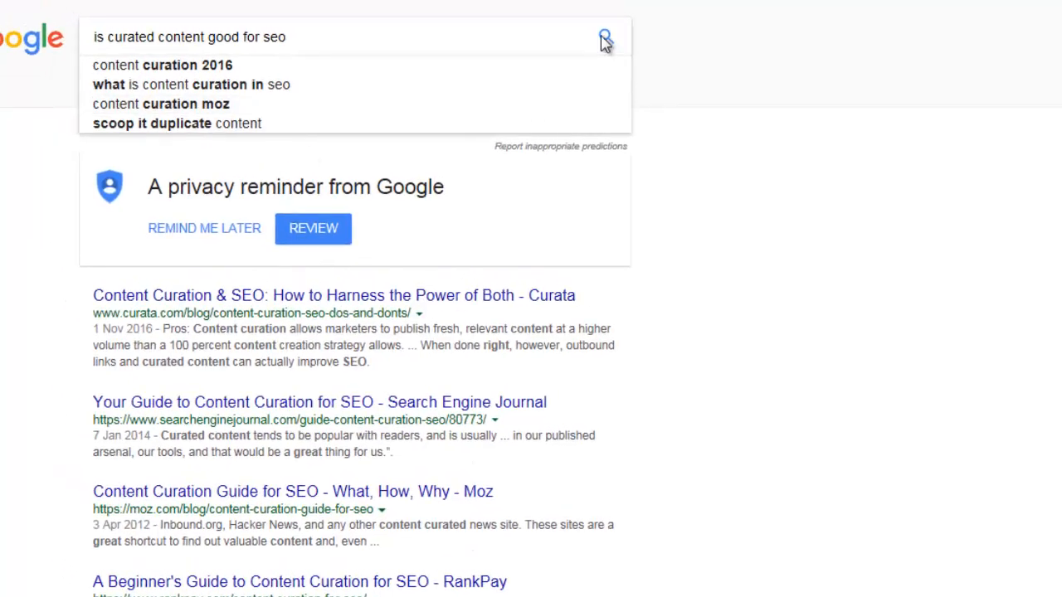
left_click(605, 40)
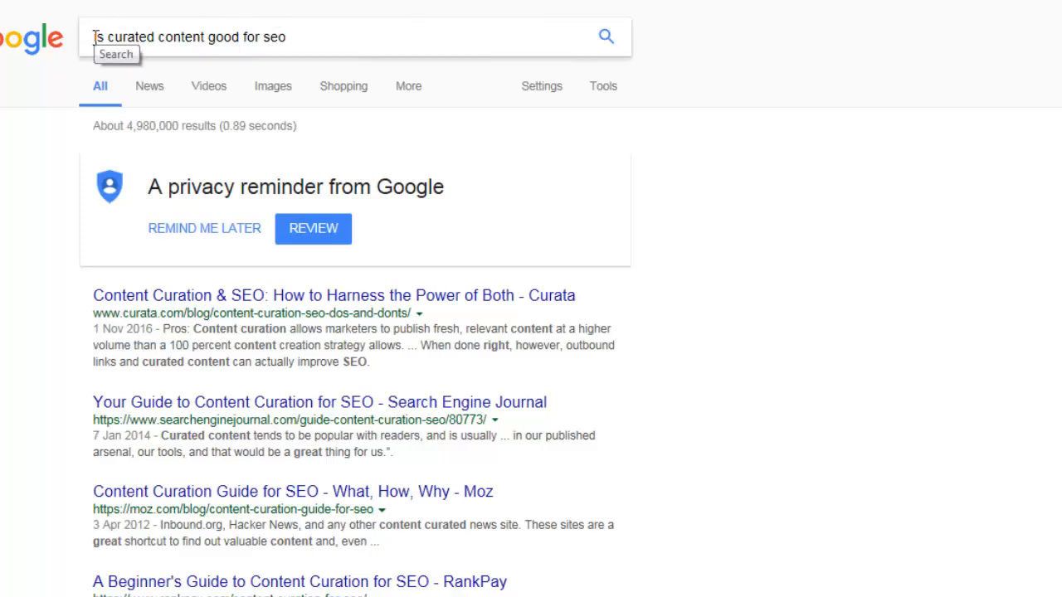
left_click(288, 39)
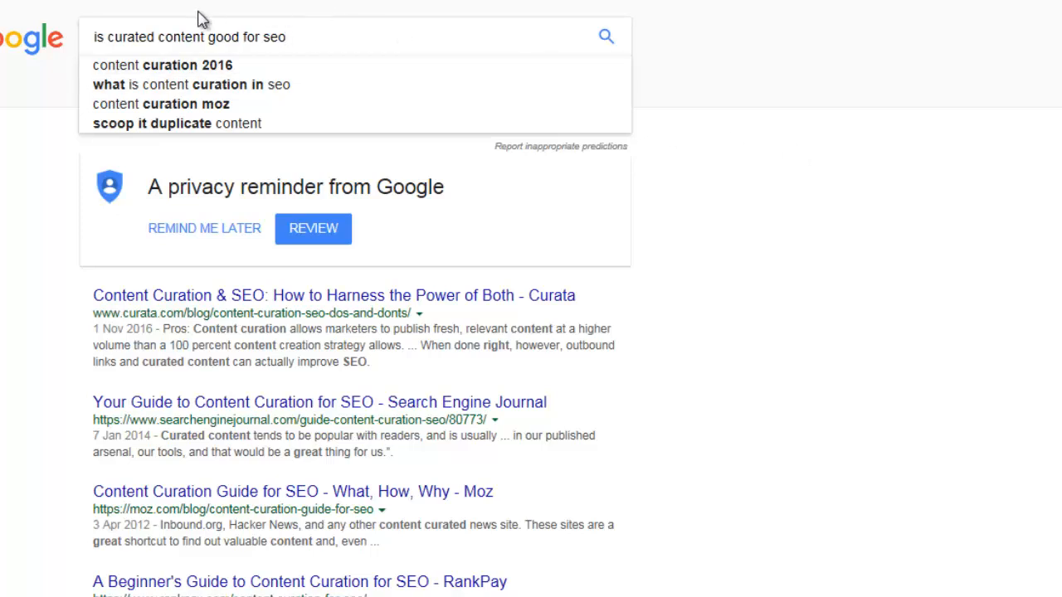
Copy the phrase "is curated content good for seo" from the Google search and run the search again
left_click_drag(304, 38, 94, 52)
key("ctrl+c")
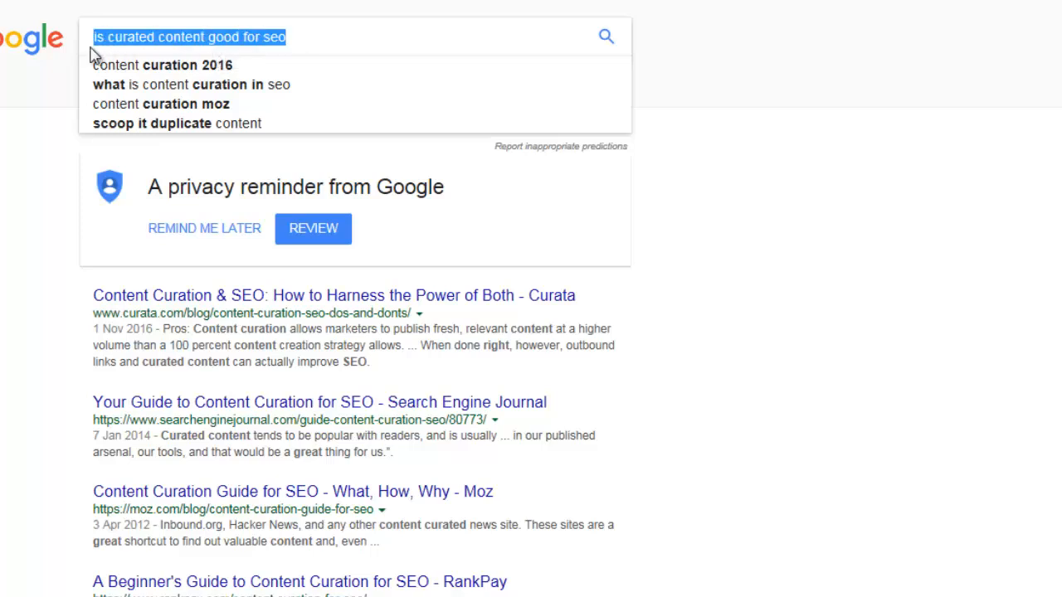
left_click(805, 225)
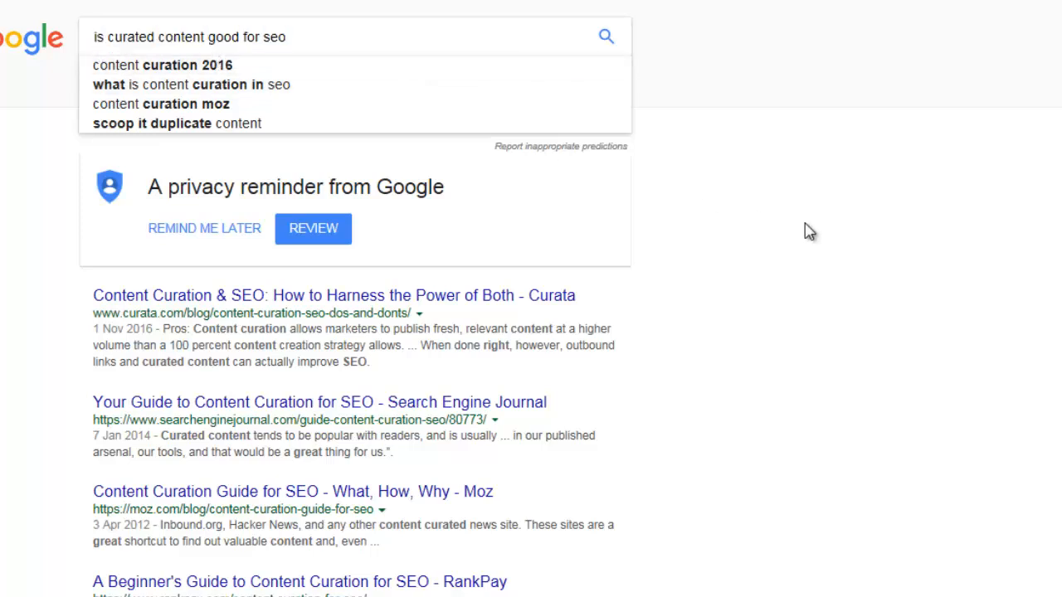
left_click(608, 37)
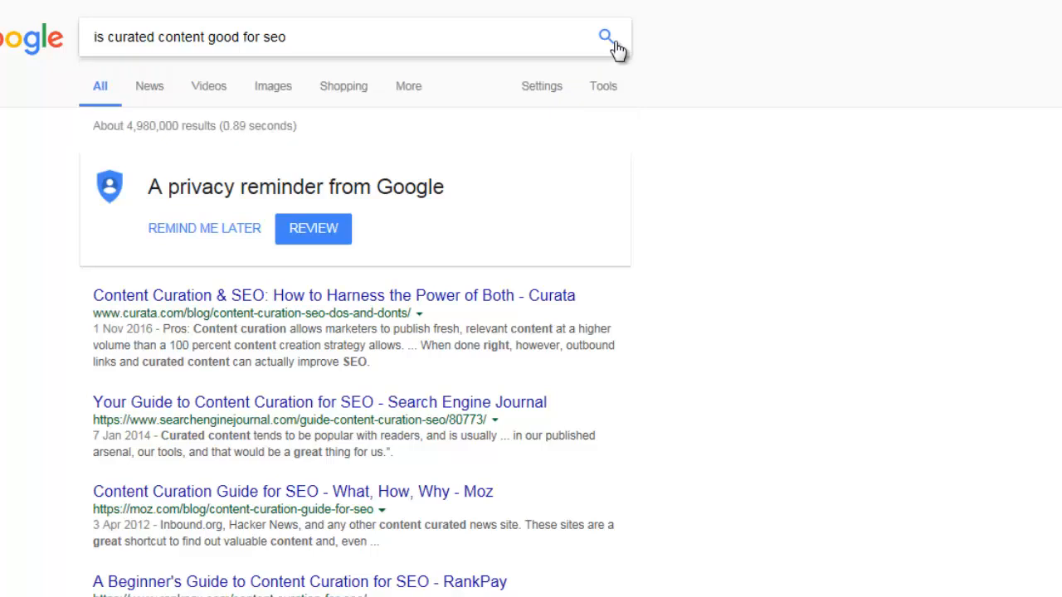
Open Google afresh, search for the copied phrase "is curated content good for seo", and examine the ads and competing pages
type("google")
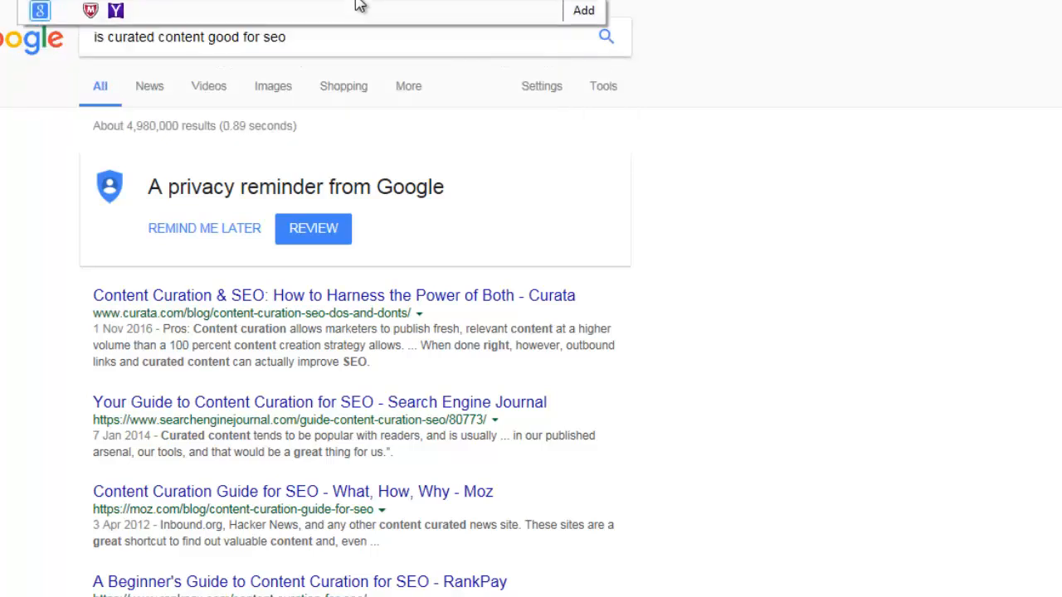
key("Return")
key("ctrl+v")
key("Return")
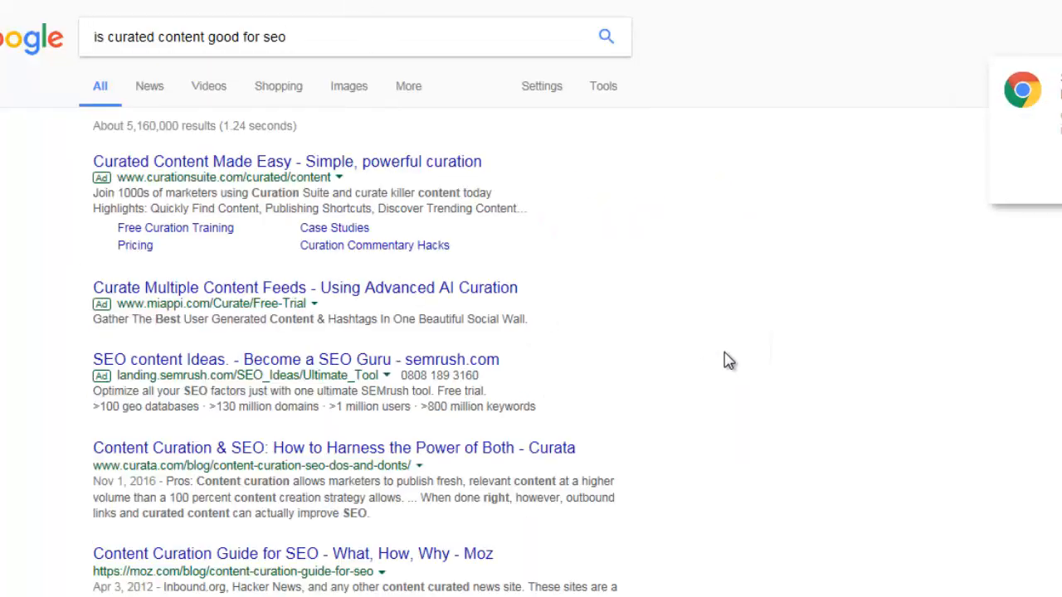
scroll(543, 524, "down", 3)
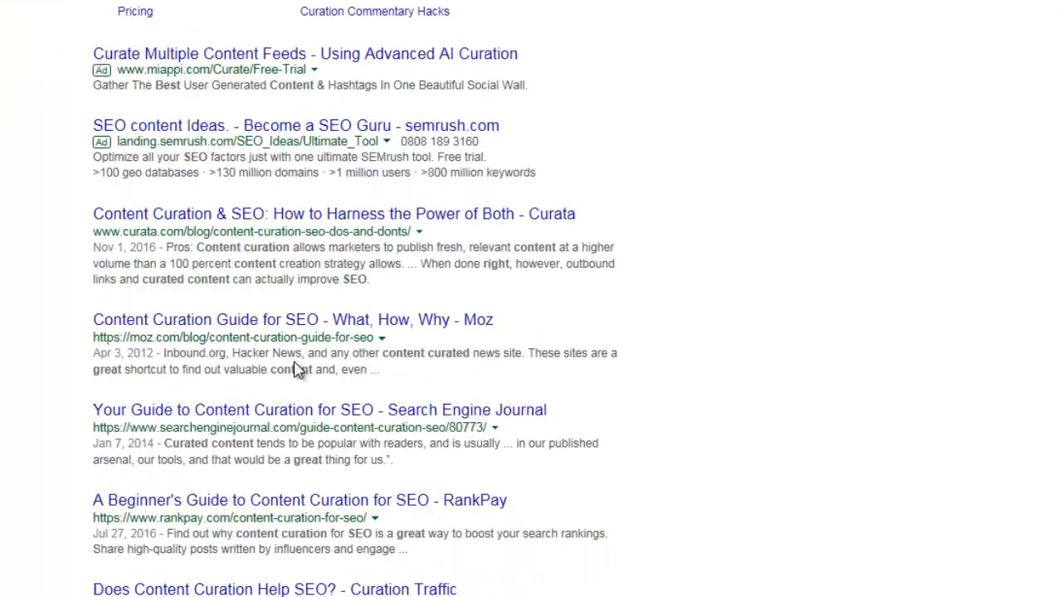
scroll(359, 456, "down", 2)
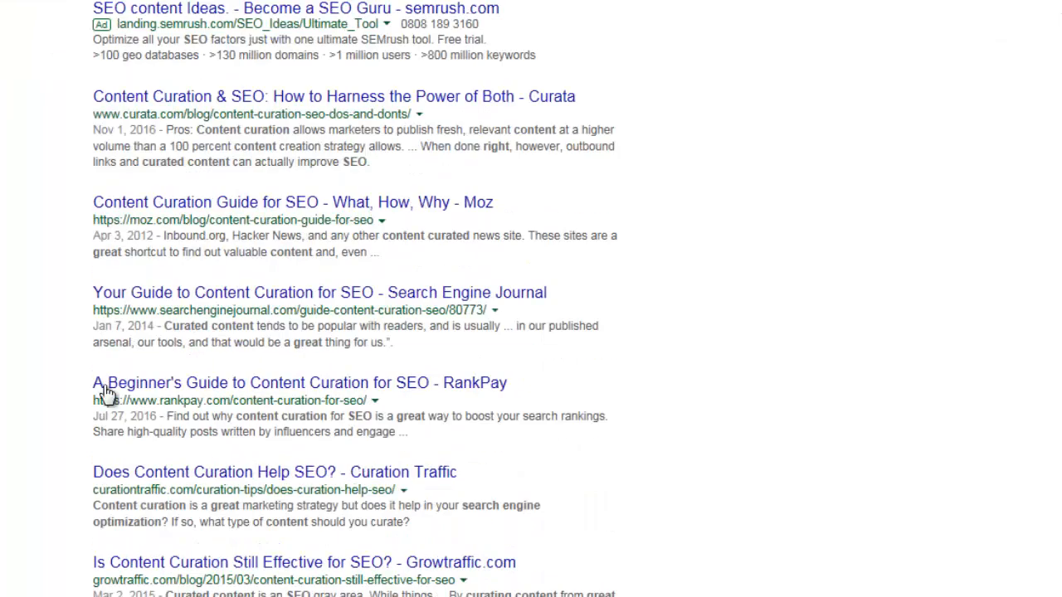
scroll(152, 556, "down", 3)
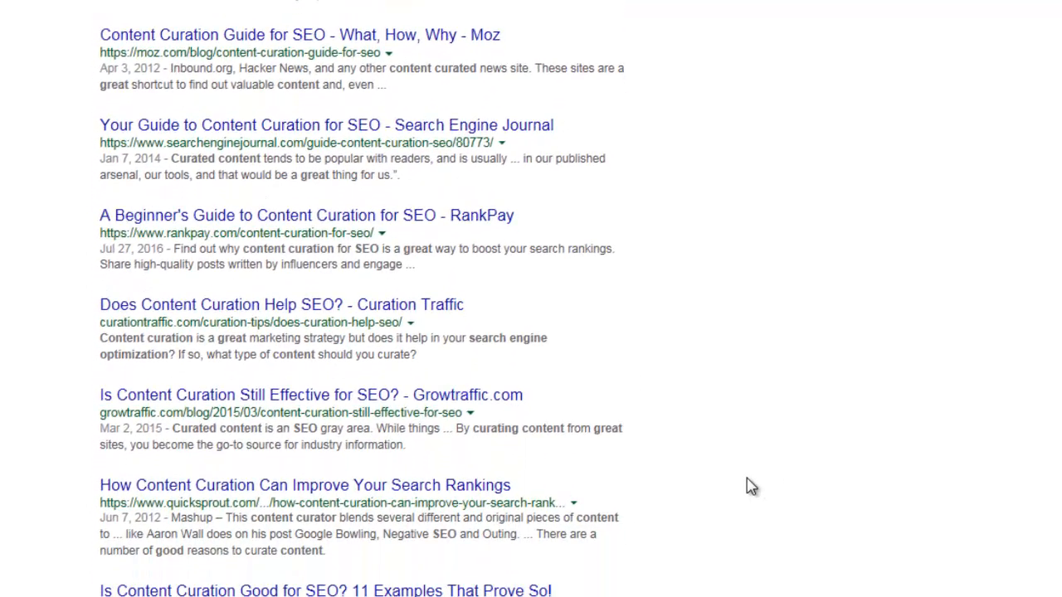
Switch to the new WordPress post and run a WpContentRanker analysis in Google for "is curated content good for seo"
left_click(659, 559)
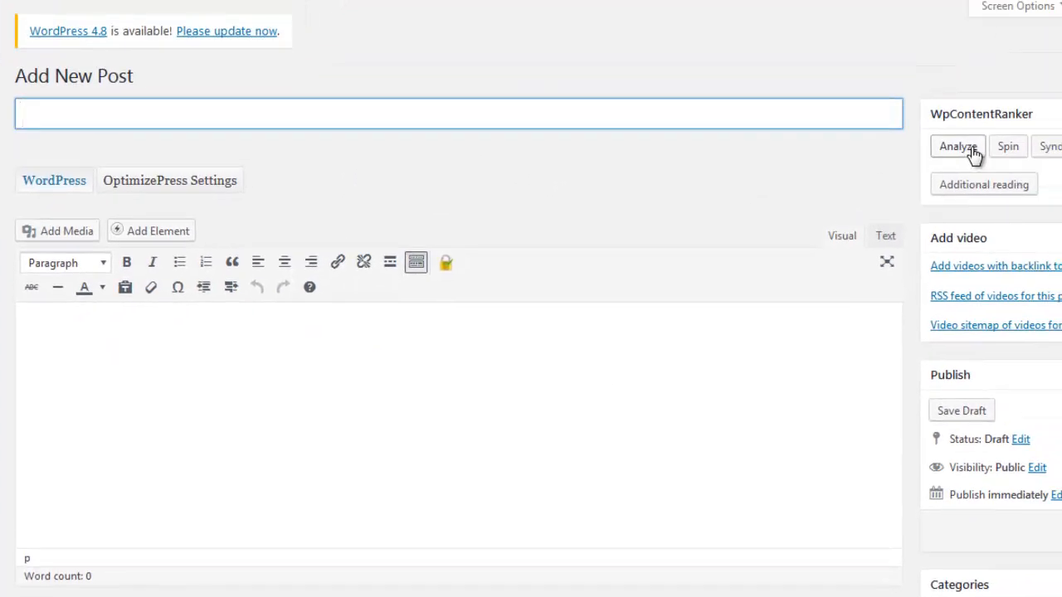
left_click(973, 152)
key("ctrl+v")
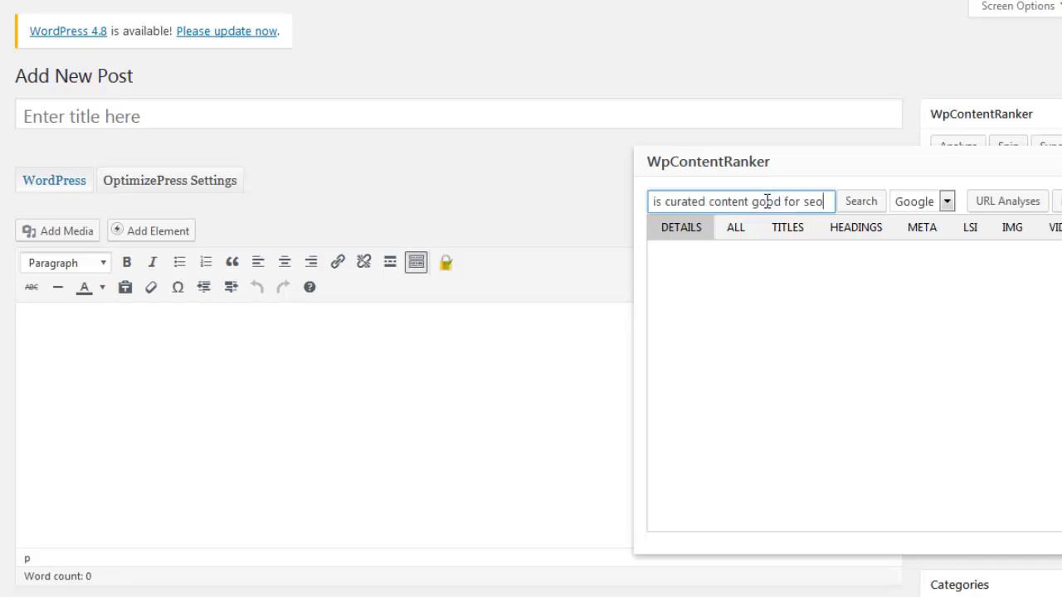
left_click(858, 205)
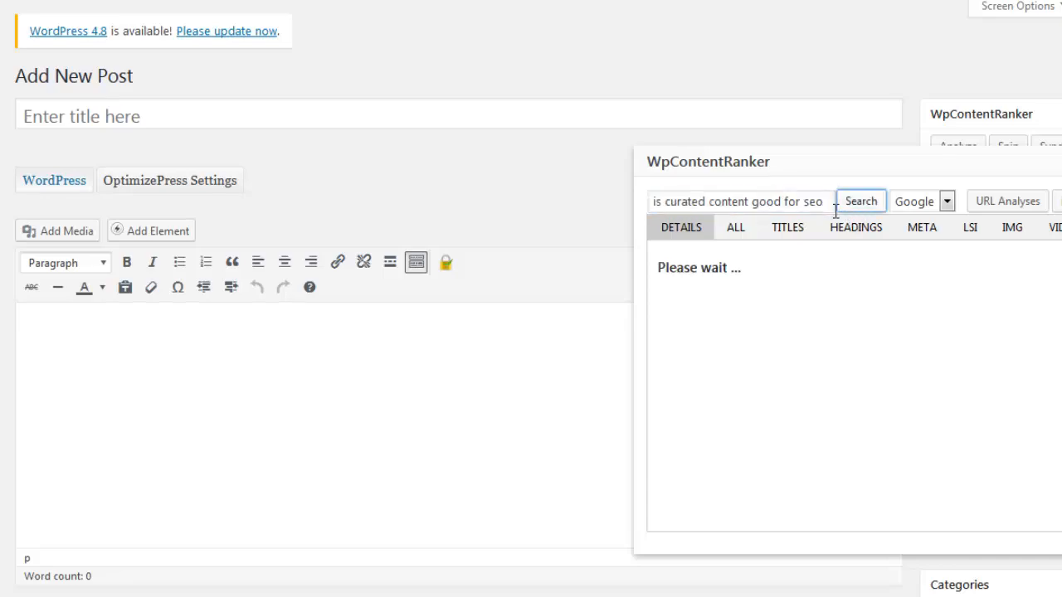
Enter the copied phrase as the post title with a capital first letter: "Is curated content good for seo"
left_click(473, 120)
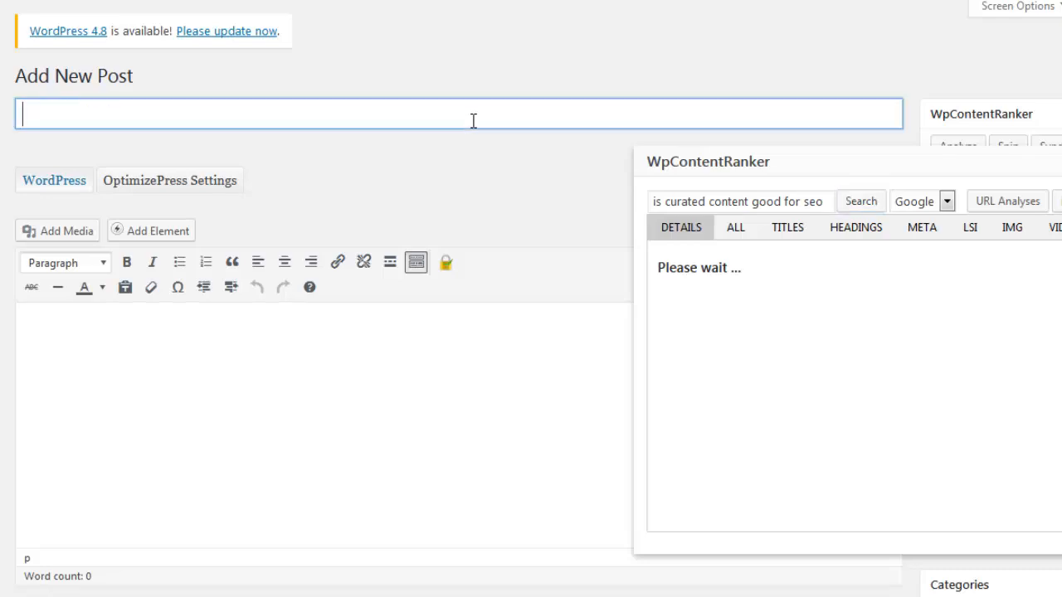
key("ctrl+v")
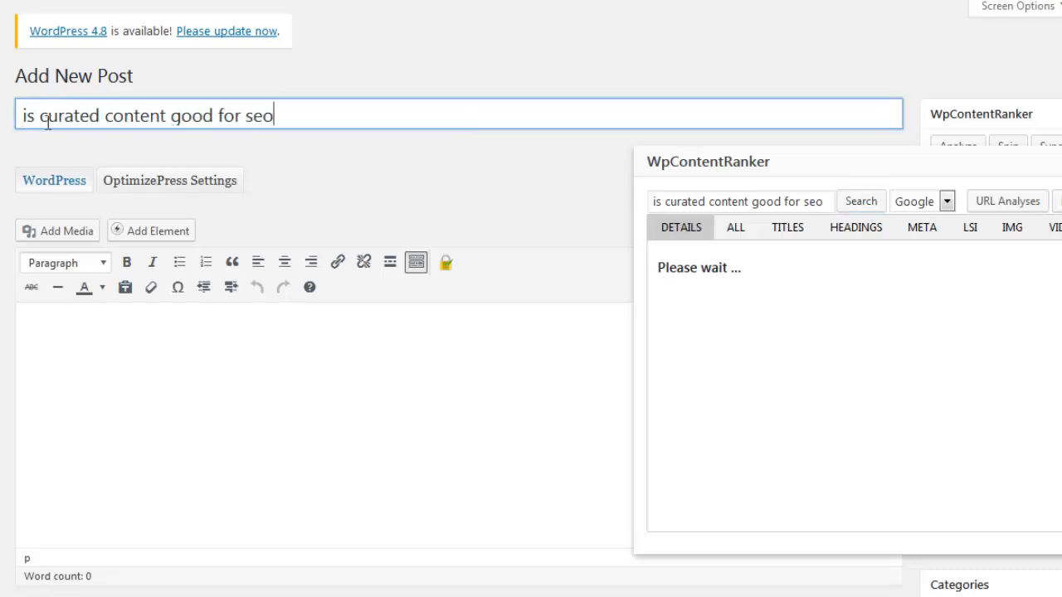
key("BackSpace")
type("I")
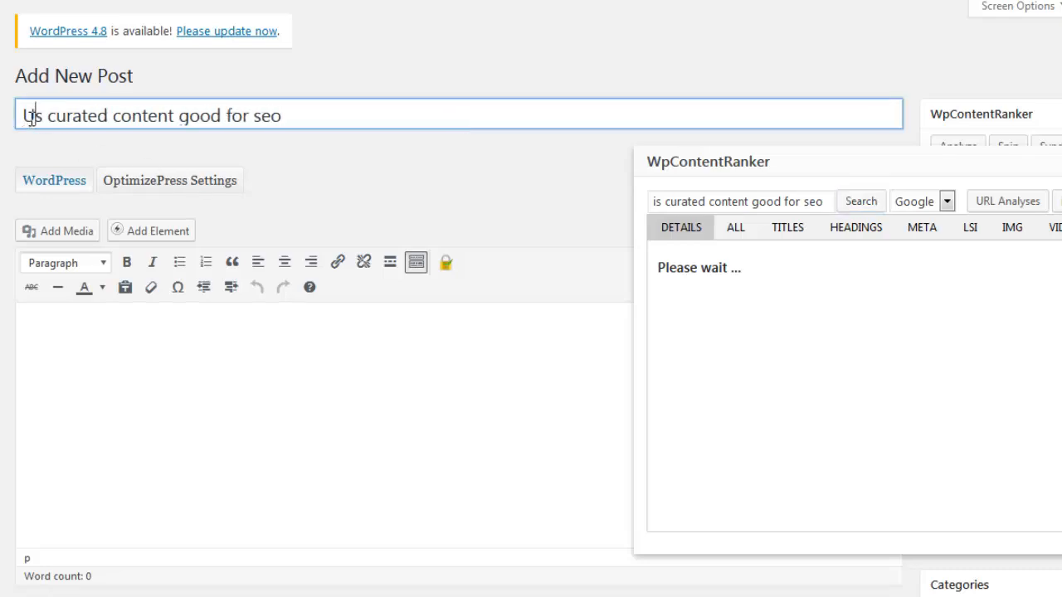
key("BackSpace")
type("I")
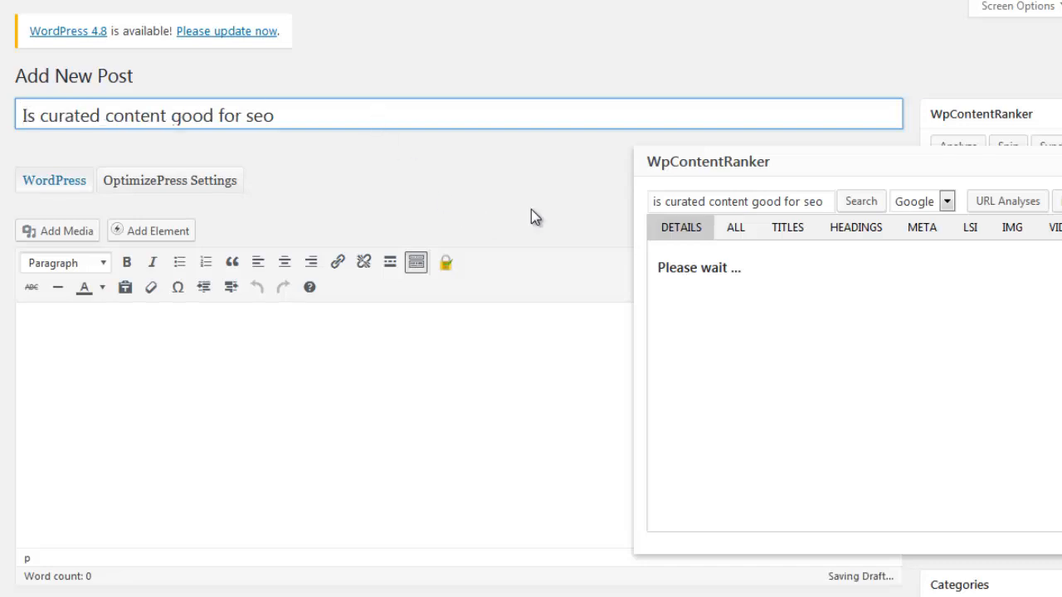
Capitalise the remaining key words of the post title so it reads "Is Curated Content Good for SEO"
left_click(49, 117)
key("BackSpace")
type("C")
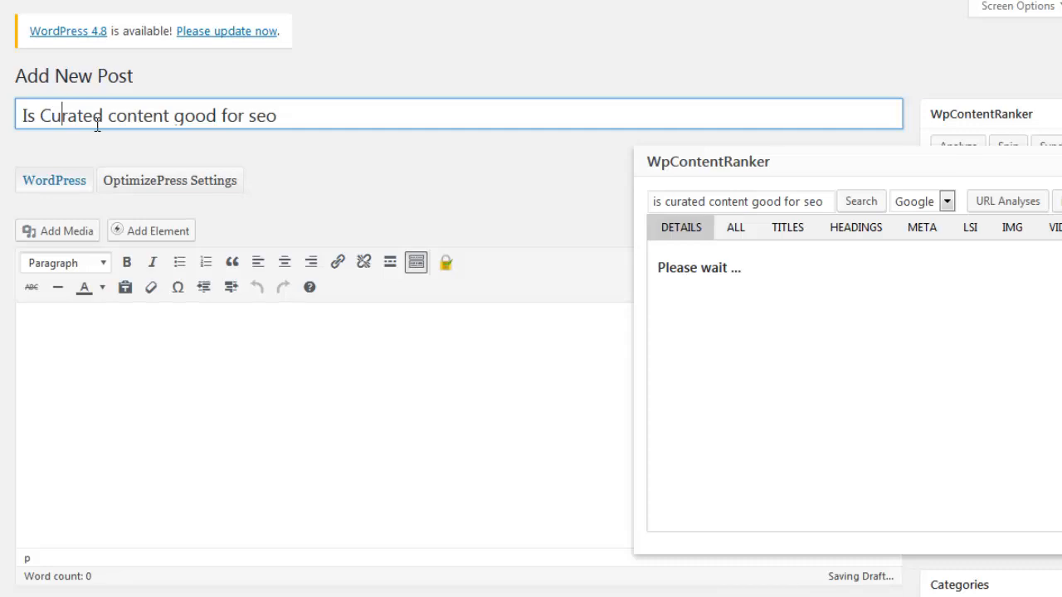
key("Delete")
type("C")
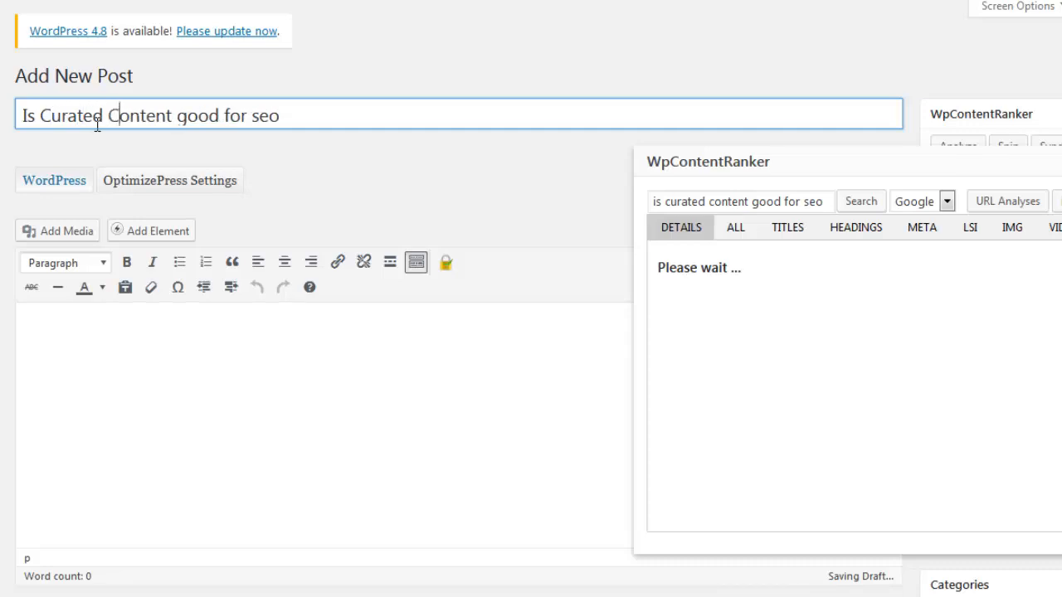
key("Right")
key("Right")
key("Delete")
type("G")
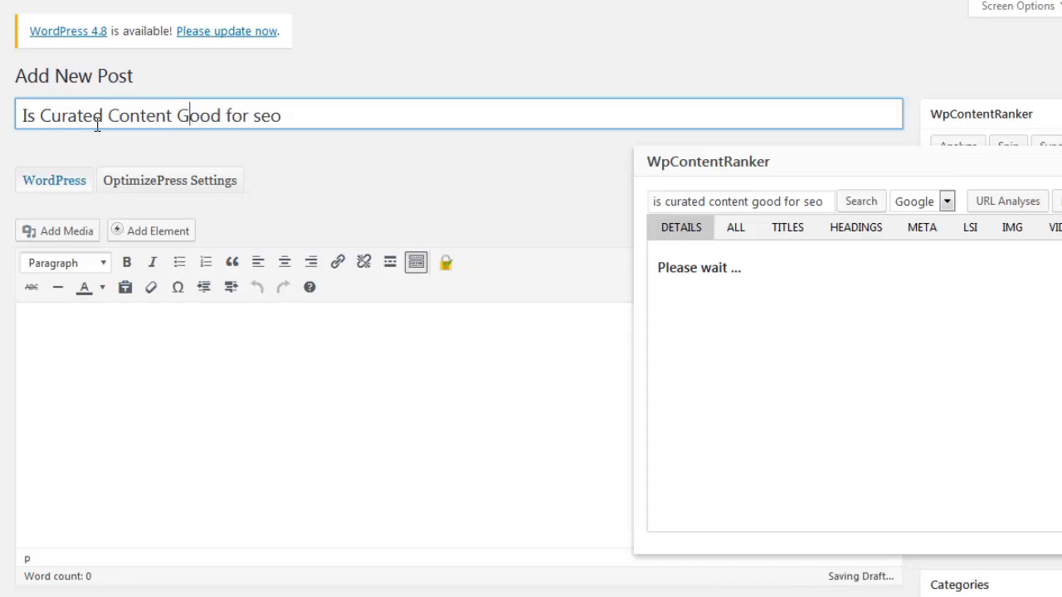
key("Right")
key("Right")
key("Delete")
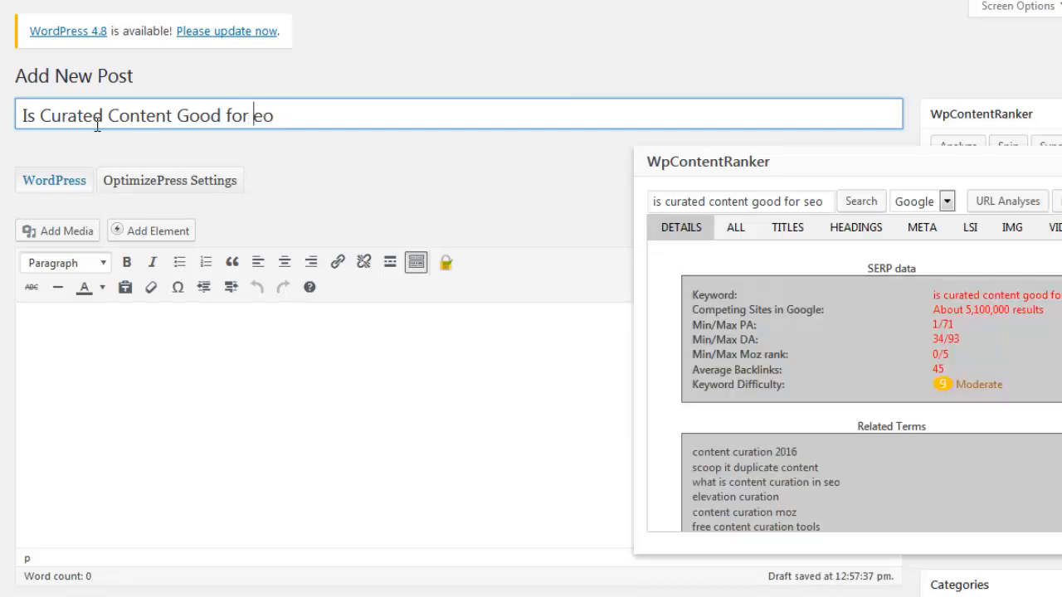
type("SEO")
key("Delete")
key("Delete")
Examine the keyword's SERP data, related terms and the competing pages' PA, DA, Moz rank and backlinks in WpContentRanker
left_click(852, 361)
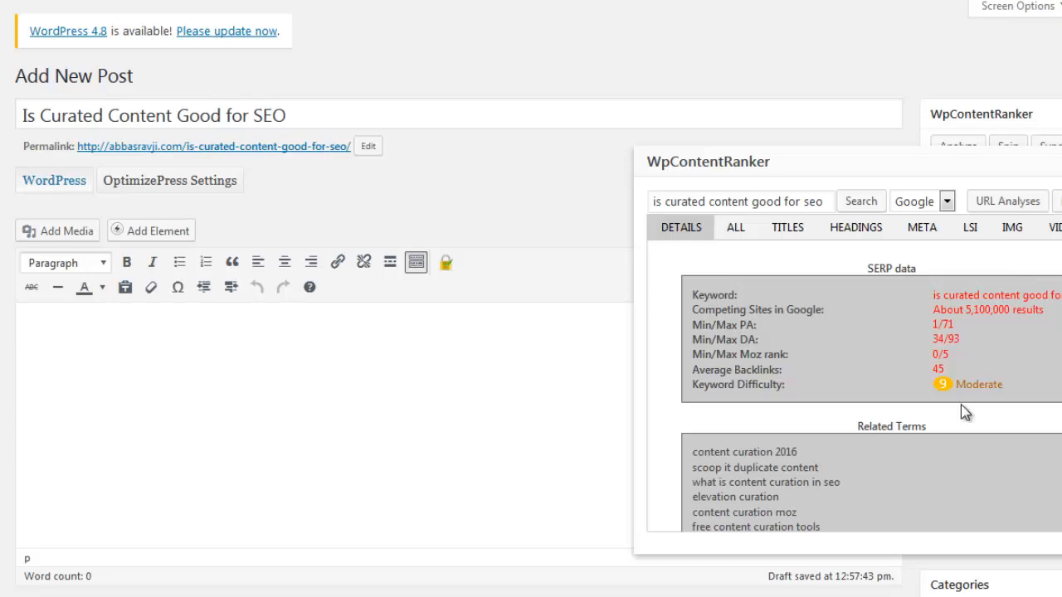
scroll(792, 409, "down", 3)
scroll(794, 410, "up", 1)
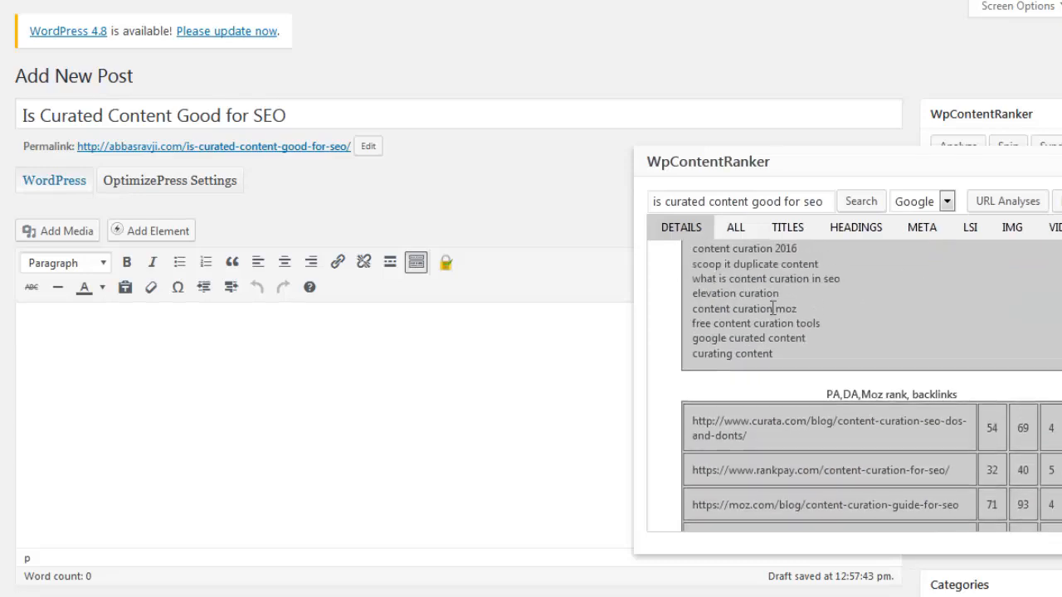
Try placing the list of related terms from WpContentRanker in the post body, and clear it from the editor
left_click_drag(728, 274, 750, 382)
left_click(752, 343)
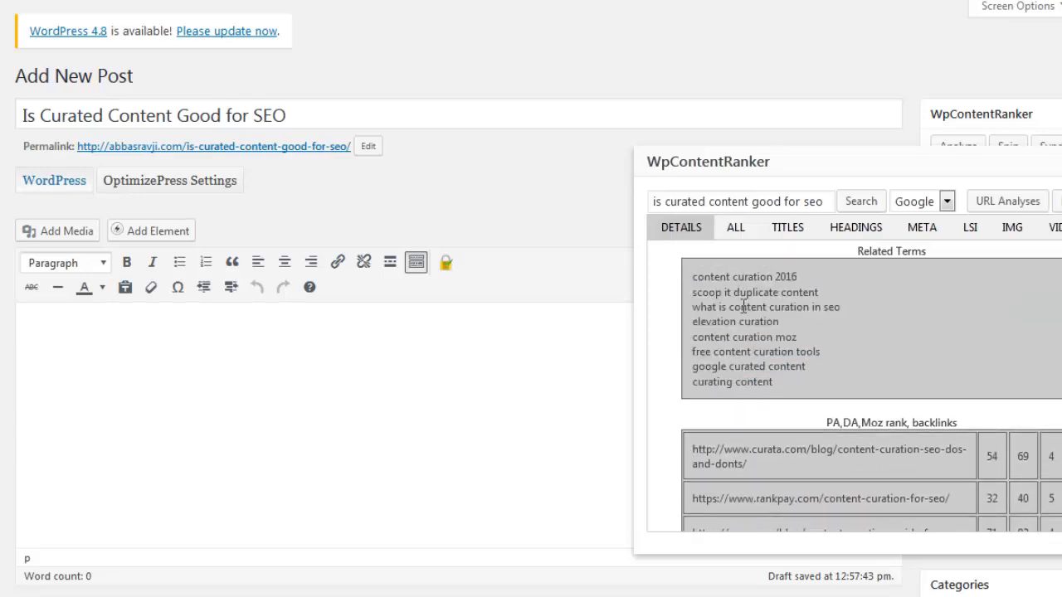
left_click_drag(738, 277, 550, 410)
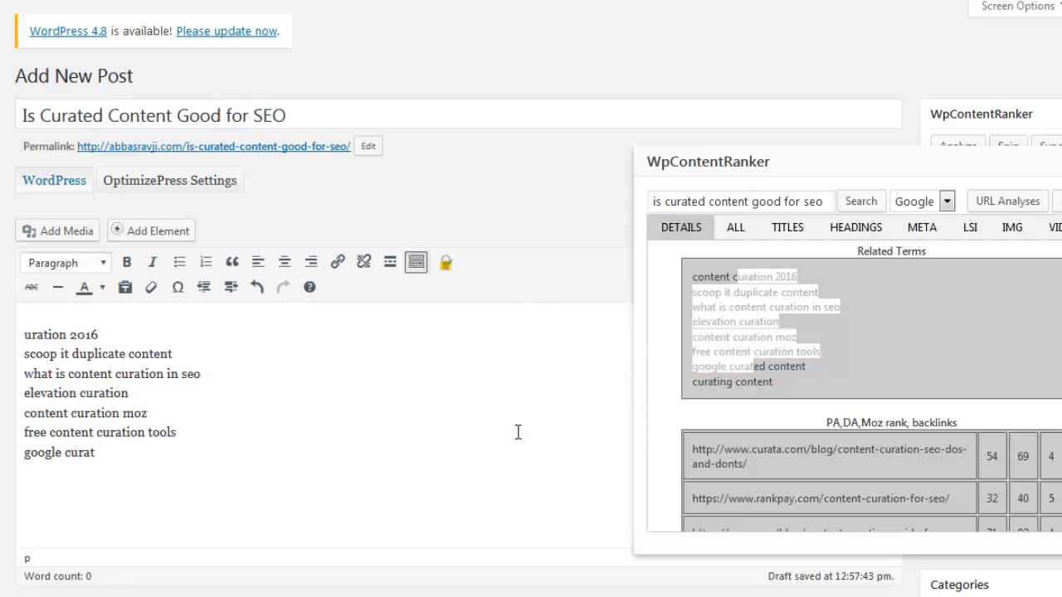
left_click_drag(200, 463, 19, 330)
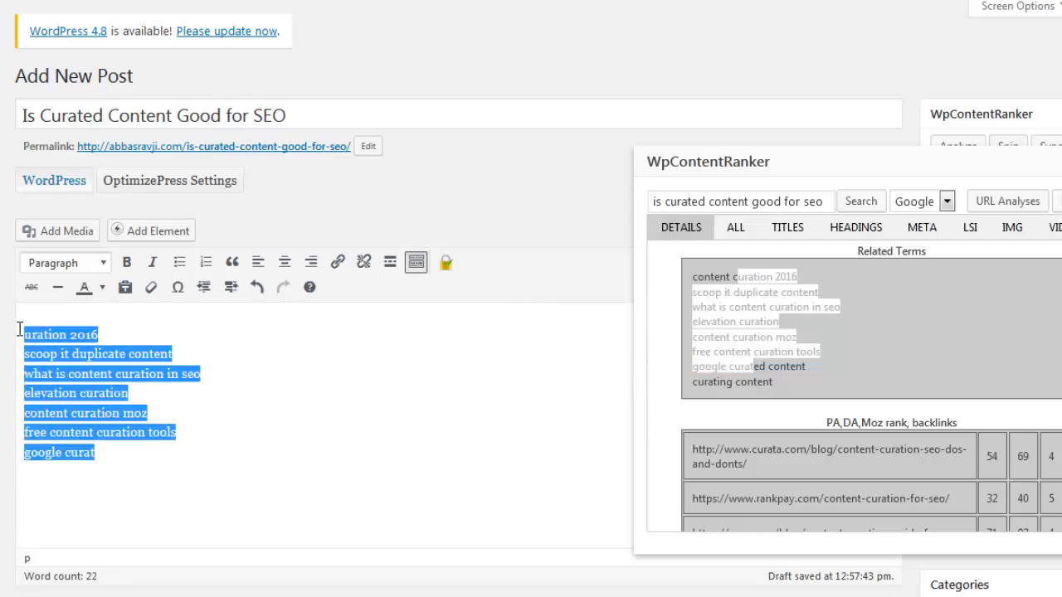
key("Delete")
left_click(703, 397)
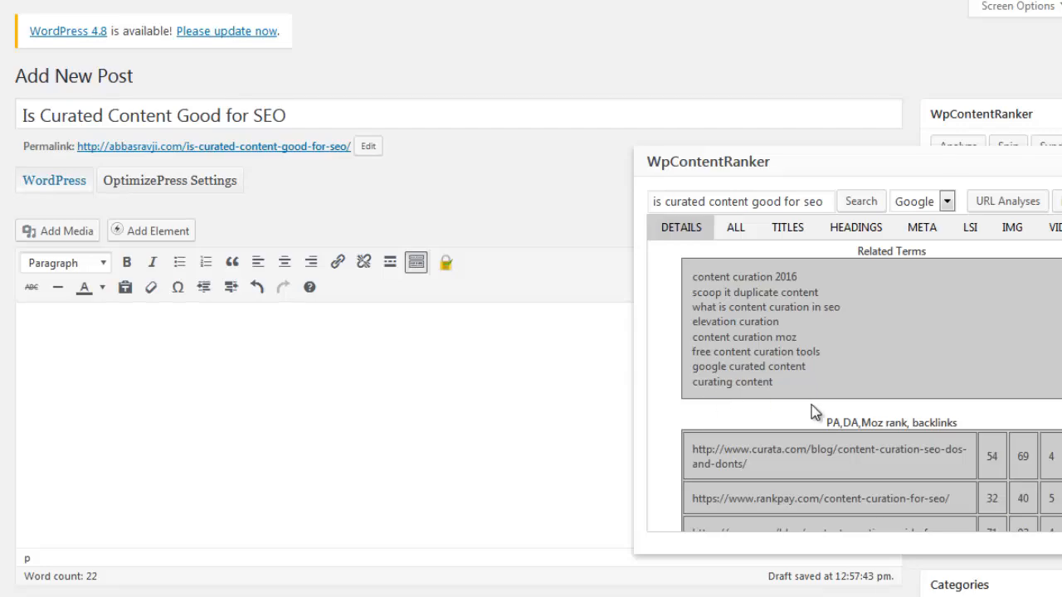
Insert the competitors' h1 headings "A Beginner's Guide to Content Curation for SEO" and "How Content Curation Can Improve Your Search Rankings" into the post
scroll(812, 404, "down", 2)
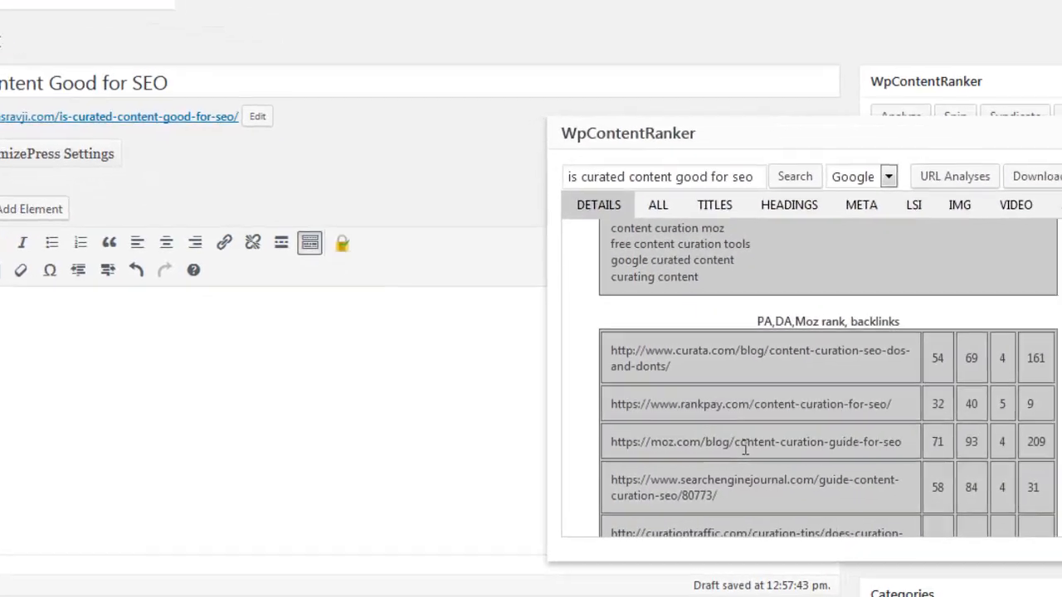
scroll(746, 448, "down", 2)
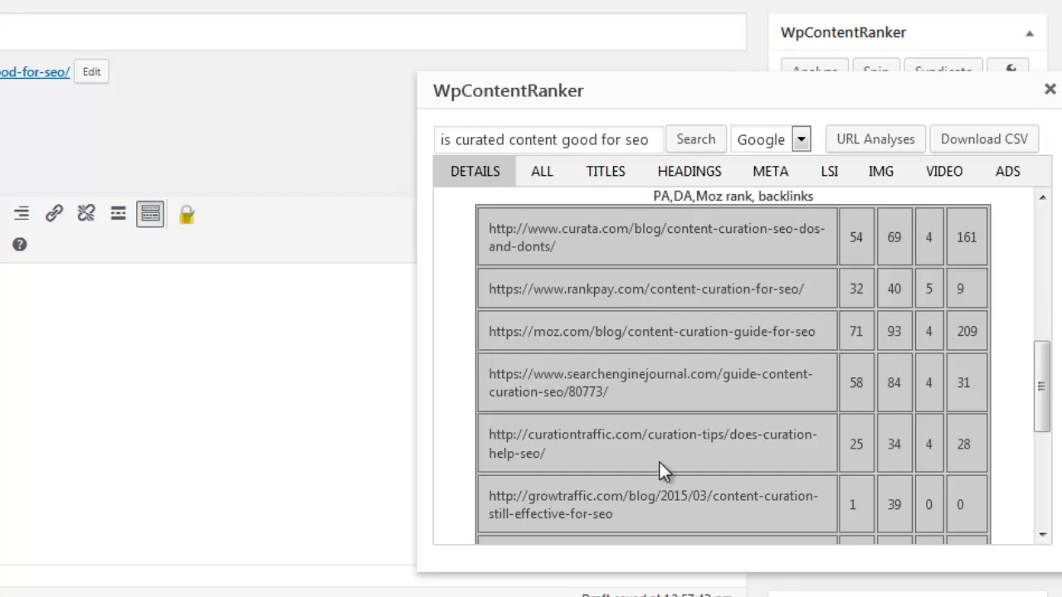
scroll(683, 477, "down", 2)
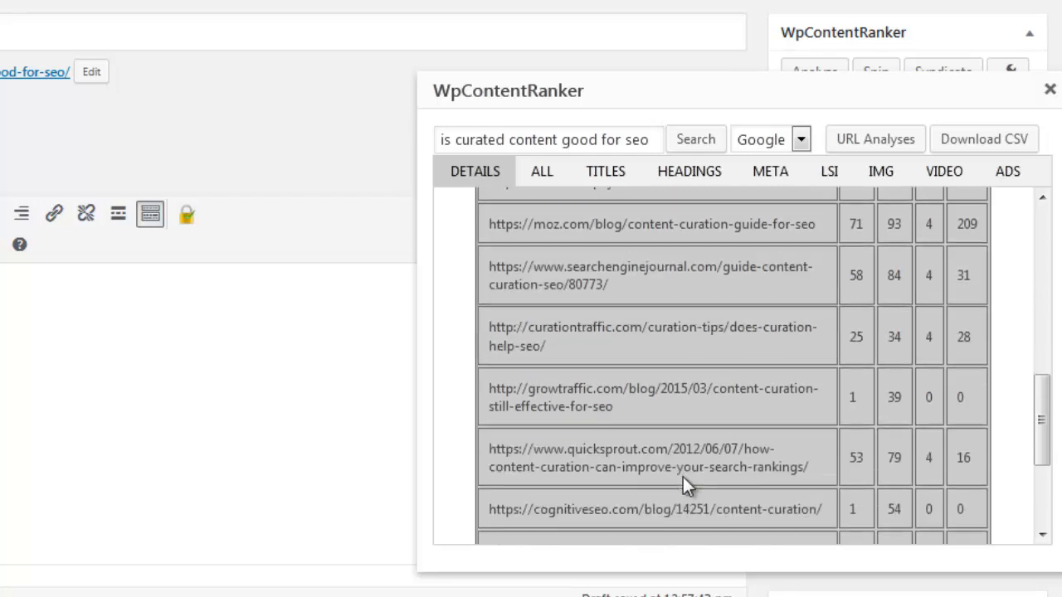
scroll(654, 410, "up", 10)
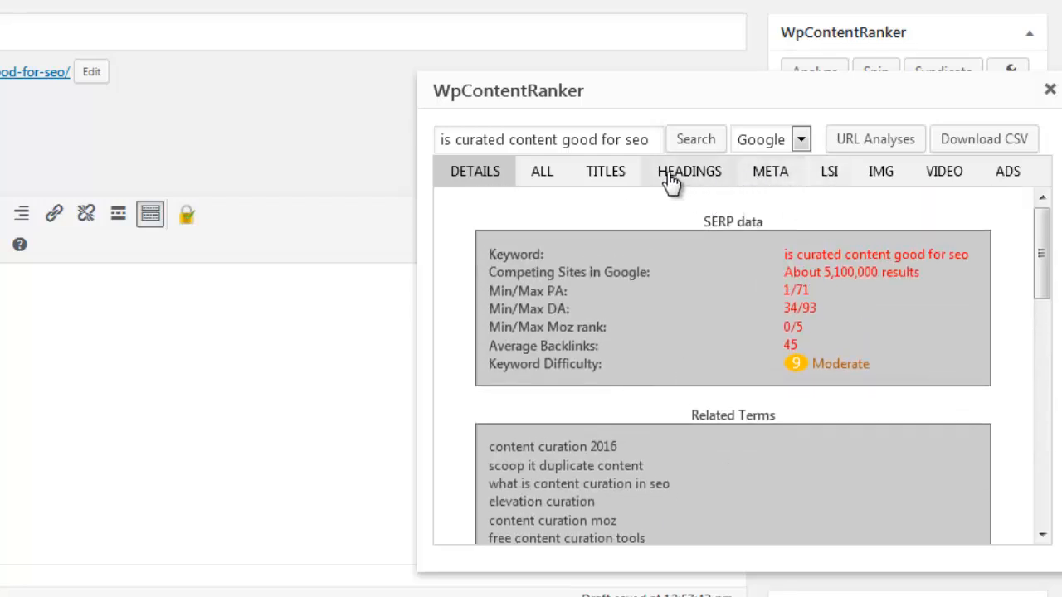
left_click(676, 181)
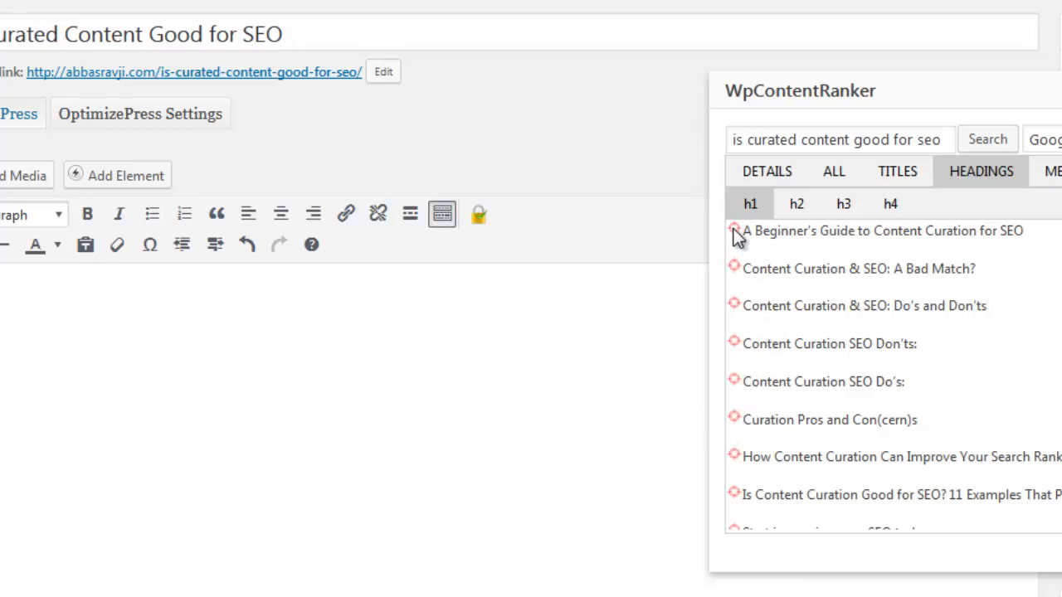
left_click_drag(738, 237, 341, 285)
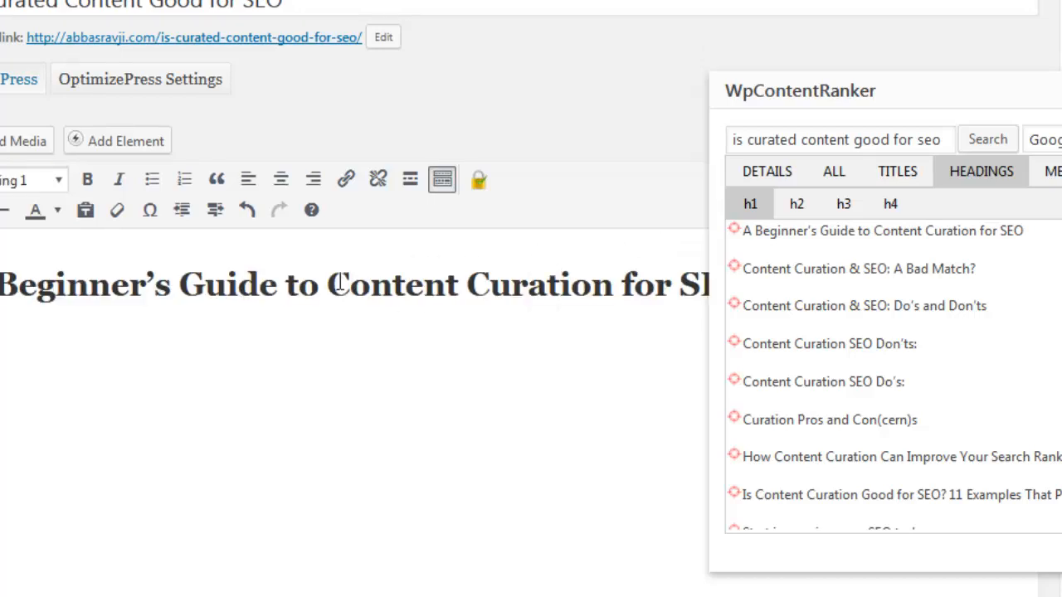
left_click(453, 322)
left_click_drag(741, 457, 423, 488)
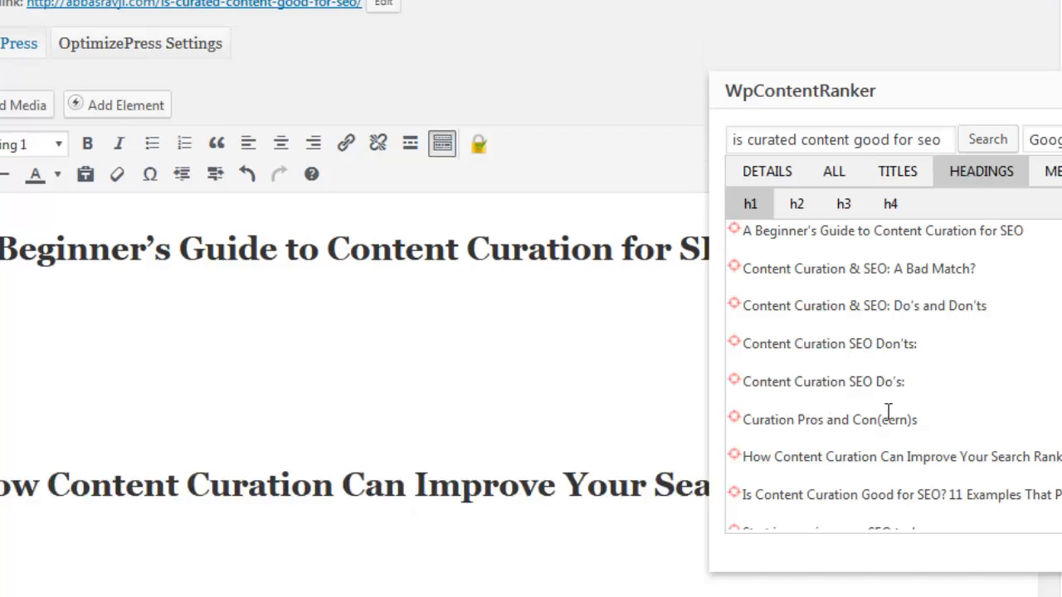
Add another "How Content Curation Can Improve Your Search Rankings" and "The Benefits of Content Curation for SEO" as h1 headings further down the post
scroll(887, 411, "down", 3)
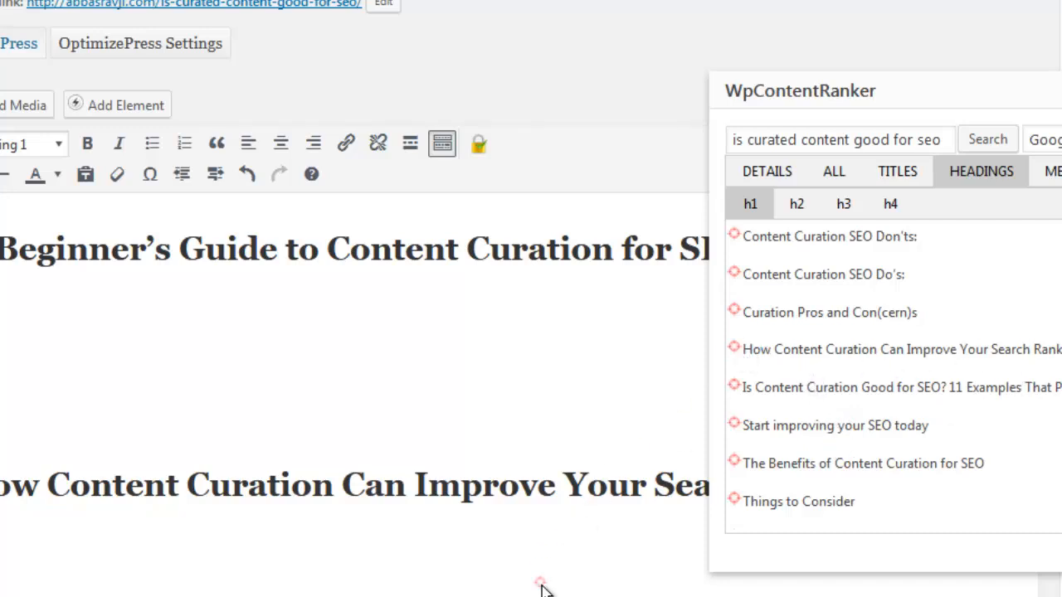
scroll(355, 382, "down", 1)
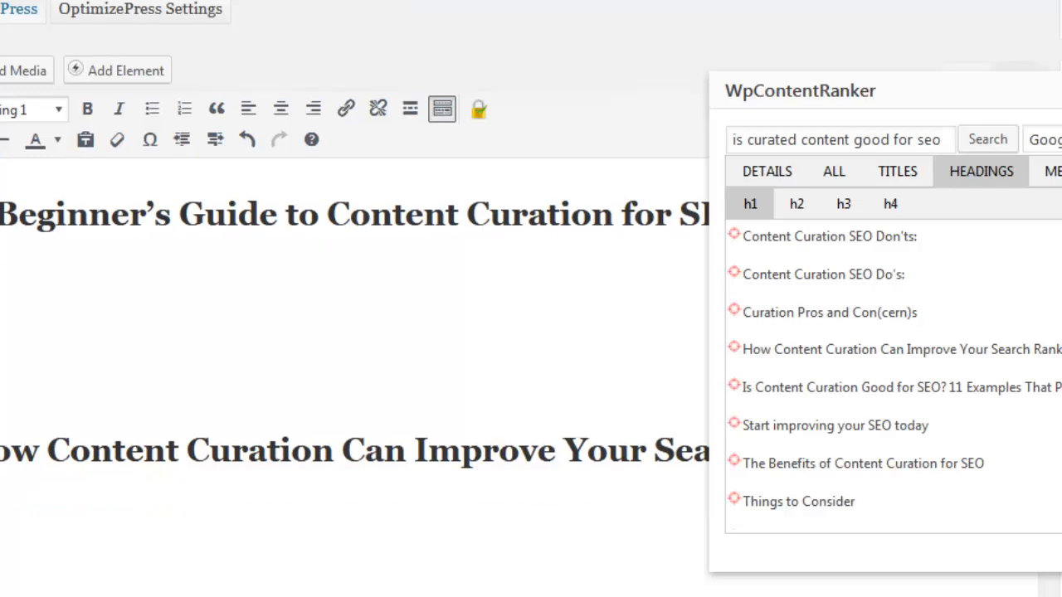
scroll(784, 480, "down", 1)
scroll(784, 479, "down", 1)
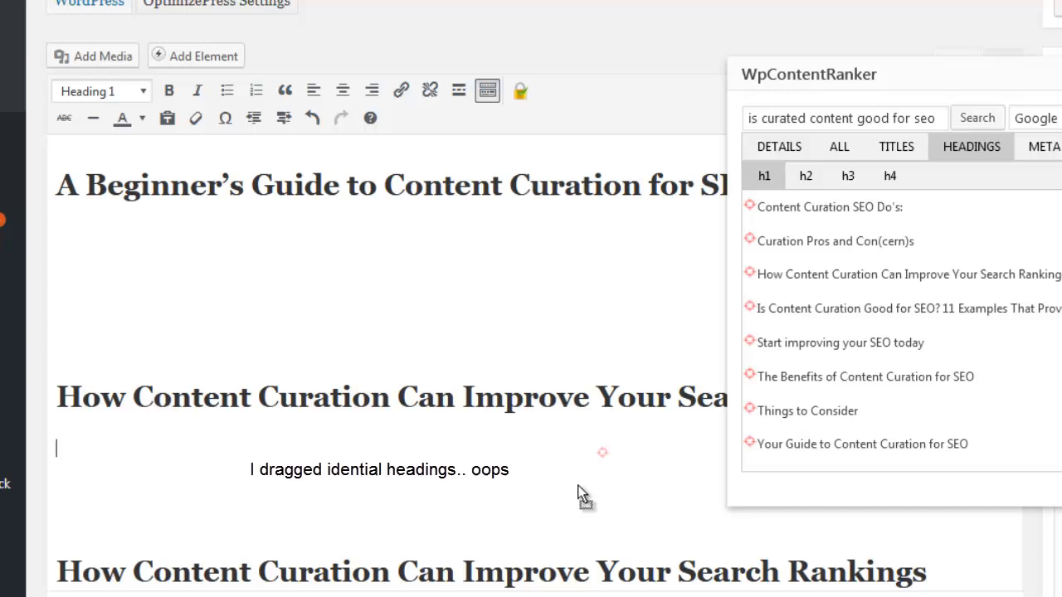
left_click_drag(578, 486, 828, 446)
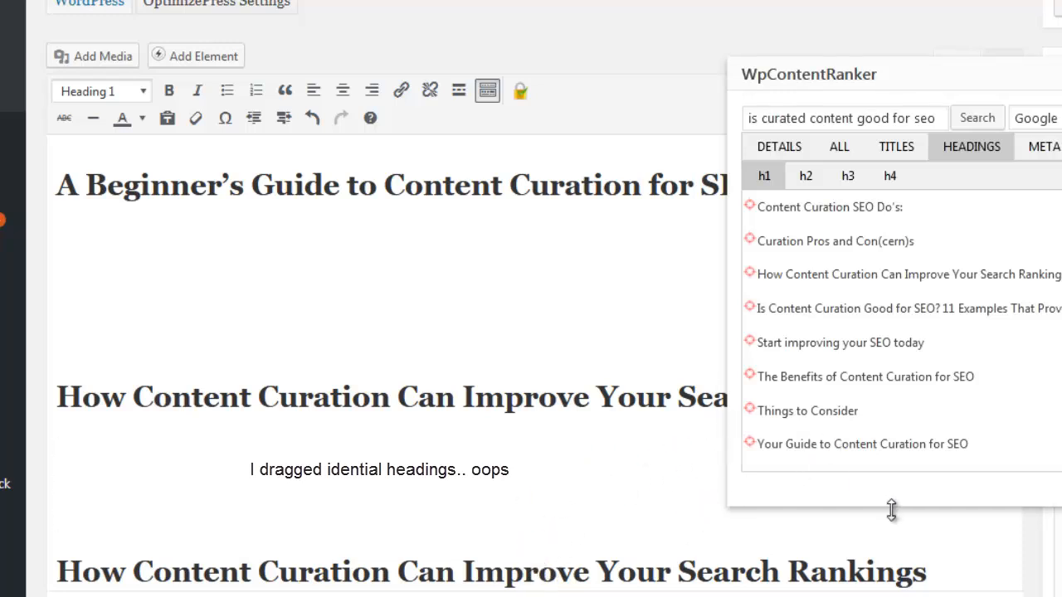
scroll(897, 512, "down", 5)
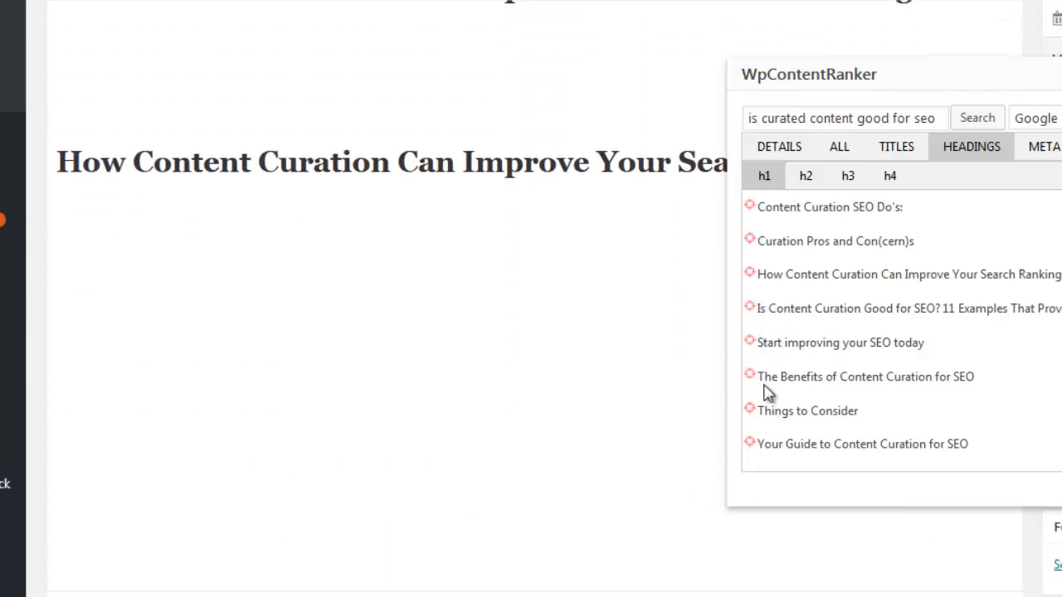
left_click_drag(750, 377, 353, 359)
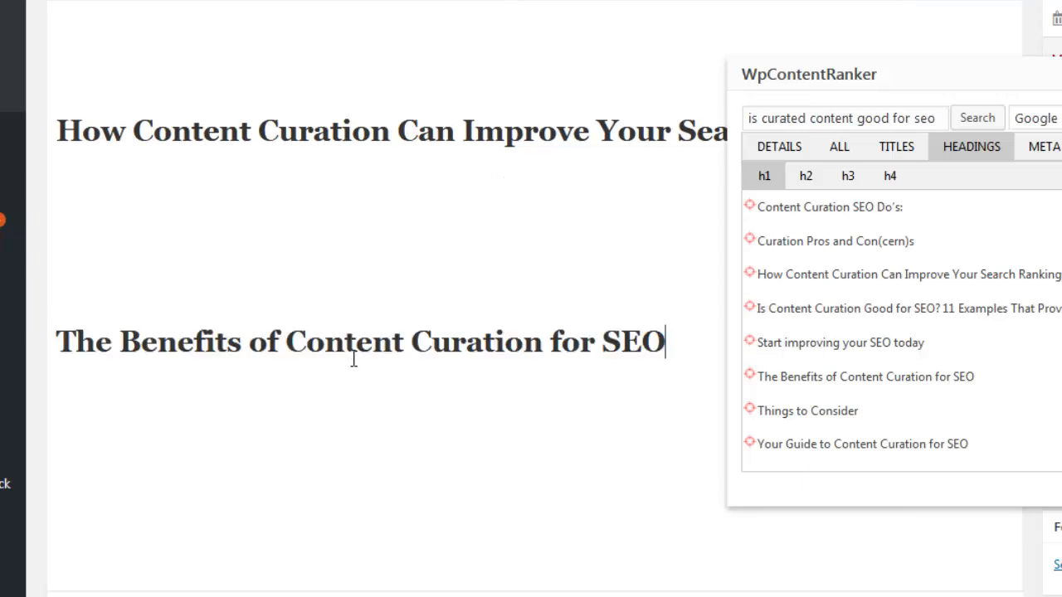
Look through the competing pages' h2 headings in WpContentRanker and return to the start of the post
left_click(812, 179)
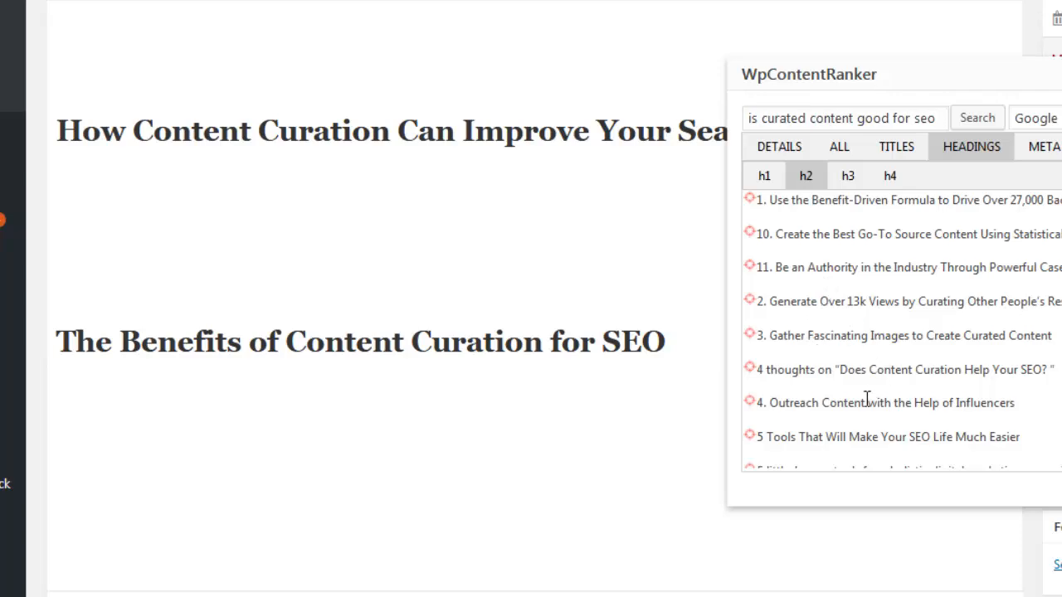
scroll(867, 399, "down", 5)
scroll(869, 403, "down", 1)
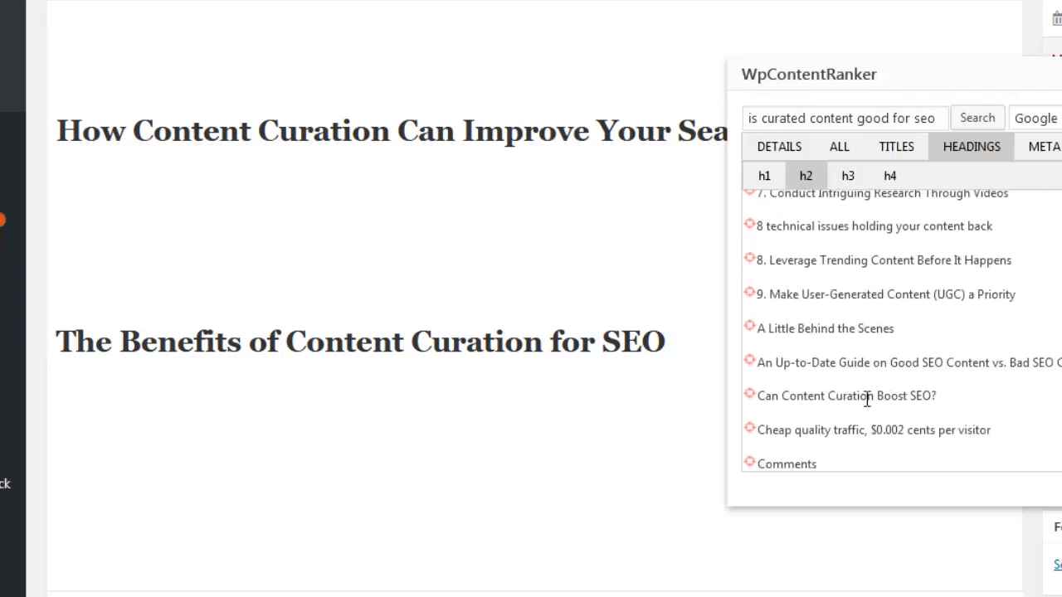
scroll(868, 399, "up", 6)
scroll(675, 425, "up", 3)
scroll(677, 427, "up", 2)
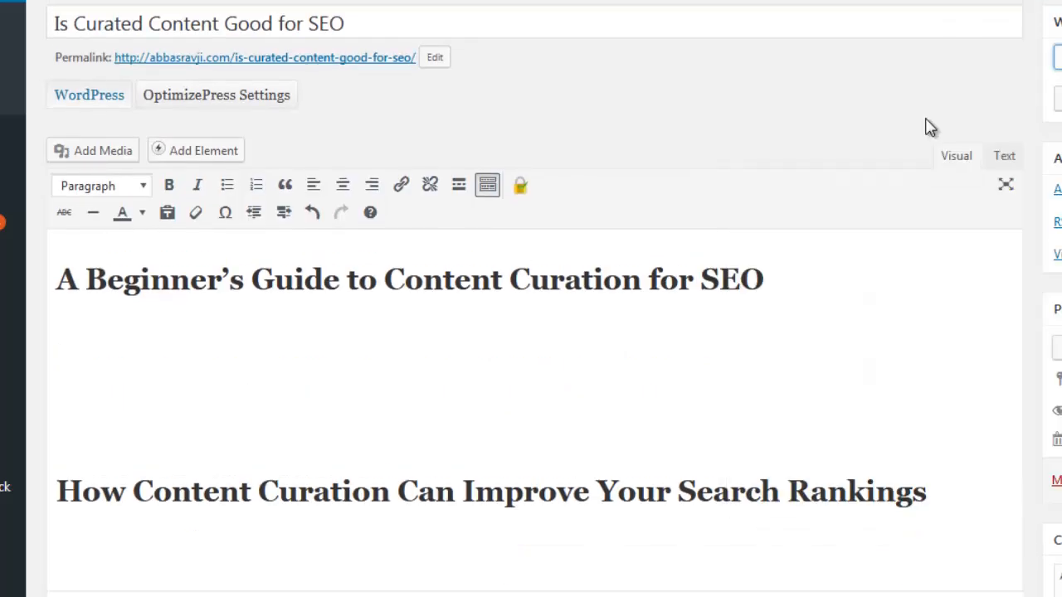
In the post's HTML source, change the "A Beginner's Guide to Content Curation for SEO" heading to h2
left_click(1004, 156)
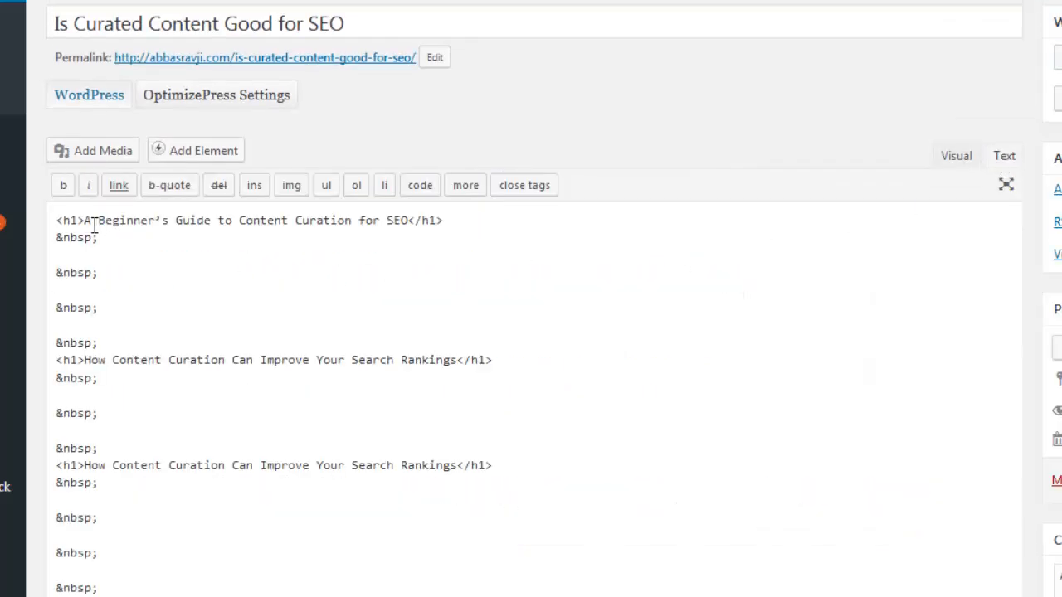
key("BackSpace")
type("2")
key("Right")
key("BackSpace")
type("2")
Change both "How Content Curation Can Improve Your Search Rankings" headings and "The Benefits of Content Curation for SEO" to h3 in the HTML source
key("BackSpace")
type("3")
left_click(478, 357)
left_click(76, 463)
key("BackSpace")
type("3")
scroll(498, 494, "down", 3)
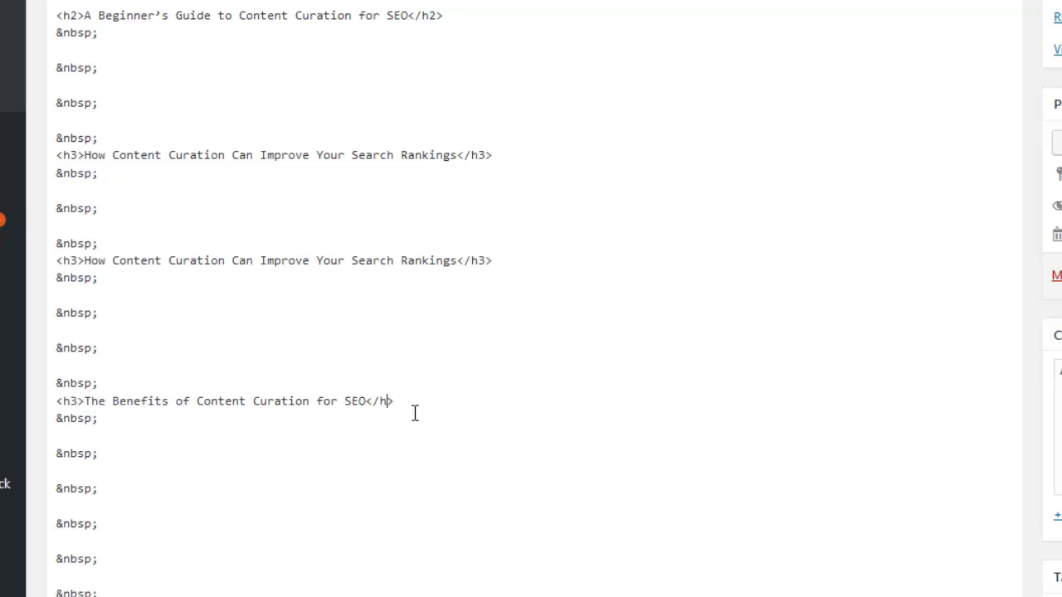
scroll(415, 413, "down", 5)
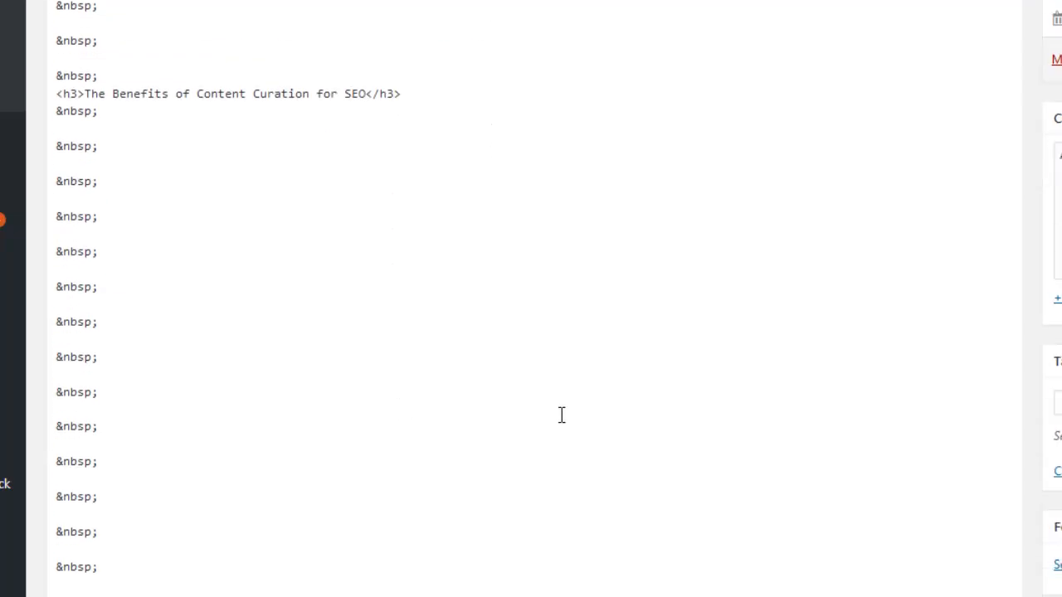
scroll(628, 429, "up", 5)
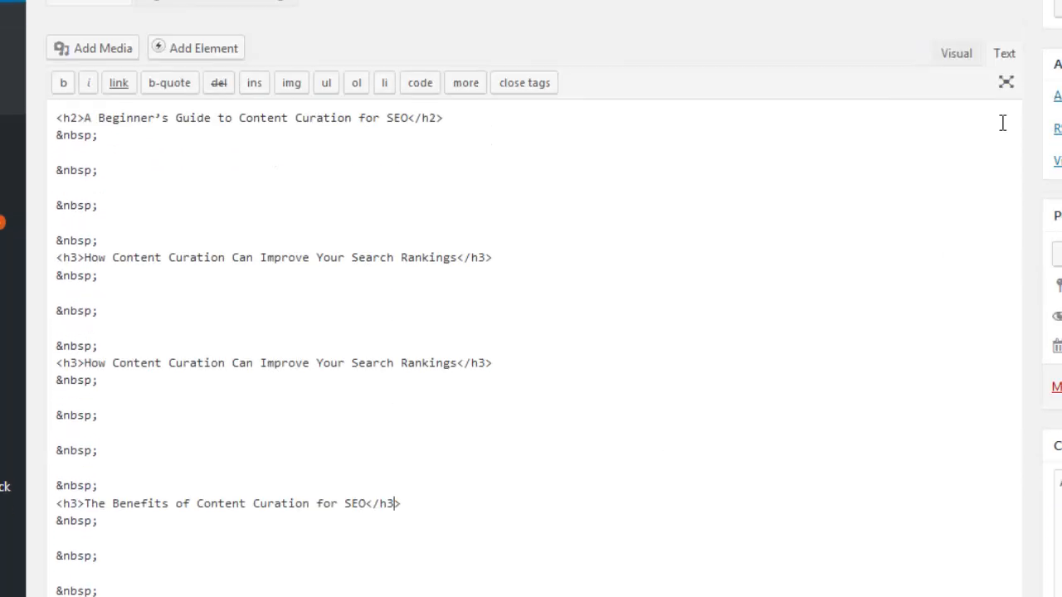
Return the post to the visual editor and check how the restyled headings look
left_click(956, 54)
left_click(576, 320)
scroll(576, 320, "down", 5)
scroll(576, 320, "up", 6)
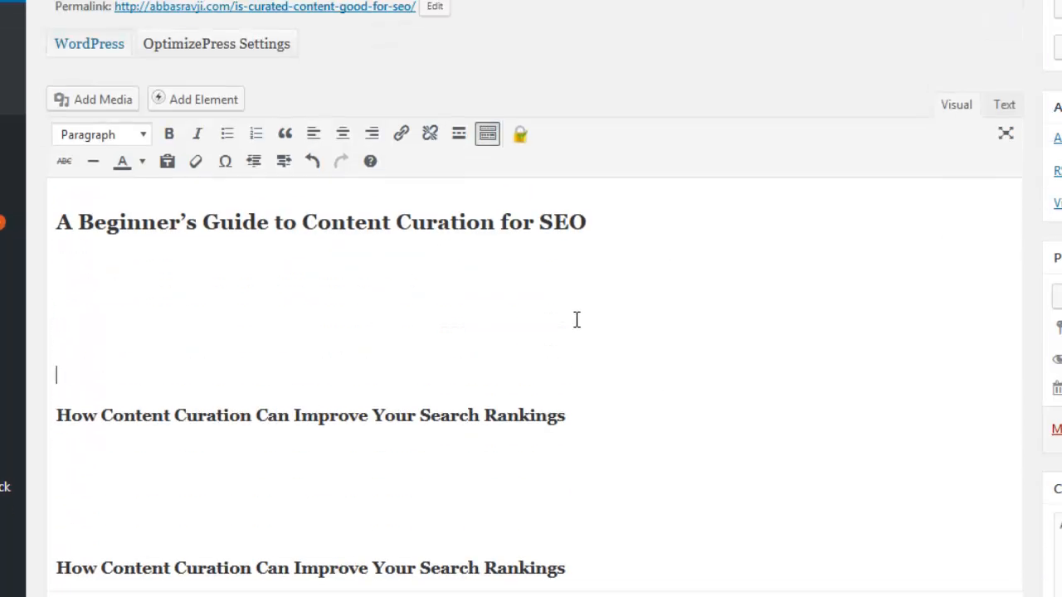
Bring up the full text of the curata.com article in WpContentRanker and locate its introductory paragraph on content curation
left_click(1058, 8)
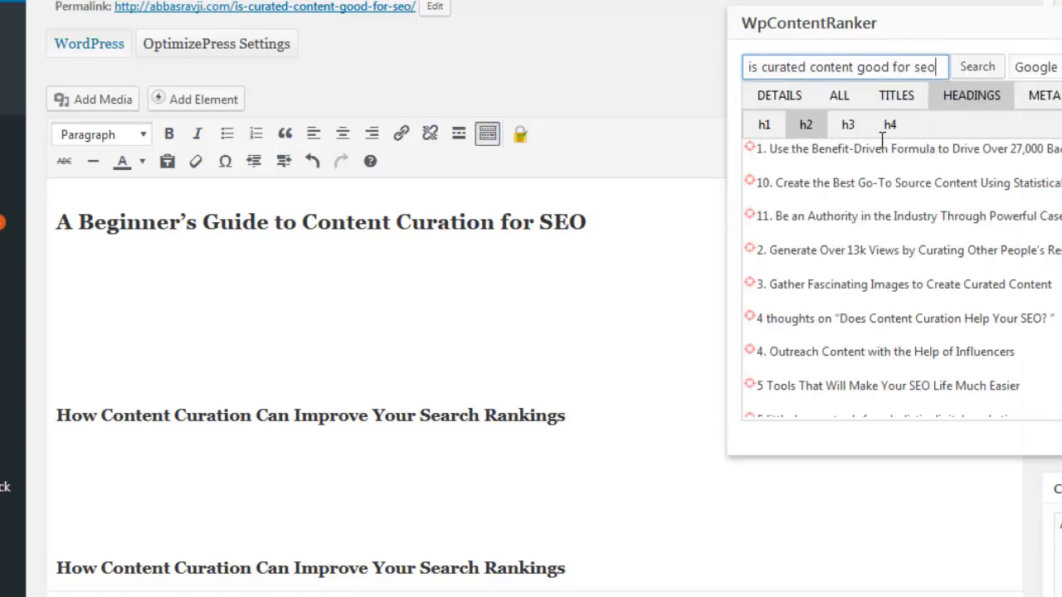
left_click(838, 98)
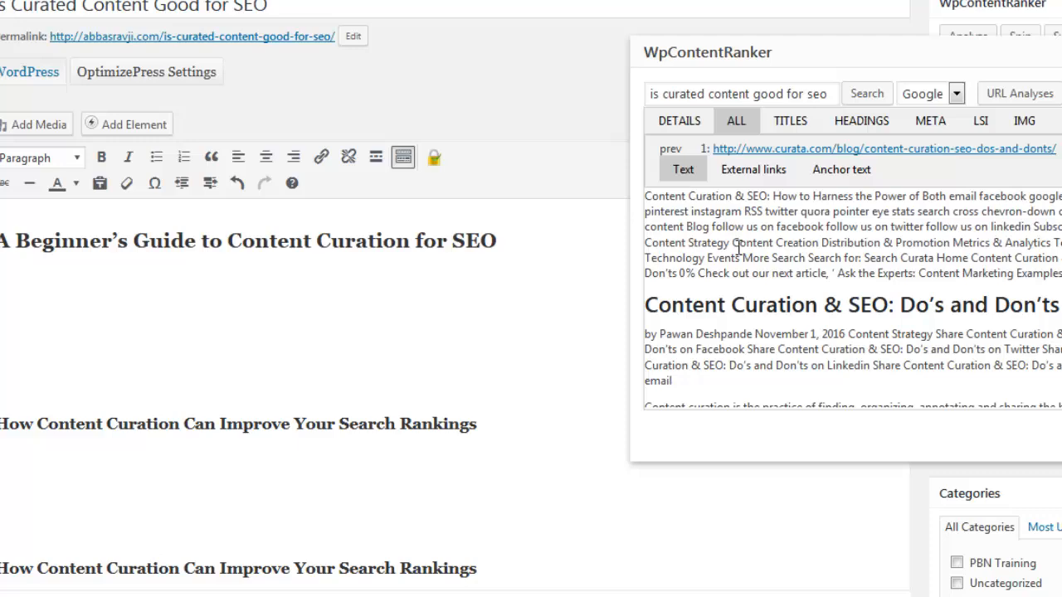
scroll(867, 270, "down", 3)
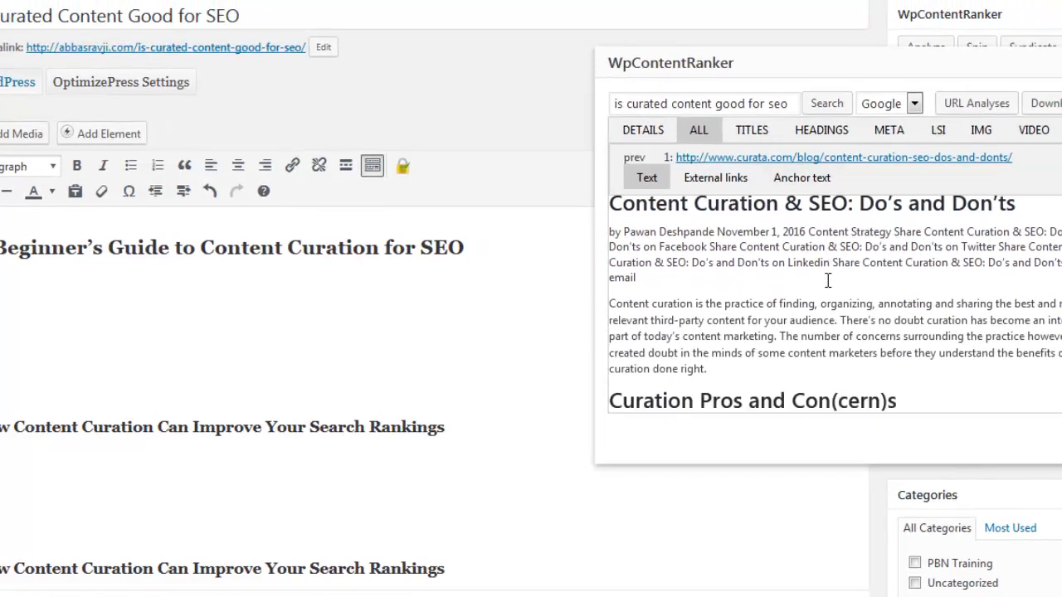
scroll(828, 281, "down", 3)
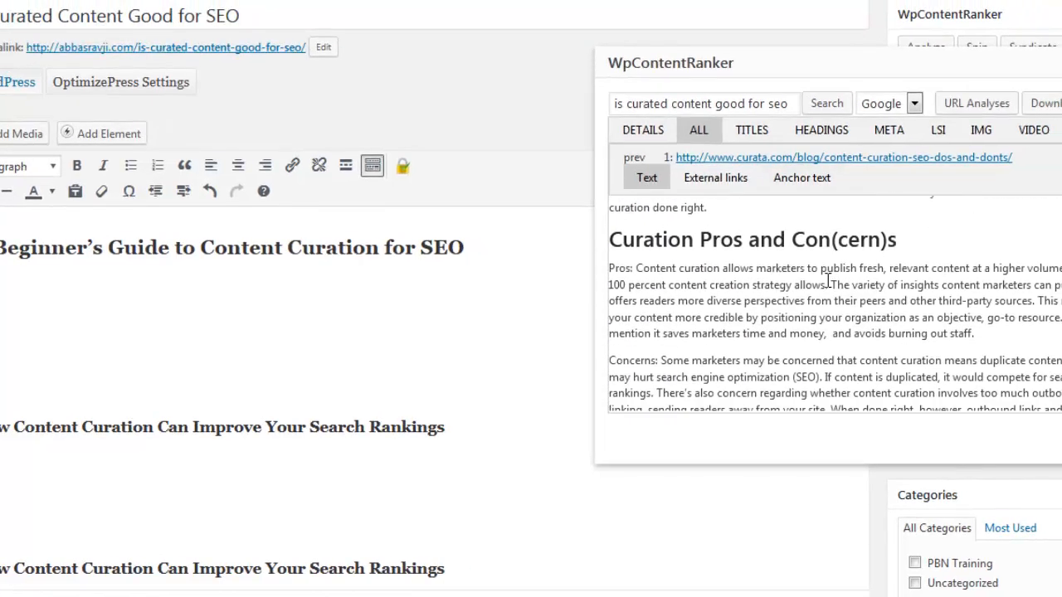
scroll(698, 294, "up", 2)
Place the curata.com paragraph beginning "Content curation is the practice of finding, organizing" under the "A Beginner's Guide to Content Curation for SEO" heading
left_click_drag(707, 301, 407, 295)
left_click(634, 241)
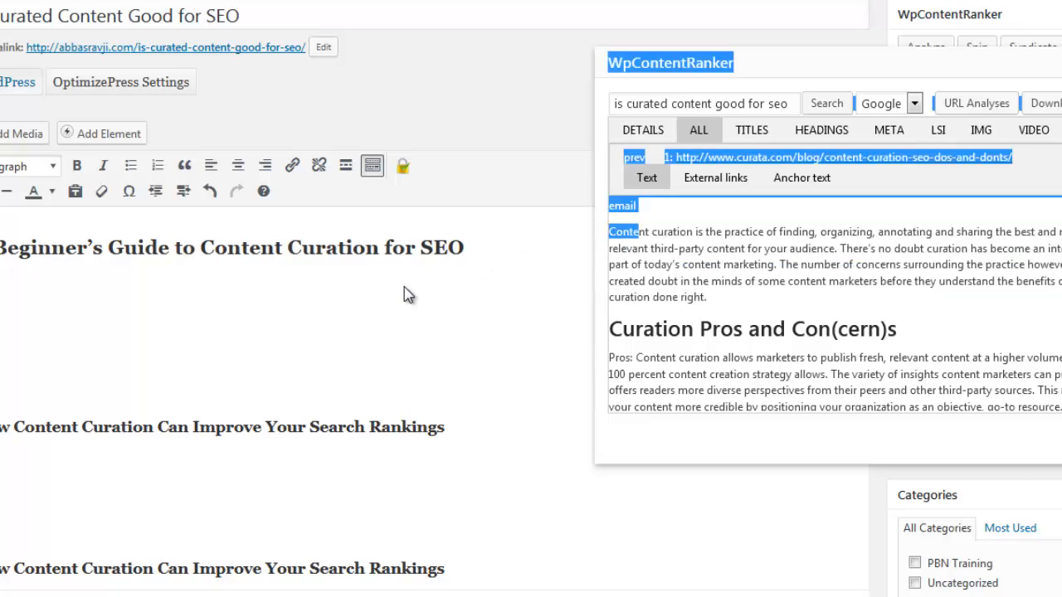
left_click(635, 260)
left_click_drag(719, 295, 526, 294)
left_click(676, 246)
left_click(672, 277)
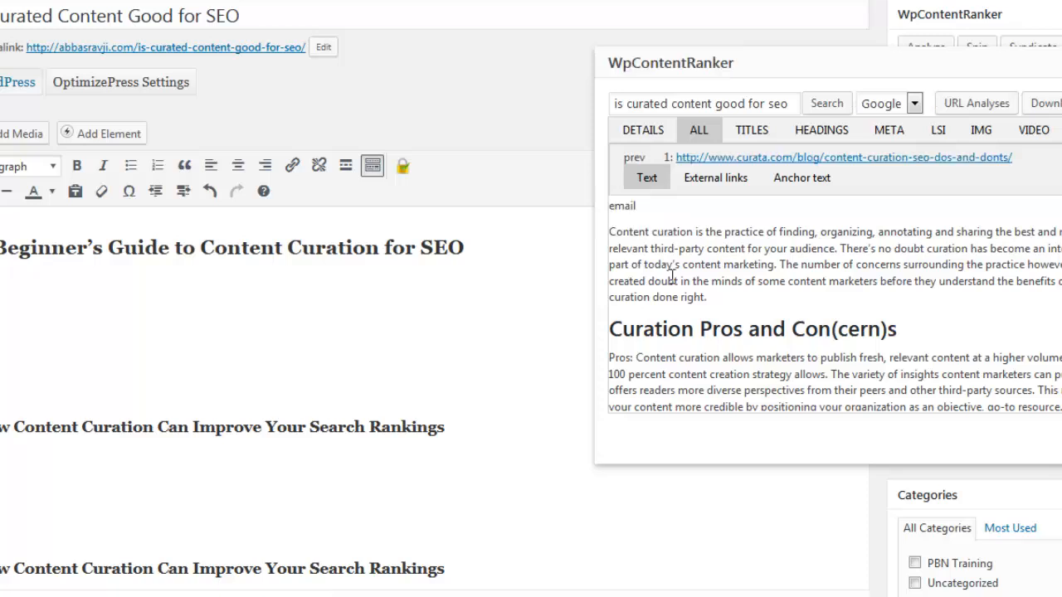
left_click_drag(709, 300, 314, 328)
left_click(707, 362)
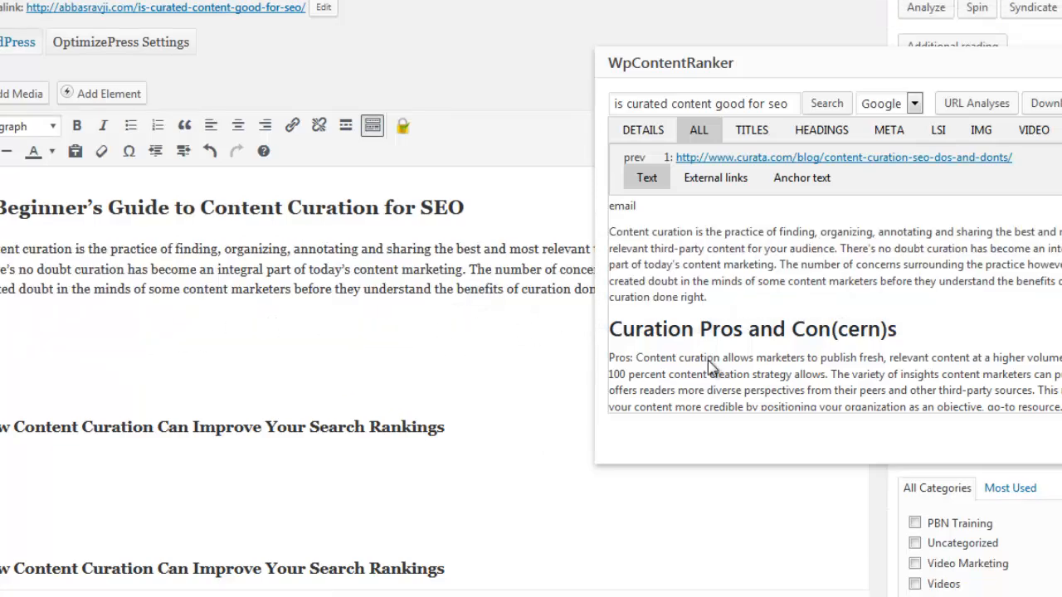
Place the rankpay.com paragraph beginning "As much as you want to publish comprehensive posts" under the first "How Content Curation Can Improve Your Search Rankings" heading
left_click(1060, 157)
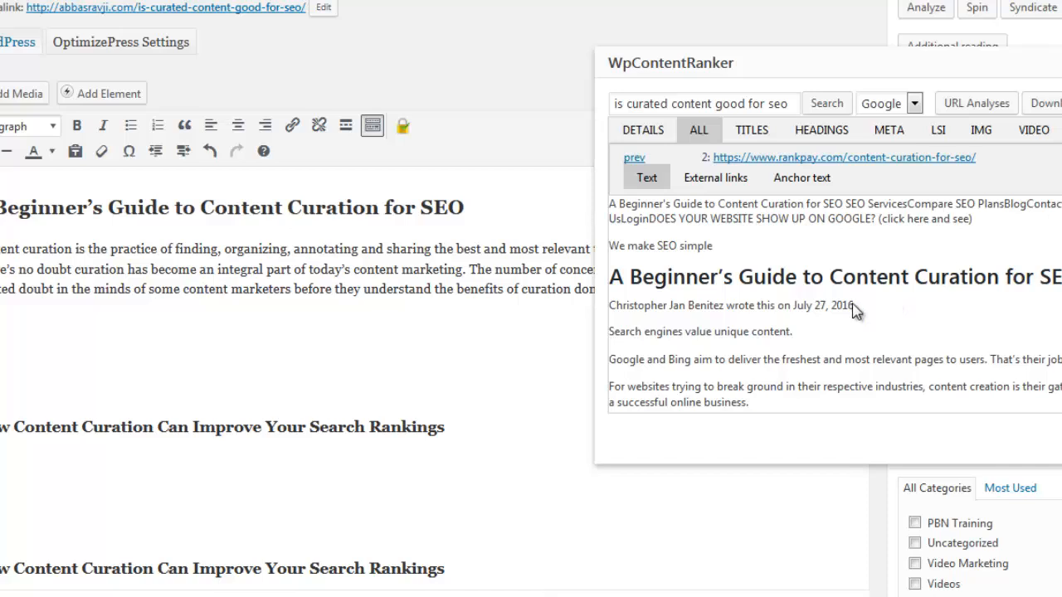
scroll(830, 307, "down", 5)
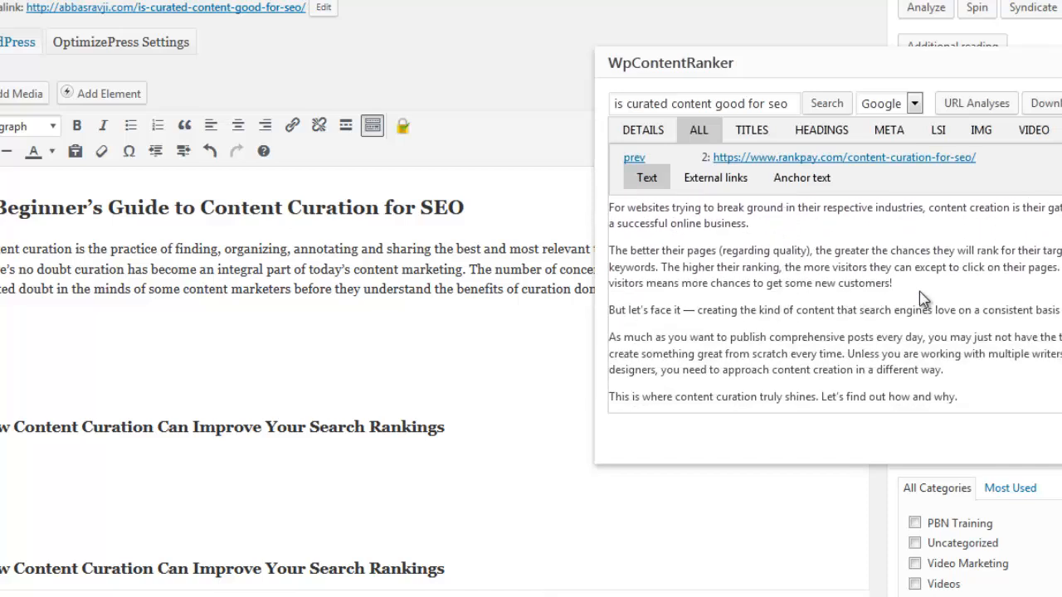
scroll(819, 362, "down", 3)
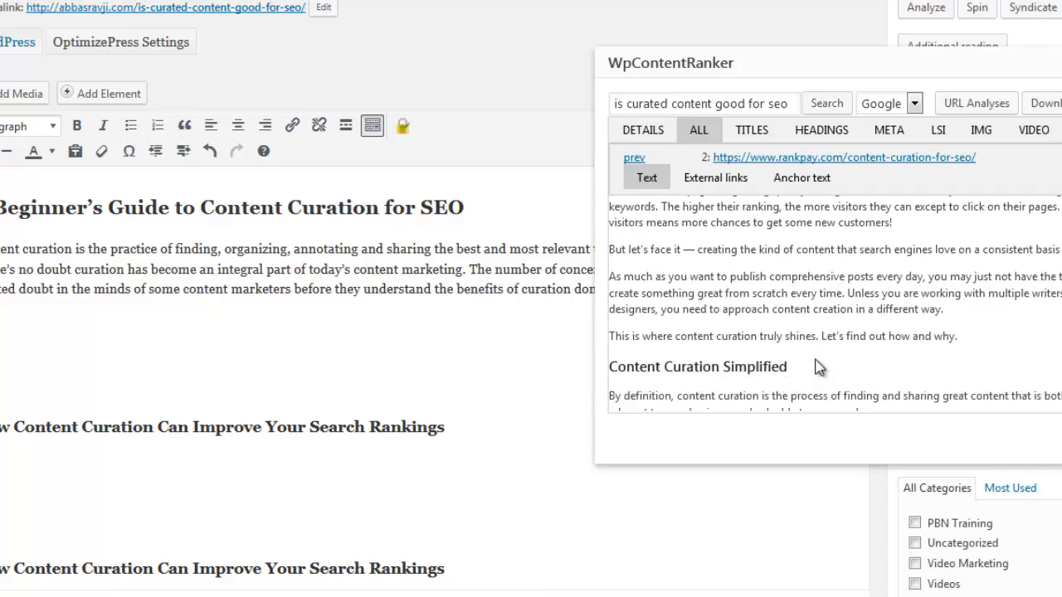
left_click_drag(951, 284, 610, 248)
left_click(693, 255)
left_click_drag(694, 255, 629, 308)
left_click(878, 287)
left_click_drag(945, 284, 179, 471)
Place the moz.com paragraph beginning "Content Curation is the online expression of something" under the second "How Content Curation Can Improve Your Search Rankings" heading
scroll(519, 400, "down", 3)
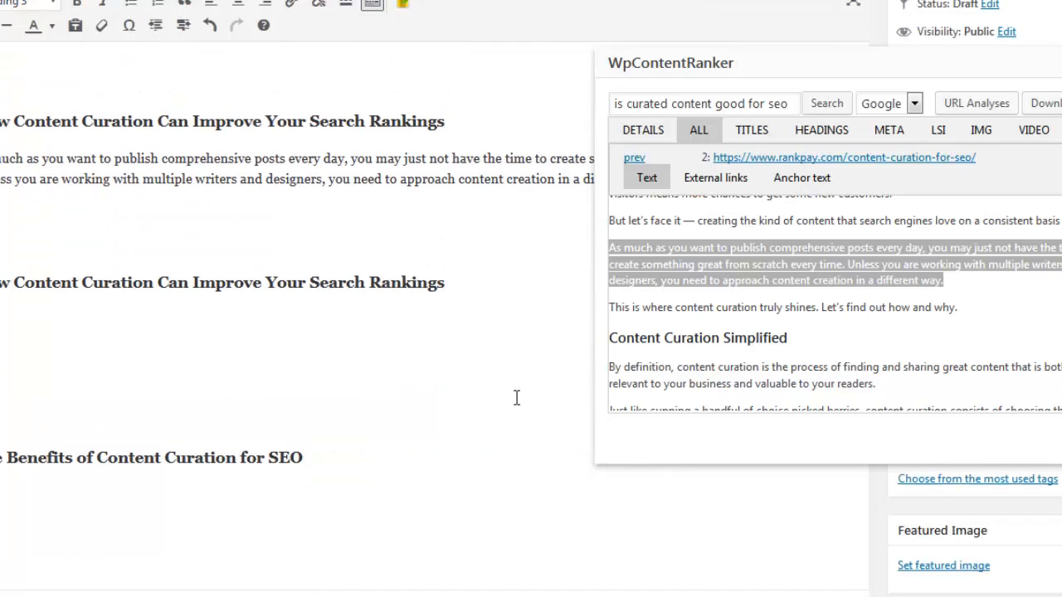
left_click(1061, 158)
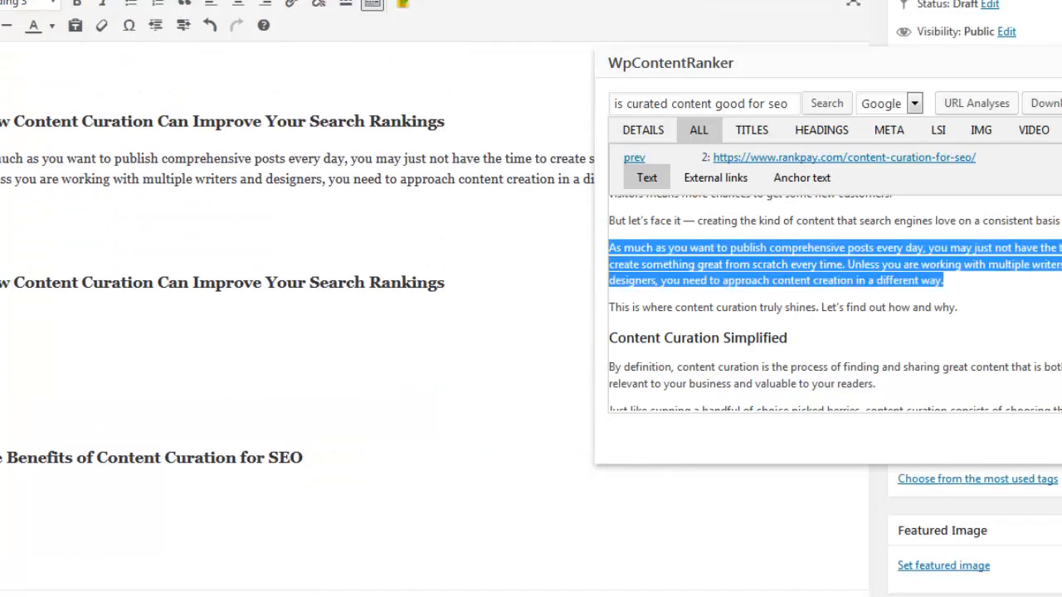
scroll(741, 288, "down", 10)
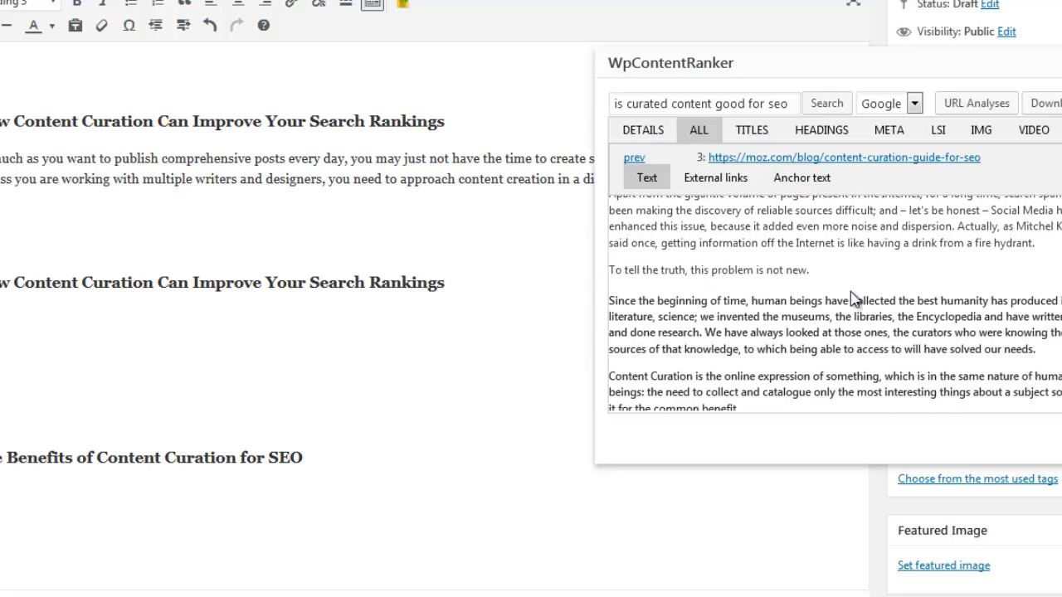
scroll(728, 299, "up", 3)
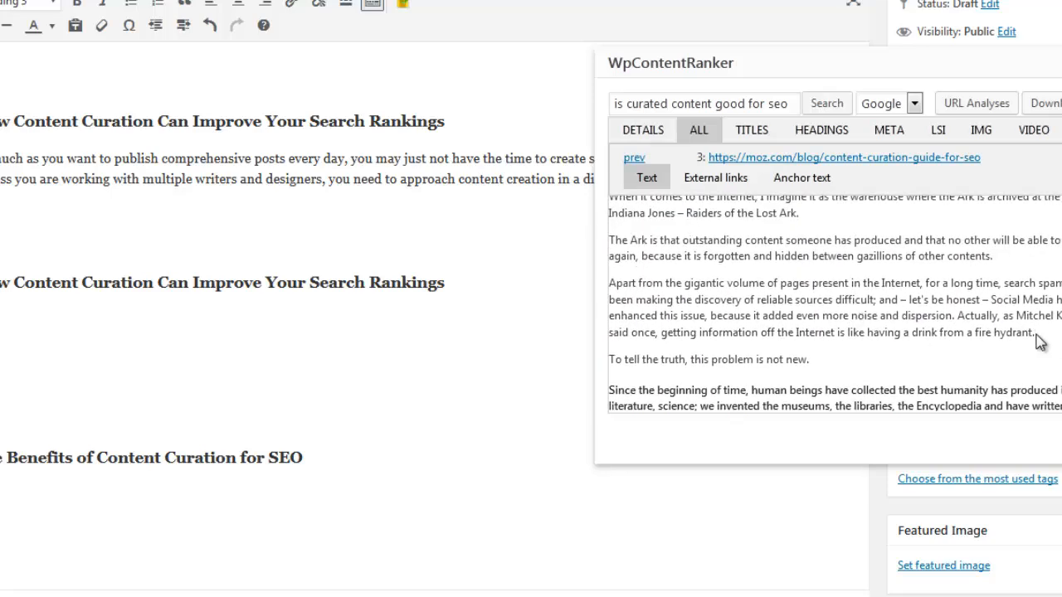
left_click_drag(1042, 341, 615, 284)
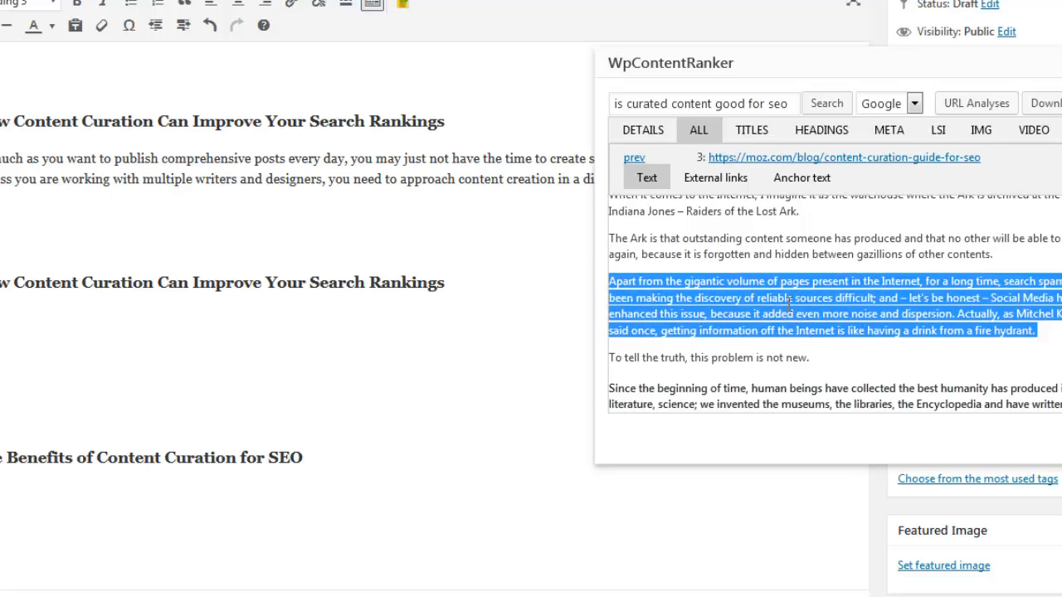
scroll(785, 303, "down", 10)
scroll(757, 340, "up", 5)
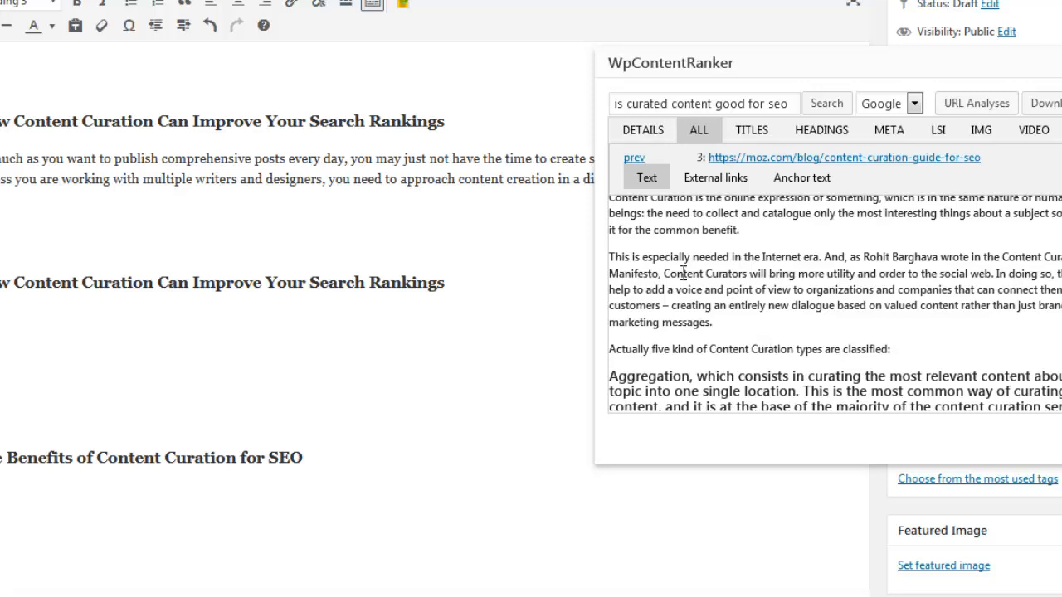
scroll(724, 296, "up", 3)
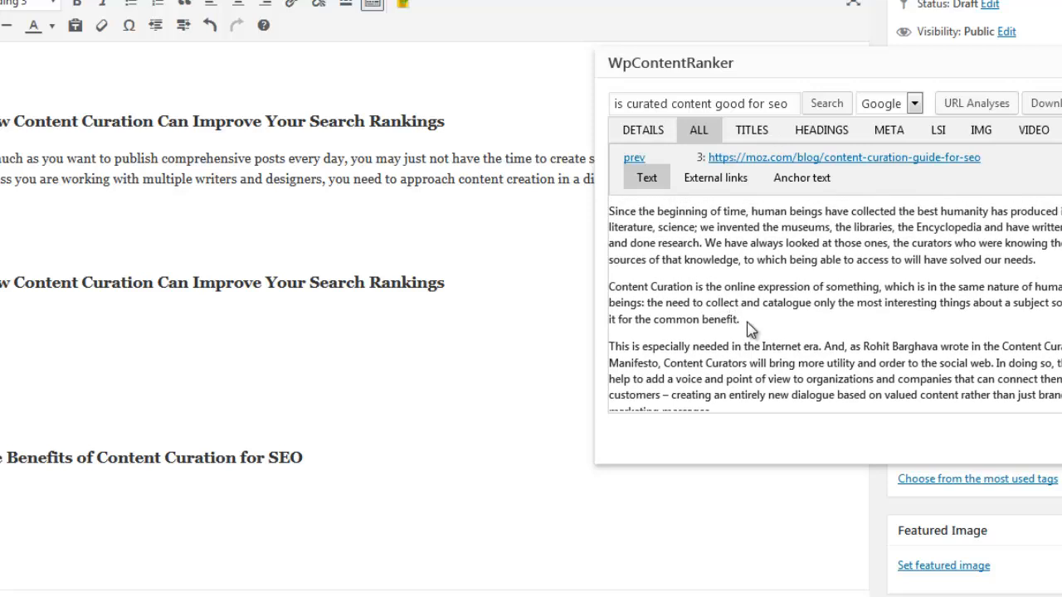
left_click_drag(743, 322, 619, 288)
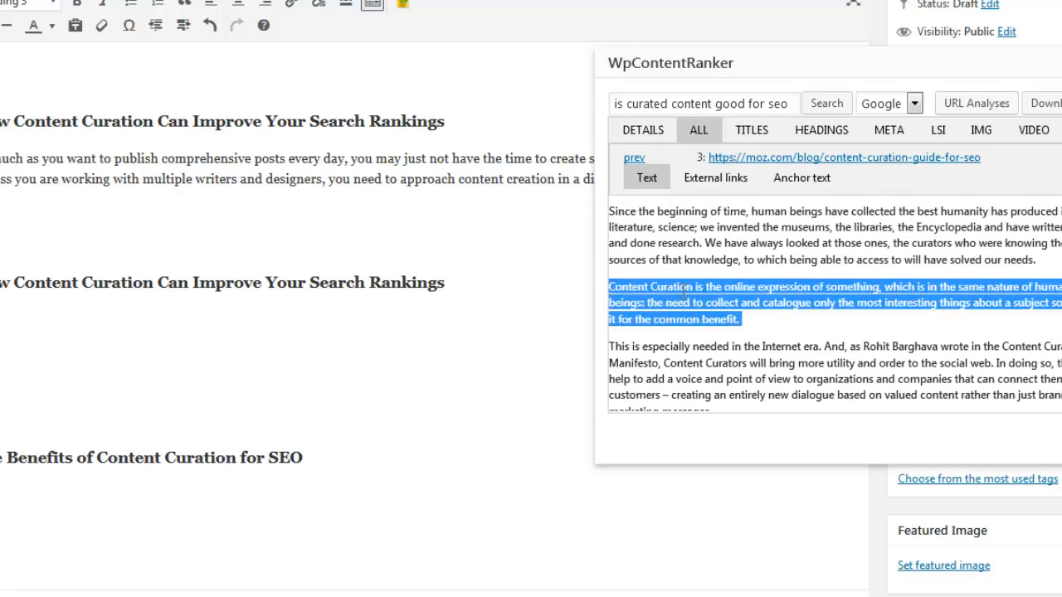
left_click_drag(700, 290, 262, 331)
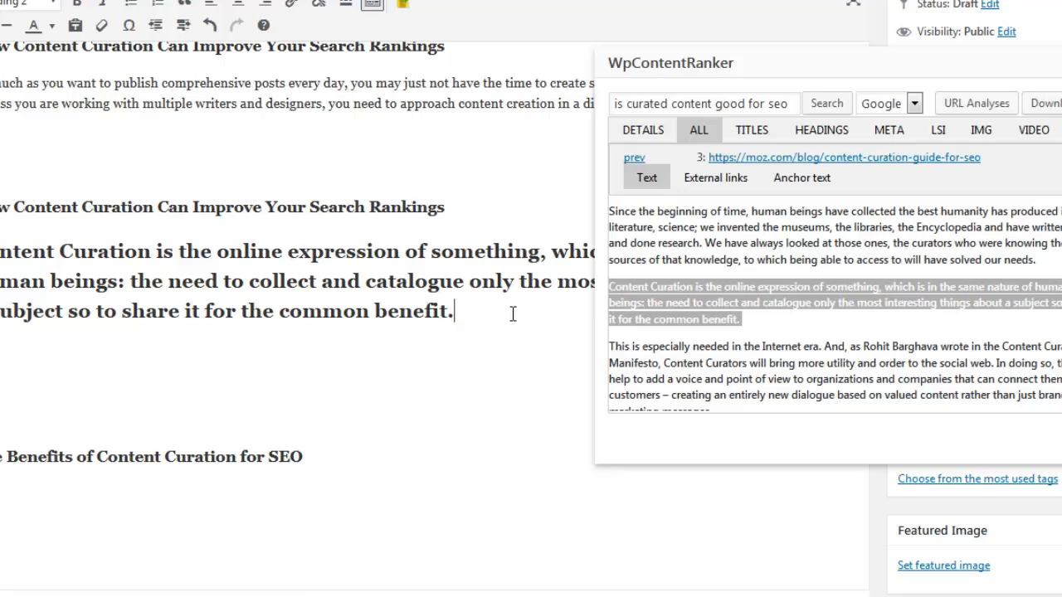
Remove the h2 tags around the moz.com paragraph in the HTML source and return the post to the visual editor
left_click(848, 0)
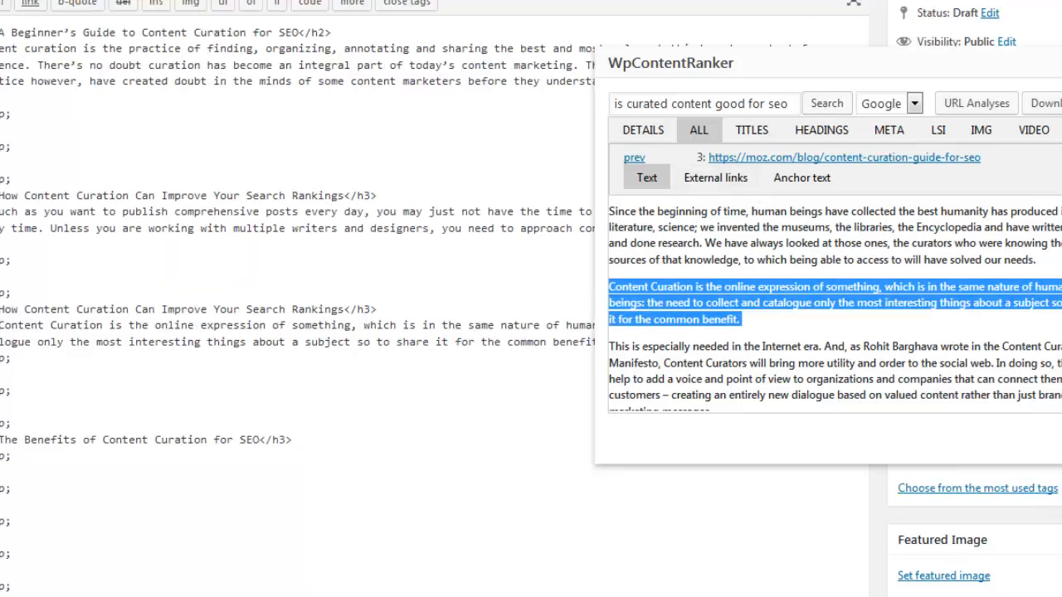
left_click(2, 326)
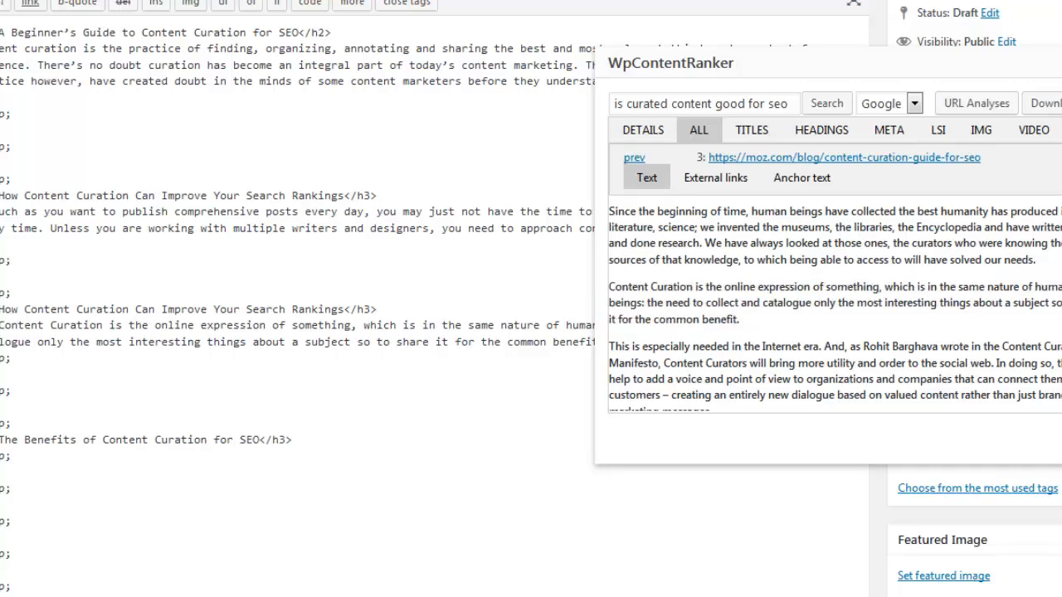
key("BackSpace")
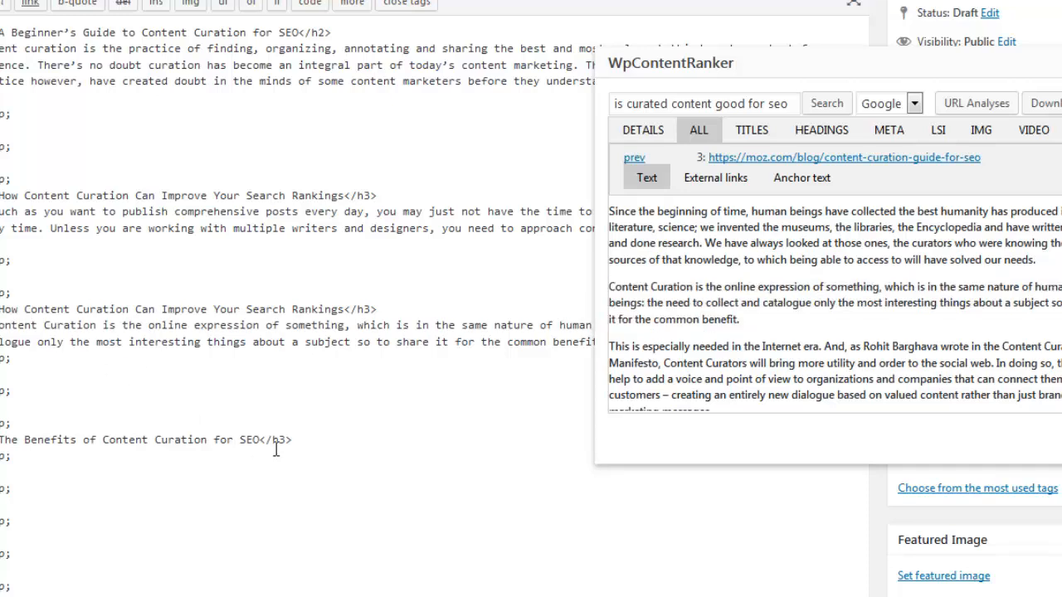
left_click_drag(679, 64, 258, 80)
left_click_drag(343, 89, 136, 110)
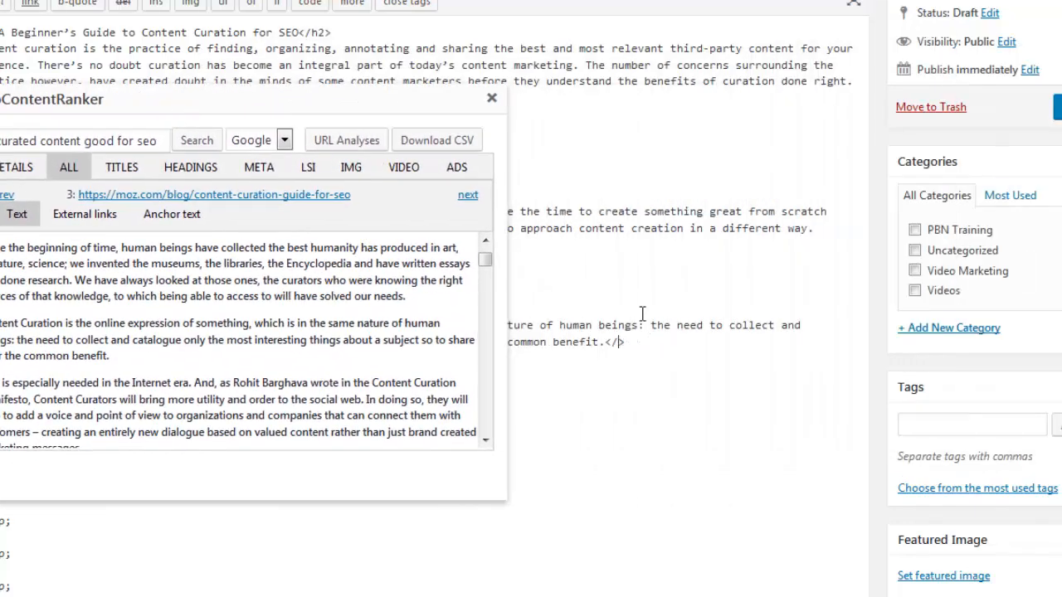
left_click(817, 5)
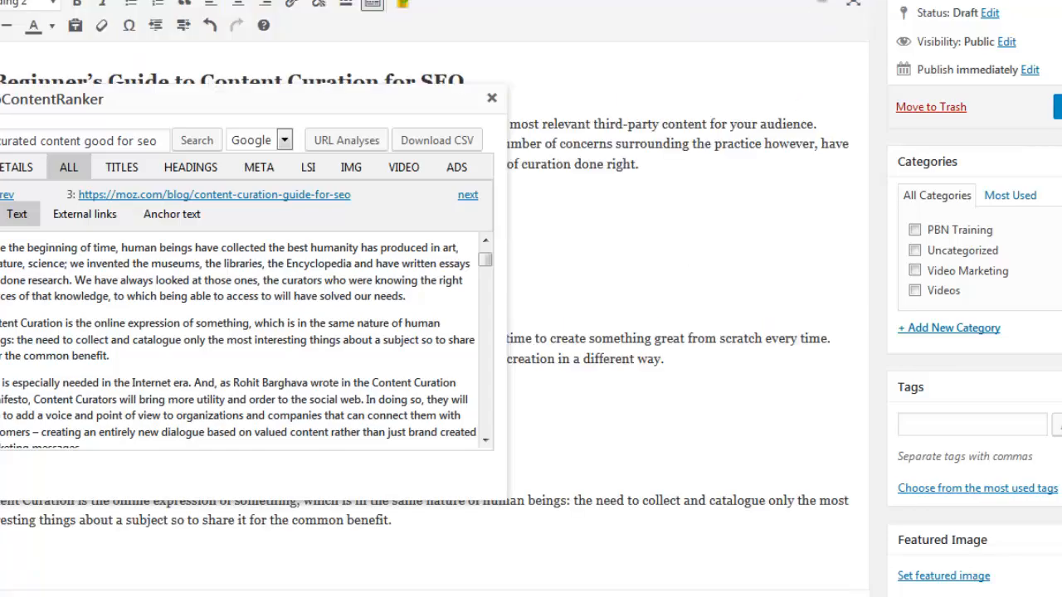
Move WpContentRanker off the post text and examine the rest of the moz.com article for another passage to use
left_click_drag(297, 106, 846, 105)
scroll(807, 249, "down", 5)
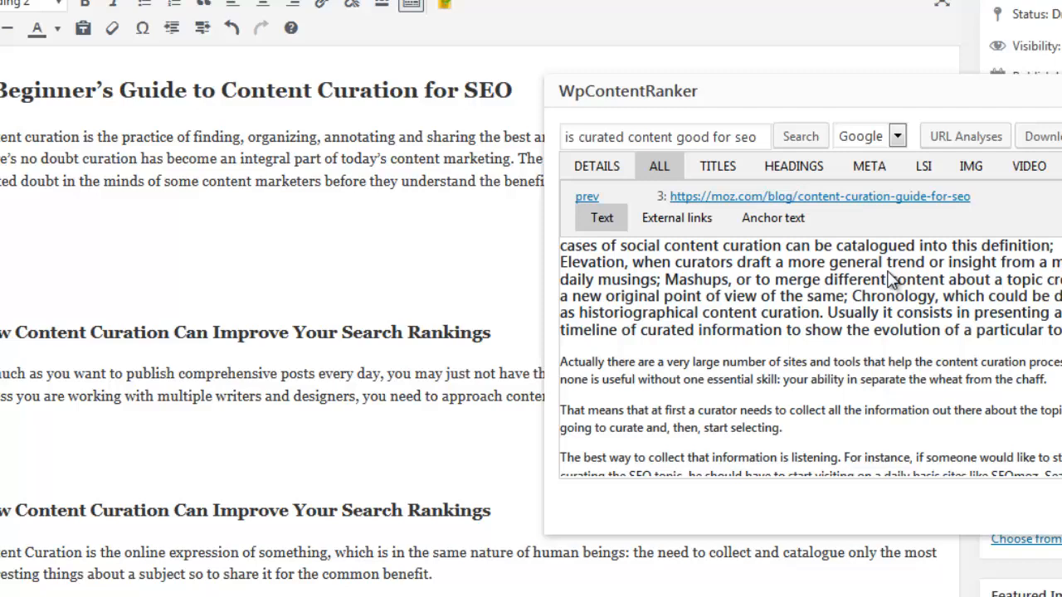
scroll(888, 281, "up", 2)
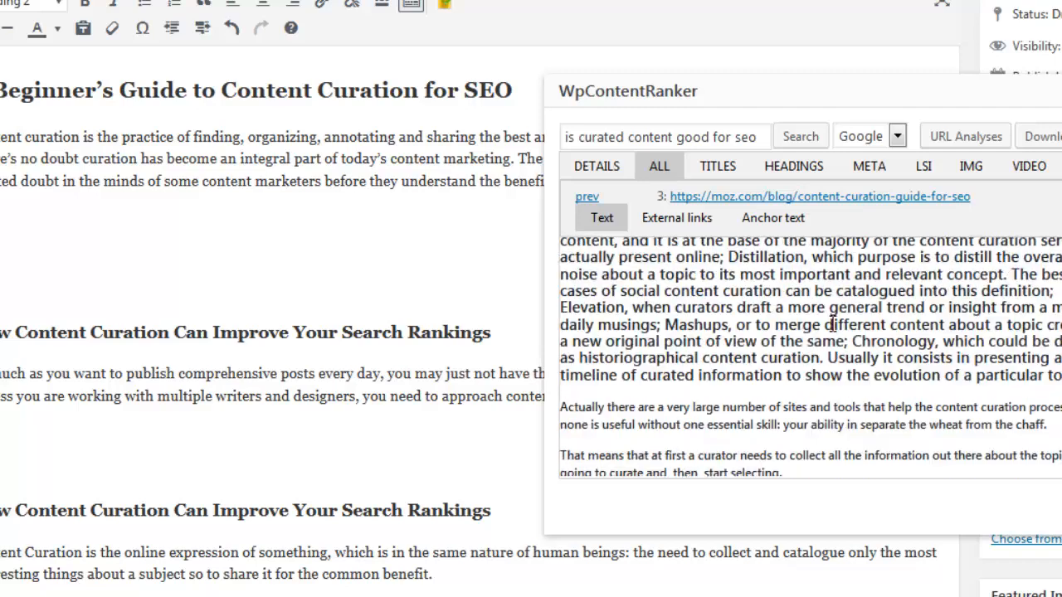
left_click_drag(619, 285, 690, 373)
left_click(695, 366)
scroll(696, 366, "down", 3)
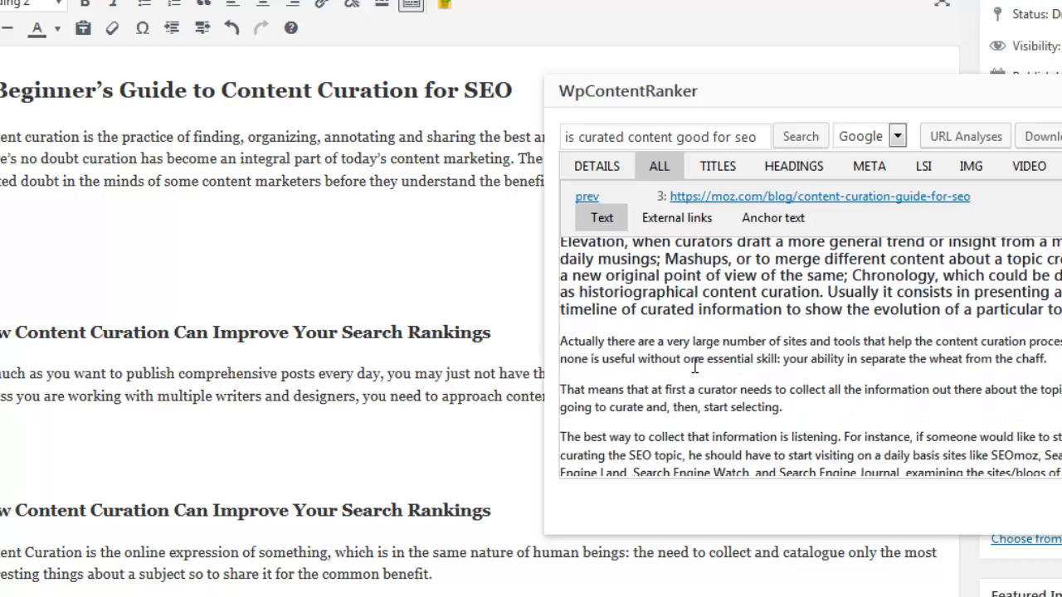
left_click_drag(697, 282, 744, 321)
left_click(744, 321)
scroll(788, 340, "down", 6)
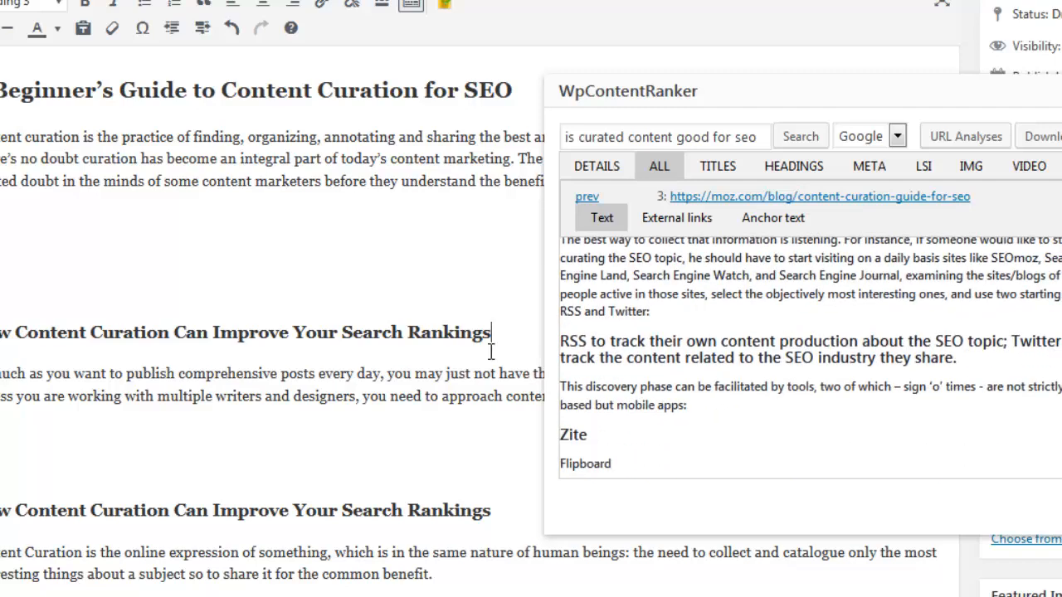
Place the searchenginejournal.com paragraph beginning "Elevation: When a curator creates general insight" below the "Content Curation is the online expression" paragraph
scroll(491, 352, "down", 5)
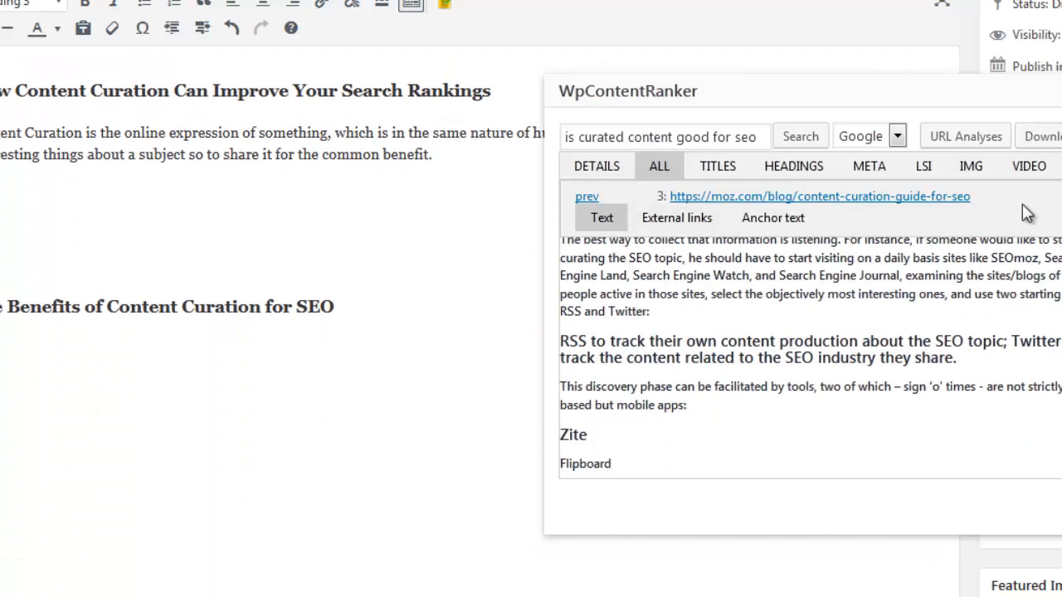
left_click(1061, 197)
scroll(891, 325, "down", 8)
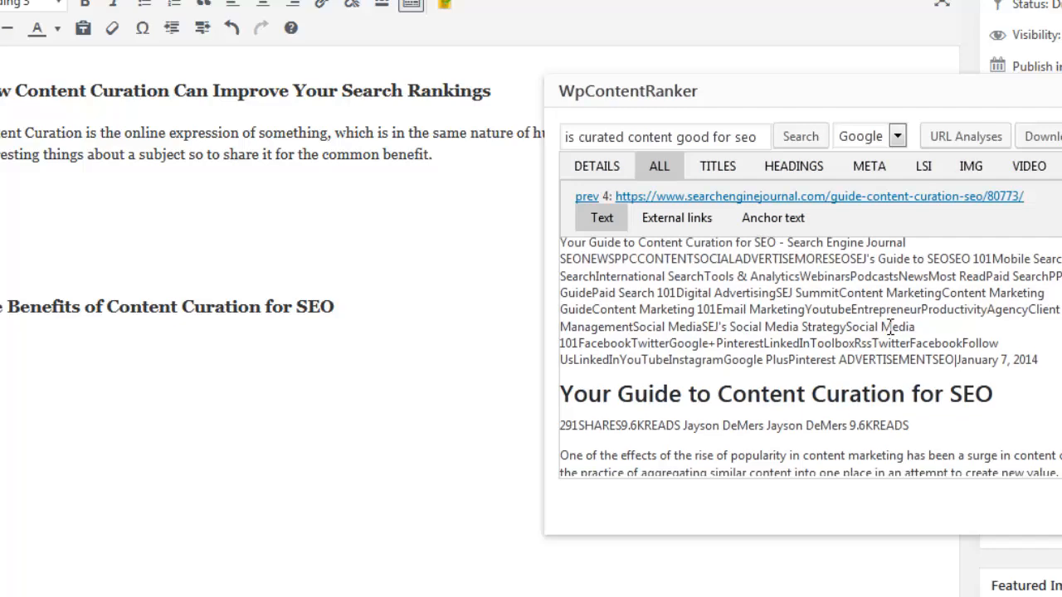
scroll(822, 366, "down", 1)
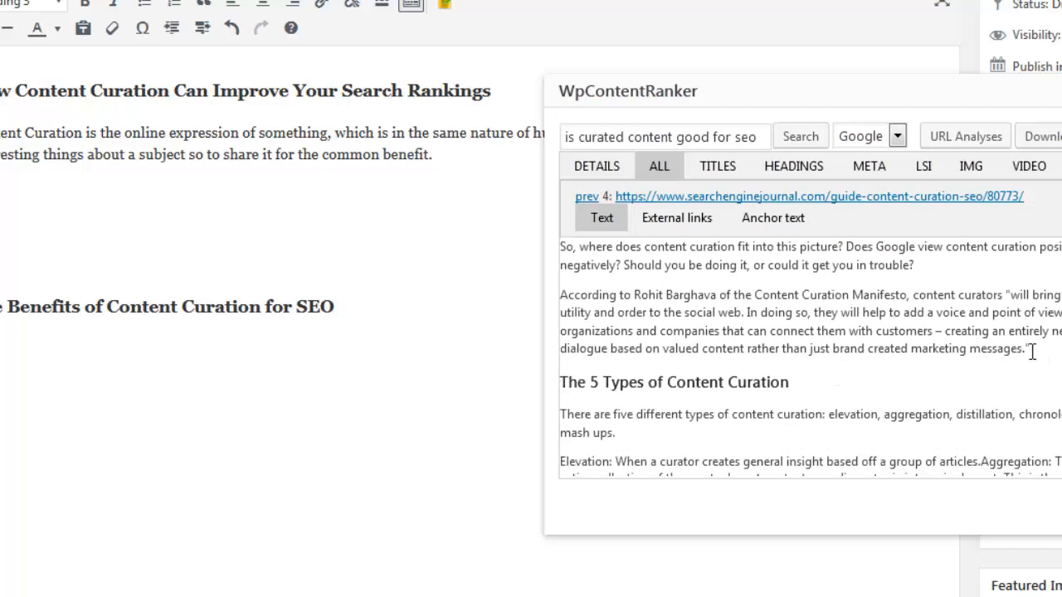
left_click_drag(1030, 348, 564, 291)
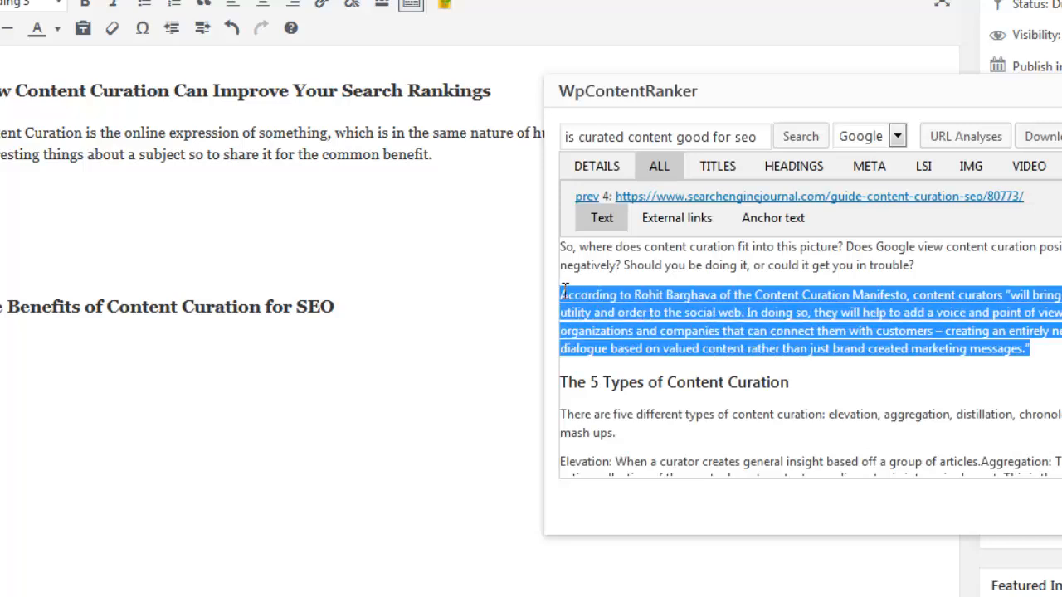
scroll(830, 349, "down", 5)
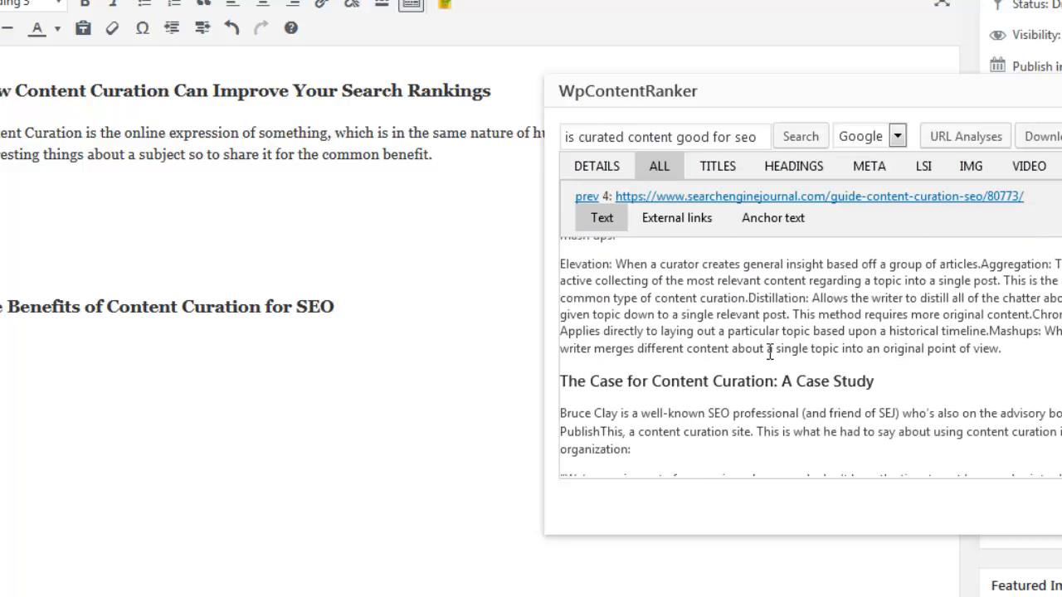
left_click_drag(1003, 351, 139, 206)
left_click(869, 277)
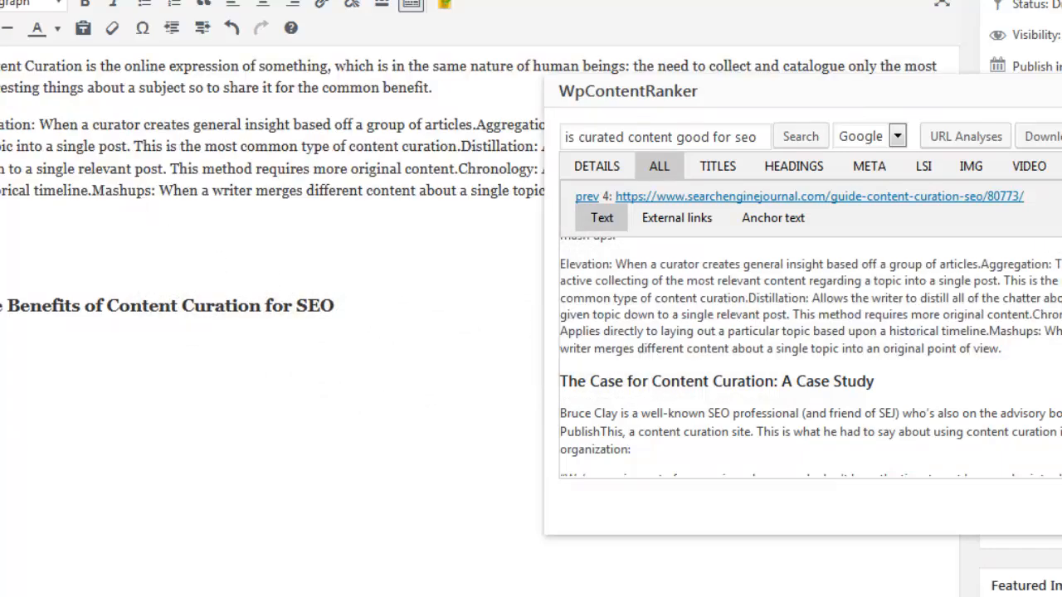
Place the curationtraffic.com paragraph beginning "This was something we really worried about" under the "The Benefits of Content Curation for SEO" heading
left_click(1061, 197)
scroll(924, 309, "down", 3)
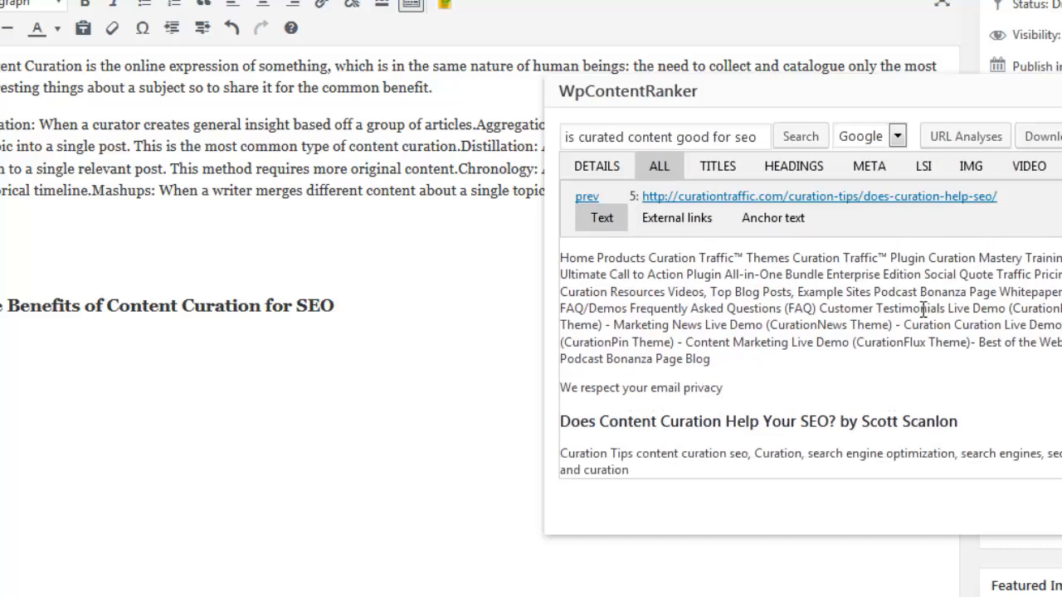
scroll(812, 407, "down", 2)
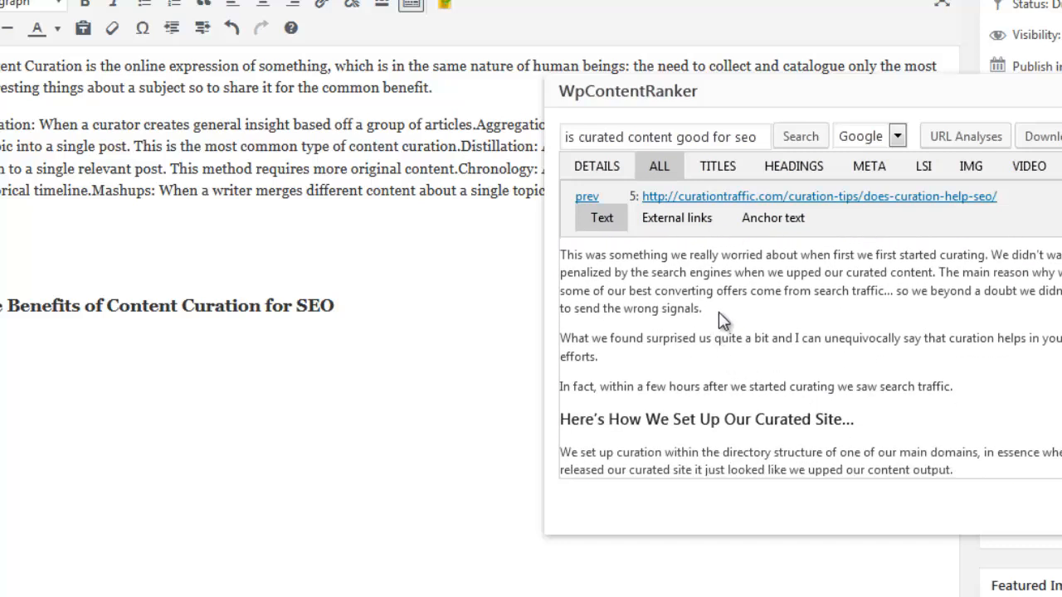
left_click_drag(717, 309, 382, 369)
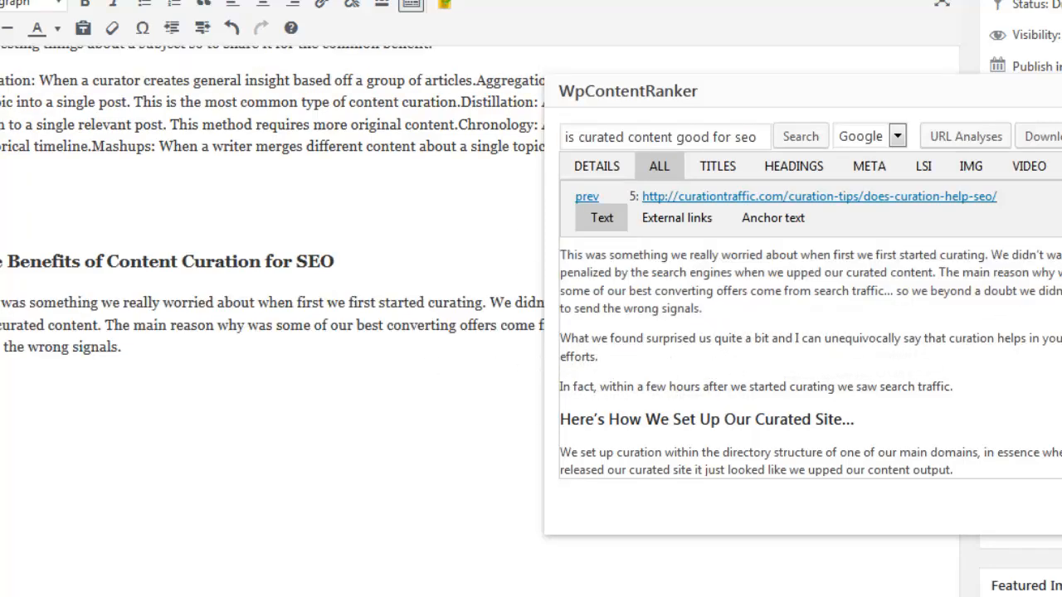
Add the growtraffic.com paragraph beginning "There are actually a few unique approaches to content curation" below the "This was something we really worried about" paragraph
left_click(1061, 197)
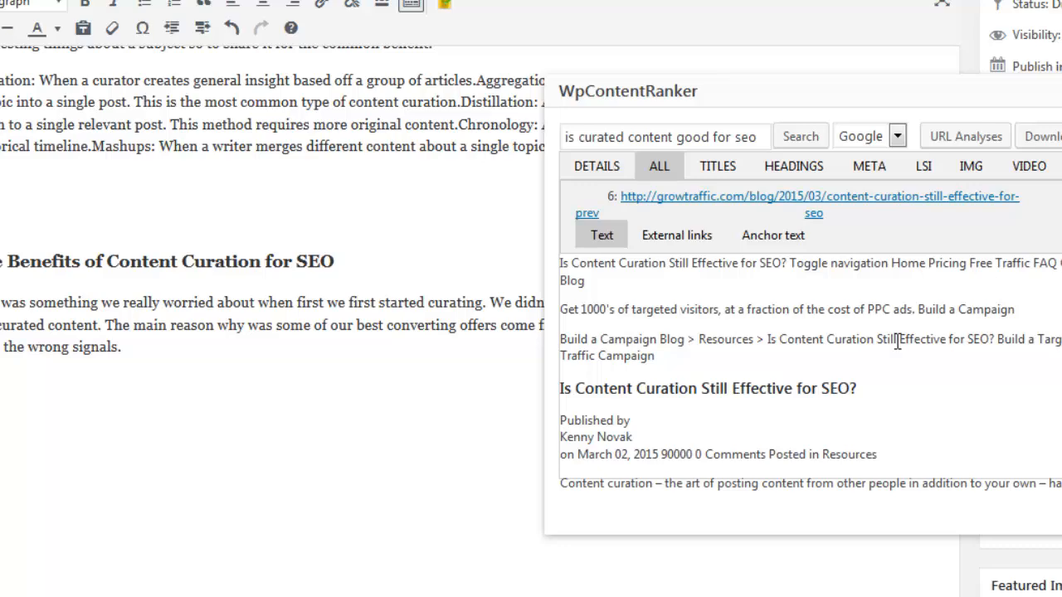
scroll(897, 342, "down", 10)
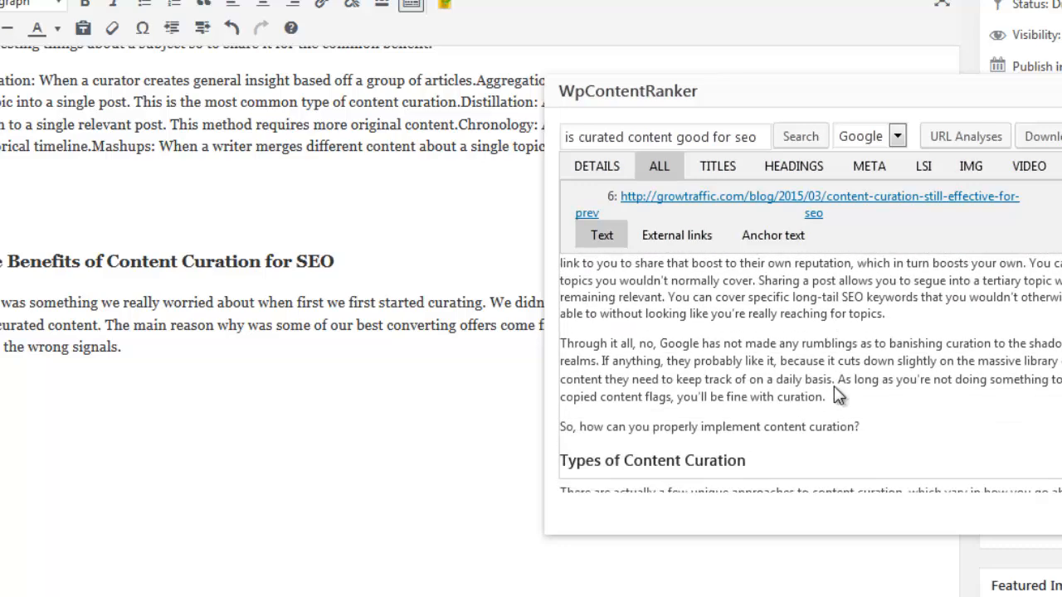
scroll(836, 387, "down", 5)
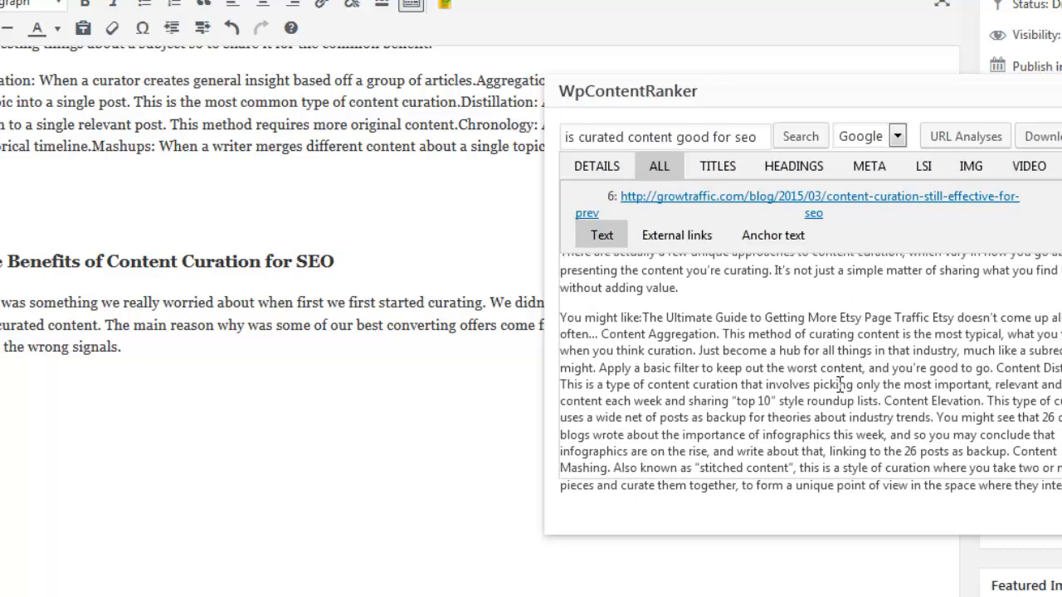
scroll(840, 384, "up", 2)
left_click_drag(694, 389, 559, 355)
left_click_drag(631, 347, 144, 390)
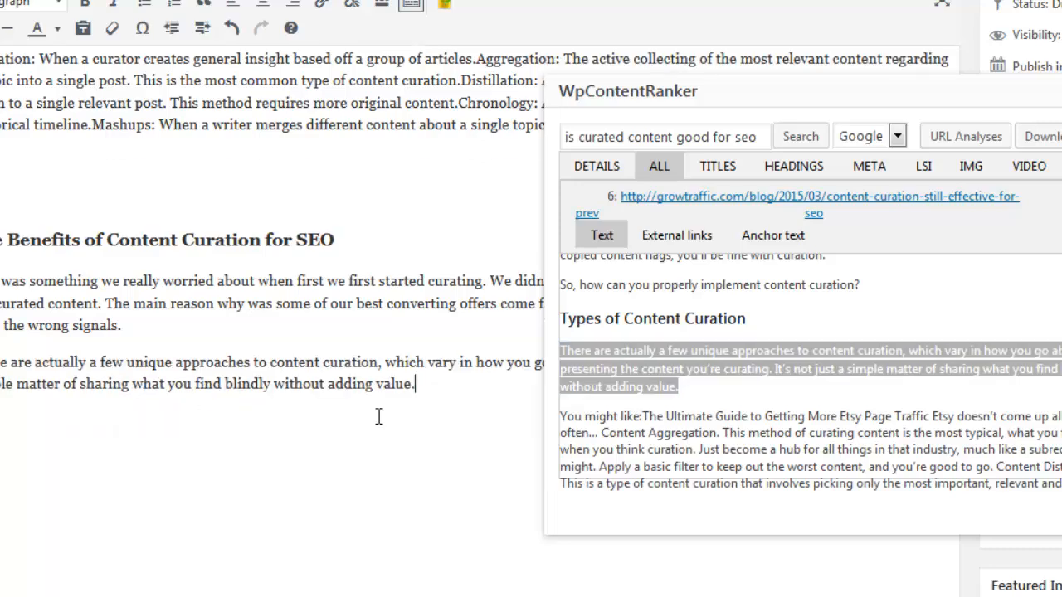
left_click(723, 410)
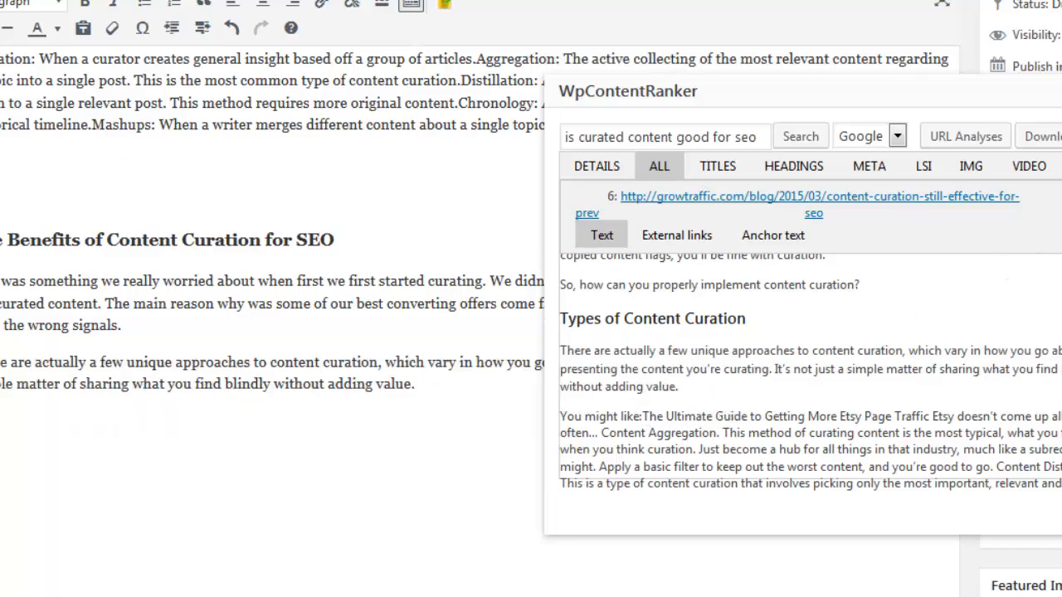
Add the quicksprout.com paragraph beginning "When you hear the words 'content curator'" below the "There are actually a few unique approaches" paragraph
left_click(1061, 213)
scroll(941, 298, "down", 5)
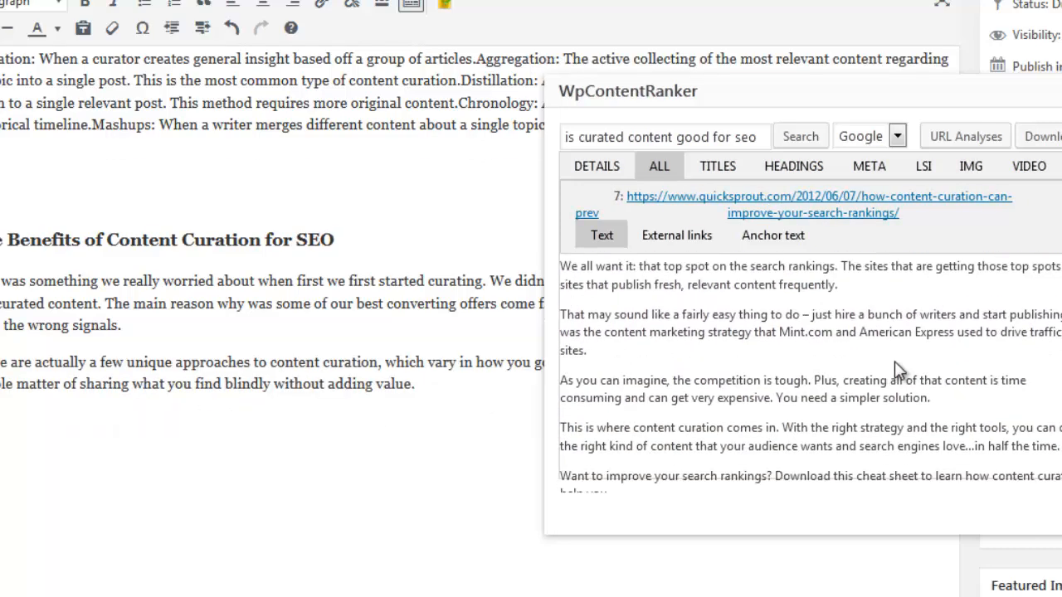
scroll(655, 390, "down", 3)
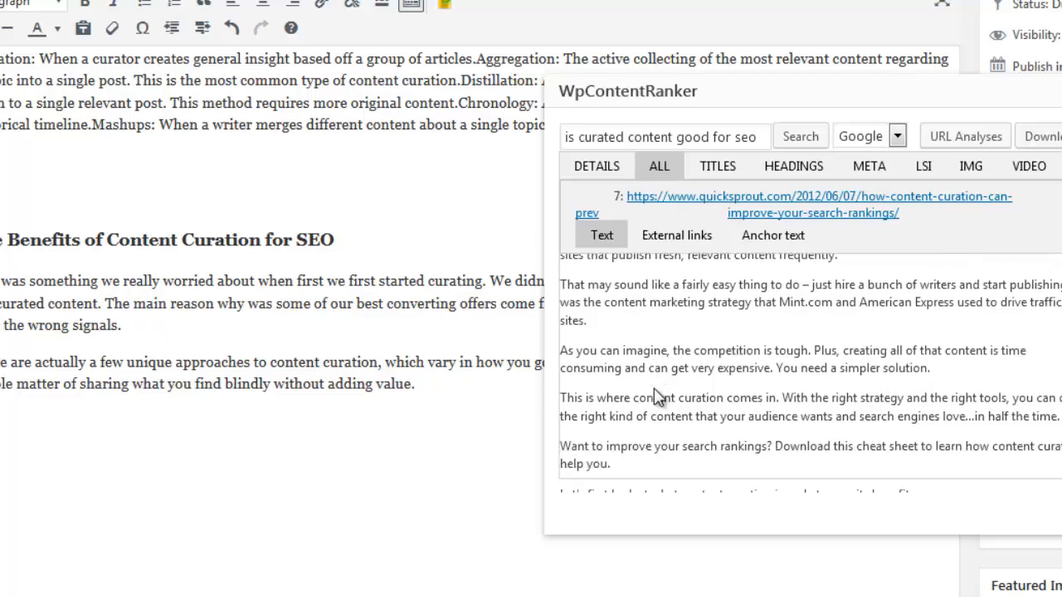
scroll(656, 388, "down", 2)
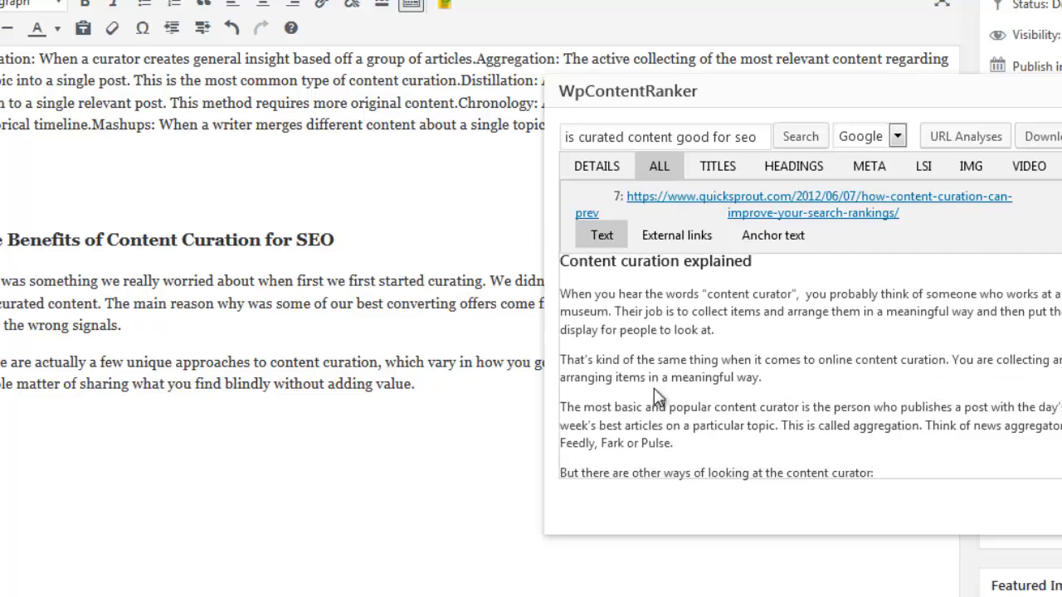
left_click_drag(633, 331, 225, 444)
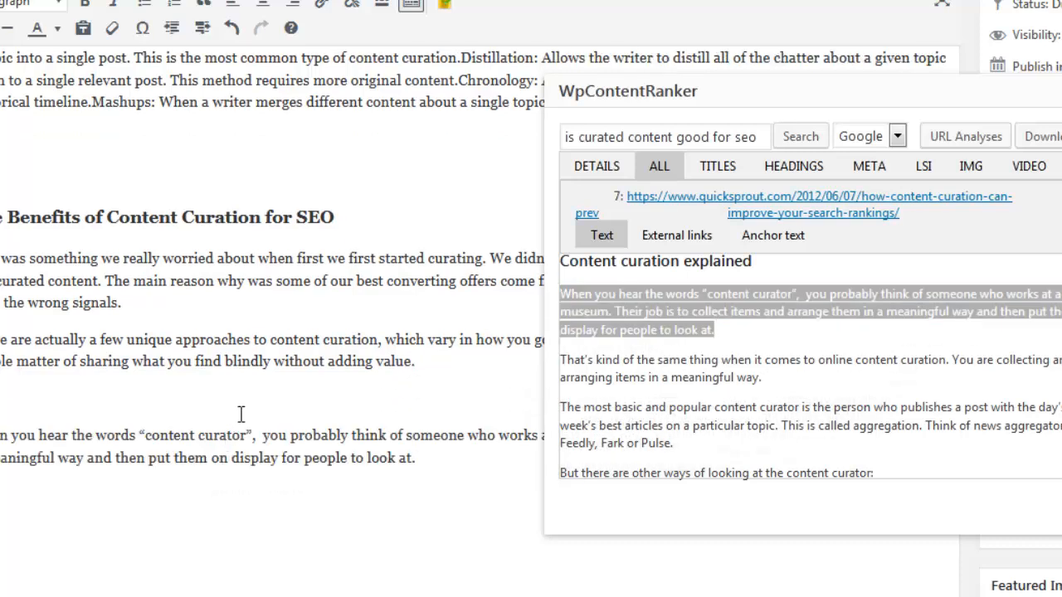
Insert the 500 x 293 px curata.com image GoogleBlogSubmitURL.png below the opening paragraph of the "Beginner's Guide to Content Curation for SEO" section
scroll(241, 415, "up", 8)
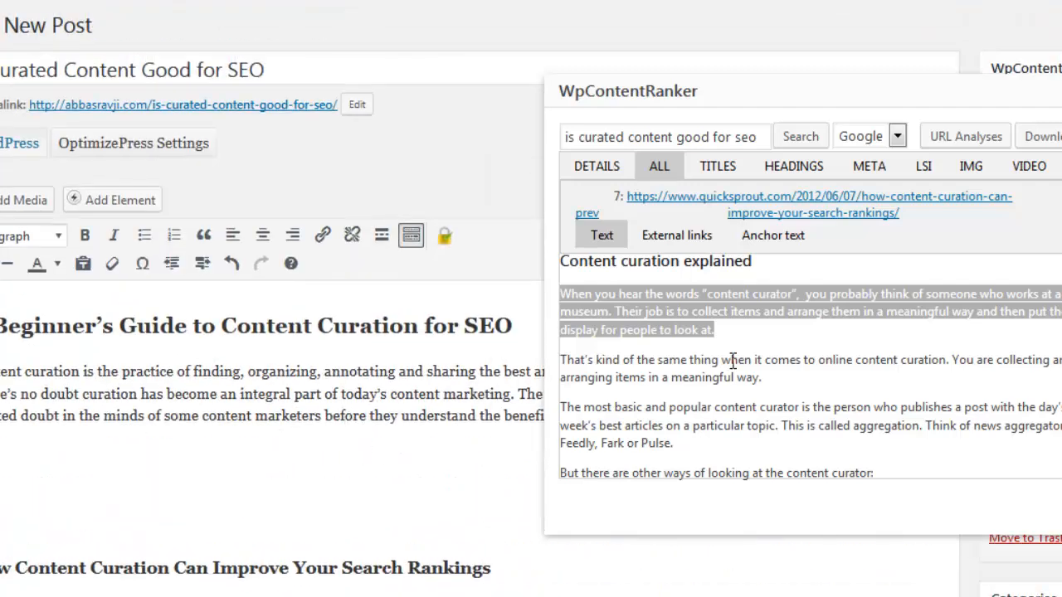
left_click(967, 166)
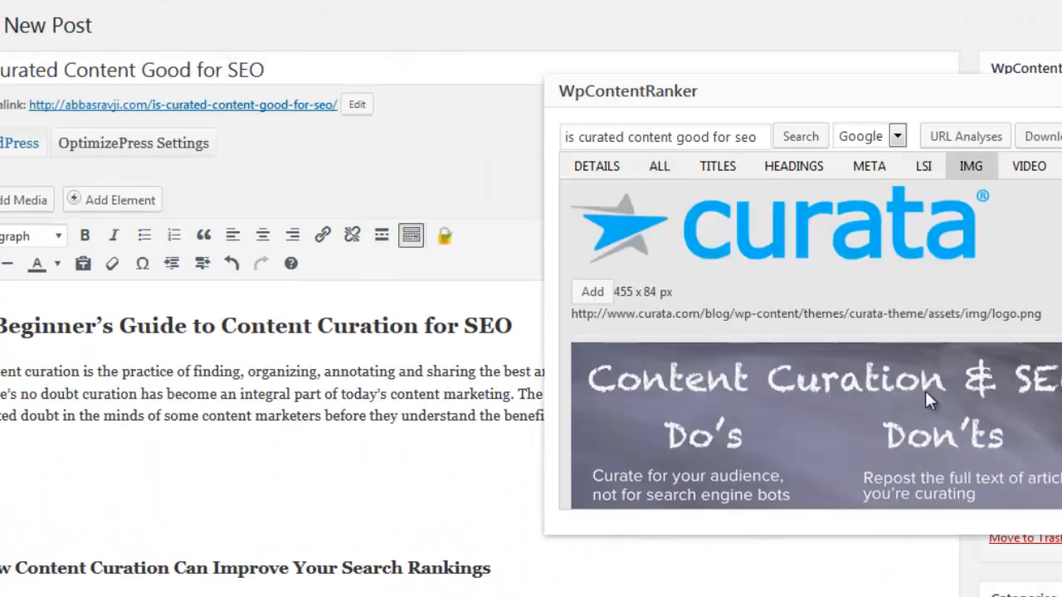
scroll(925, 391, "down", 10)
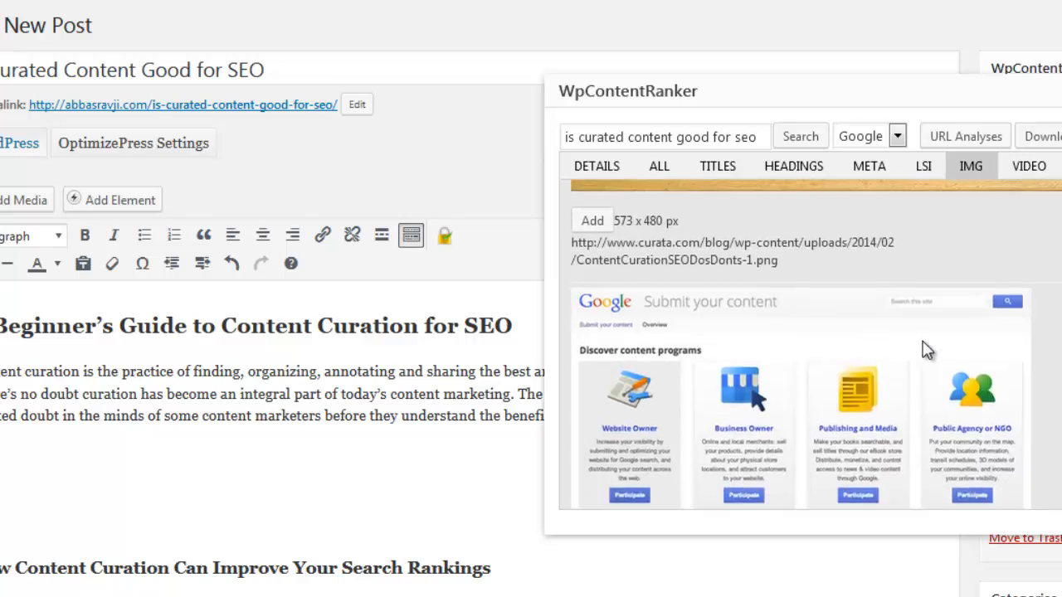
scroll(909, 377, "down", 5)
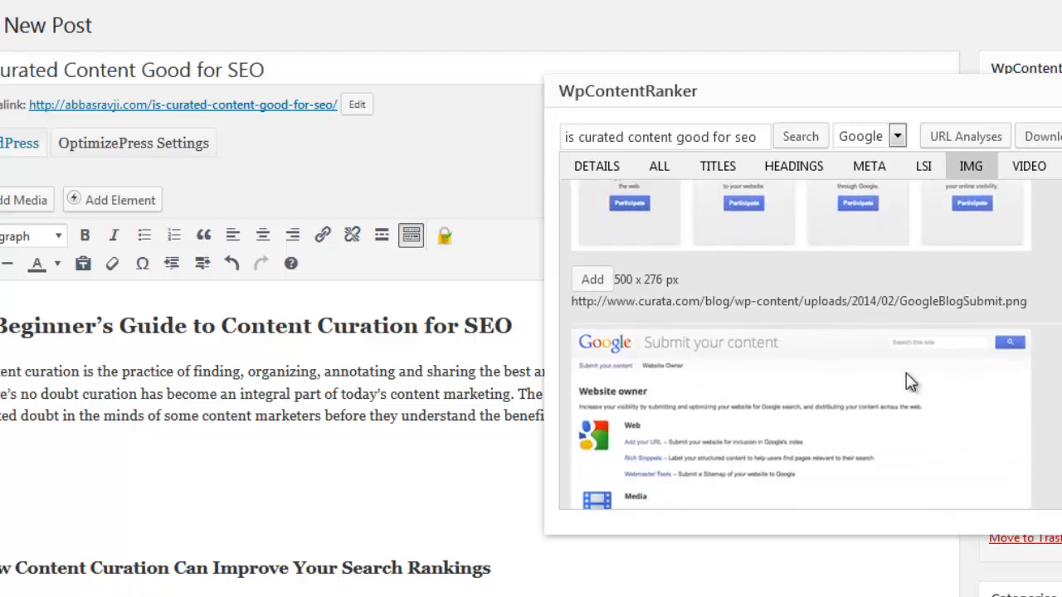
scroll(908, 381, "down", 3)
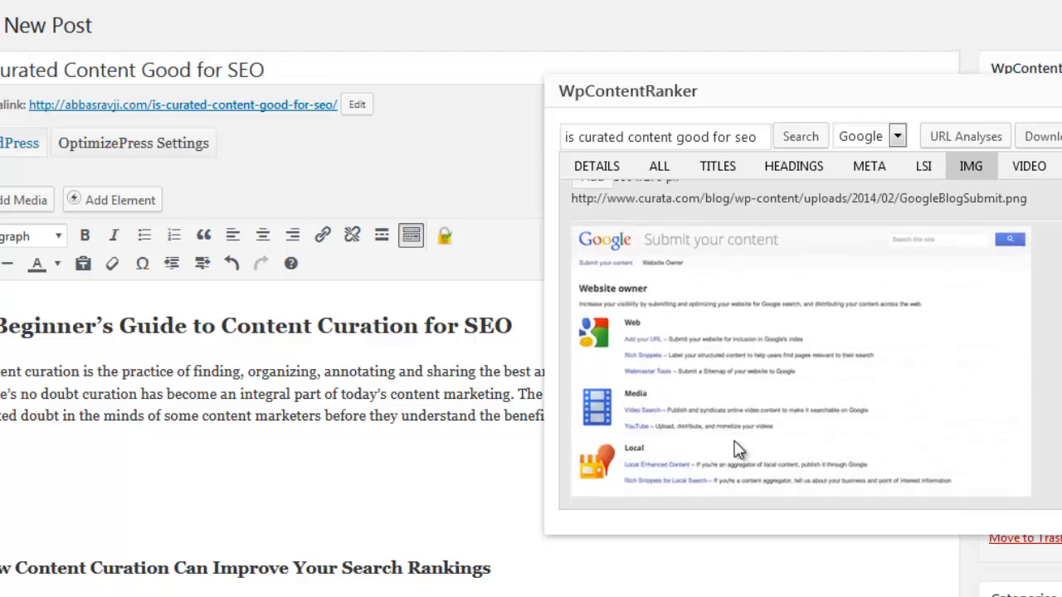
left_click_drag(739, 449, 746, 390)
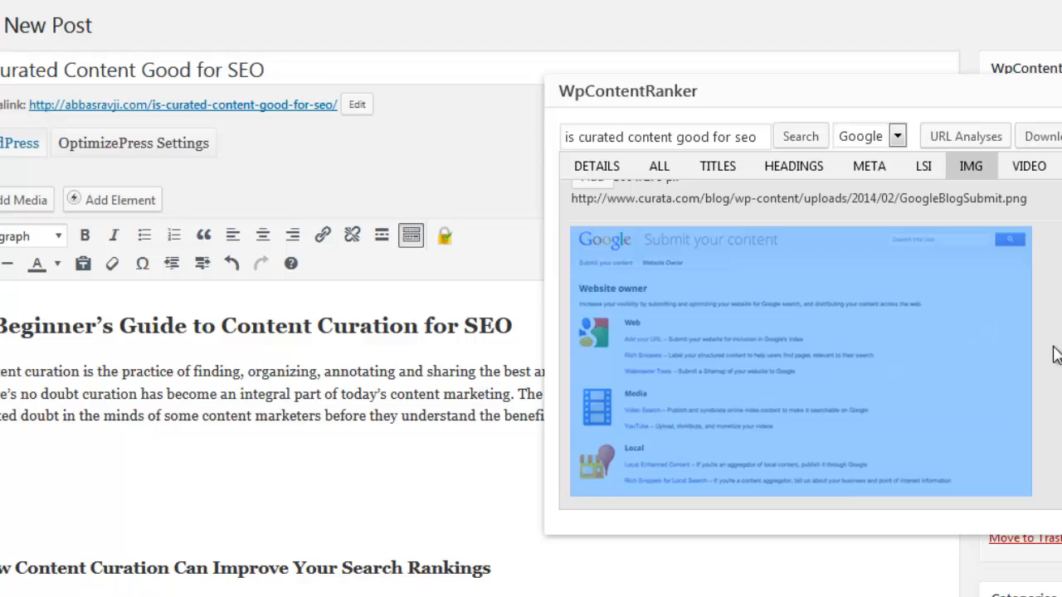
left_click(1031, 366)
scroll(1032, 366, "down", 2)
scroll(871, 401, "up", 1)
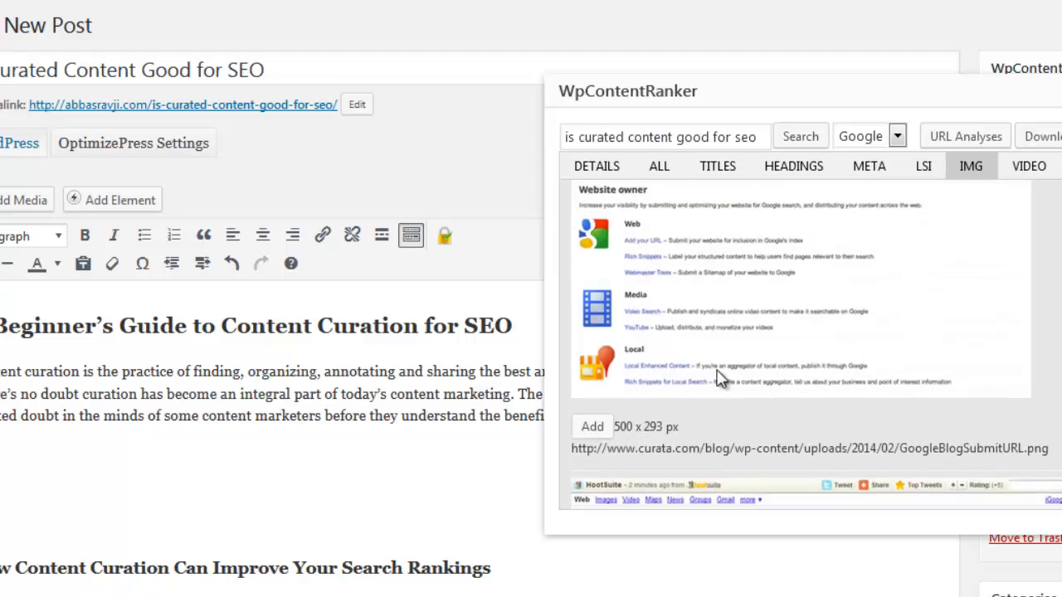
left_click(592, 428)
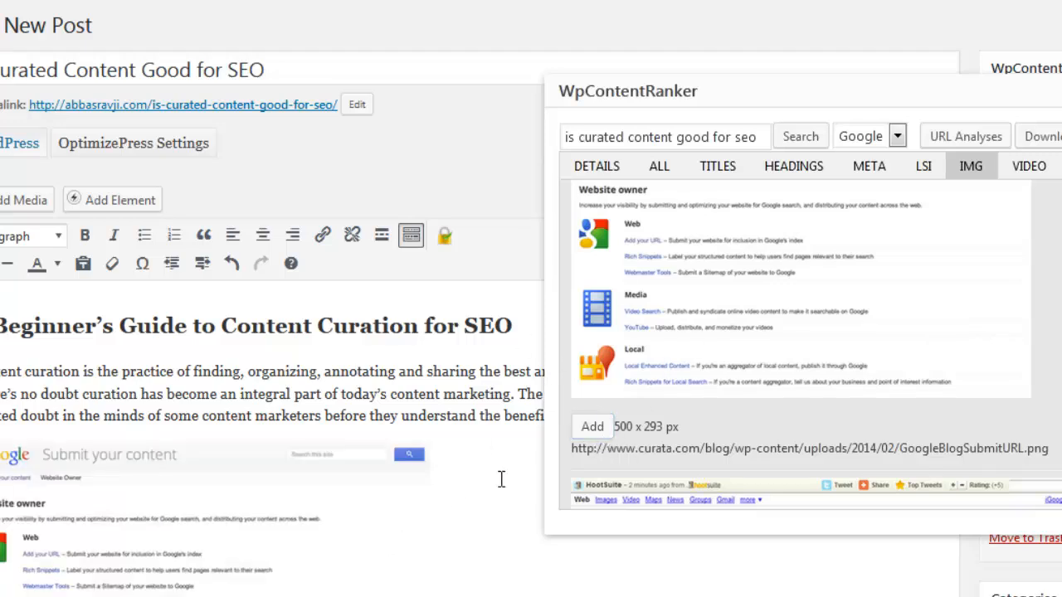
Align the inserted Google "Submit your content" image left and give it the alternative text "curated content and SEO"
left_click(339, 461)
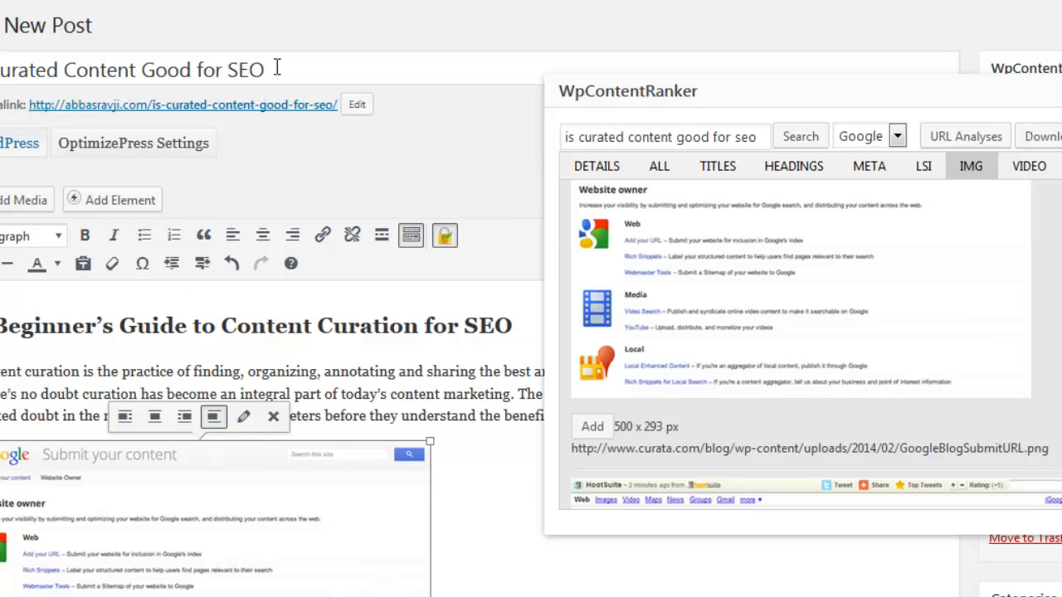
left_click(244, 416)
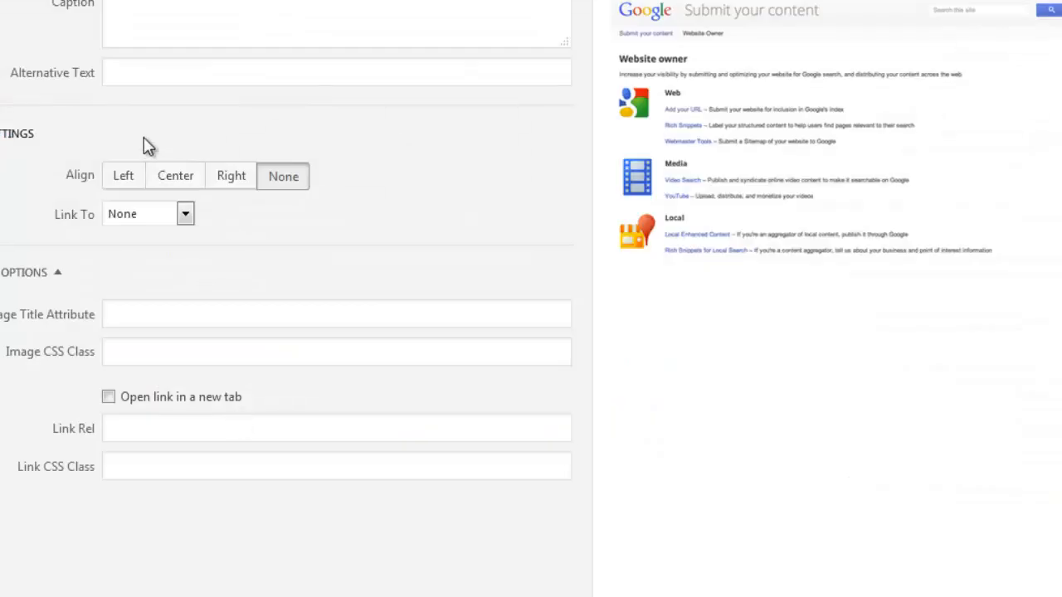
left_click(131, 176)
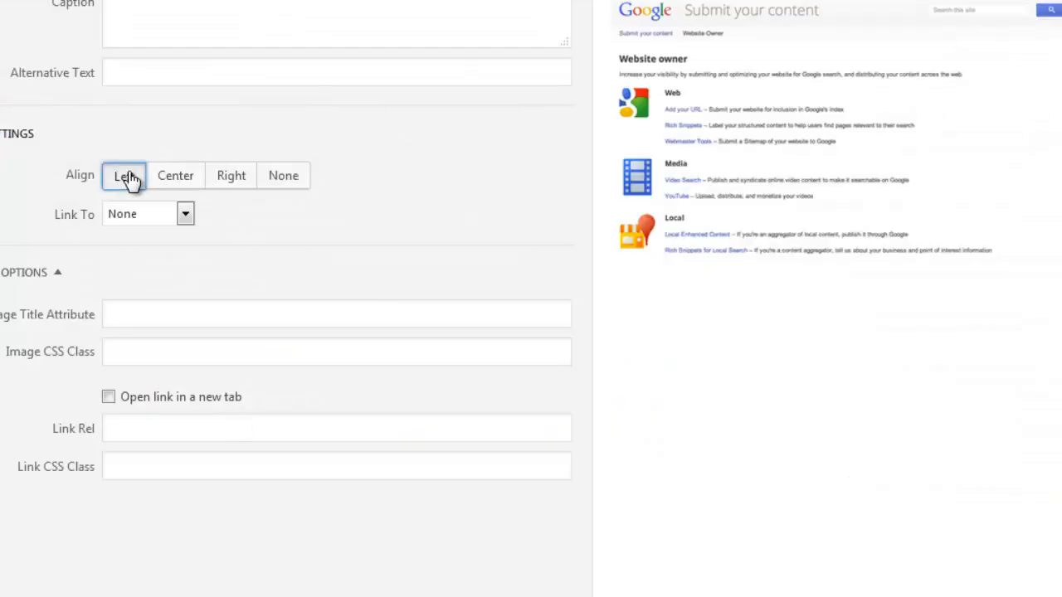
left_click(140, 73)
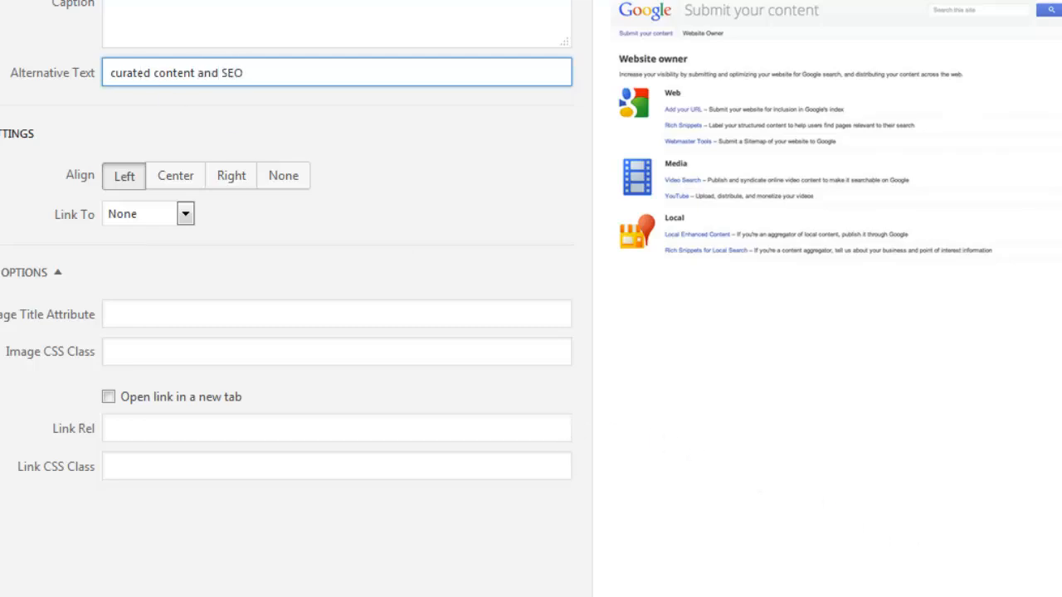
left_click(1054, 591)
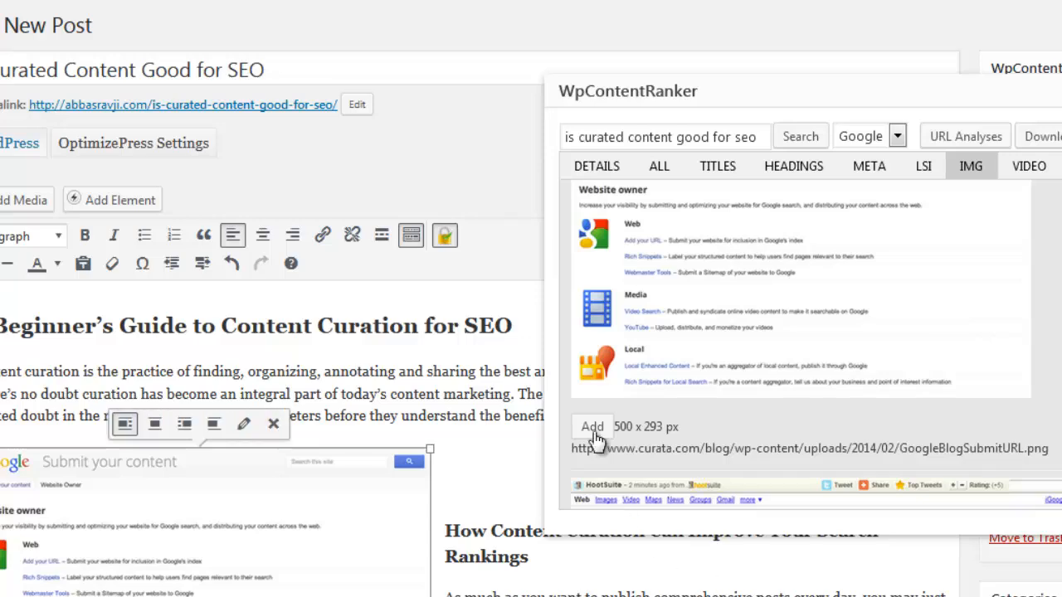
Remove the empty lines beside the image, above both "How Content Curation Can Improve Your Search Rankings" headings
left_click(461, 480)
scroll(459, 510, "down", 3)
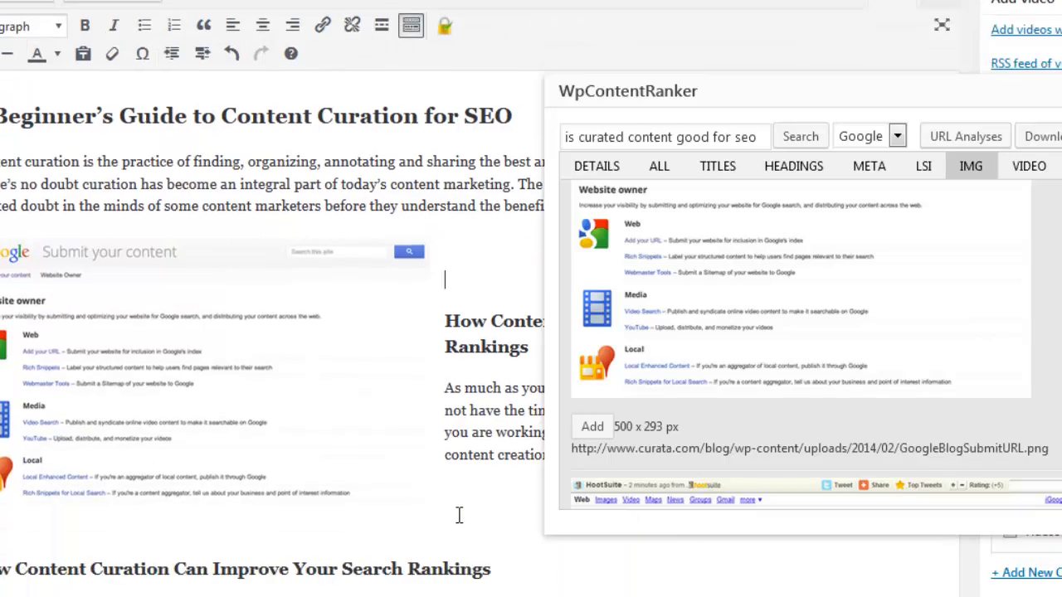
key("Delete")
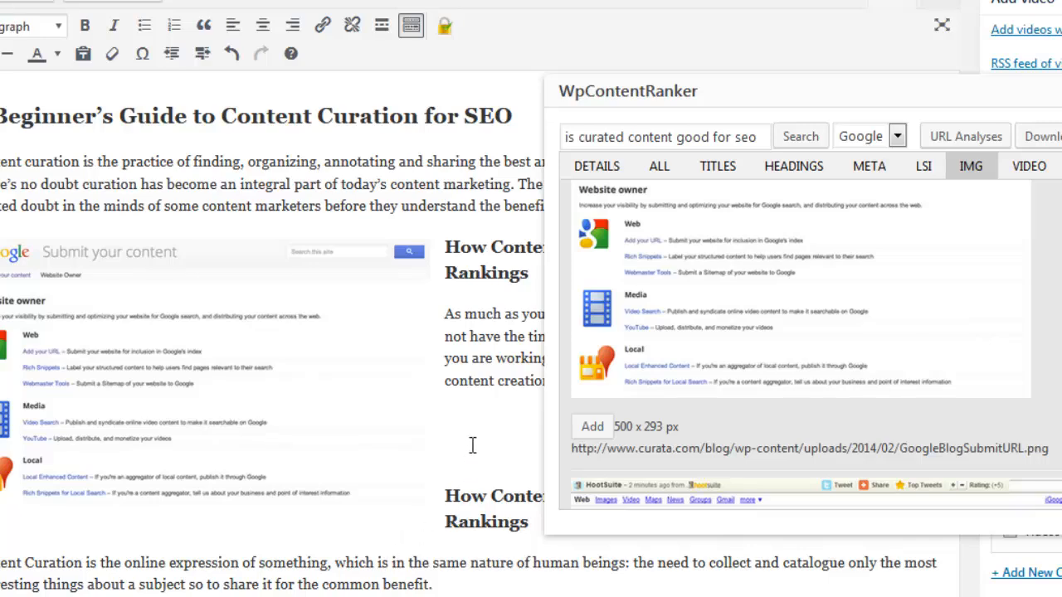
key("Delete")
key("Delete")
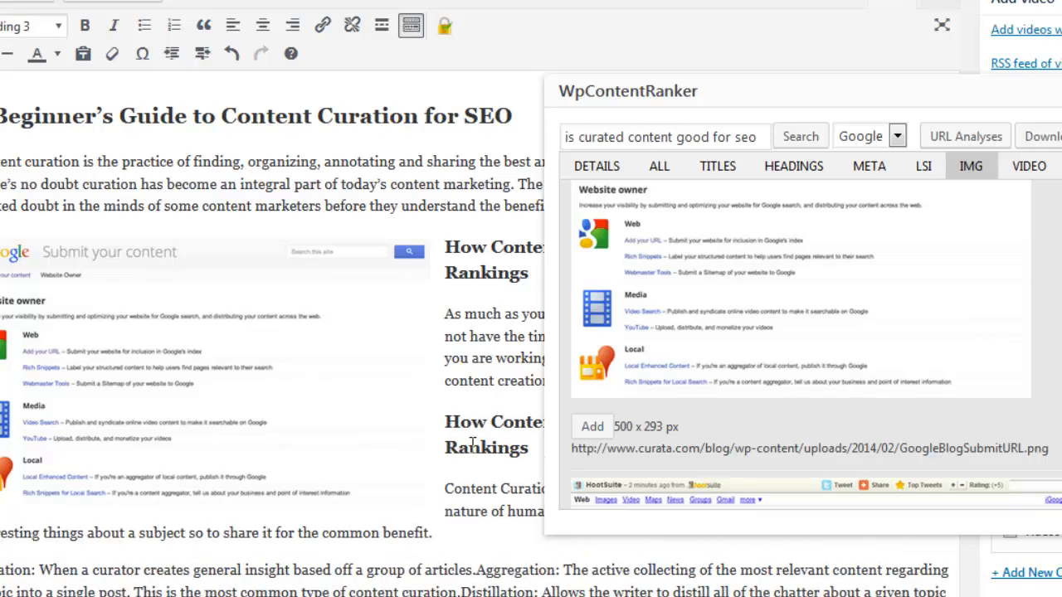
Browse the images from the top-ranking pages for another picture to use in the post
scroll(472, 444, "down", 5)
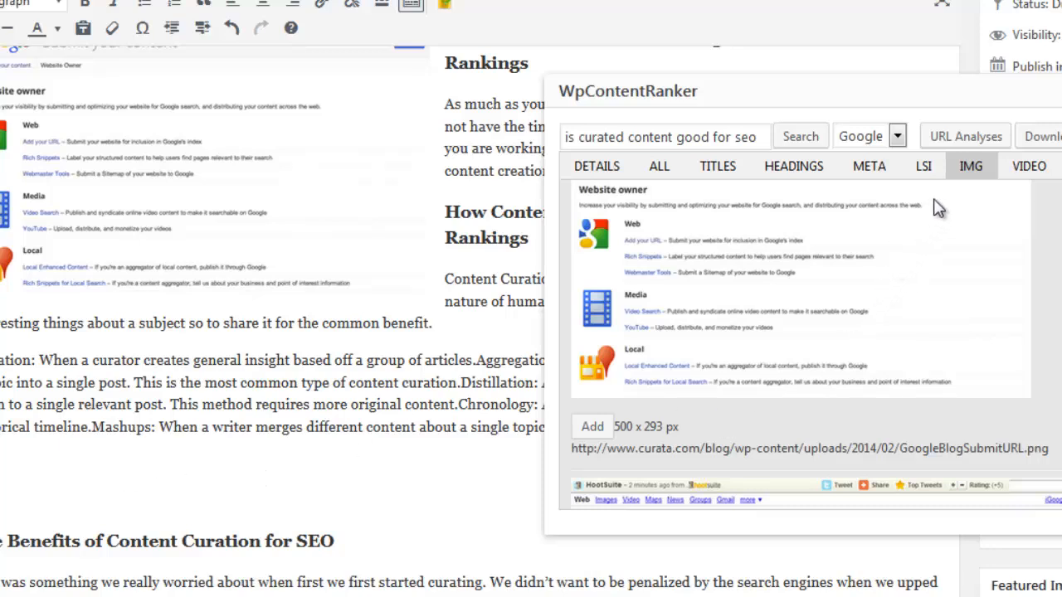
scroll(921, 308, "down", 8)
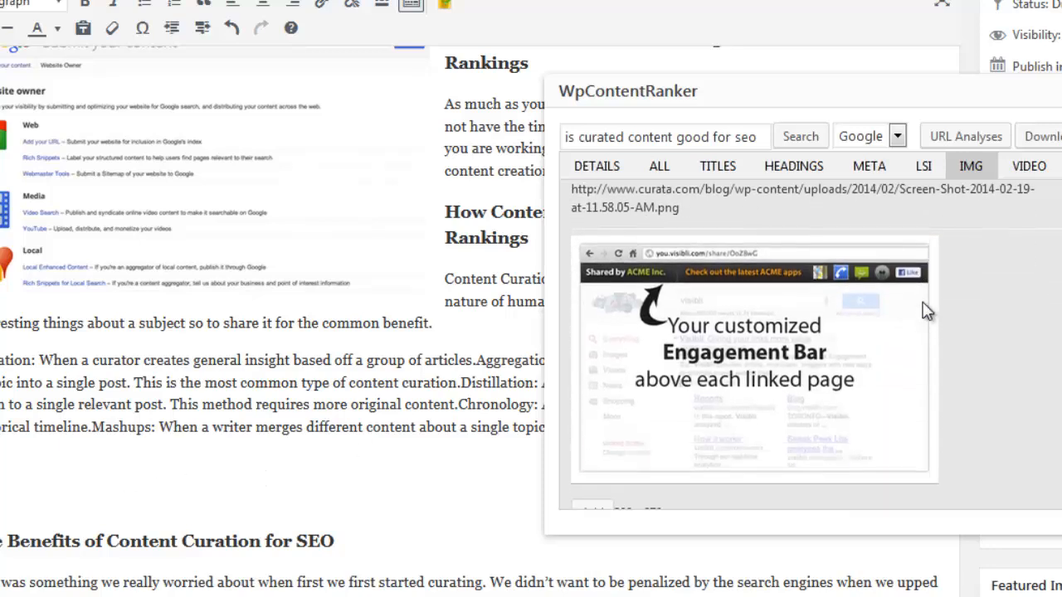
scroll(812, 418, "down", 10)
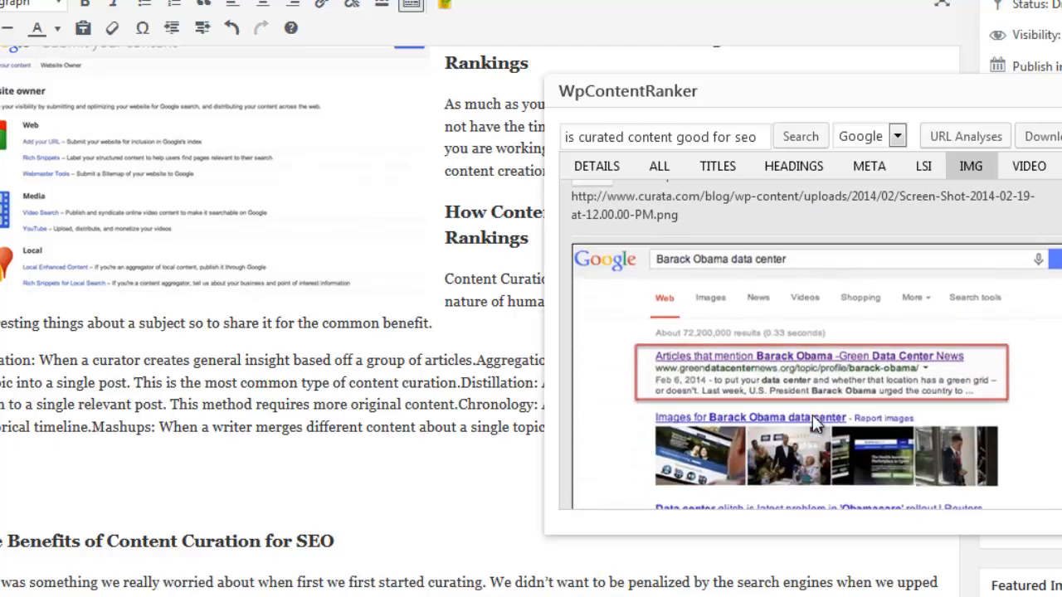
scroll(812, 424, "down", 12)
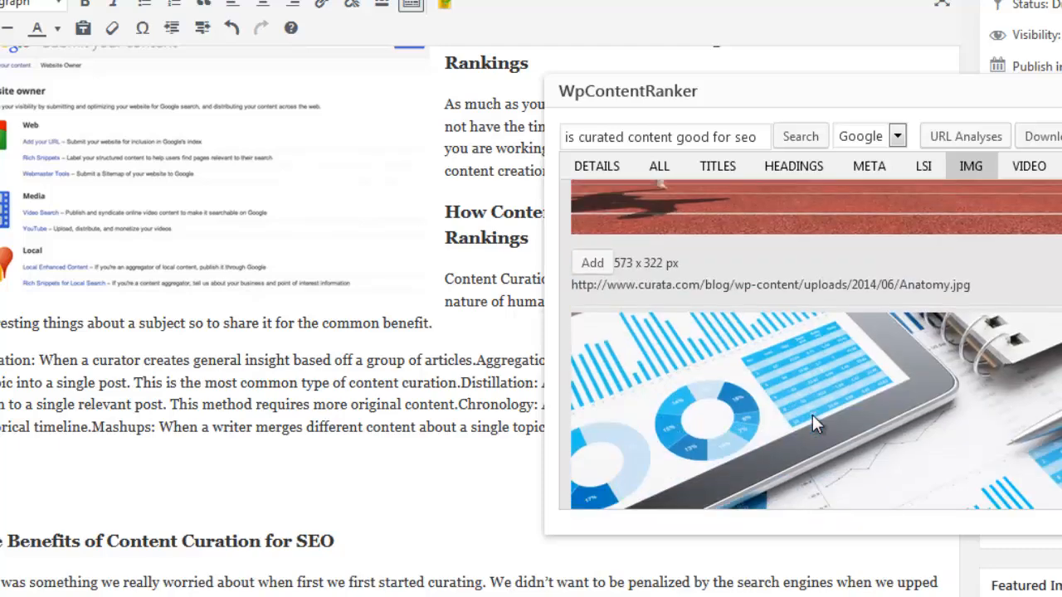
scroll(813, 418, "down", 12)
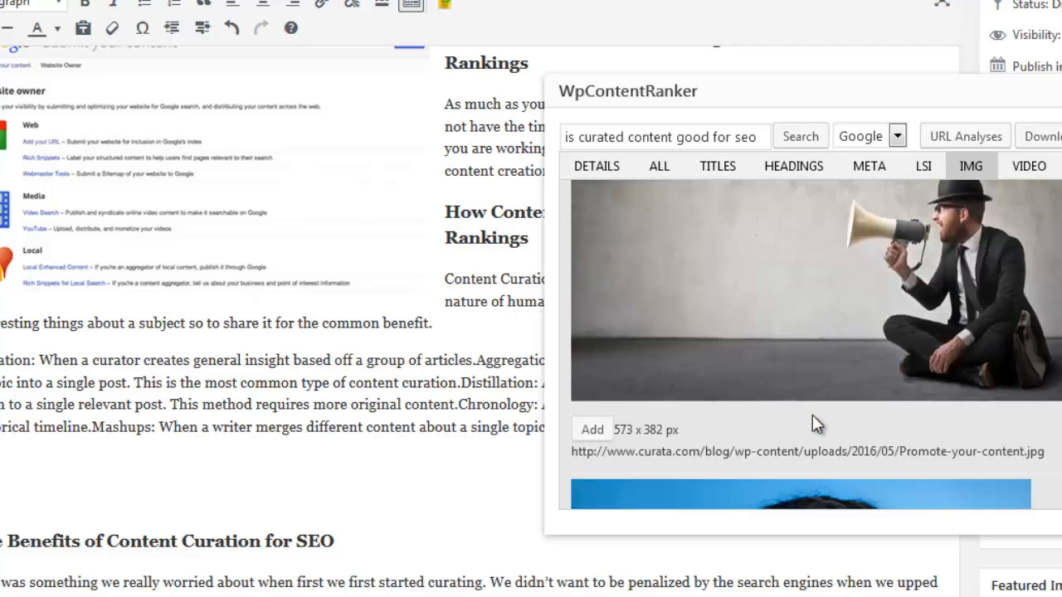
scroll(812, 415, "down", 5)
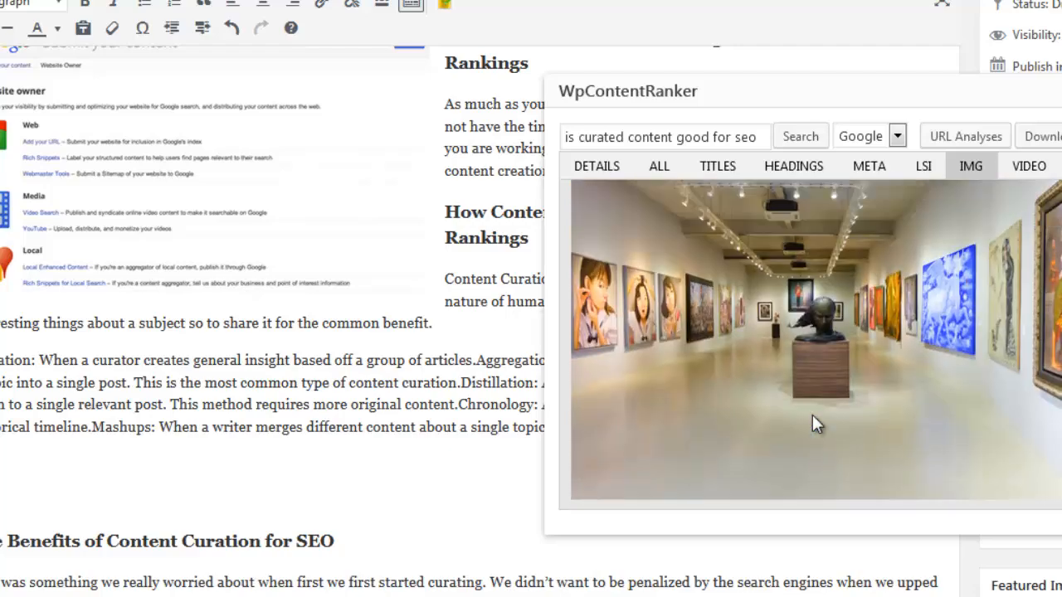
scroll(812, 415, "up", 6)
scroll(863, 401, "down", 12)
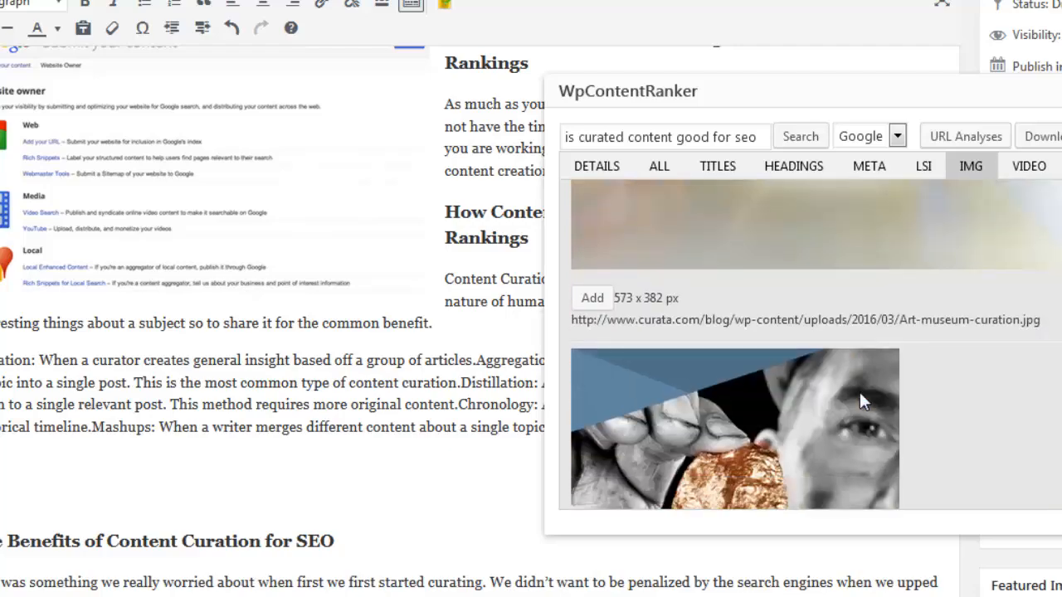
scroll(860, 395, "down", 10)
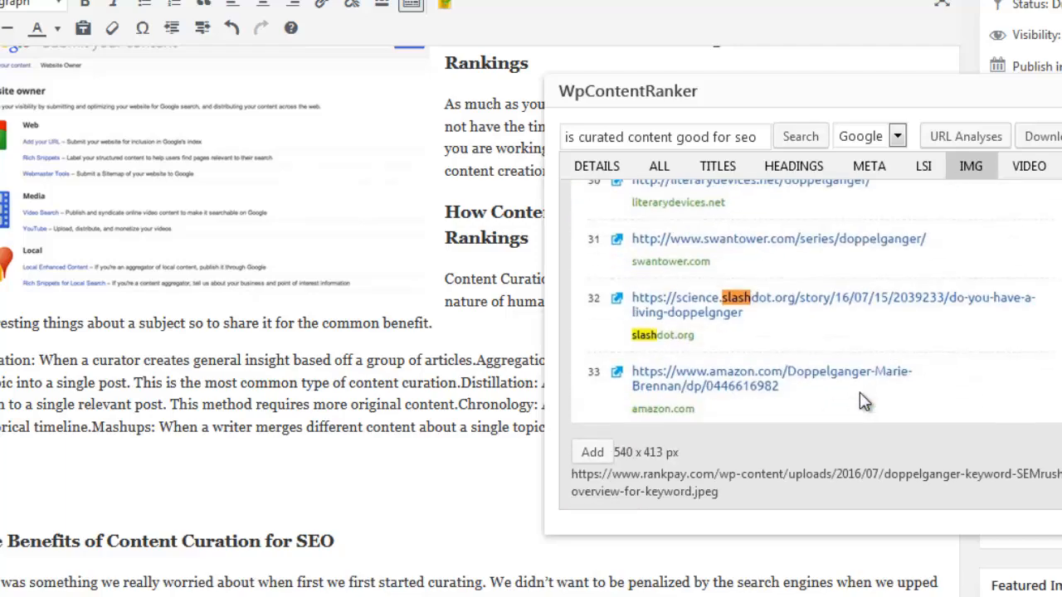
scroll(860, 395, "down", 5)
scroll(860, 392, "down", 15)
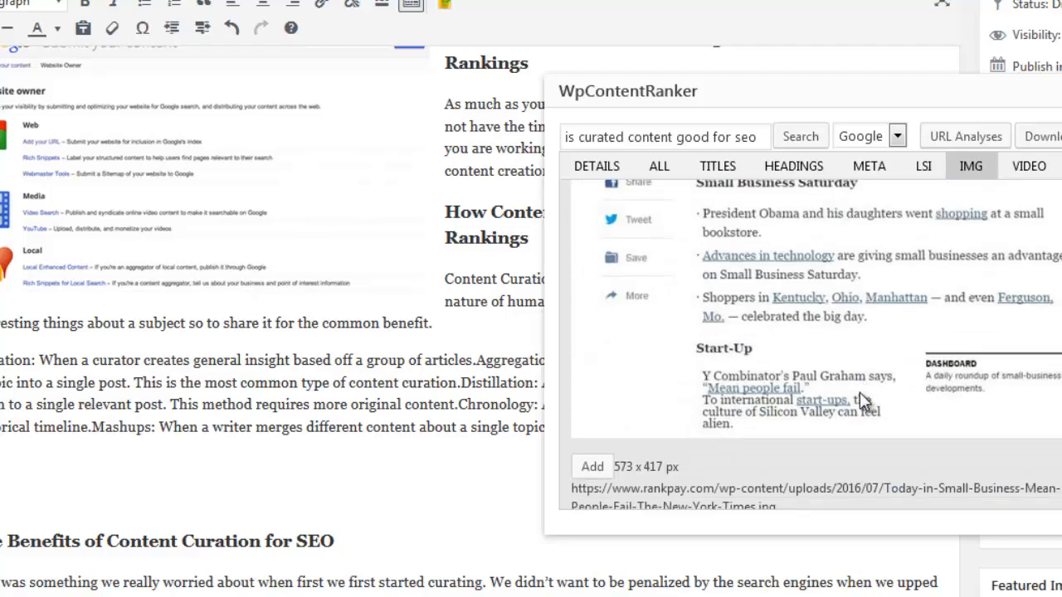
scroll(859, 391, "down", 15)
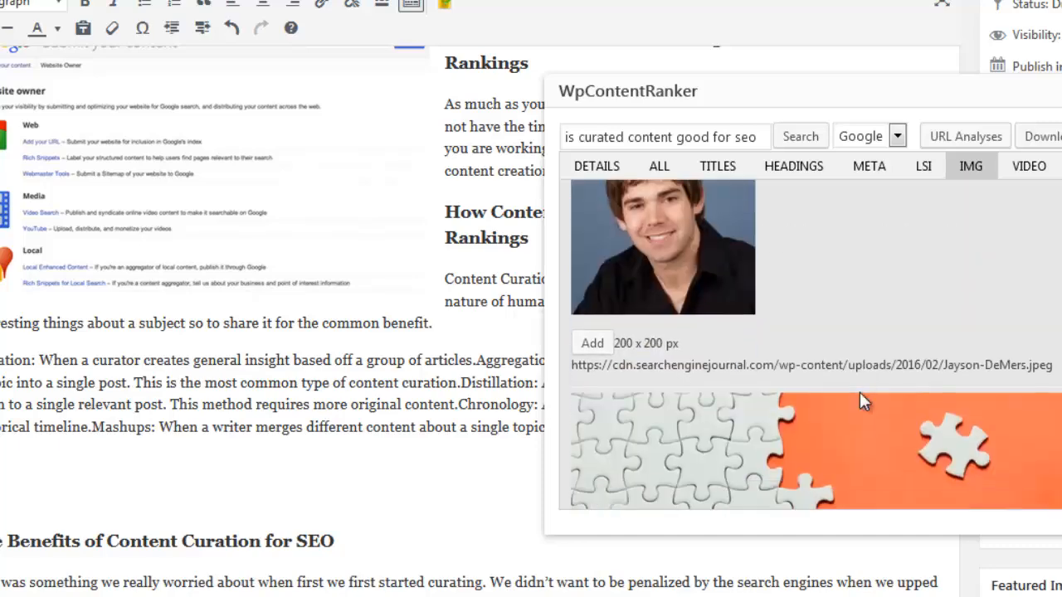
scroll(859, 391, "down", 5)
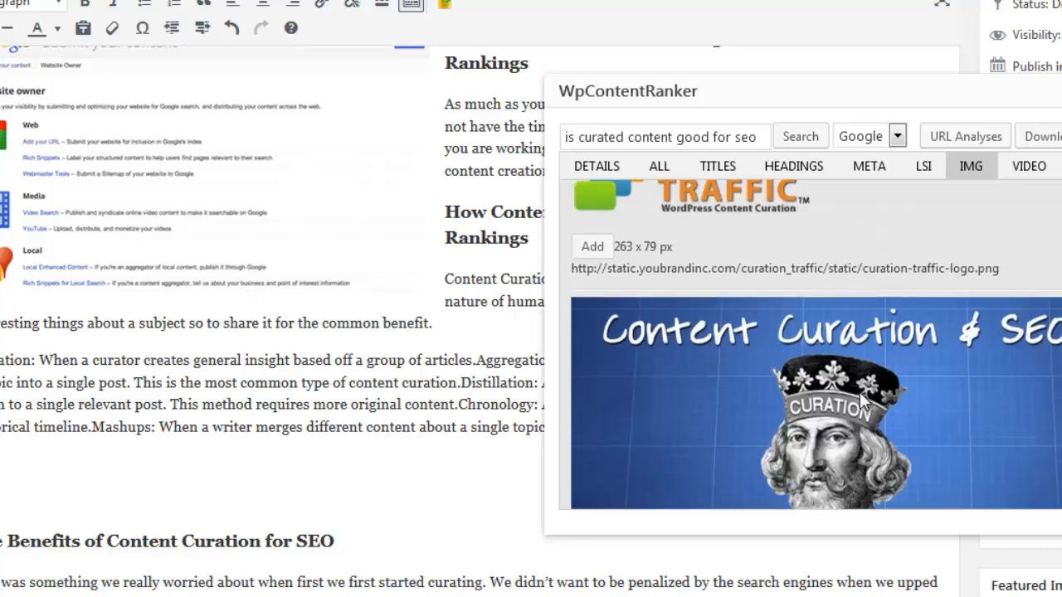
scroll(859, 391, "down", 10)
scroll(859, 392, "down", 15)
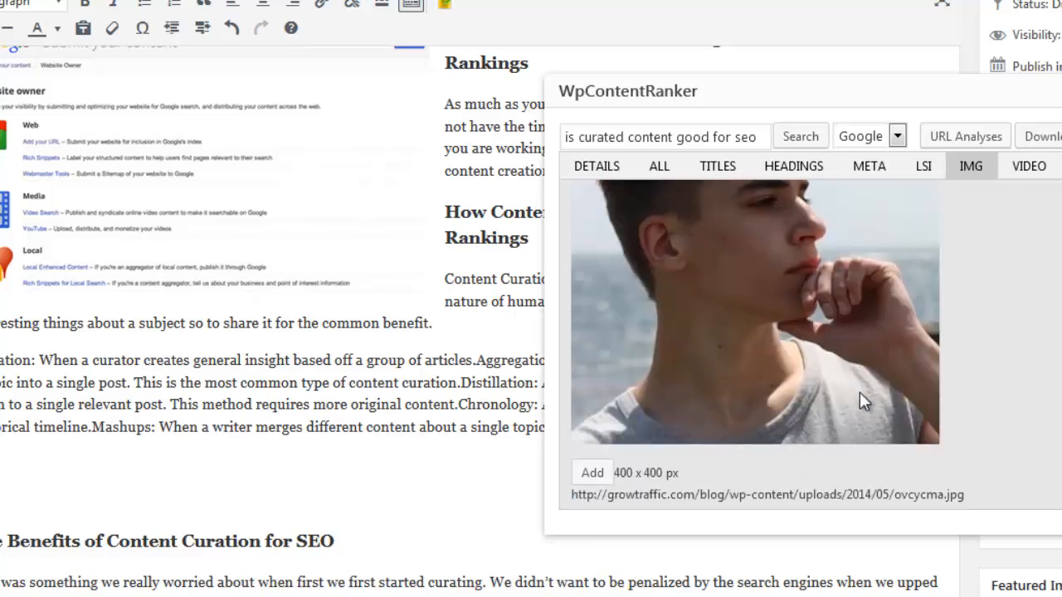
scroll(859, 392, "down", 15)
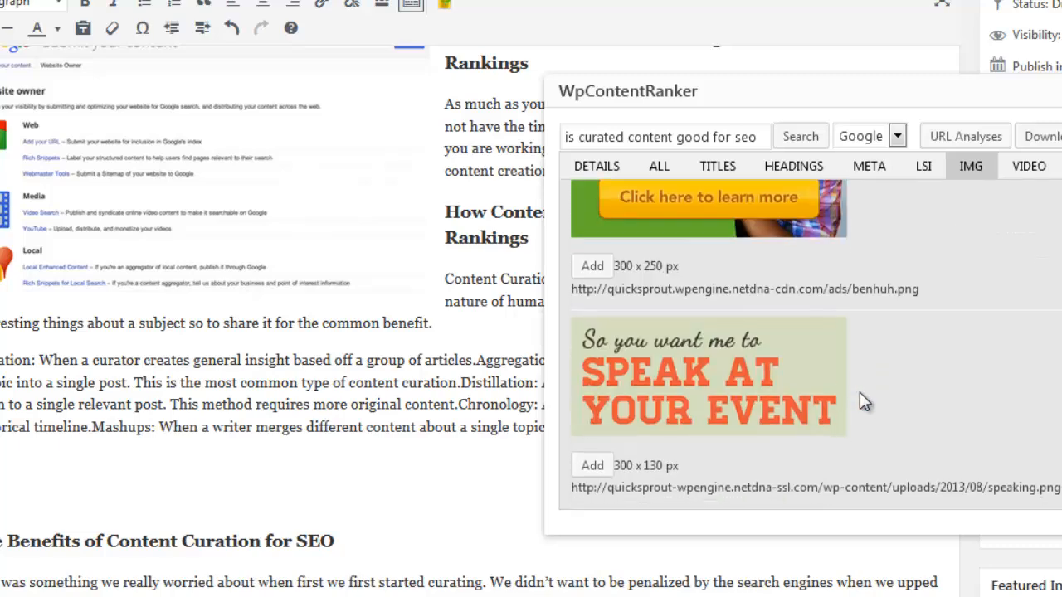
scroll(859, 402, "down", 10)
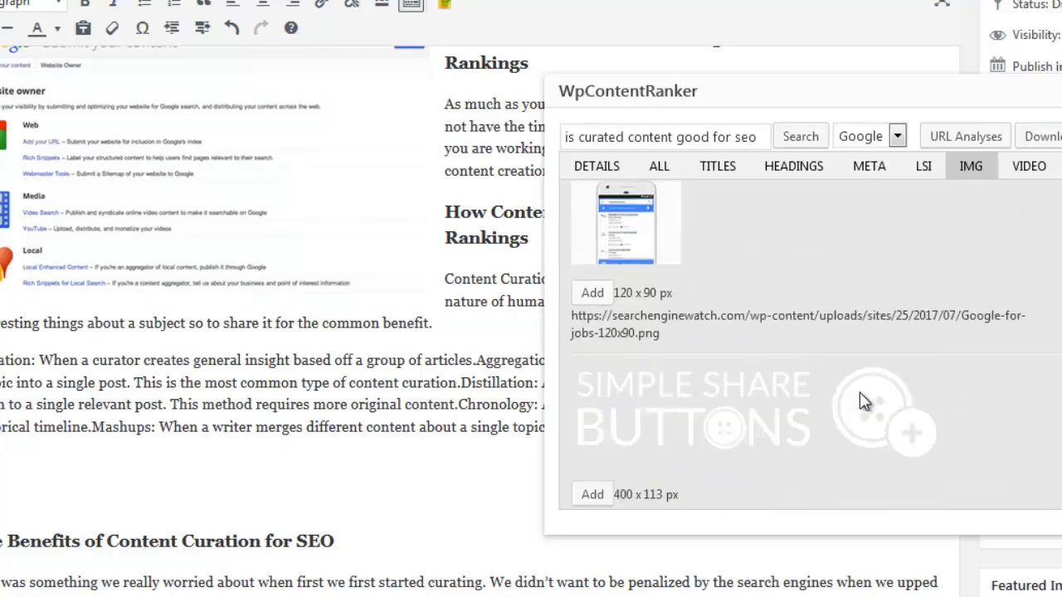
scroll(859, 396, "down", 5)
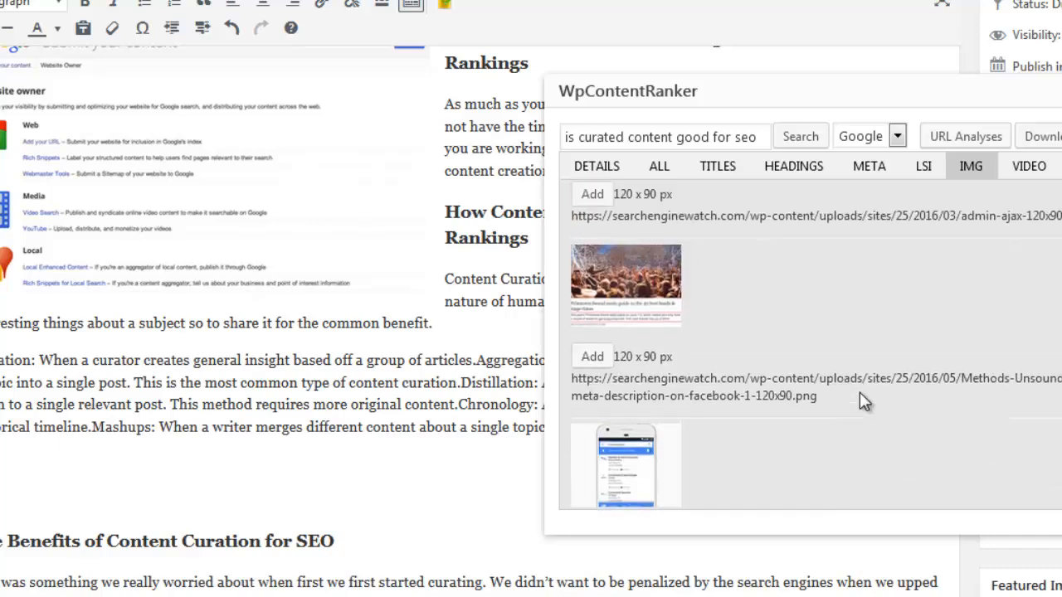
scroll(860, 391, "down", 3)
scroll(860, 351, "up", 5)
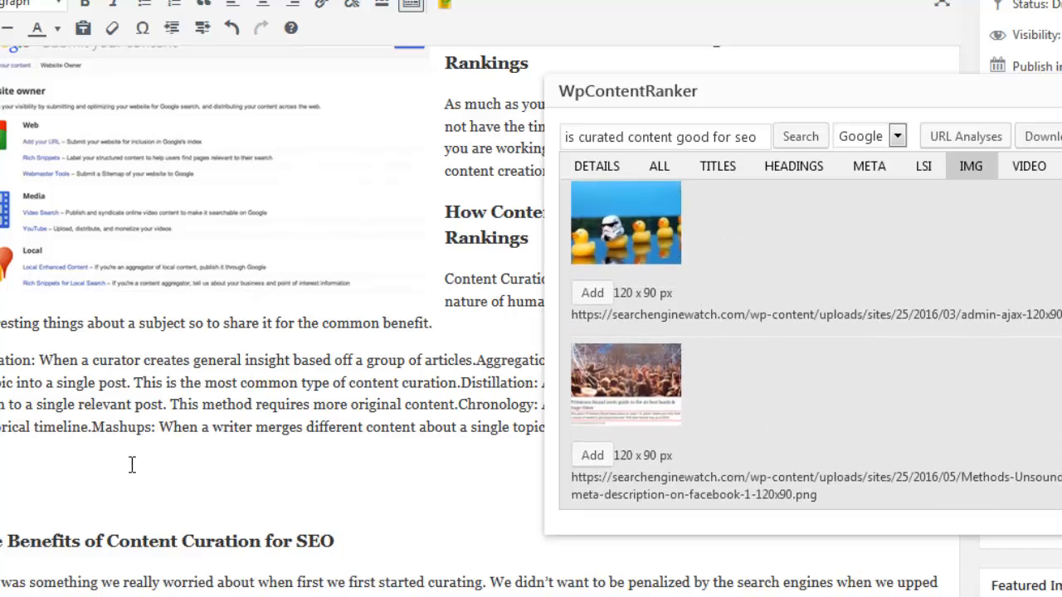
Insert the video "Proof of Value of Curated Content for SEO" above the "Benefits of Content Curation for SEO" heading
left_click(1029, 169)
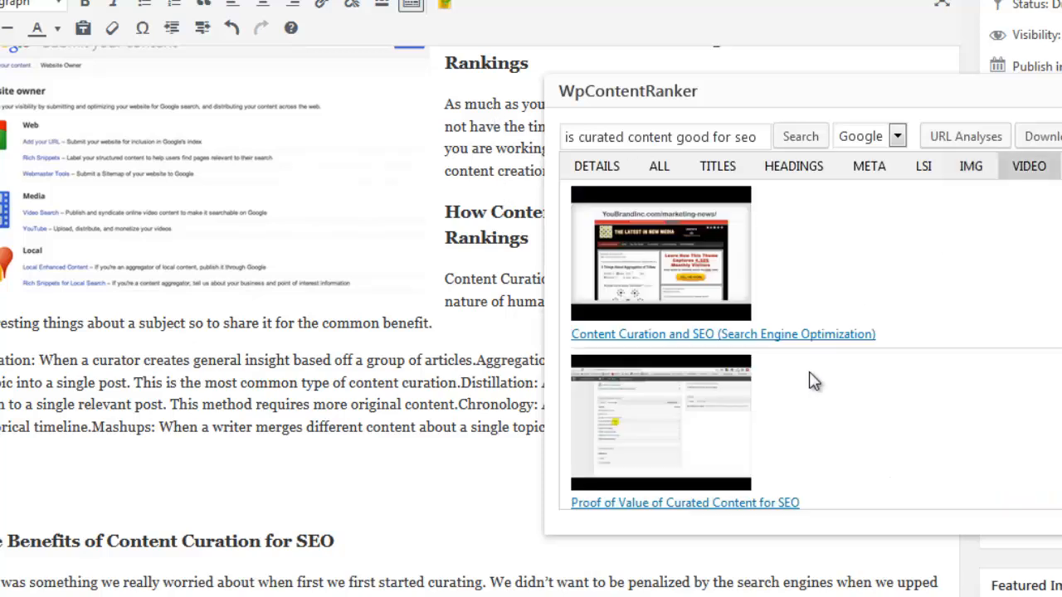
scroll(659, 296, "down", 2)
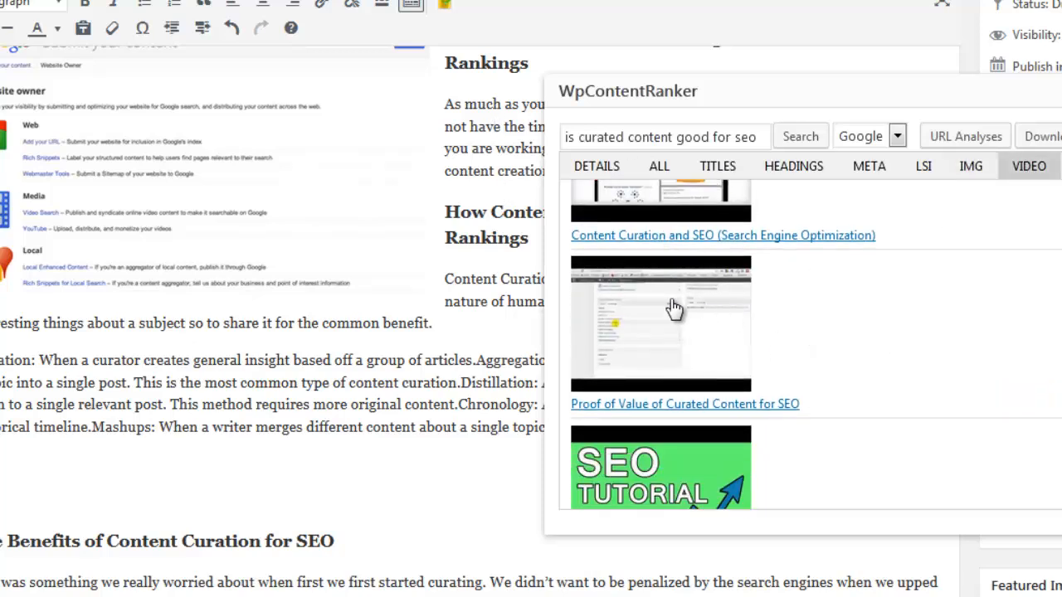
scroll(702, 311, "down", 2)
scroll(702, 298, "up", 2)
left_click_drag(599, 340, 127, 465)
Remove the empty lines below the video and above the "content curator" paragraph, and close the WpContentRanker window
scroll(260, 467, "down", 7)
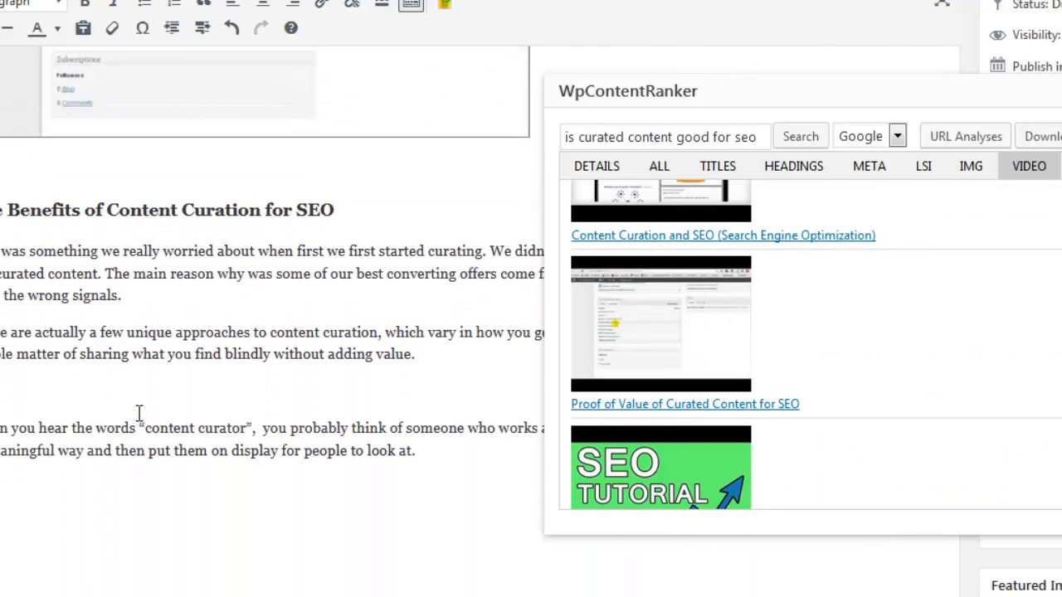
key("BackSpace")
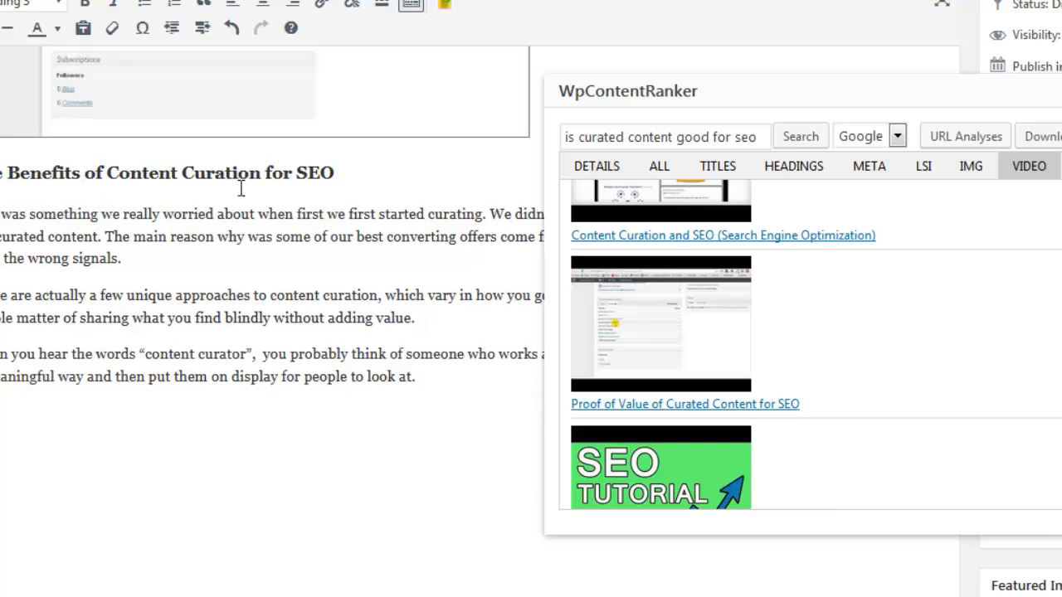
scroll(244, 178, "up", 2)
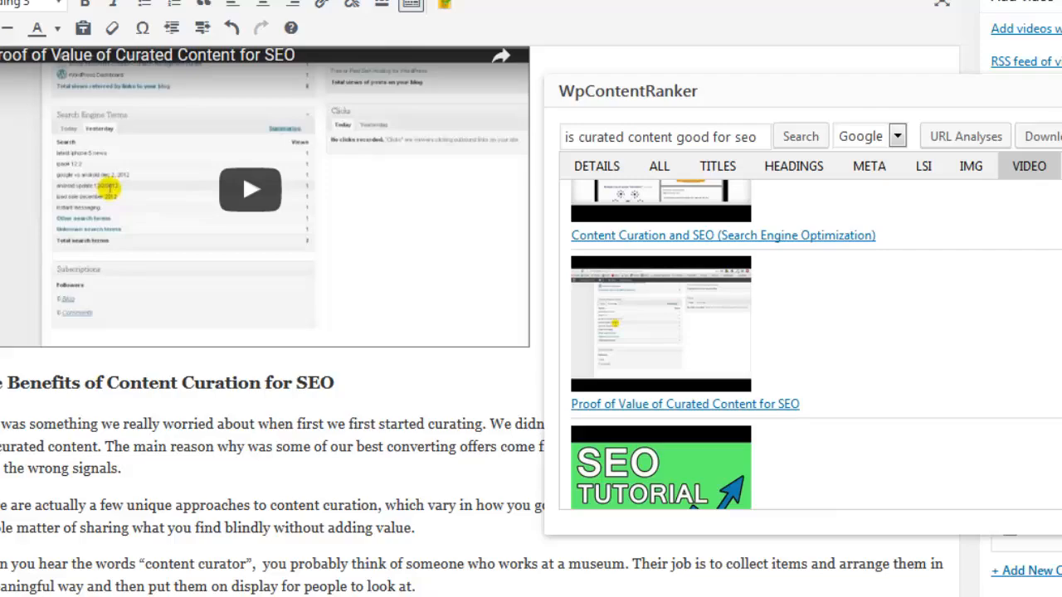
left_click(1061, 91)
Add a closing line at the end of the post saying you hope readers liked this article on "is curated content good for seo?"
scroll(717, 349, "up", 7)
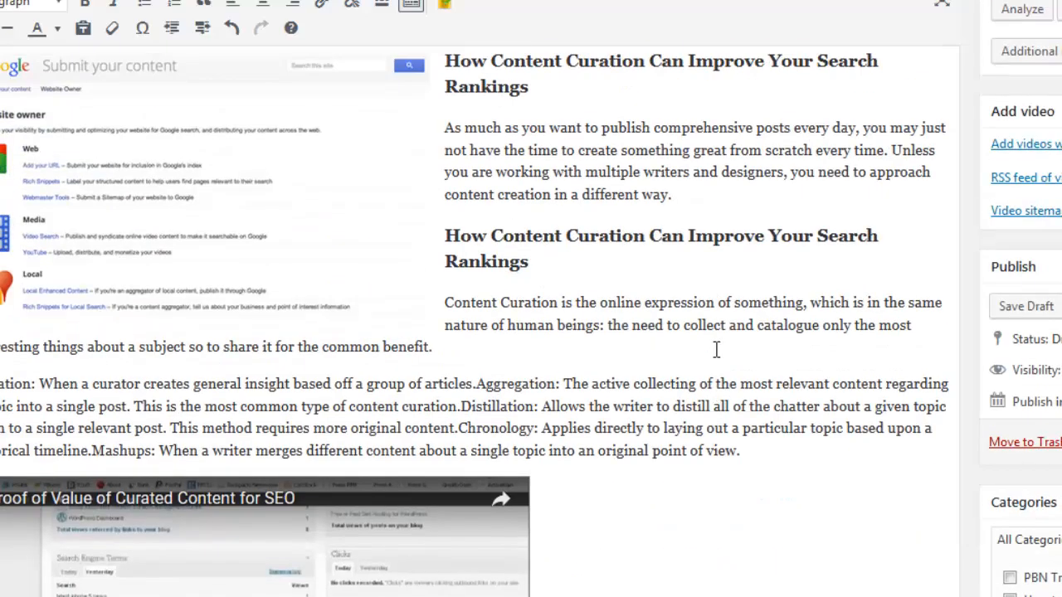
scroll(717, 348, "down", 8)
scroll(485, 484, "down", 2)
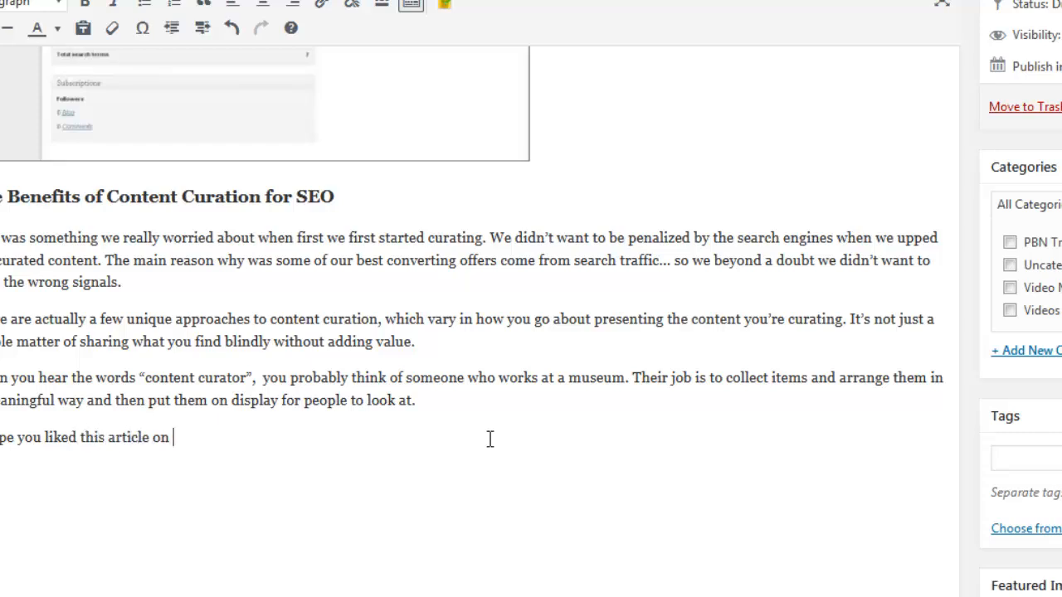
type("is curated content good for seo?")
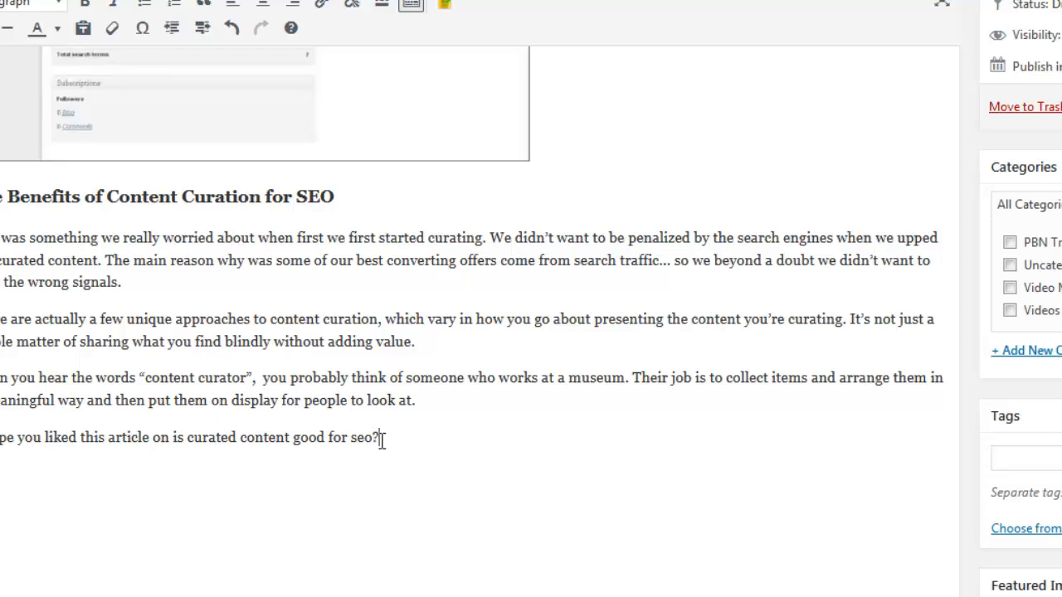
Make the phrase "is curated content good for seo?" bold in the closing line
left_click_drag(381, 439, 176, 441)
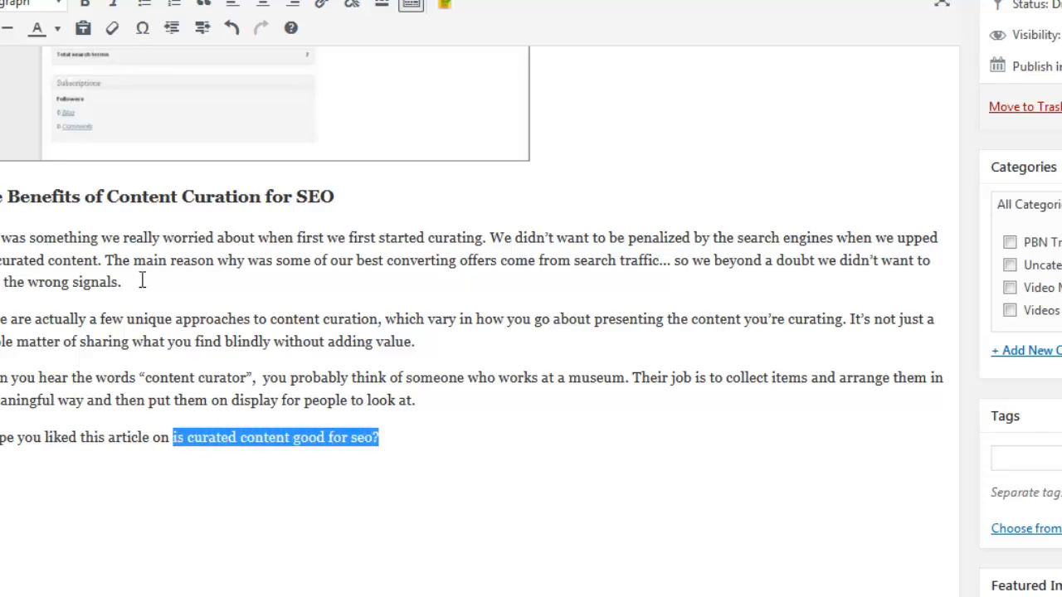
left_click(85, 4)
left_click(337, 256)
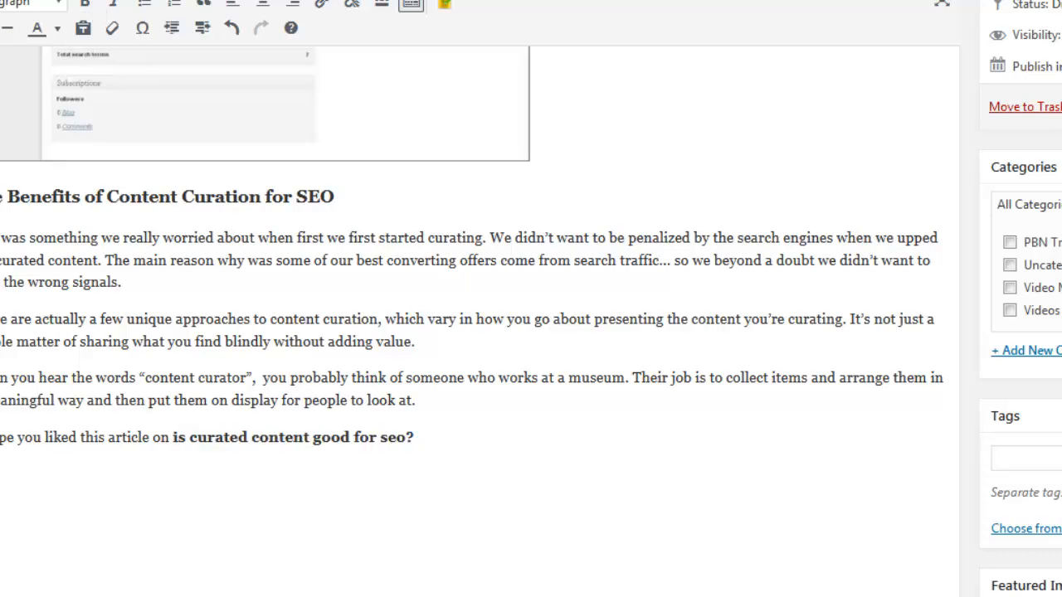
Reopen WpContentRanker and check which single LSI keywords the post already uses
scroll(532, 331, "up", 5)
left_click(1025, 11)
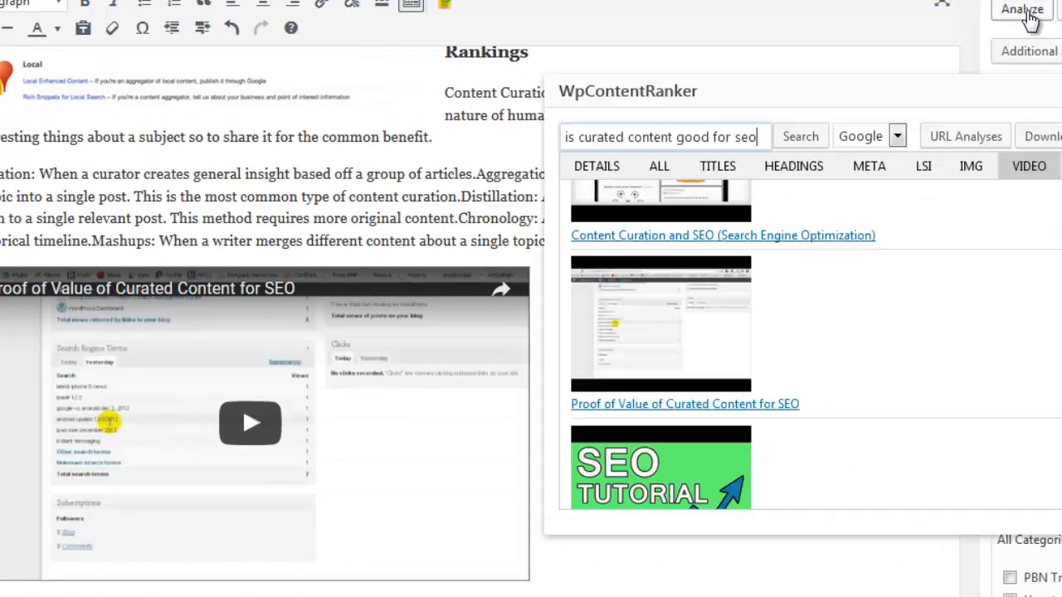
left_click(926, 171)
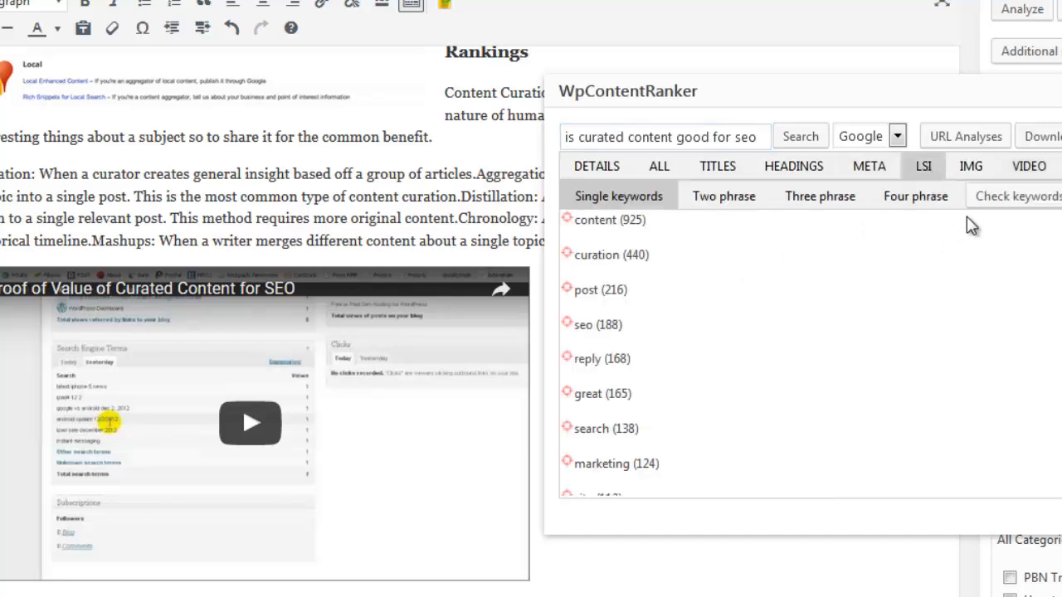
left_click(987, 199)
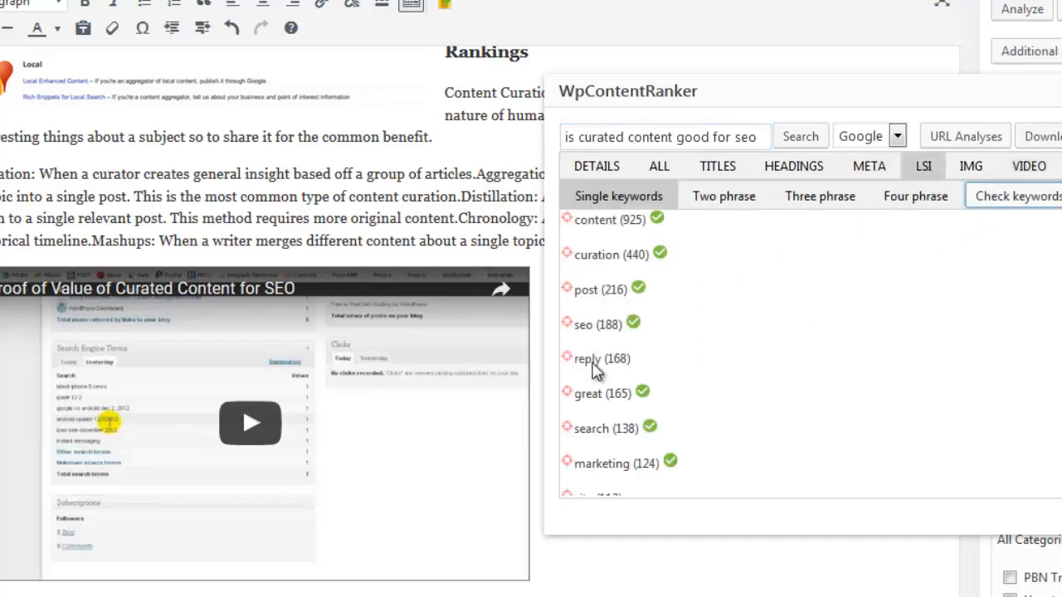
scroll(642, 394, "down", 3)
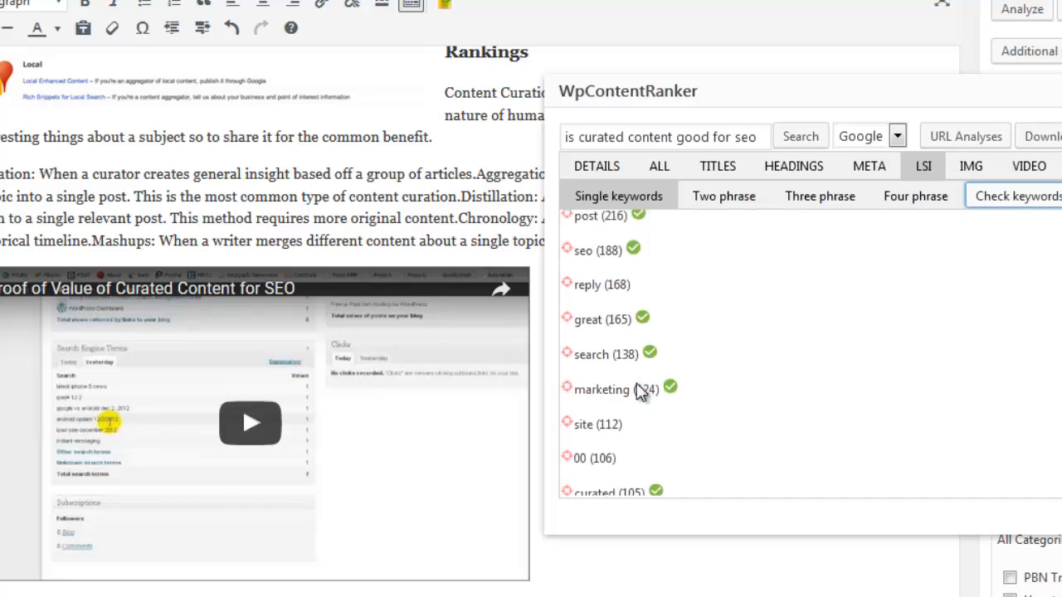
scroll(642, 393, "up", 3)
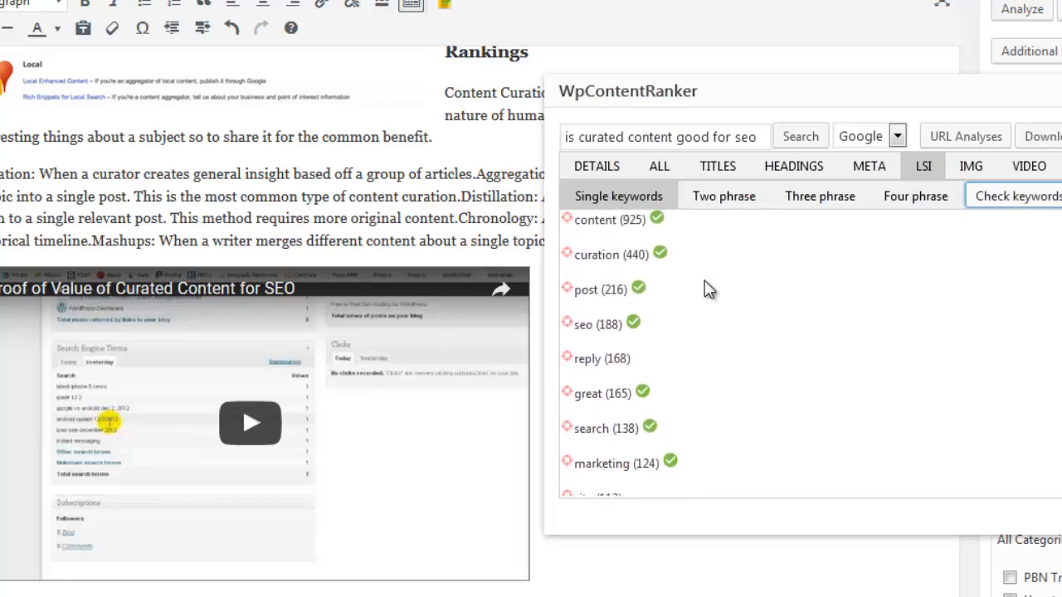
Review which two-word LSI phrases the post already covers and which are missing
left_click(750, 206)
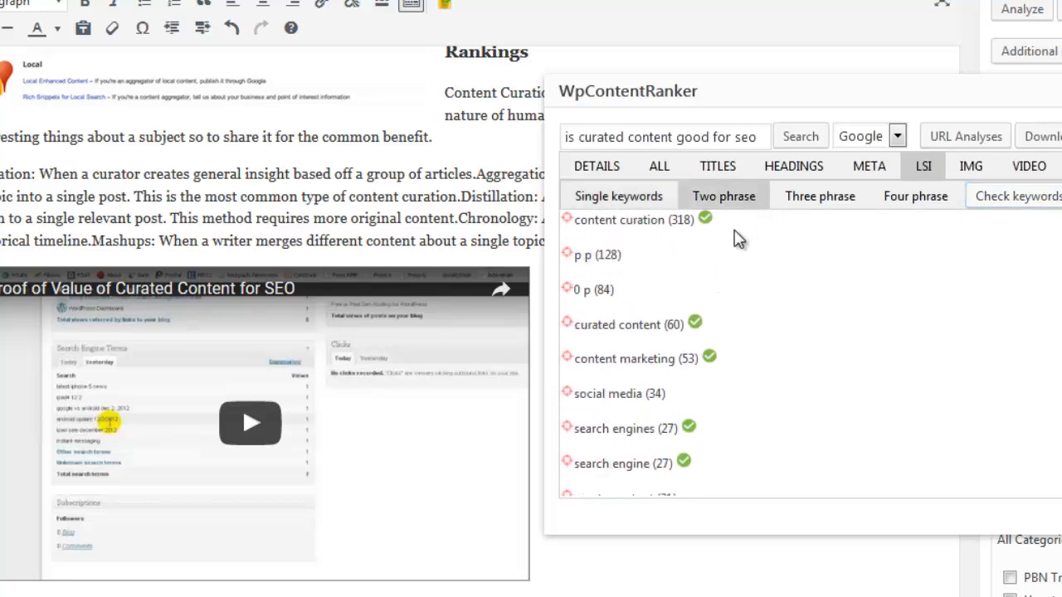
left_click_drag(569, 289, 598, 300)
left_click(589, 301)
left_click_drag(622, 255, 573, 258)
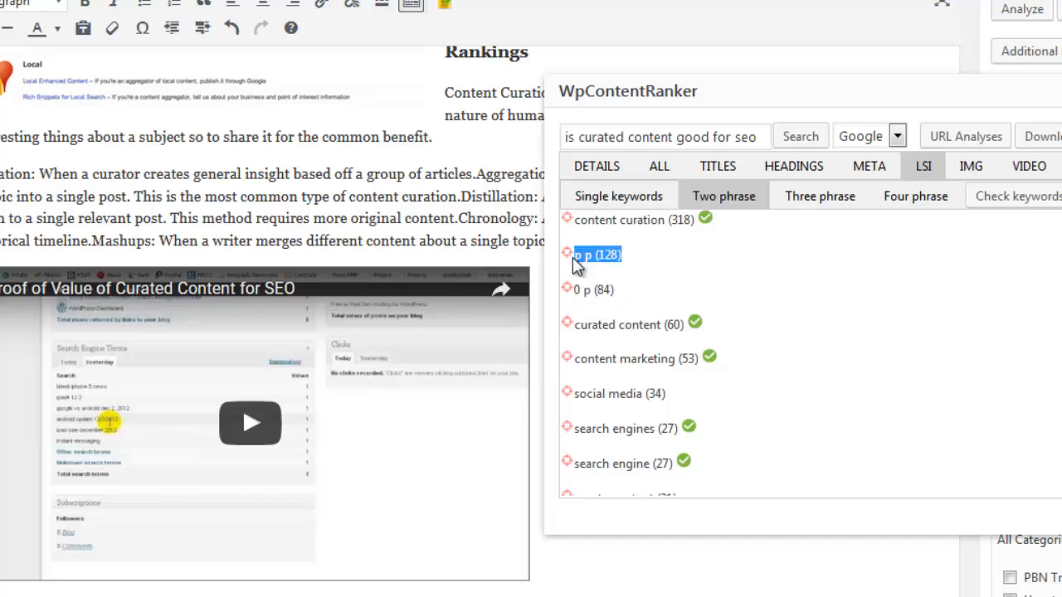
left_click(609, 297)
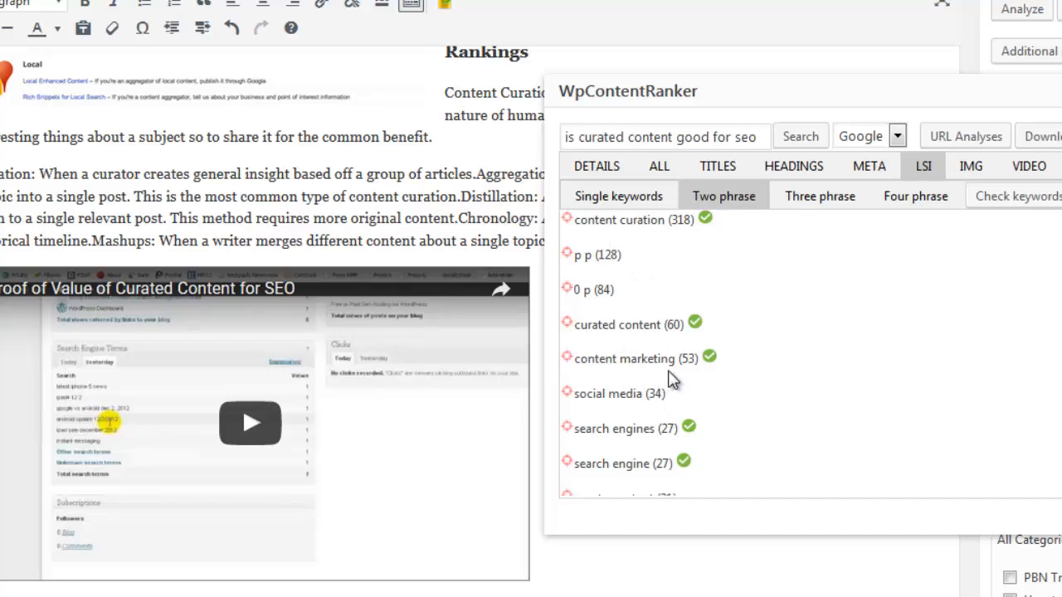
scroll(636, 393, "down", 2)
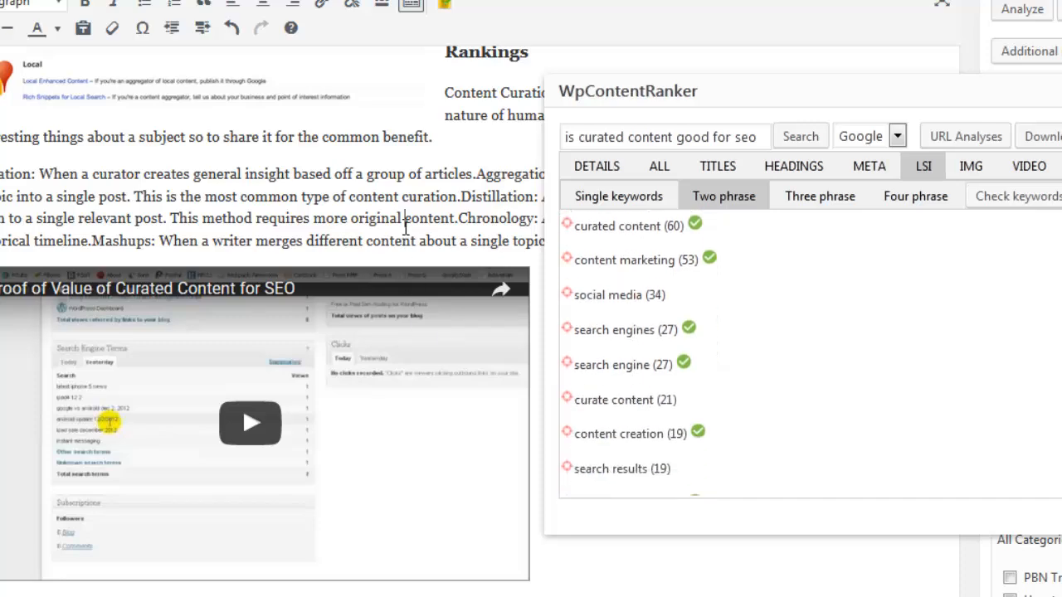
Insert an Additional reading table with 6 items and 3 shown (6|3) below the first paragraph under "The Benefits of Content Curation for SEO"
scroll(407, 228, "down", 8)
scroll(316, 391, "up", 6)
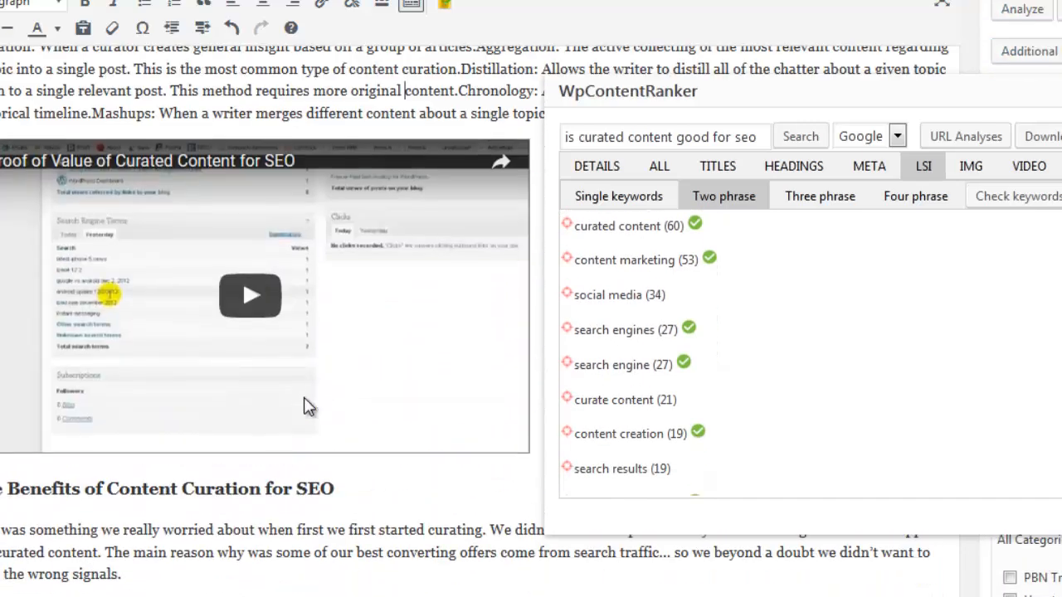
scroll(304, 402, "up", 6)
scroll(249, 440, "down", 6)
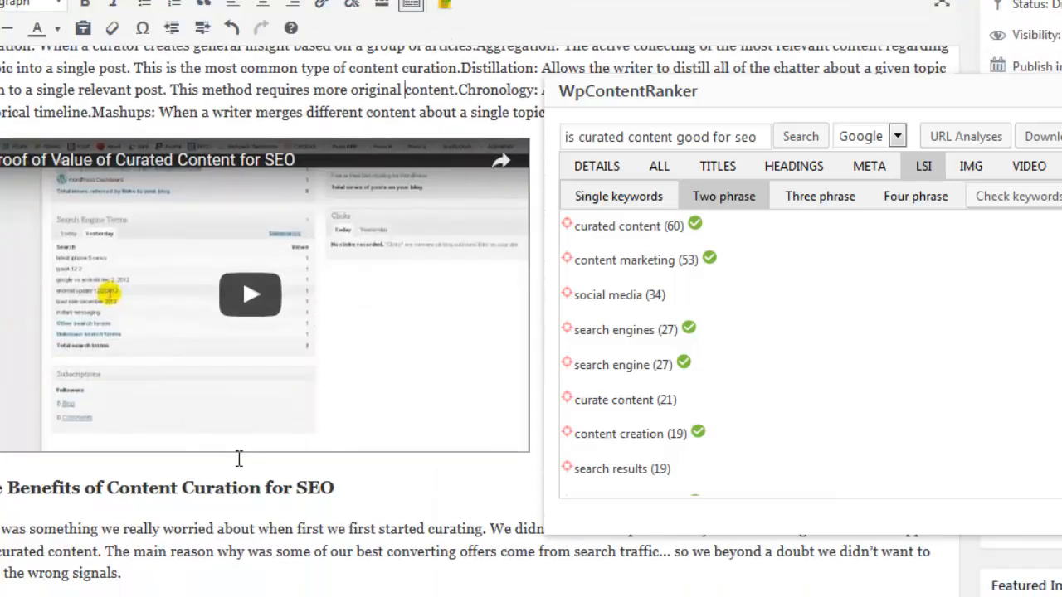
scroll(239, 459, "down", 3)
key("Return")
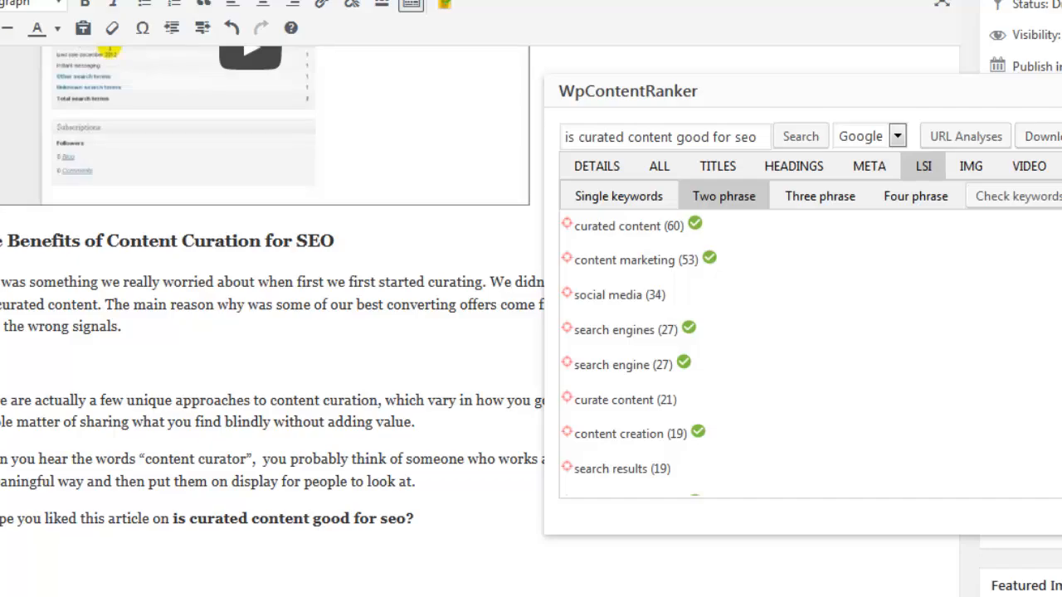
left_click(1061, 91)
scroll(1050, 214, "up", 5)
left_click(1029, 29)
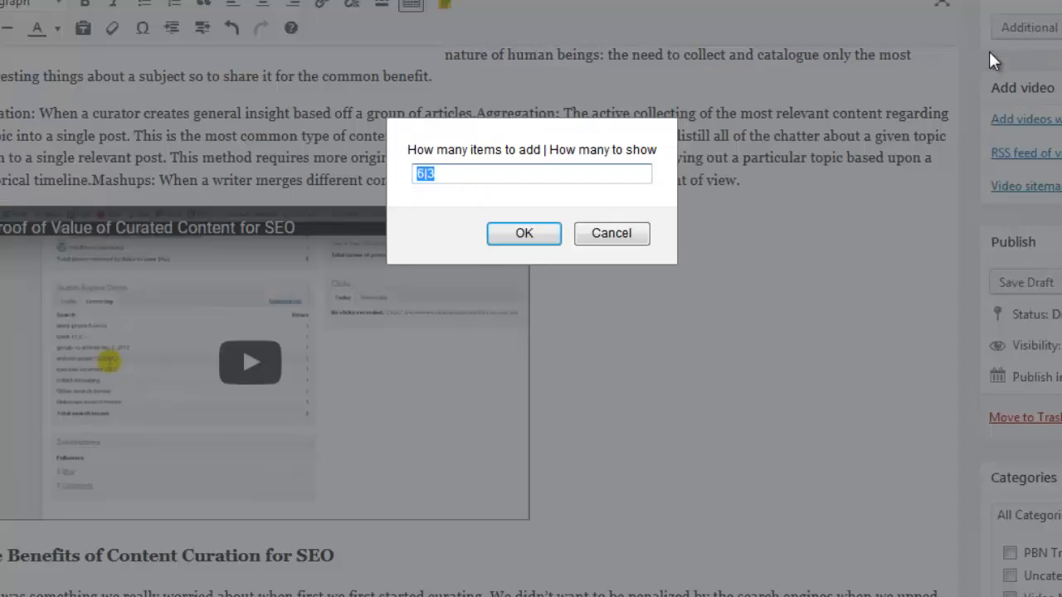
left_click(525, 234)
scroll(467, 410, "down", 5)
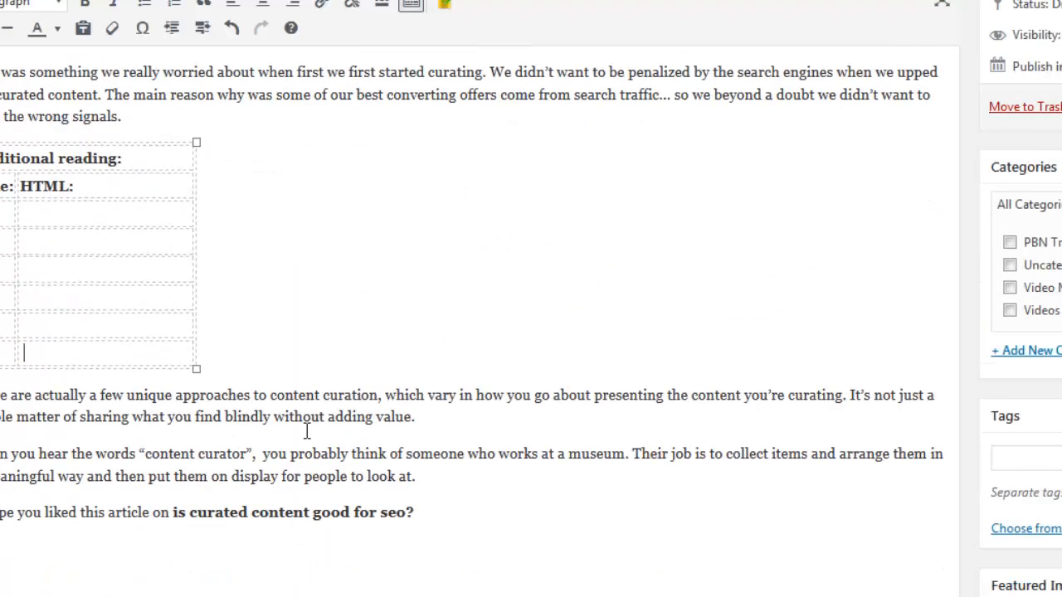
Reopen the WpContentRanker analysis and place the two-word LSI phrase "social media" in the table's first Title cell
scroll(1053, 74, "up", 3)
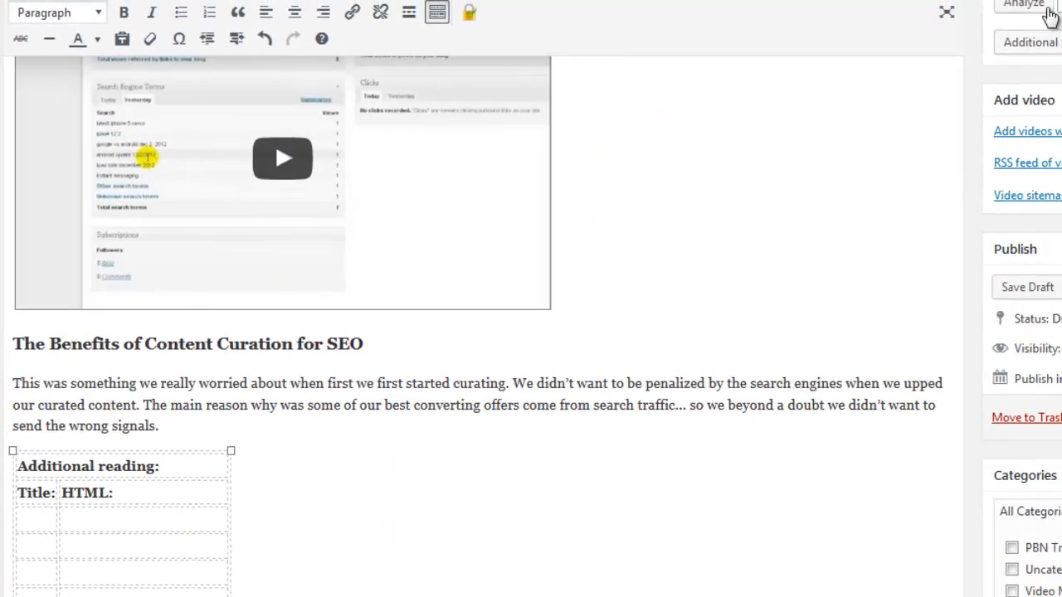
left_click(1038, 5)
scroll(805, 404, "down", 4)
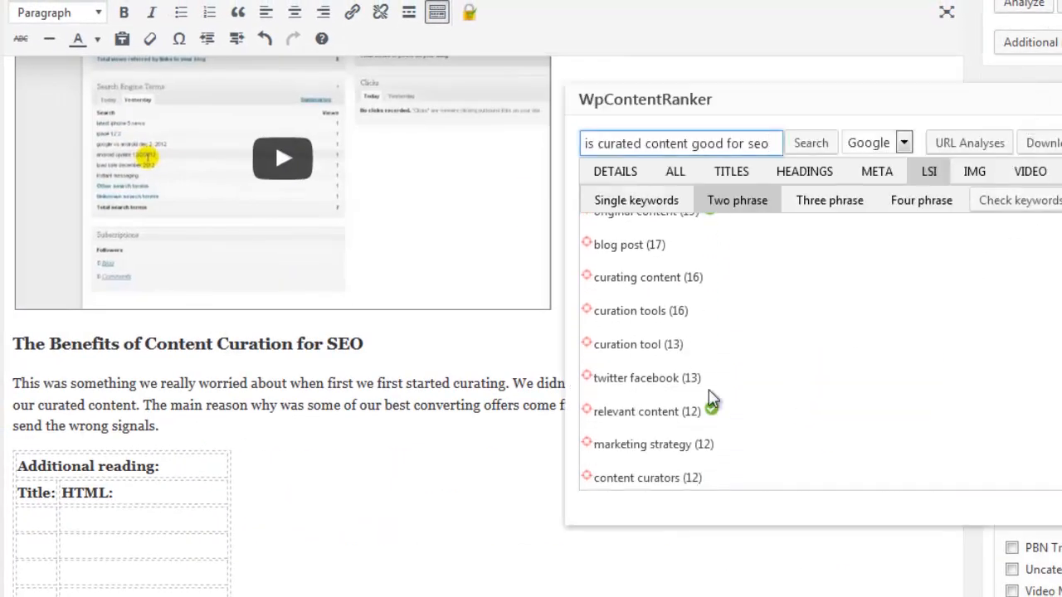
scroll(730, 392, "up", 5)
scroll(415, 533, "down", 3)
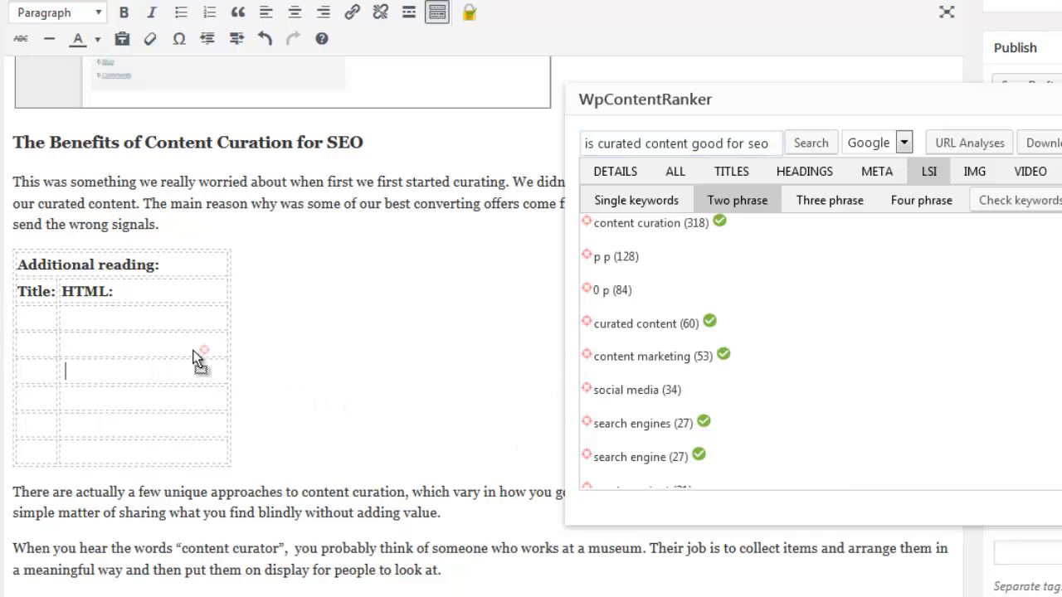
left_click(96, 318)
left_click(41, 321)
type("social media")
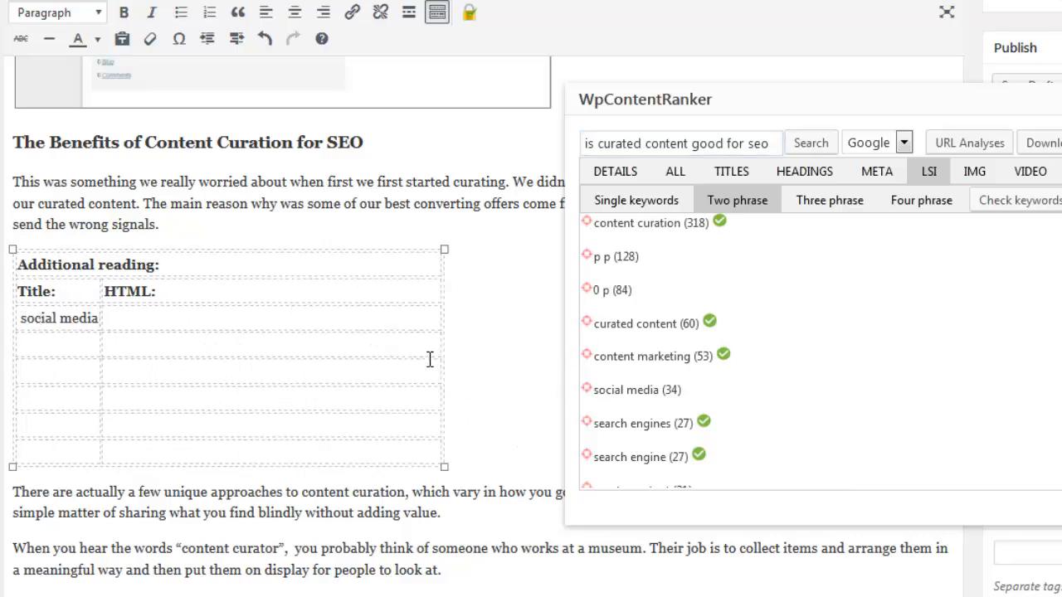
Add the unused two-word LSI phrases "curate content" and "blog post" to the second and third Title cells
scroll(693, 420, "down", 2)
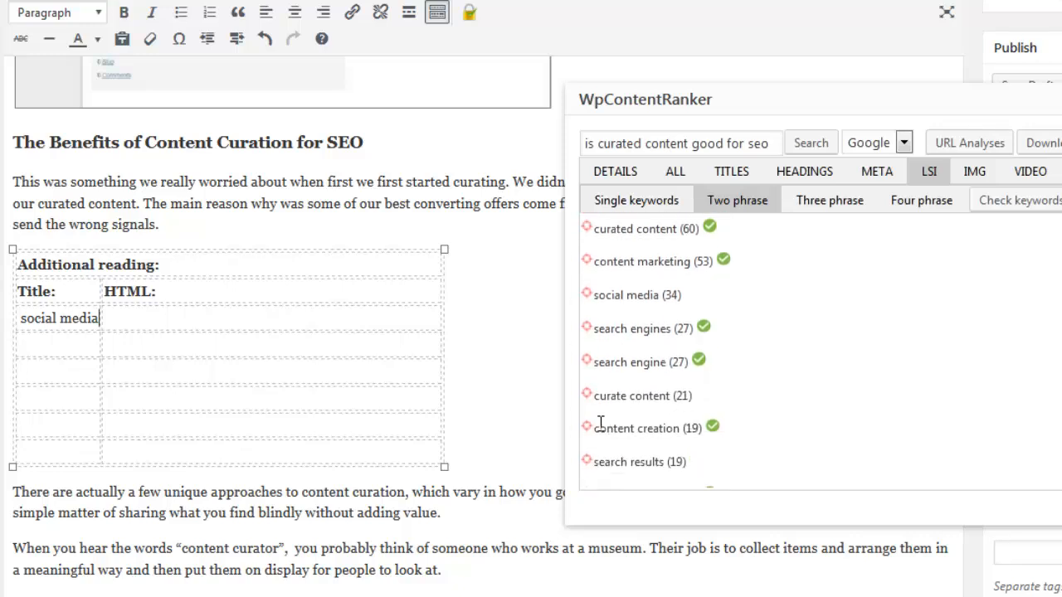
scroll(614, 419, "up", 2)
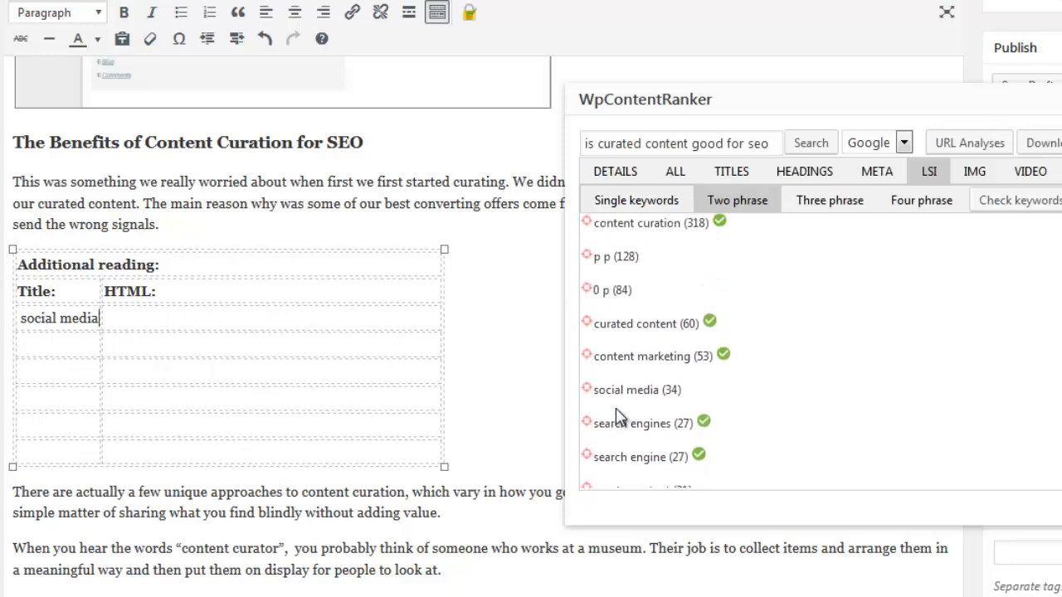
scroll(616, 418, "down", 4)
left_click_drag(589, 307, 57, 347)
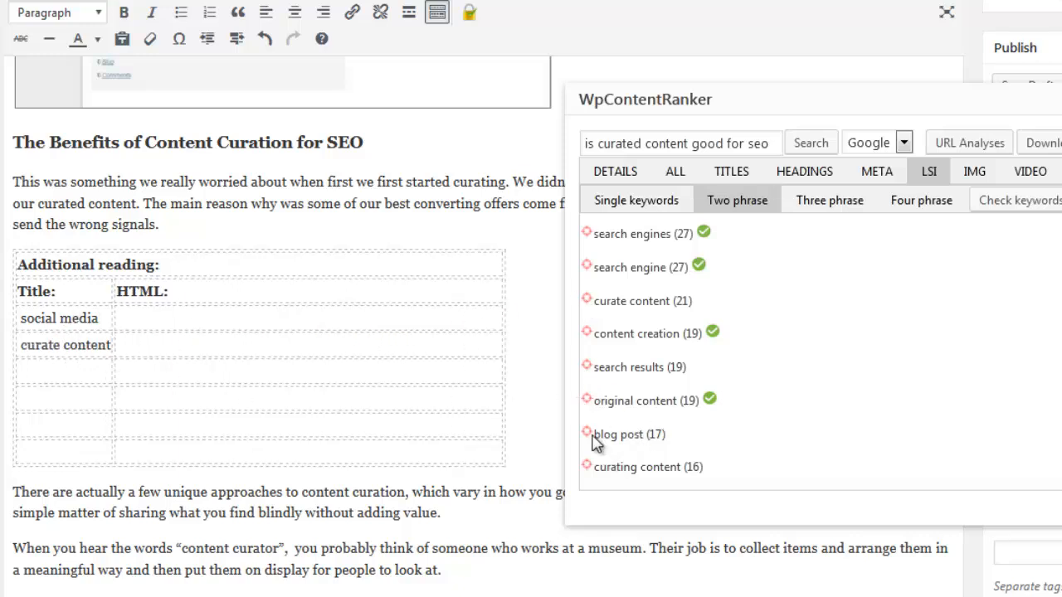
left_click_drag(587, 434, 350, 432)
left_click_drag(241, 423, 83, 373)
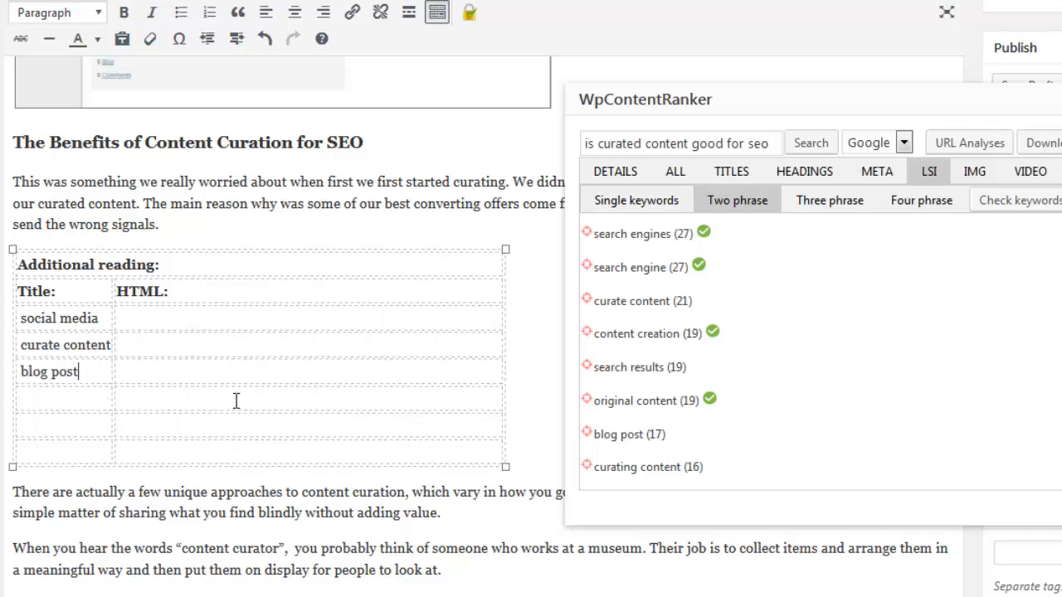
Fill the fourth and fifth Title cells with the LSI phrases "curating content" and "curation tools"
left_click_drag(587, 466, 324, 444)
left_click_drag(618, 408, 666, 409)
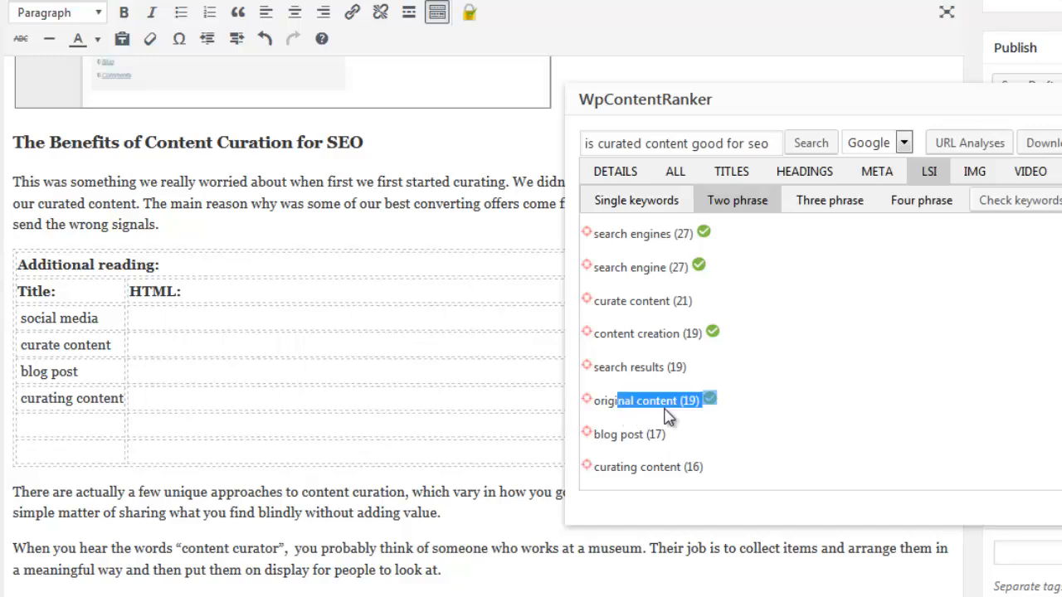
scroll(676, 408, "down", 4)
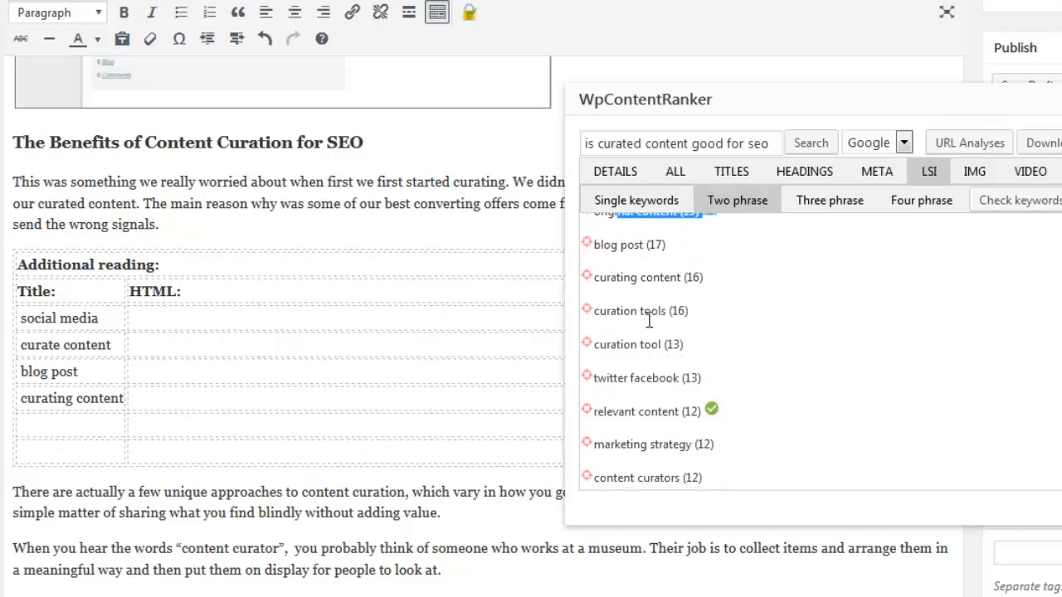
left_click_drag(376, 392, 103, 425)
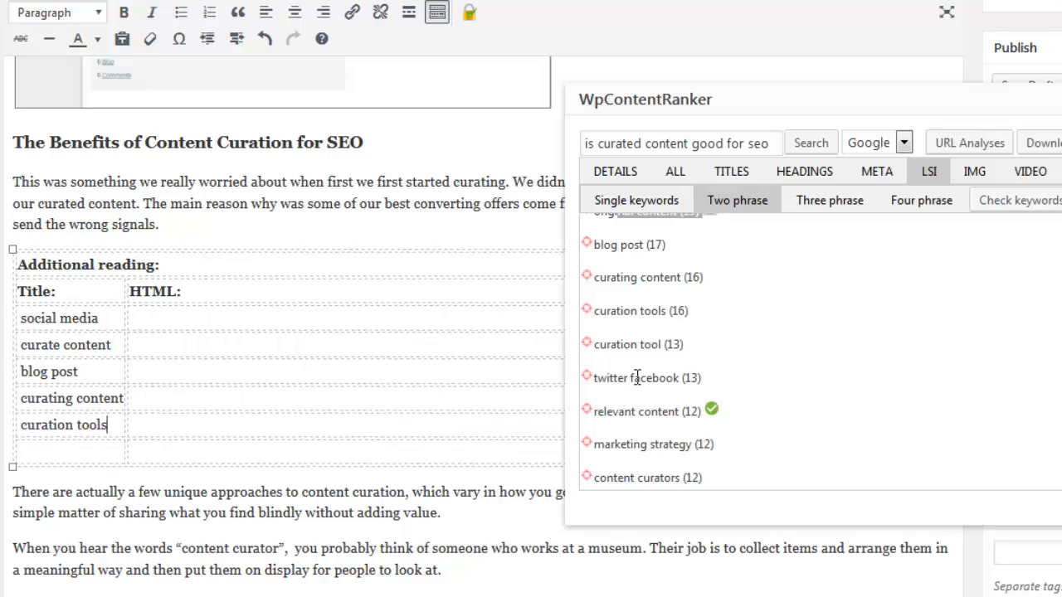
Put the three-word LSI phrase "content marketing strategy" in the last Title cell
left_click(823, 201)
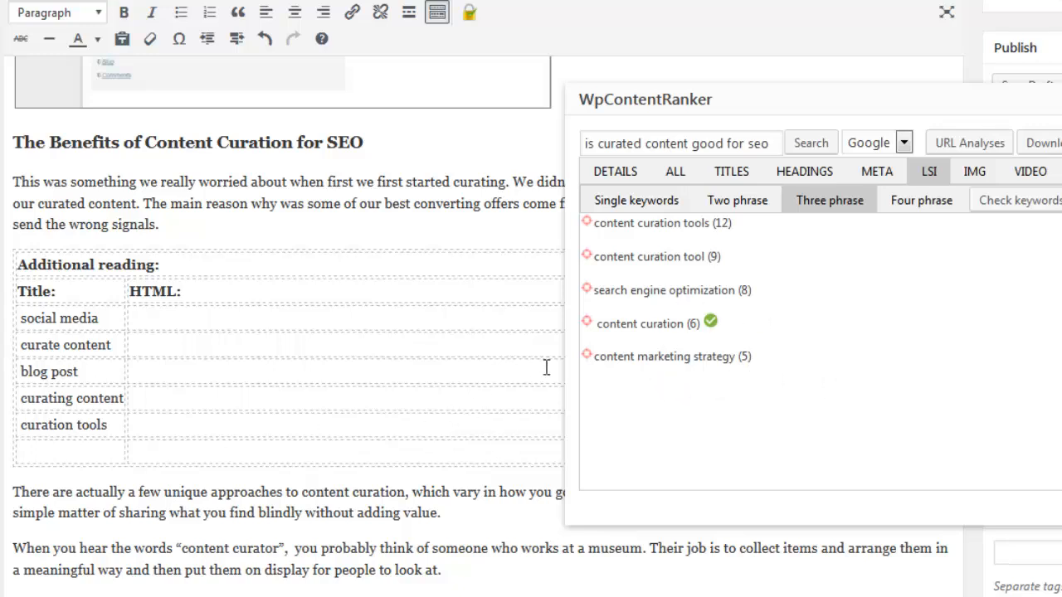
left_click(75, 455)
type("content marketing strategy")
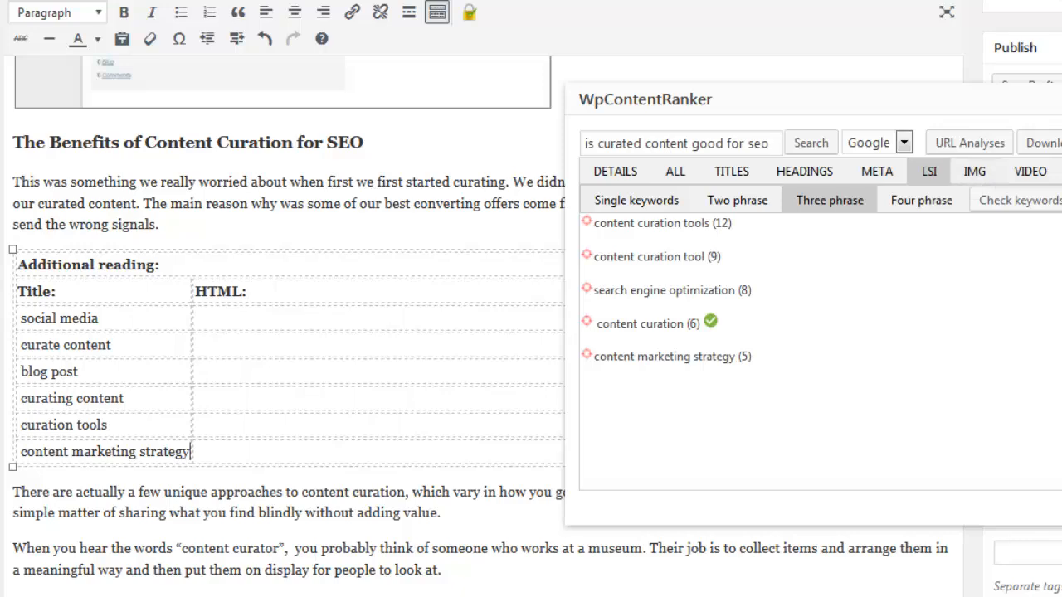
Copy "social media" from the table and search Google for "social media define"
scroll(548, 266, "up", 2)
left_click_drag(135, 452, 18, 458)
key("ctrl+c")
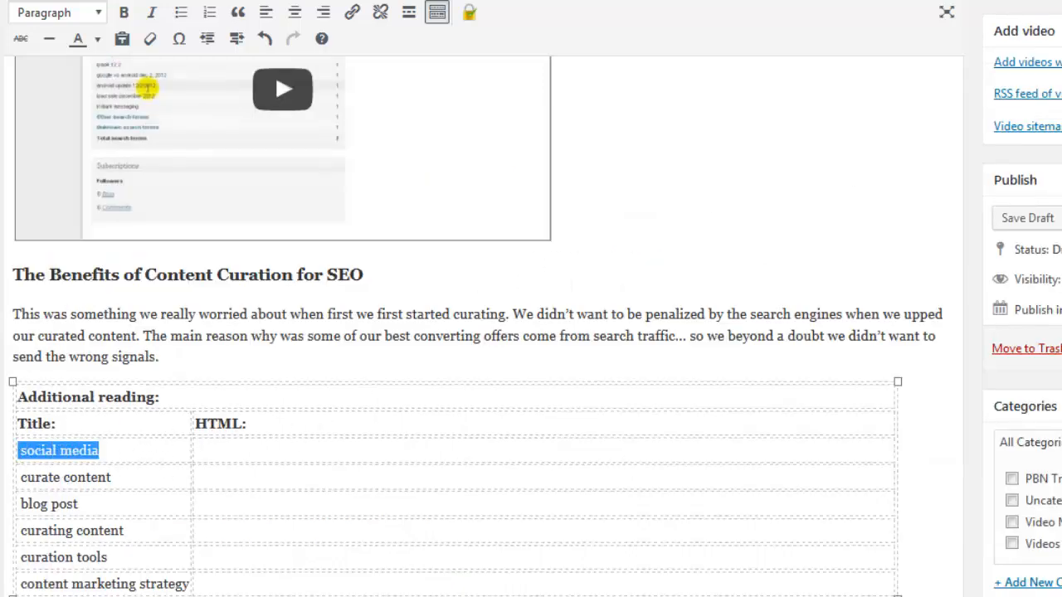
key("alt+Tab")
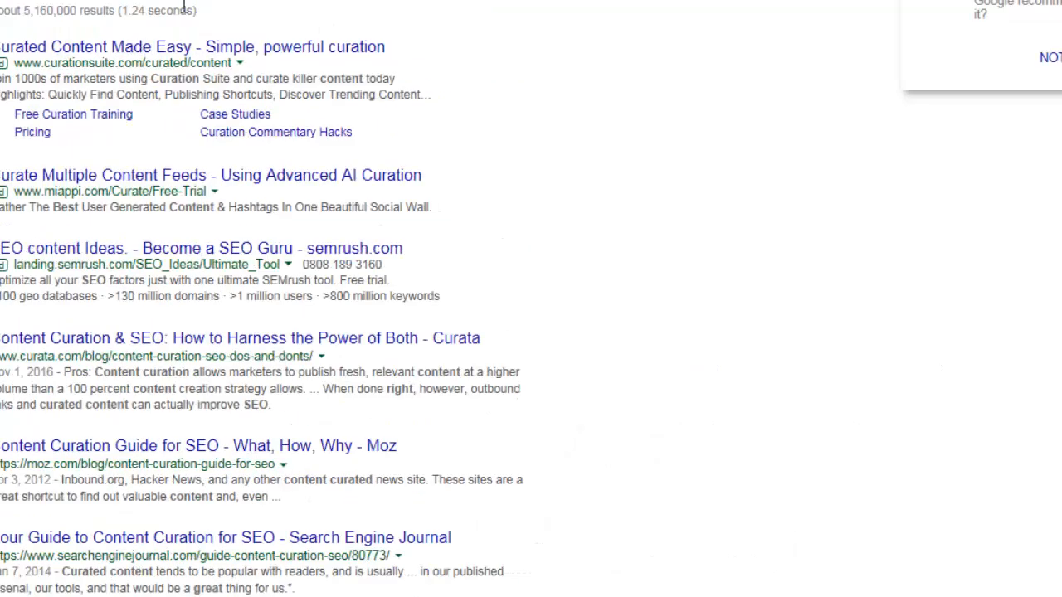
key("ctrl+v")
type("definition")
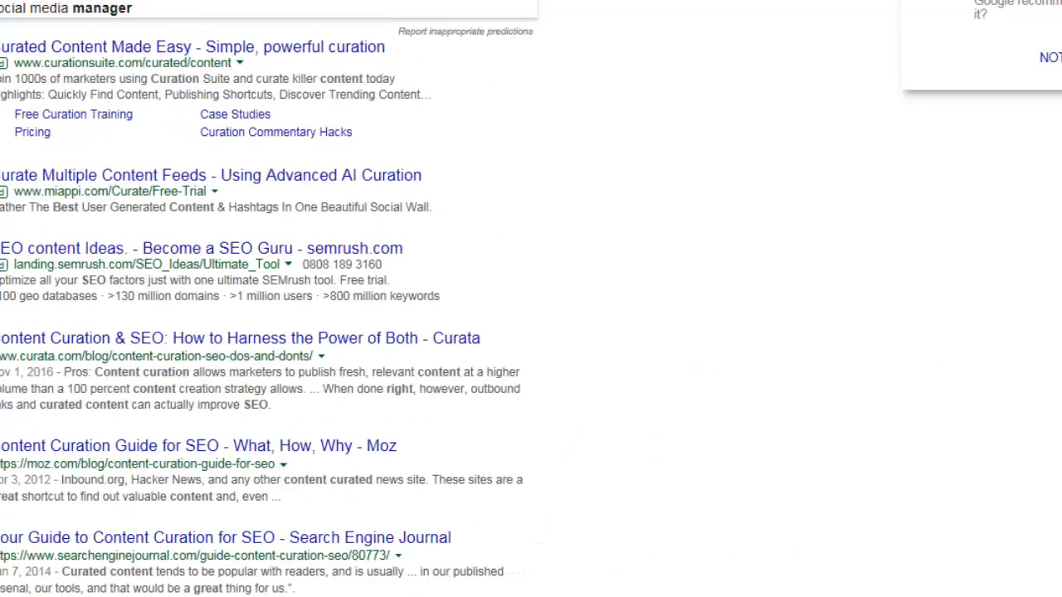
key("Return")
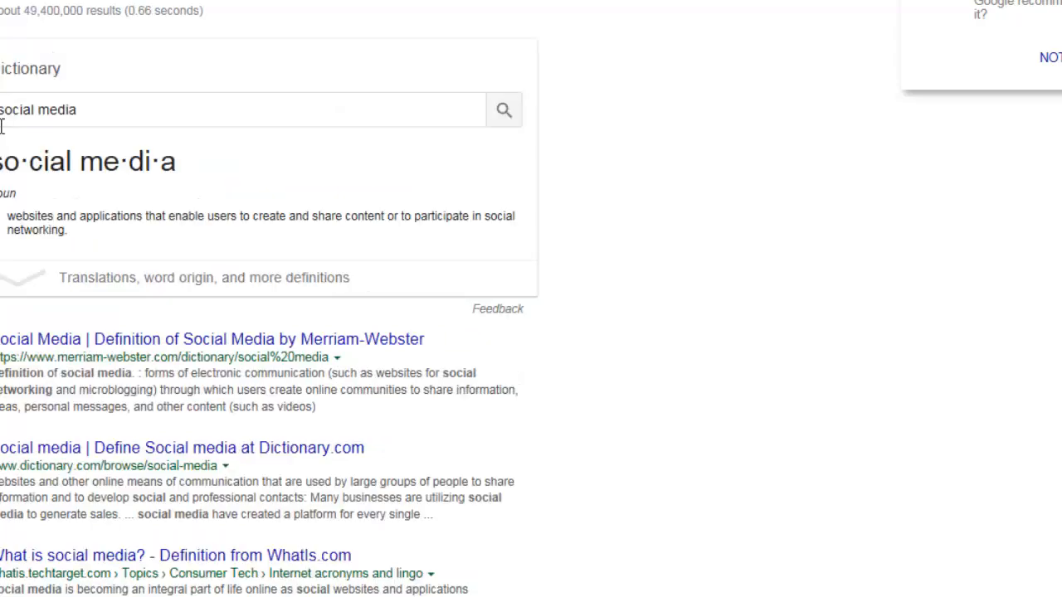
Copy Google's dictionary definition of social media, replace the Notepad text with it, and copy it again as plain text
left_click_drag(7, 217, 70, 247)
key("ctrl+c")
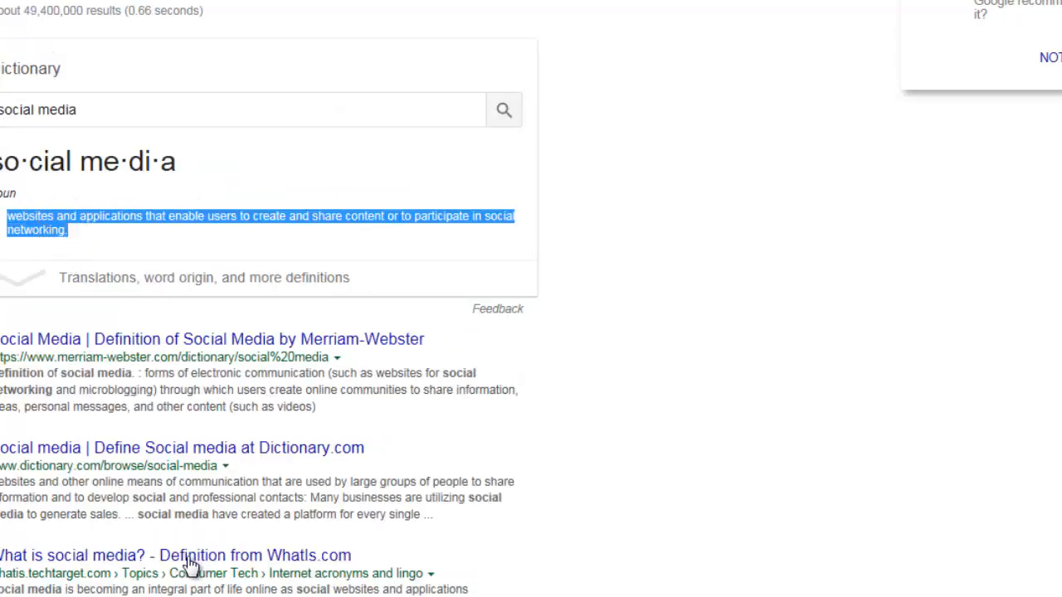
left_click(241, 596)
key("ctrl+a")
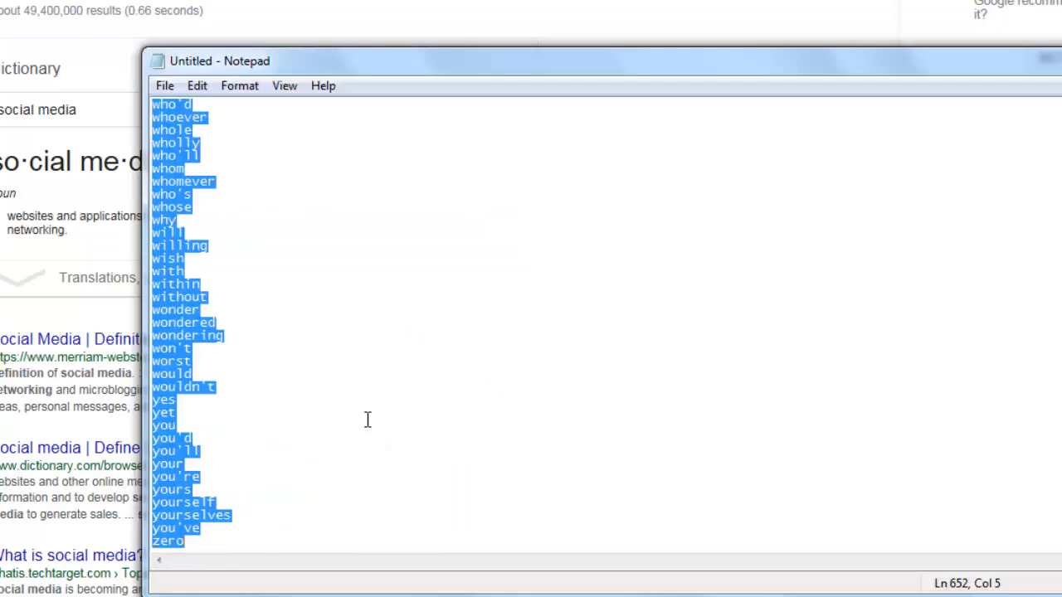
key("ctrl+v")
key("ctrl+a")
key("ctrl+c")
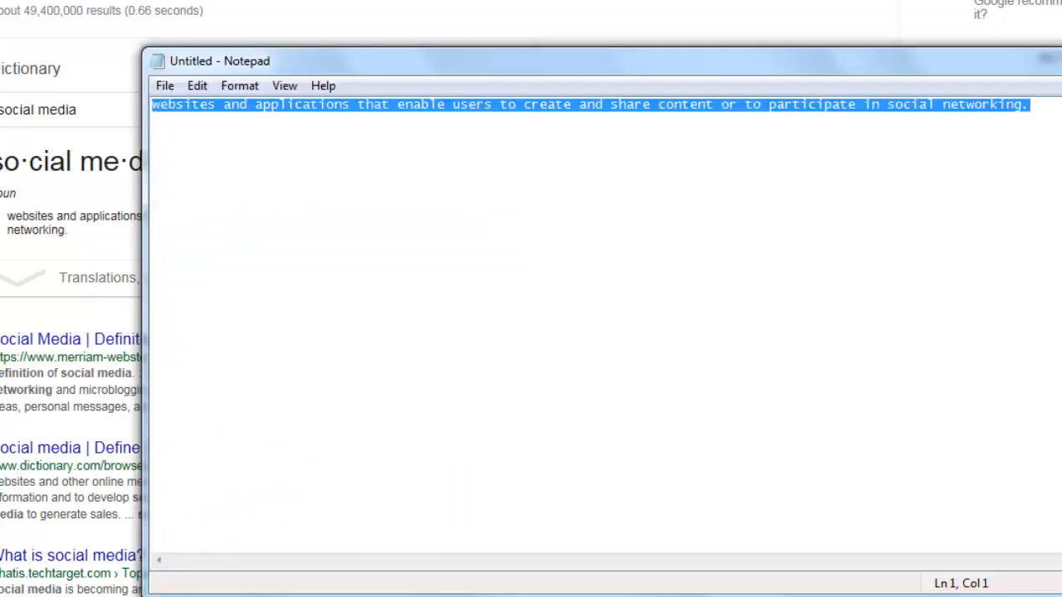
Back in the WordPress post, fill the social media row's HTML cell with "Social media is" followed by the copied definition
mouse_move(653, 595)
left_click(541, 558)
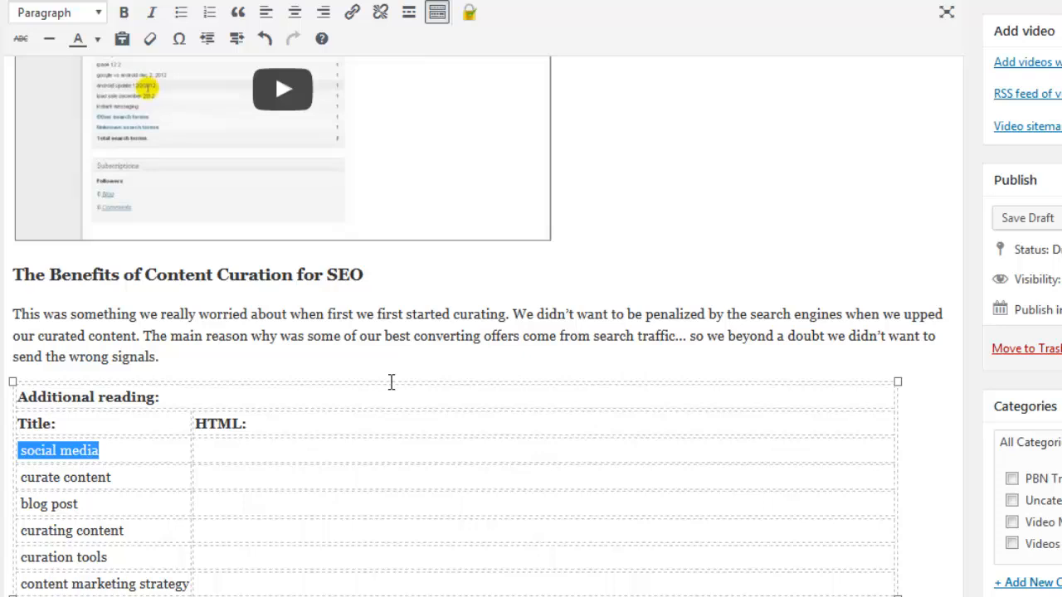
left_click(288, 454)
type("Social media is")
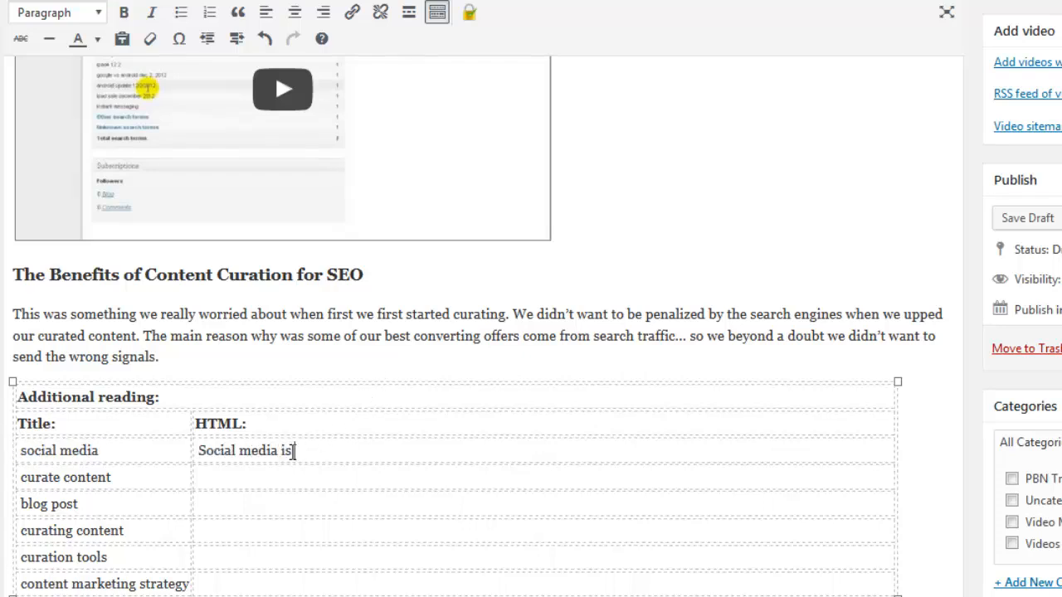
key("ctrl+v")
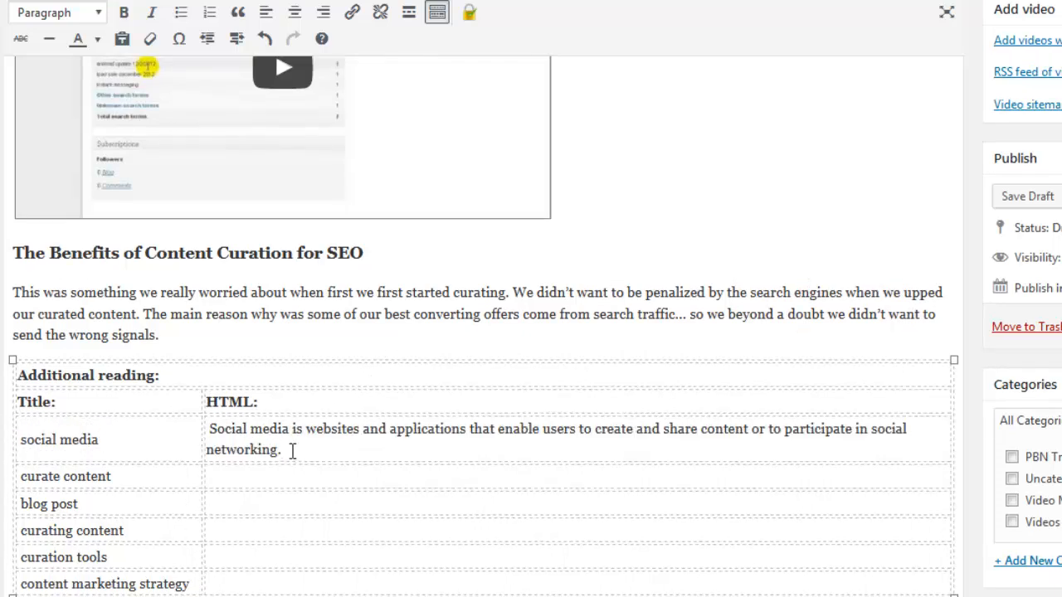
Copy "curate content" from the table and search Google for "curate content define"
left_click_drag(112, 478, 24, 487)
key("ctrl+c")
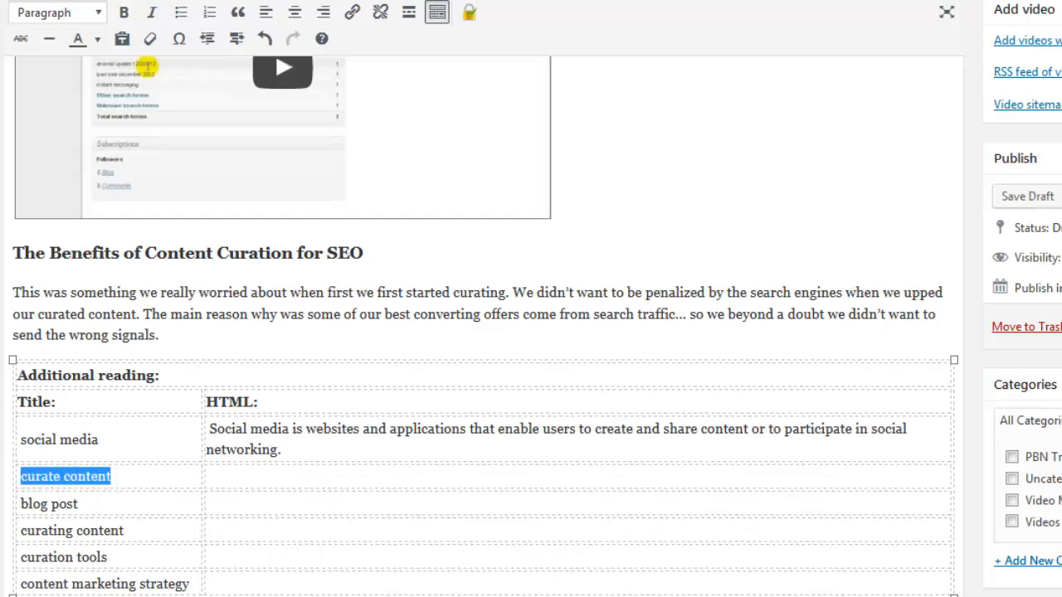
key("ctrl+Tab")
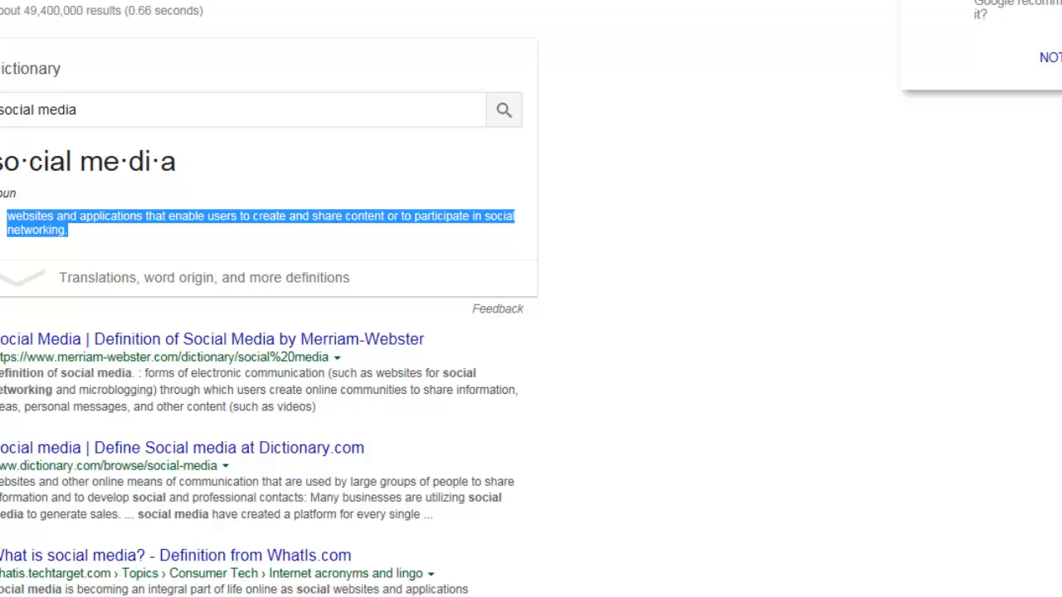
left_click(166, 0)
key("ctrl+v")
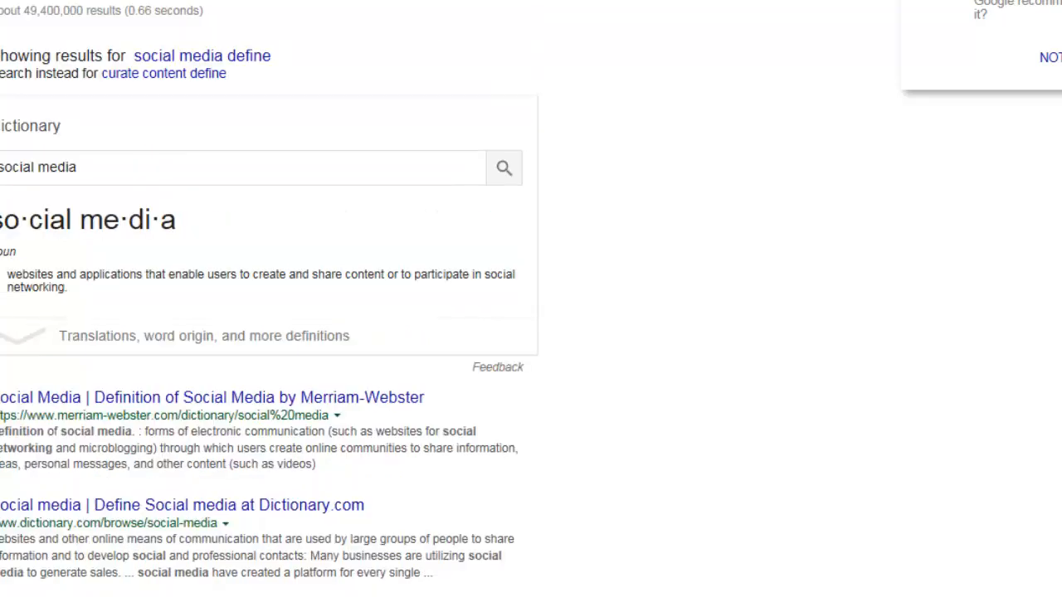
key("Return")
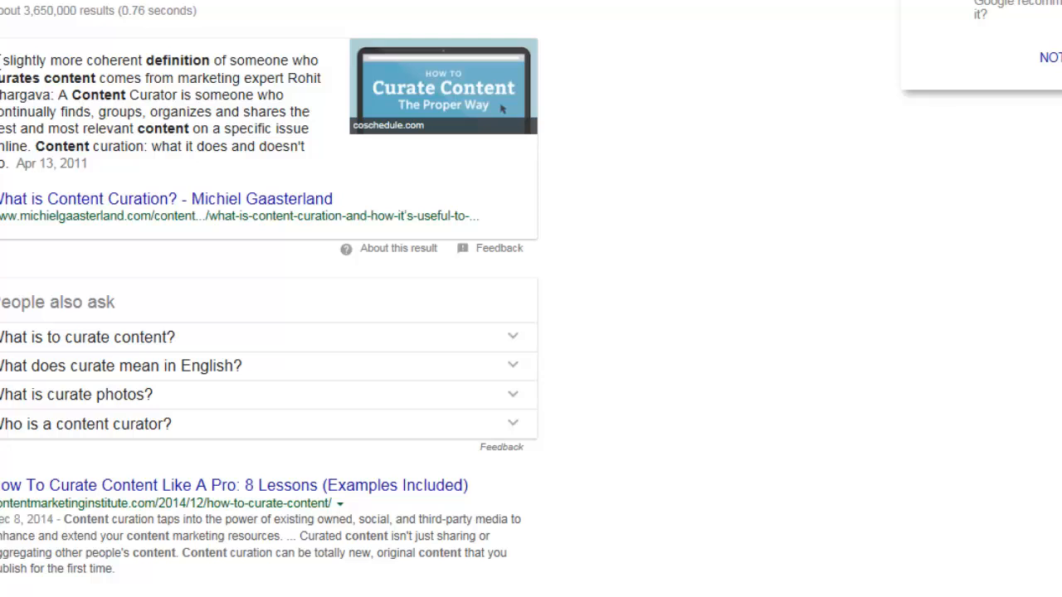
Copy Google's featured definition for curate content and replace the Notepad text with it, copying it again as plain text
left_click_drag(1, 60, 17, 166)
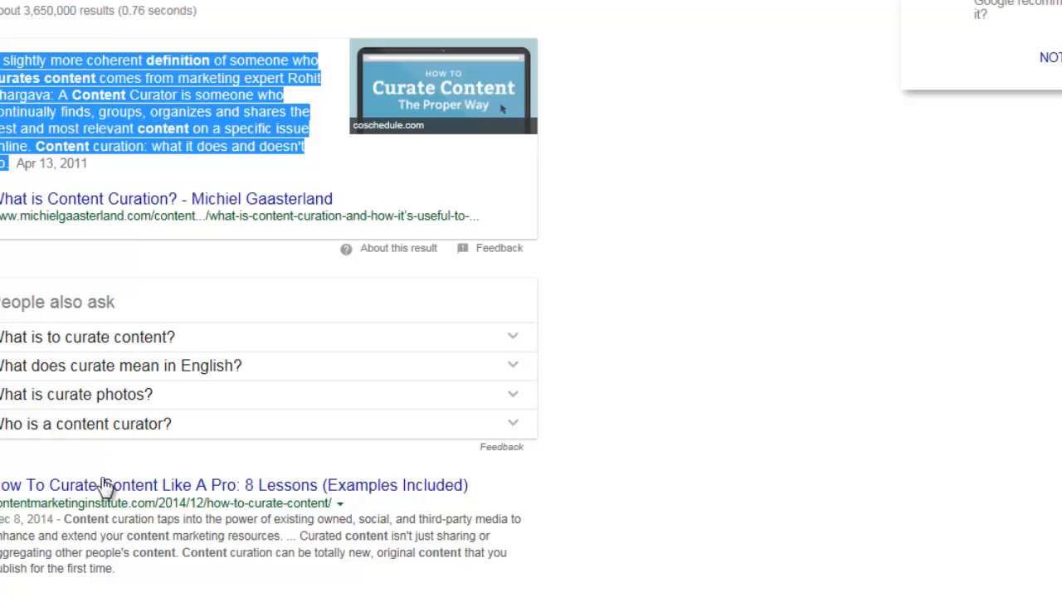
key("alt+Tab")
left_click(380, 388)
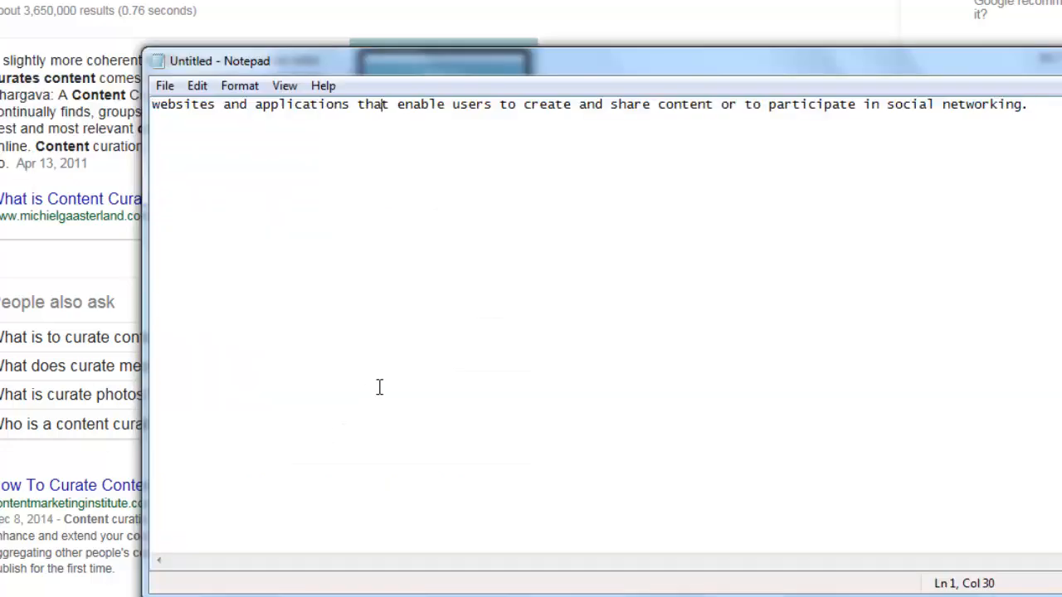
key("ctrl+a")
key("ctrl+v")
key("ctrl+a")
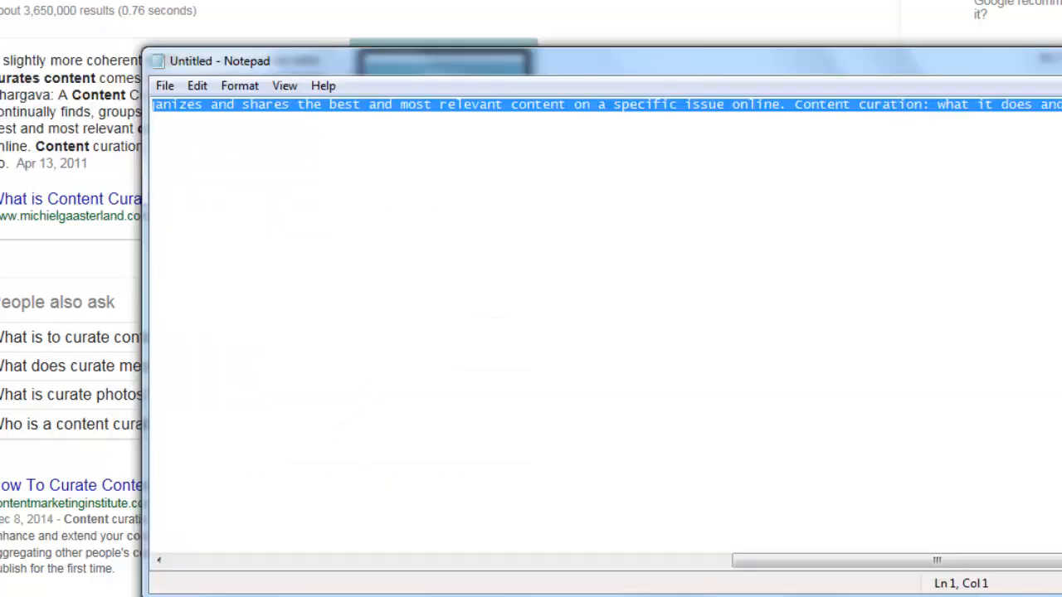
Back in the WordPress post, fill the curate content row's HTML cell with the copied definition
key("alt+Tab")
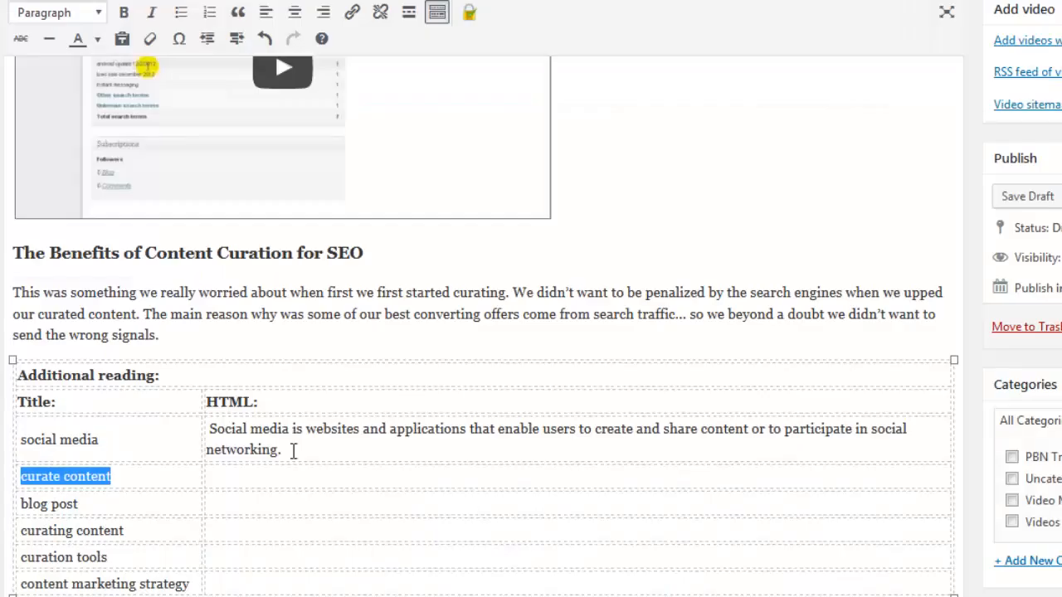
left_click(256, 476)
type("A slightly more coherent definition of someone who curates content comes from marketing expert Rohit Bhargava: A Content Curator is someone who continually finds, groups, organizes and shares the best and most relevant content on a specific issue online. Content curation: what it does and doesn't do.")
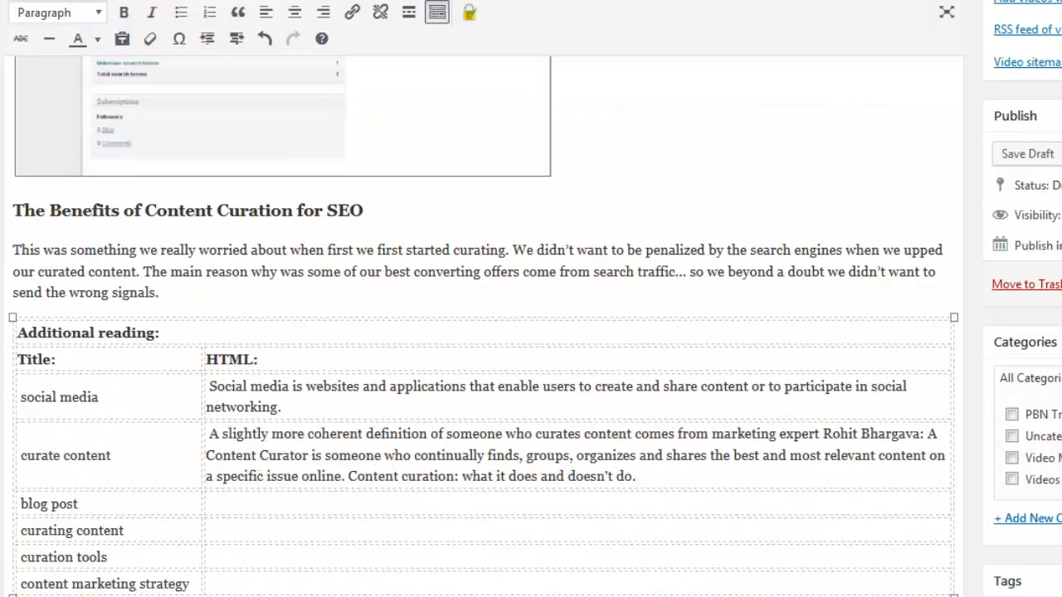
Fill the blog post row's HTML cell with "a blog post consists of content, multimedia and focuses on certain topics in niches"
left_click(242, 507)
type("a bn")
type("og post cons")
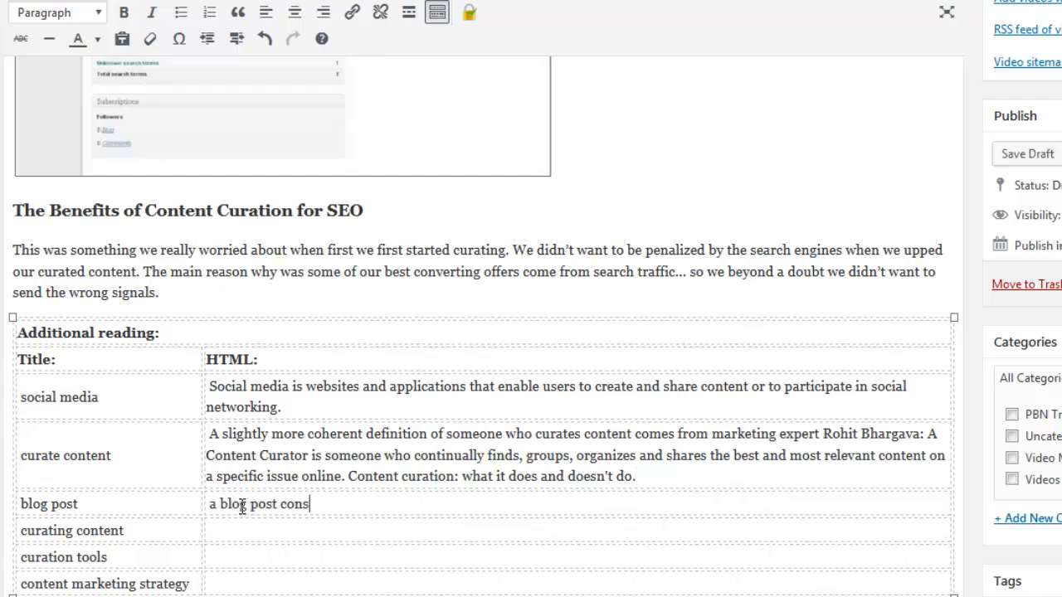
type("ists of contemnt")
key("BackSpace")
key("BackSpace")
key("BackSpace")
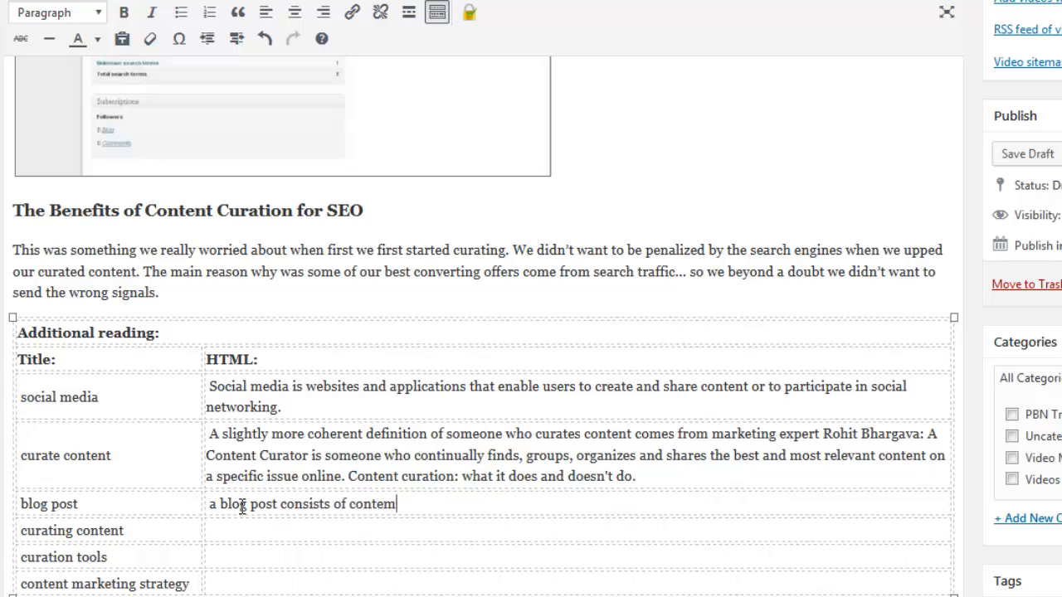
type("nt, multimedi")
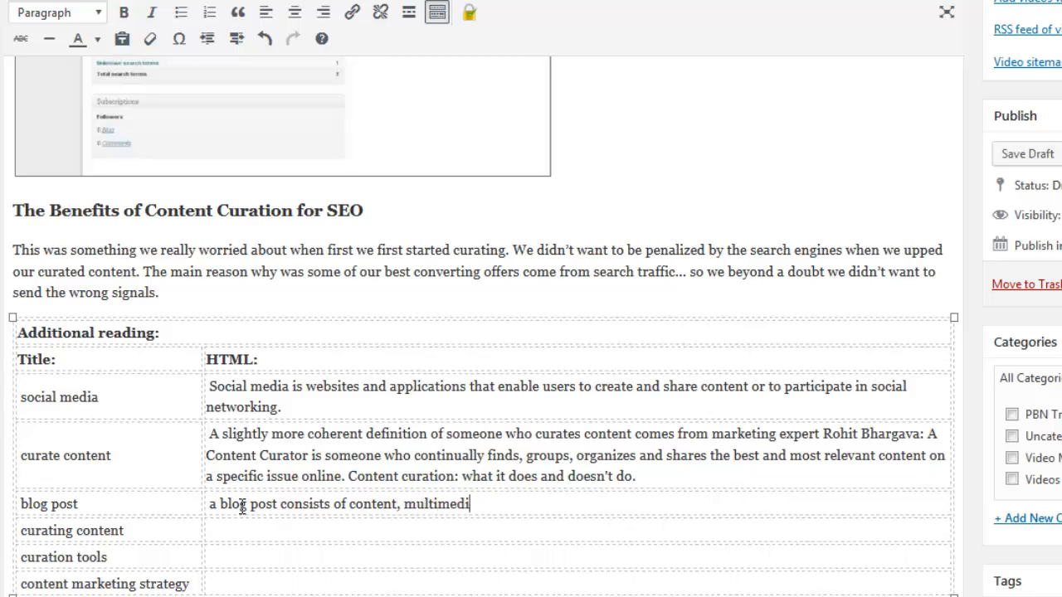
type("a and focuses on ce")
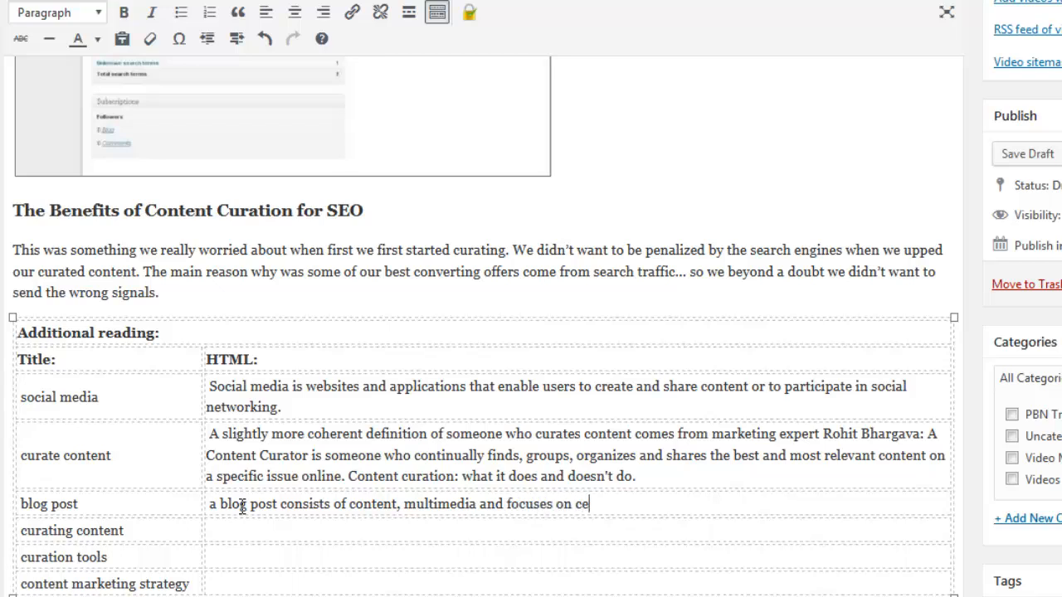
type("rtain topics in ")
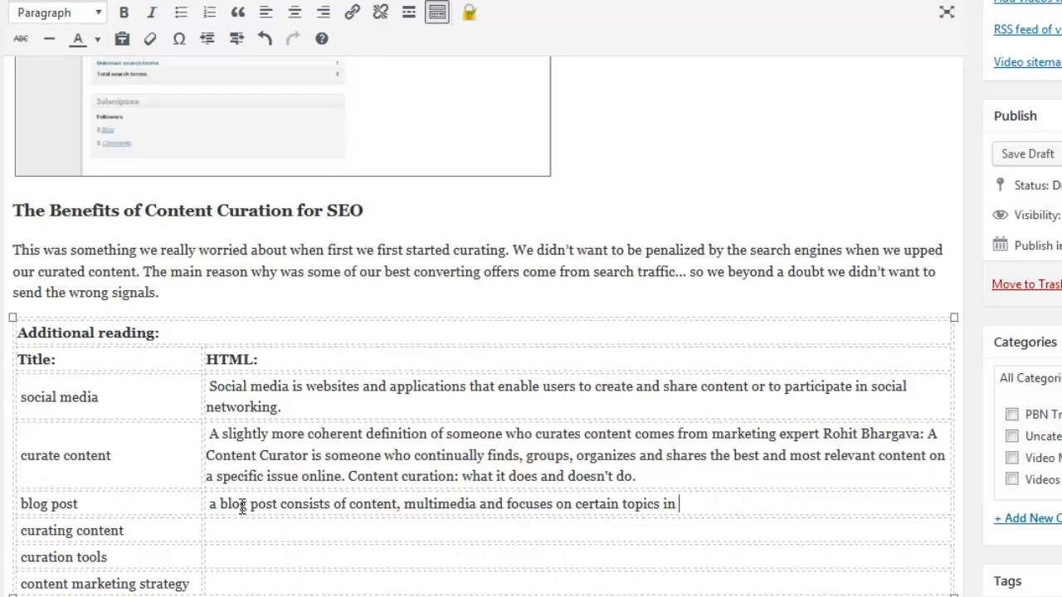
type("niche")
Fill the curating content row with "curating content is the art of fin ding hot relevant topics in your niche and then sharing them."
left_click(230, 528)
type("cura")
key("BackSpace")
key("BackSpace")
key("BackSpace")
type("ur")
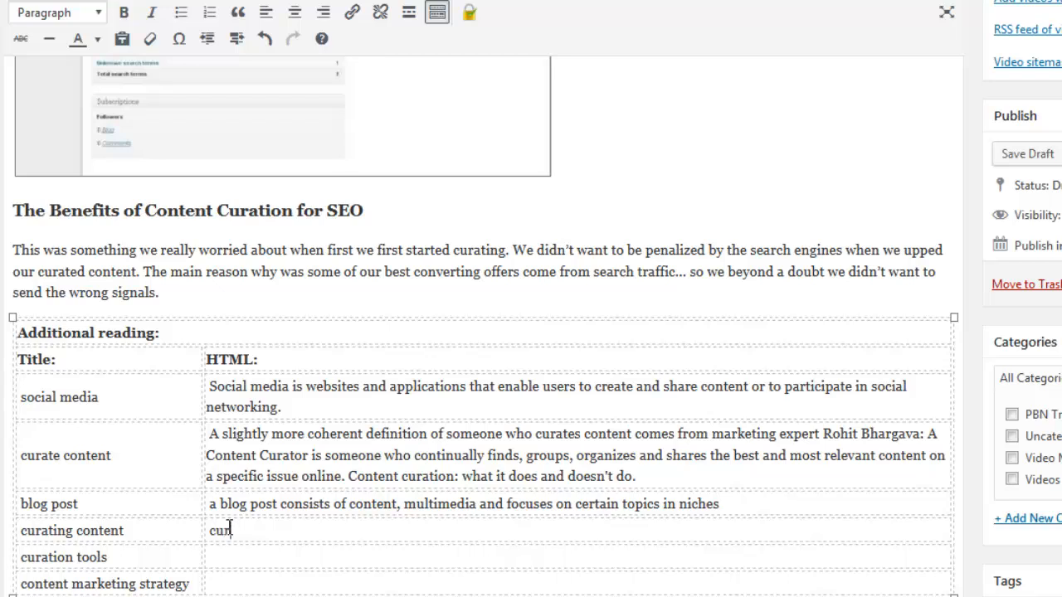
type("ating content")
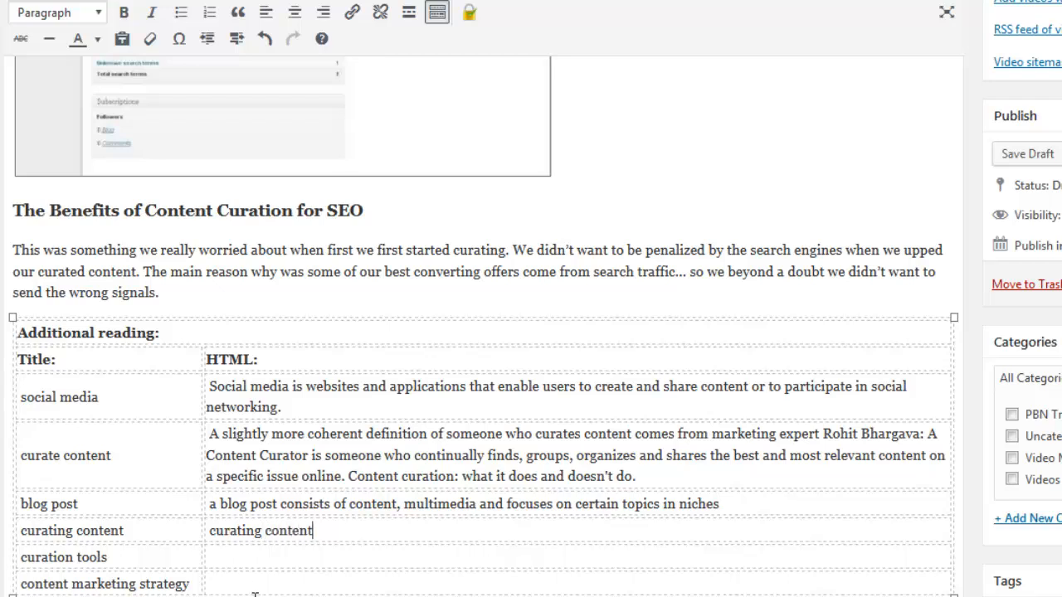
type(" is the art of fi")
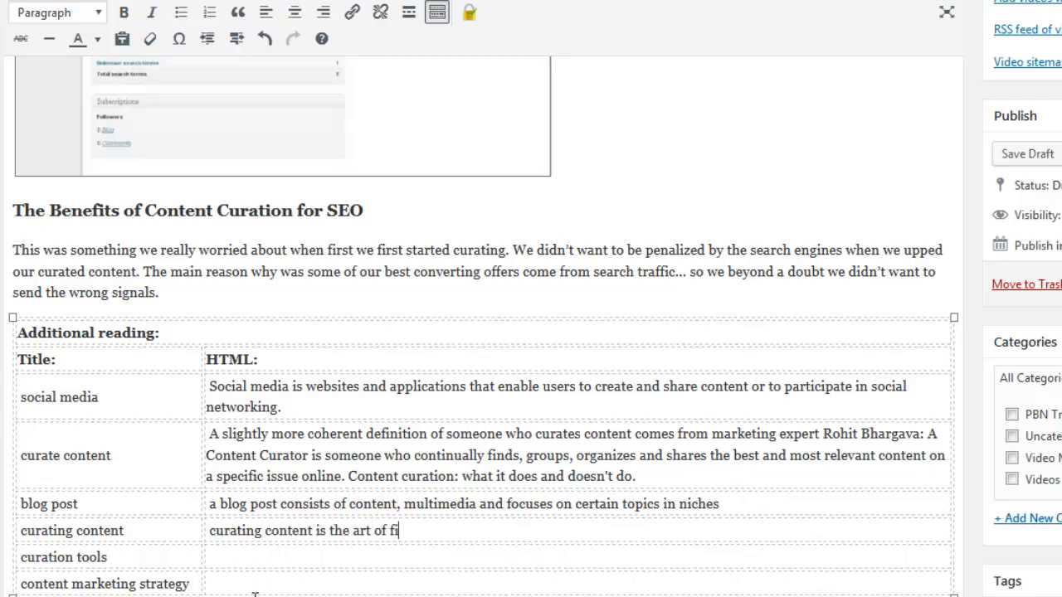
type("n ding hot relevant topi")
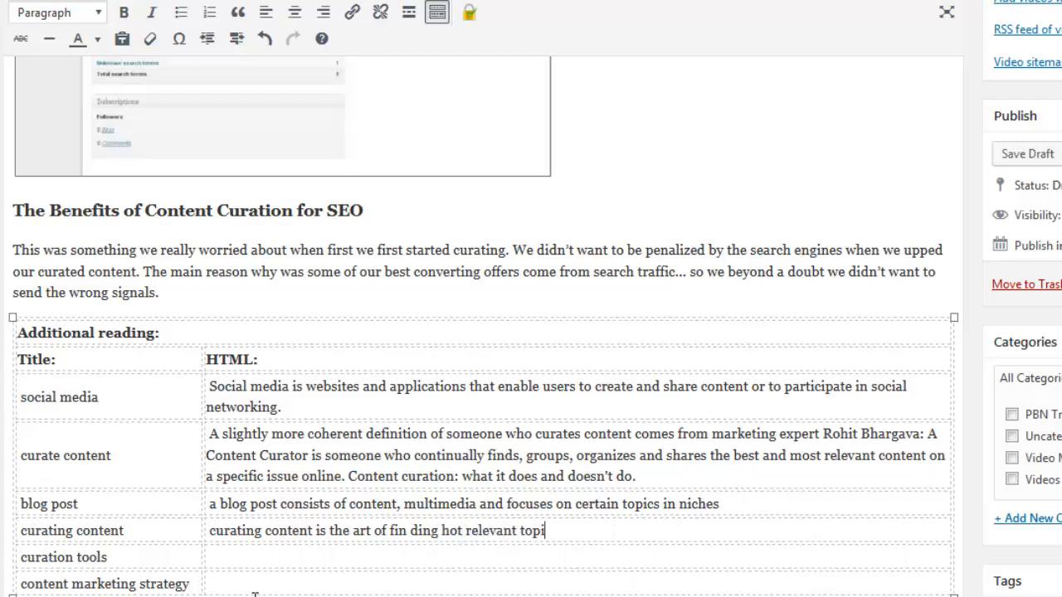
type("cs in your niche and then s")
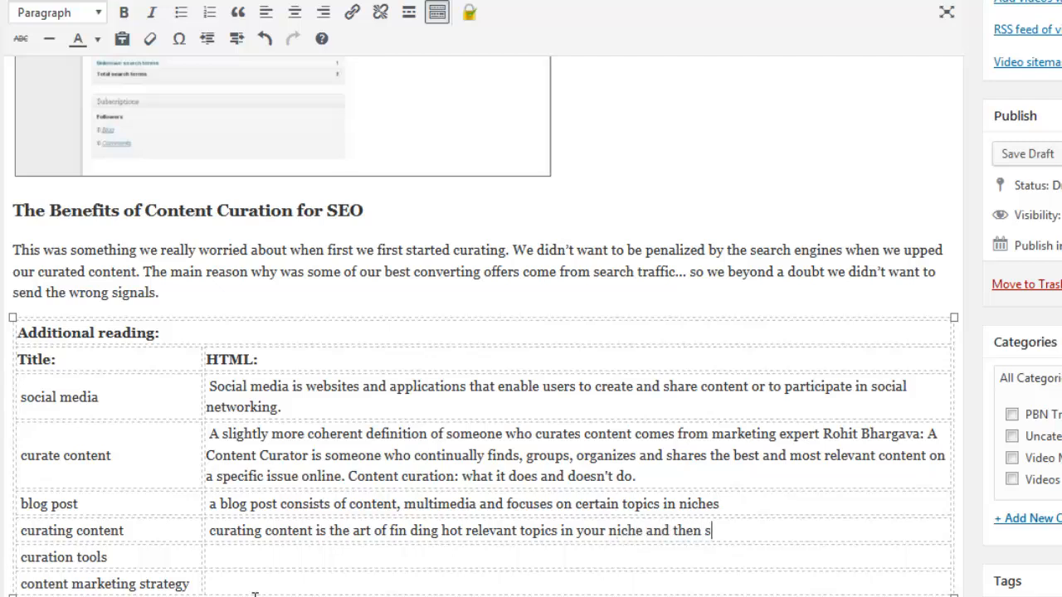
type("haring them.")
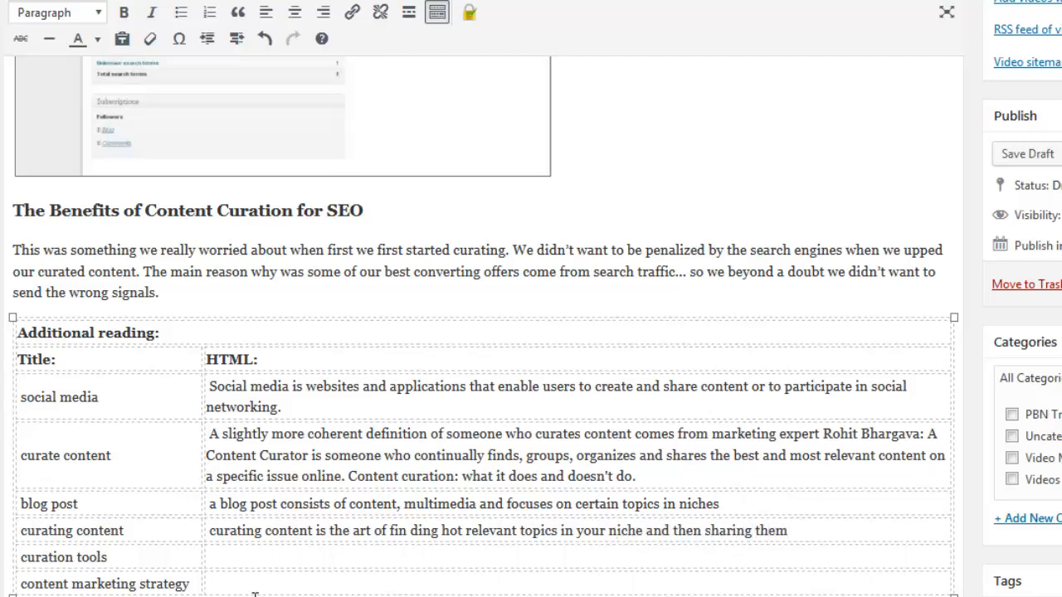
Fill the curation tools row with "there are certain curation tools that can help you curate content in a much easier way"
left_click(224, 564)
type("there are cert")
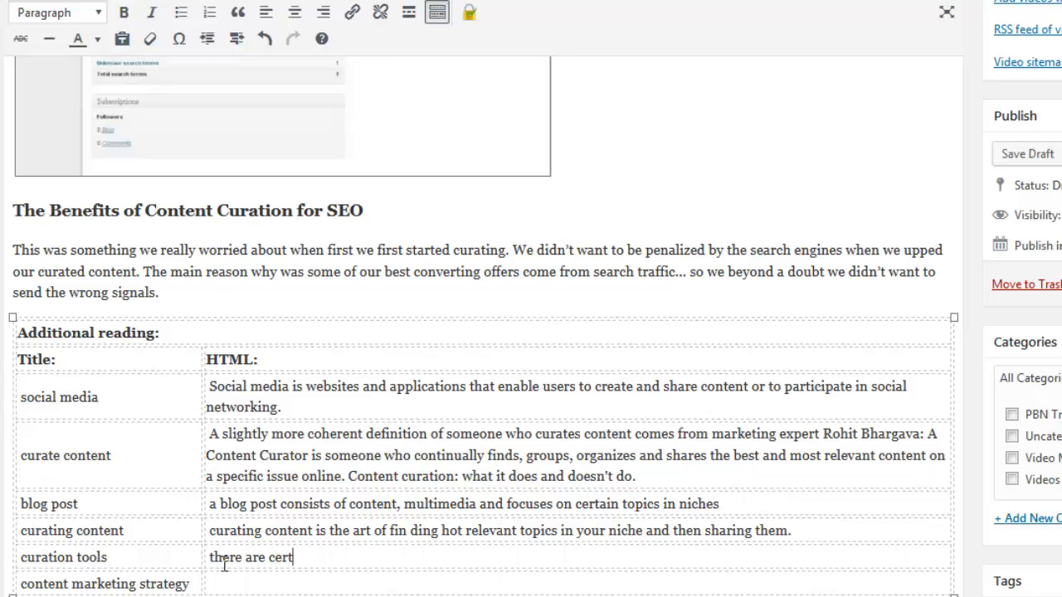
type("ain curation tool")
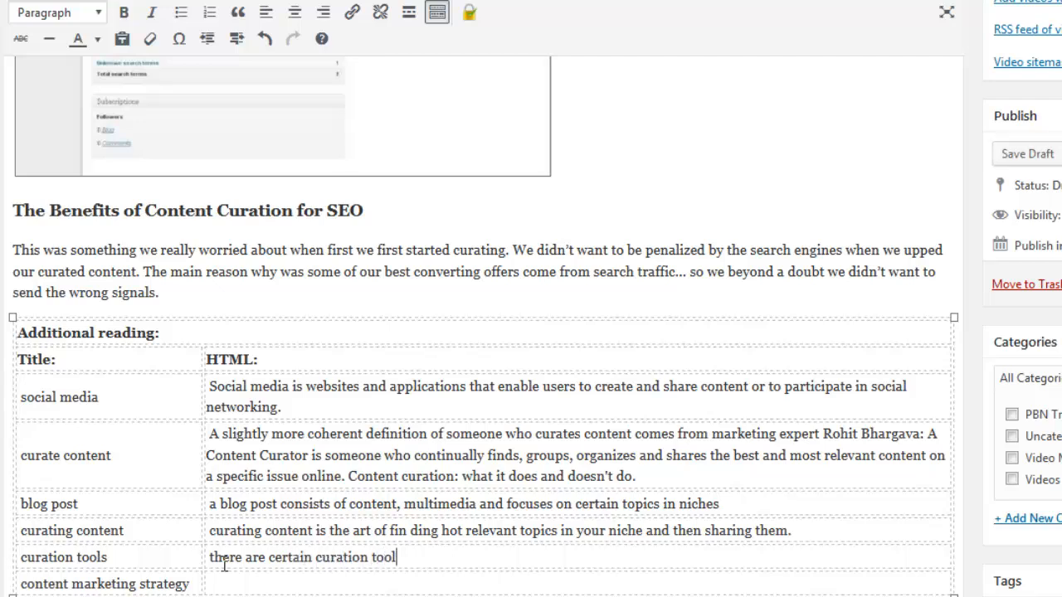
type("s that can help ")
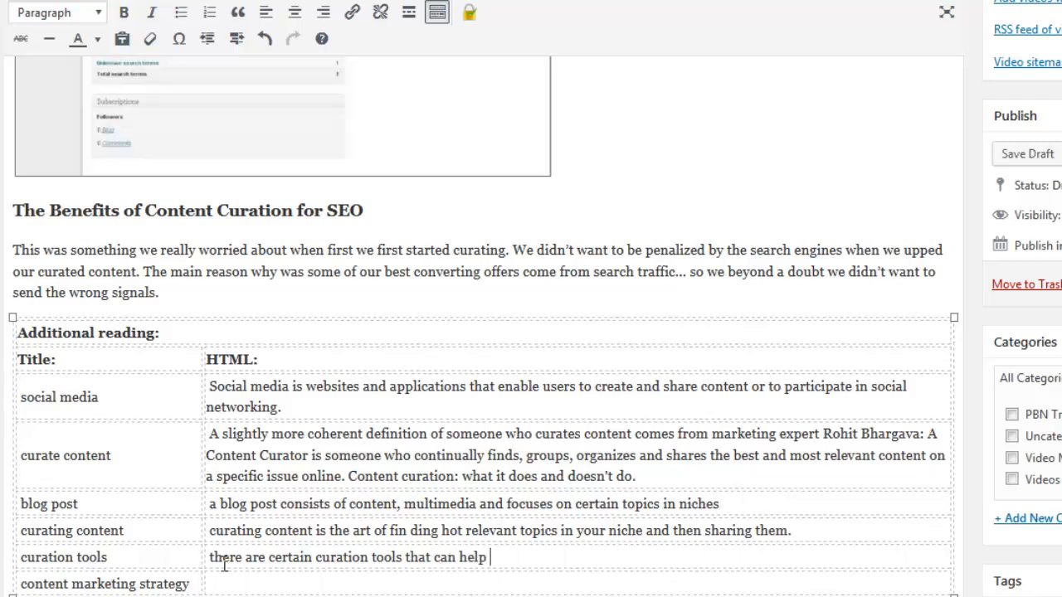
type("you curte con")
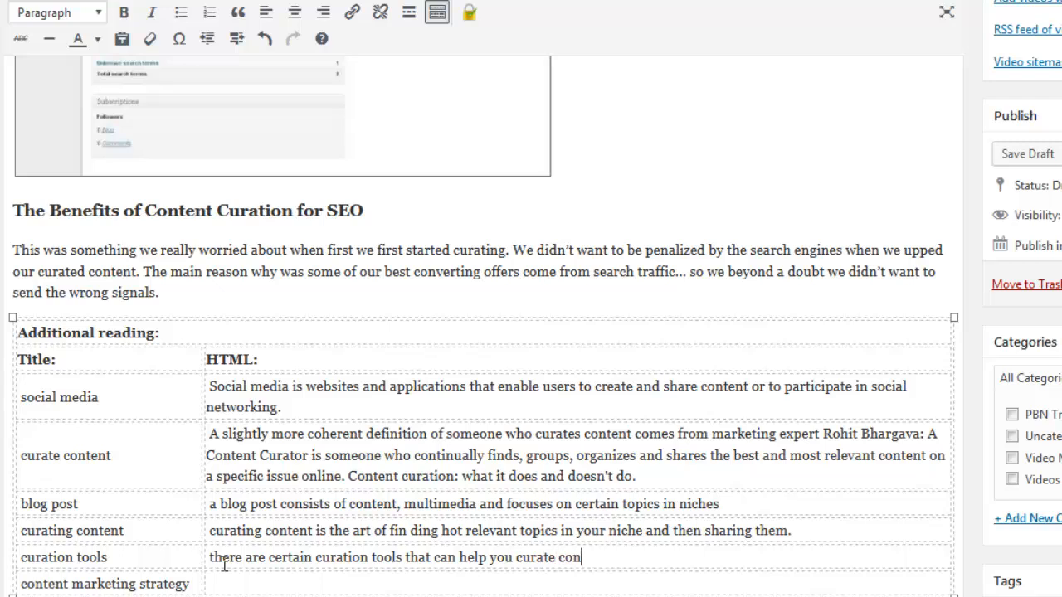
type("tent in a much eas")
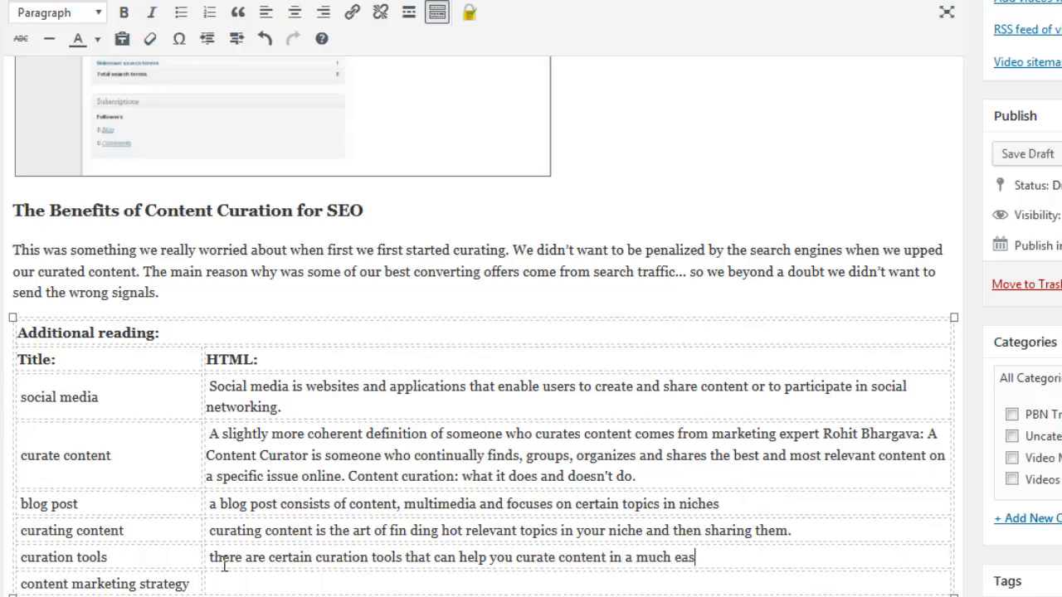
type("ier way")
Fill the content marketing strategy row with "one very useful content marketing strategy is to curate other peoples content"
left_click(226, 583)
type("one ve")
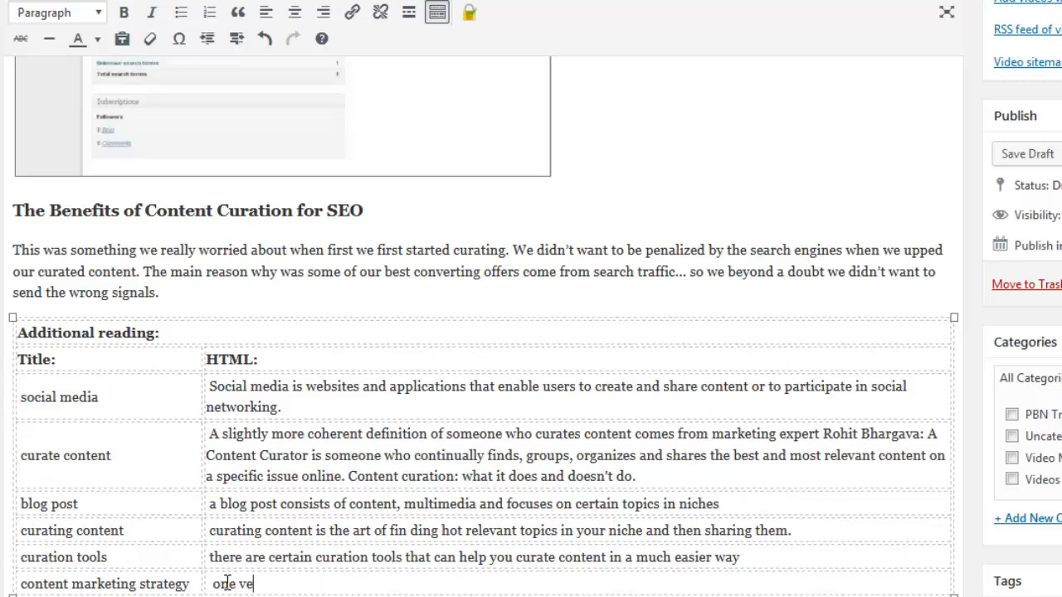
type("ry useful con")
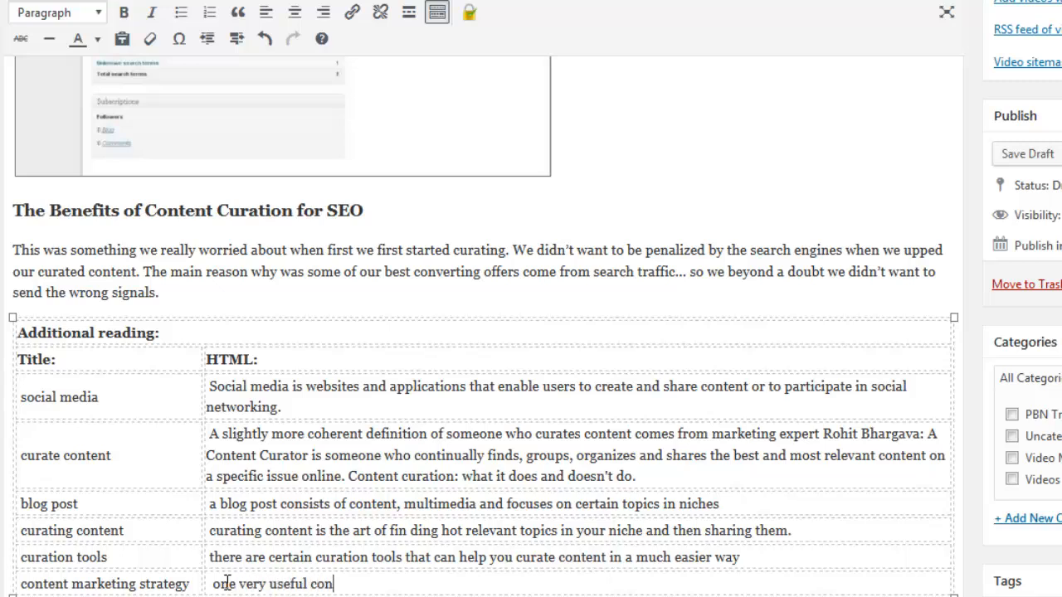
type("tent marketing stra")
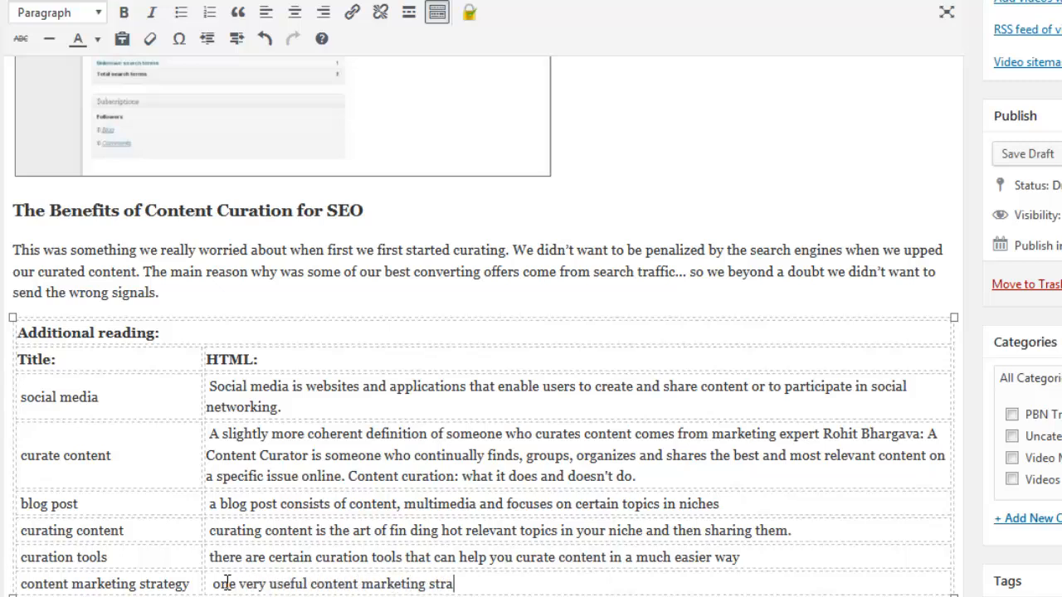
type("tegy is to cur")
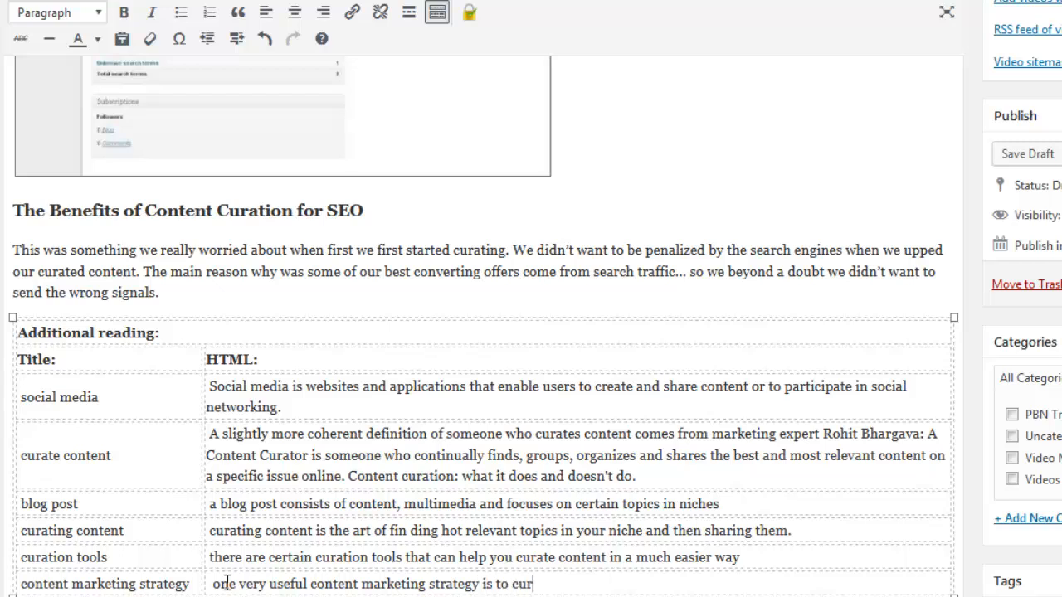
type("ate other peopl")
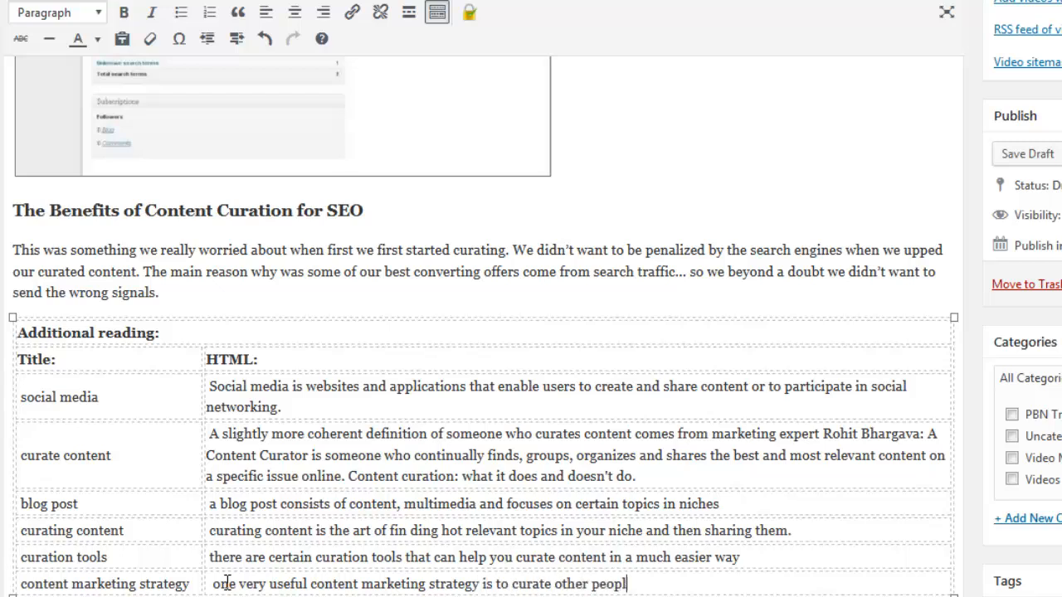
type("es highly engaged")
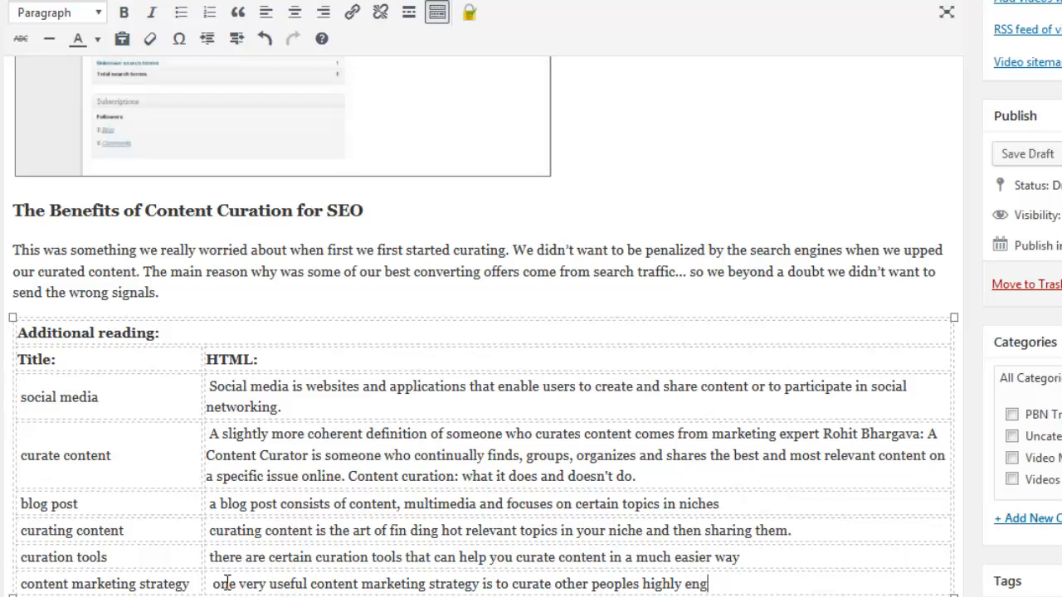
key("BackSpace")
key("BackSpace")
key("BackSpace")
key("BackSpace")
key("BackSpace")
key("BackSpace")
key("BackSpace")
key("BackSpace")
key("BackSpace")
key("BackSpace")
key("BackSpace")
key("BackSpace")
key("BackSpace")
key("BackSpace")
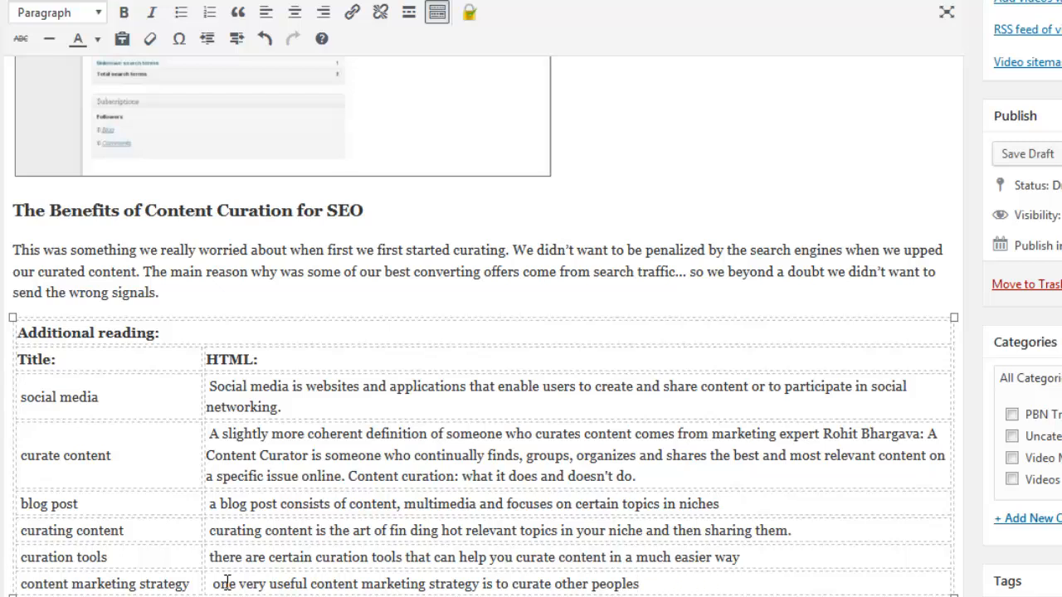
type("content")
Automatically reword the post's introductory paragraph and the paragraph under the first "How Content Curation Can Improve Your Search Rankings" heading
scroll(471, 510, "up", 15)
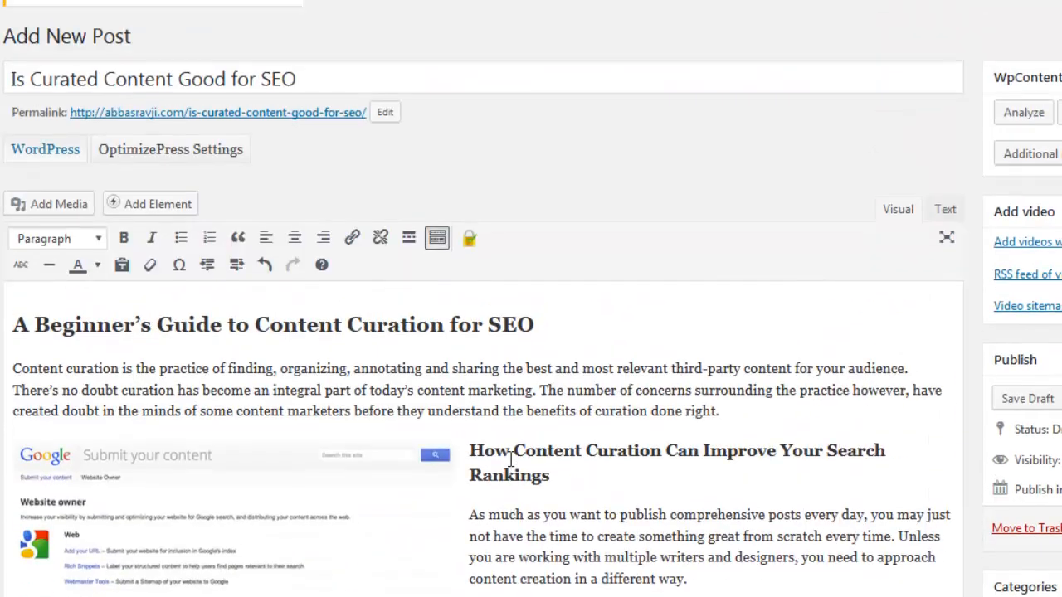
scroll(511, 459, "down", 2)
left_click_drag(742, 310, 13, 265)
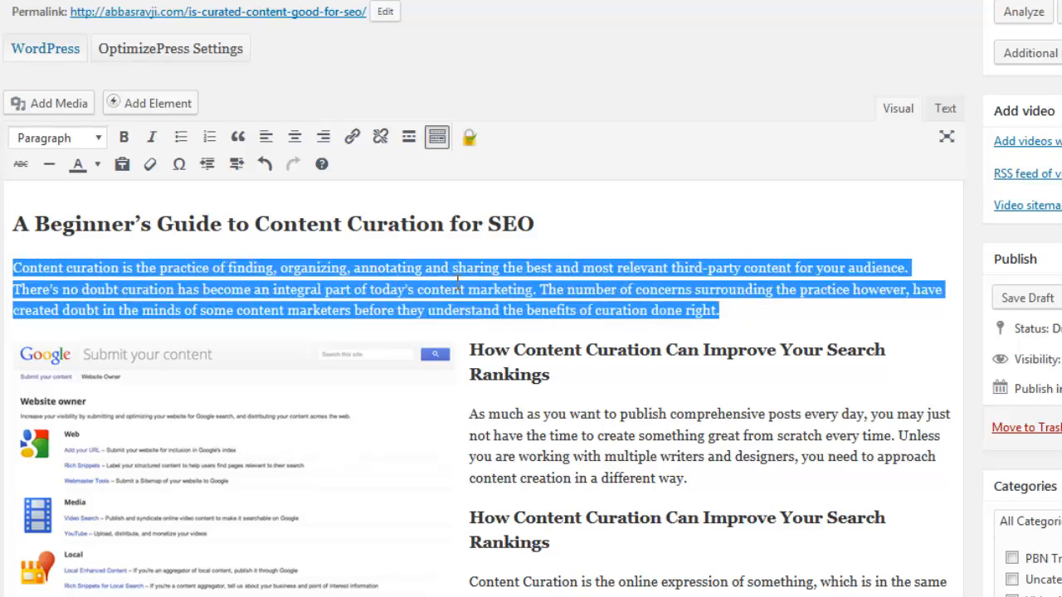
left_click(1061, 12)
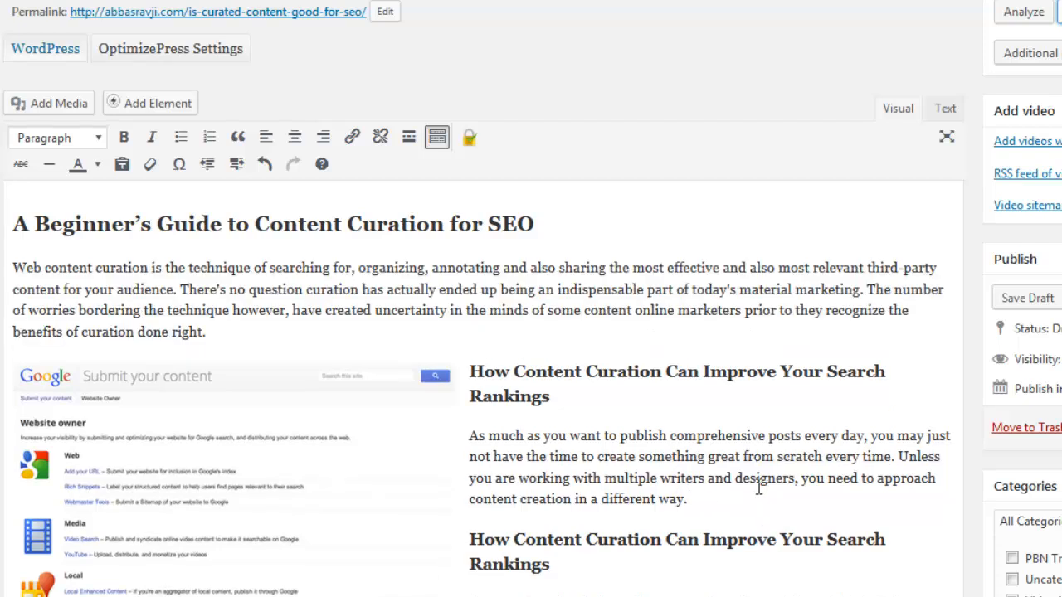
left_click_drag(713, 500, 470, 435)
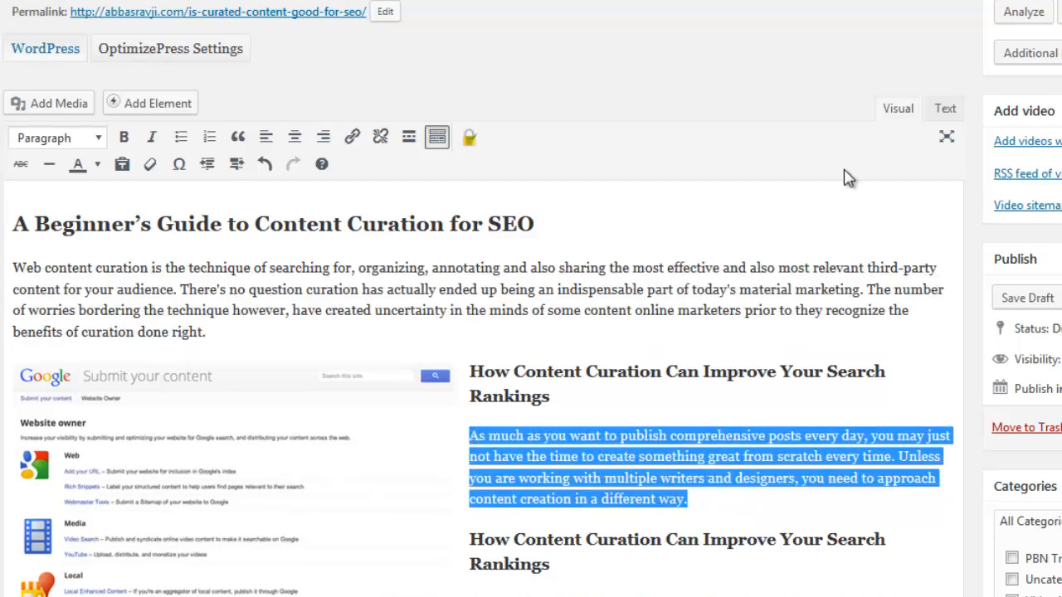
left_click(1061, 12)
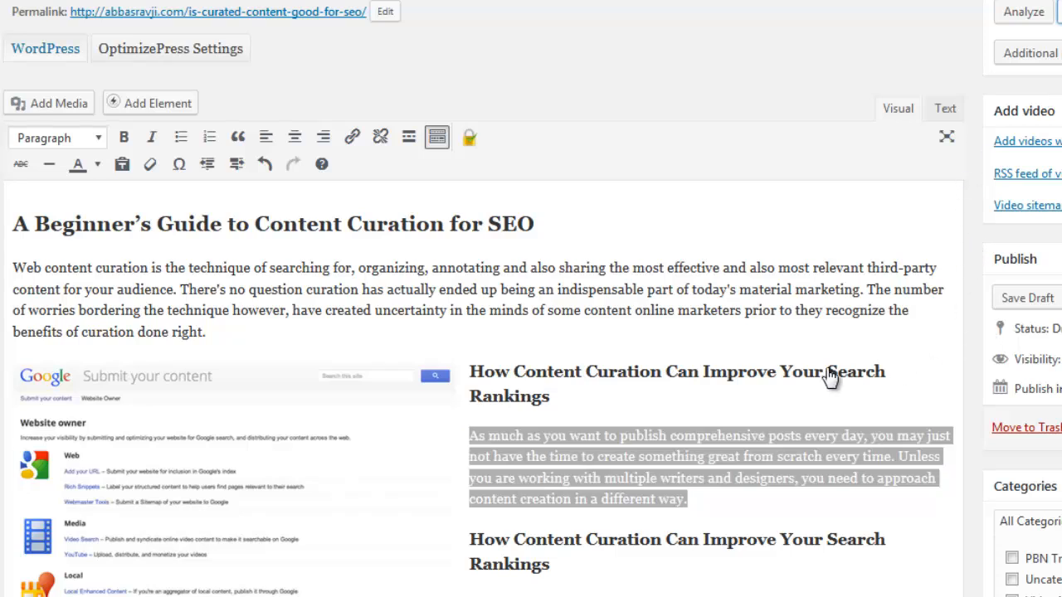
Automatically reword the Content Curation and Elevation paragraphs under the second "How Content Curation Can Improve Your Search Rankings" heading
scroll(937, 392, "down", 3)
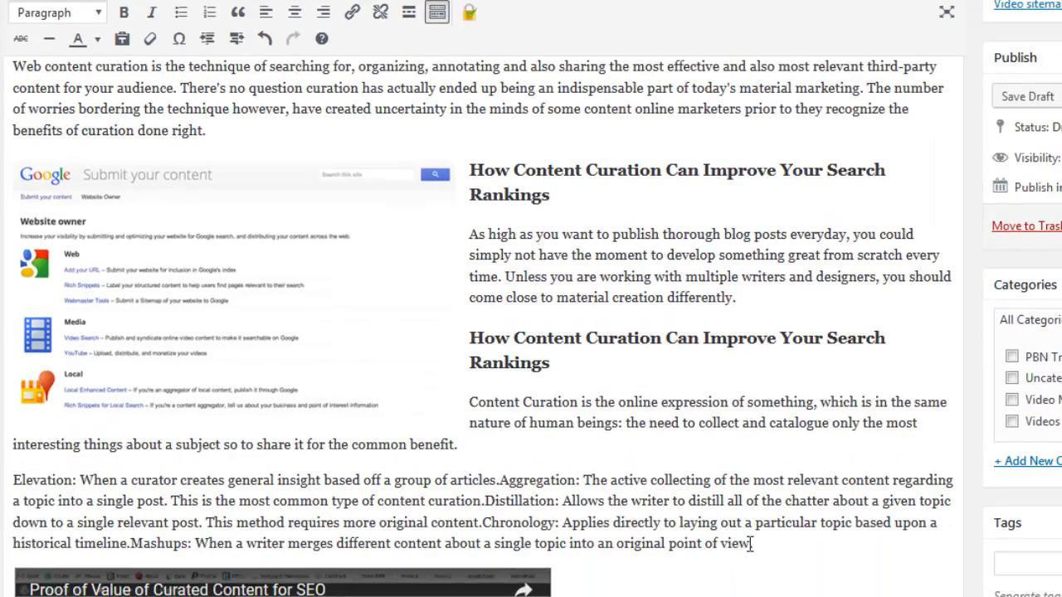
left_click_drag(753, 544, 470, 402)
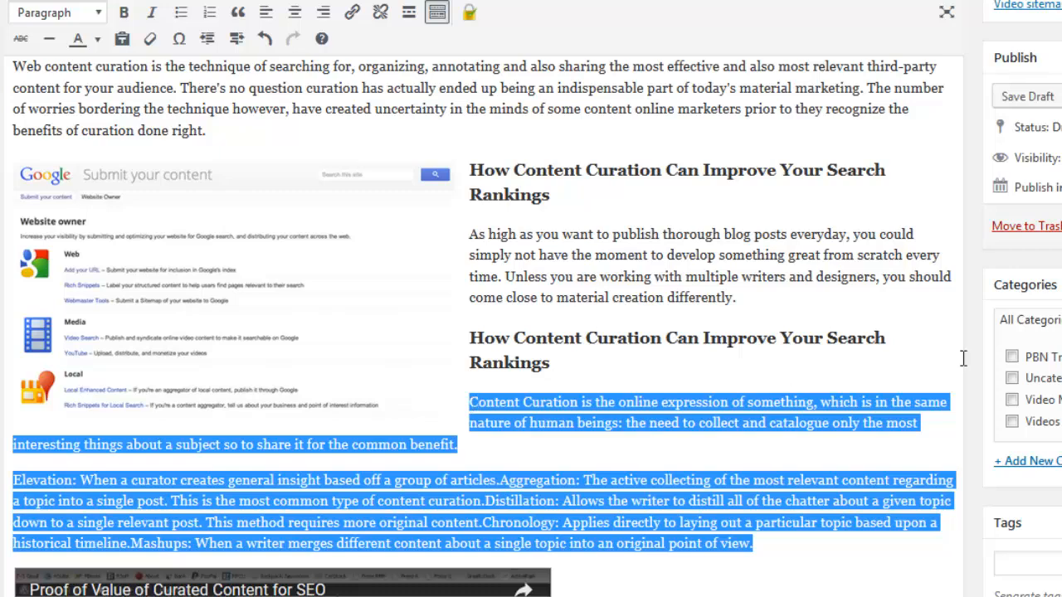
scroll(964, 359, "up", 5)
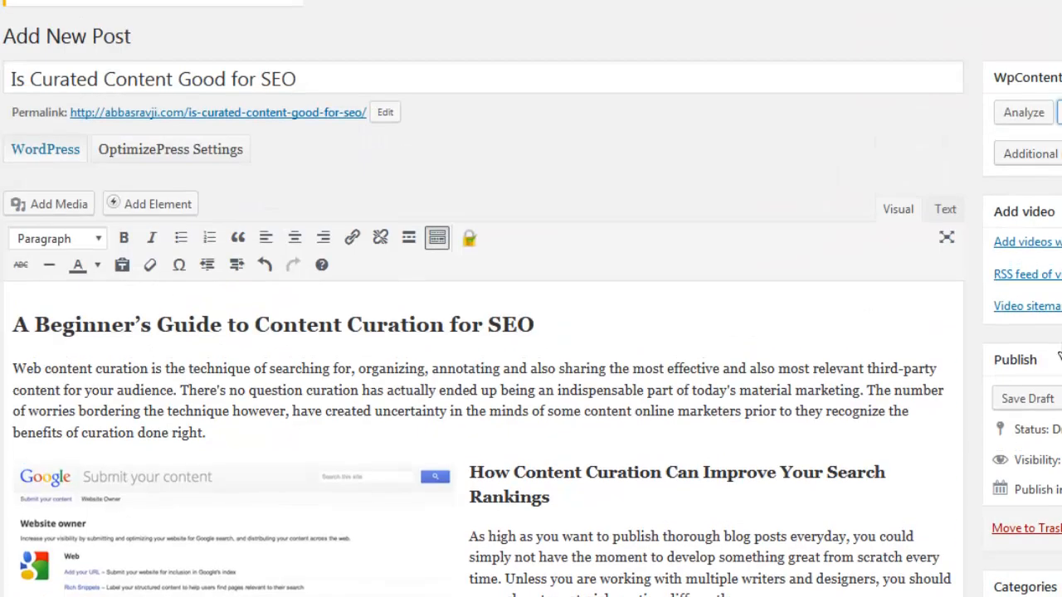
scroll(1037, 449, "down", 5)
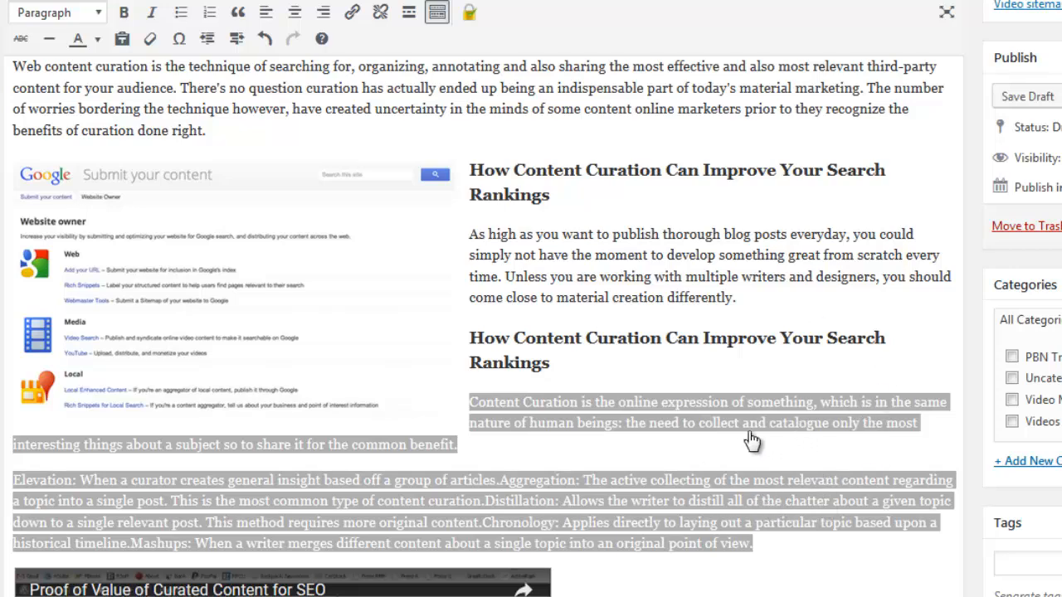
type("Web content Curation is the online expression of something, which is in the very same nature of people: the have to collect and catalogue only one of the most interesting features of a subject so to share it for the usual benefit. Elevation: When a manager creates basic insight based off a team of articles.Aggregation: The energetic accumulating of the most pertinent content regarding a topic into a single blog post. This is the most usual kind of material curation.Distillation: Enables the author to boil down all the chatter concerning an offered topic down to a single appropriate message. This approach requires a lot more initial content.Chronology: Applies straight to outlining a particular subject based upon a historical timeline.Mashups: When an author combines different content concerning a solitary topic into an original factor of sight.")
Automatically reword the paragraph under the "The Benefits of Content Curation for SEO" heading
scroll(779, 493, "down", 7)
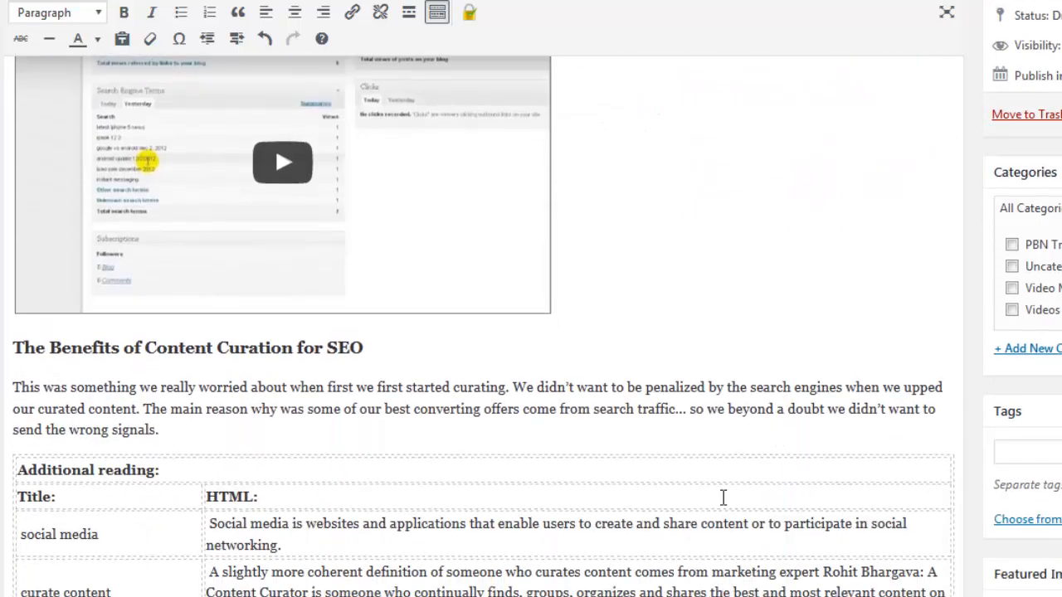
left_click_drag(178, 379, 12, 338)
scroll(987, 333, "up", 3)
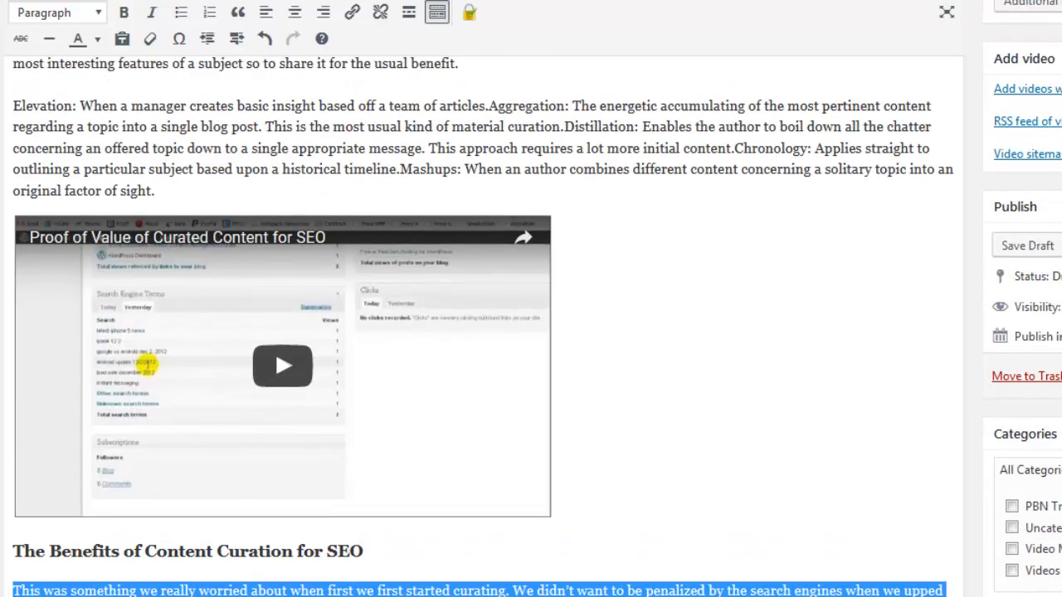
scroll(958, 439, "down", 8)
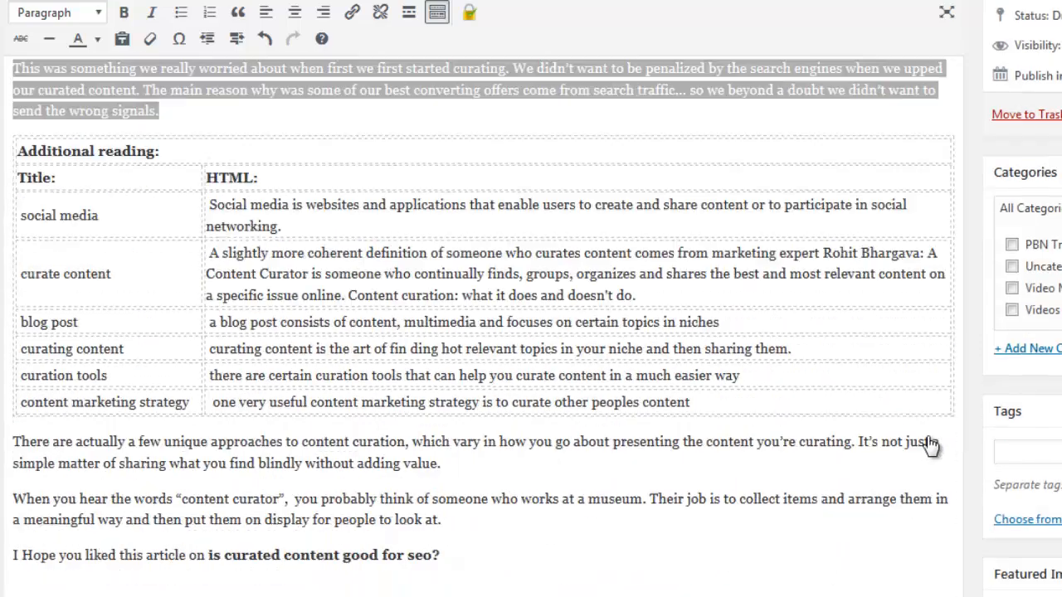
scroll(754, 494, "up", 3)
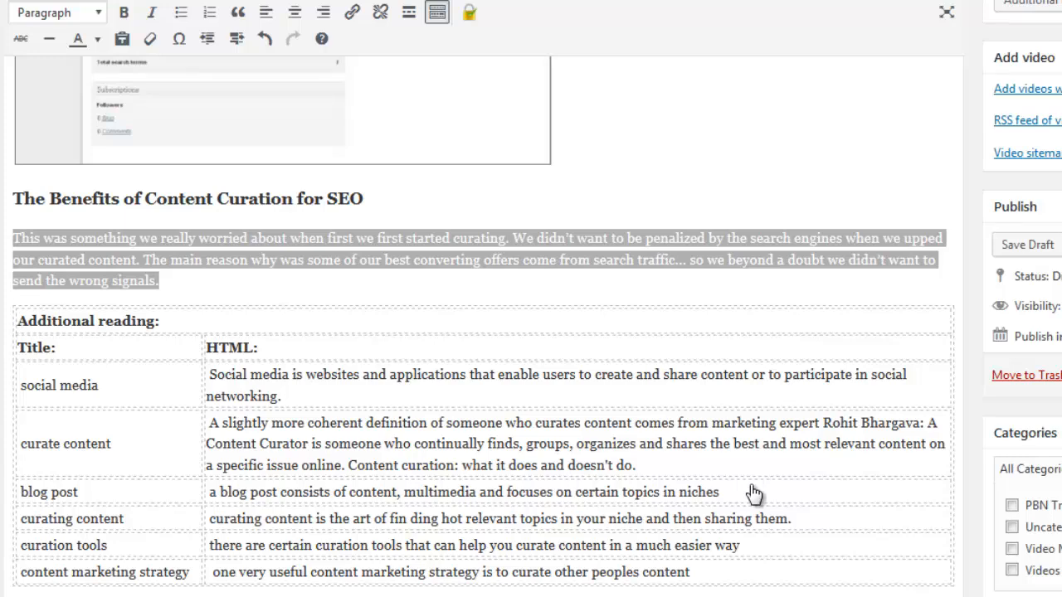
Automatically reword the two paragraphs between the Additional reading table and the closing "I Hope you liked this article" line
scroll(752, 488, "down", 3)
left_click_drag(446, 472, 142, 387)
left_click(141, 384)
left_click_drag(449, 440, 8, 359)
scroll(1008, 341, "up", 5)
scroll(1008, 342, "up", 4)
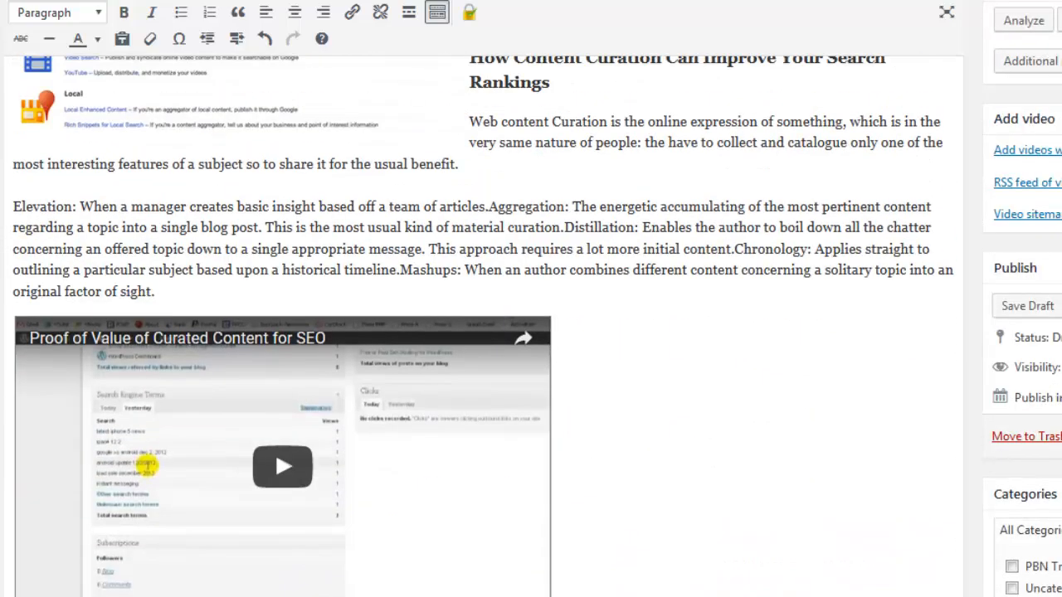
scroll(870, 467, "down", 8)
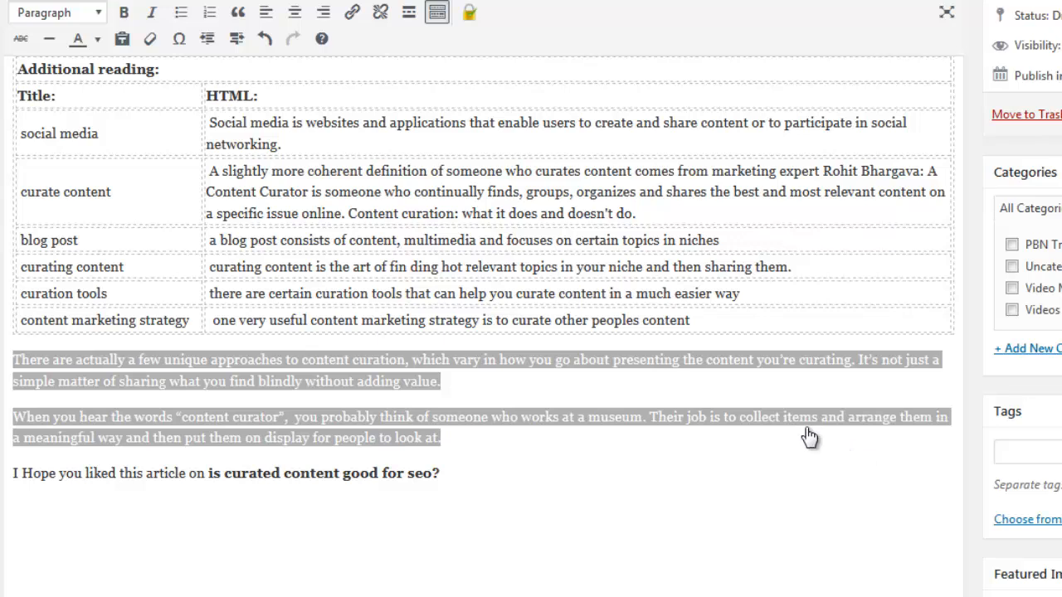
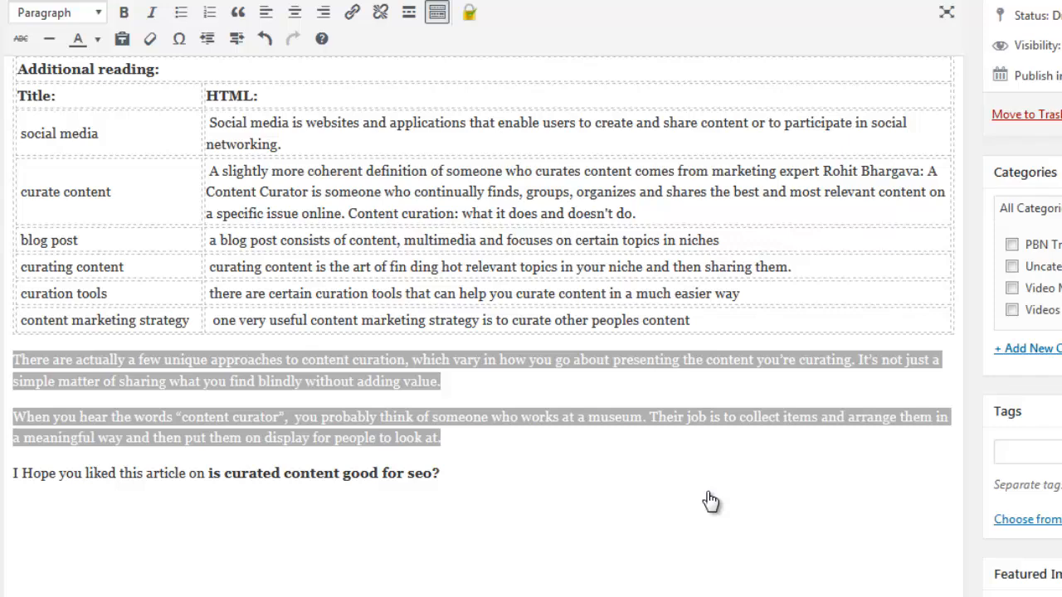
type("There are actually a few one-of-a-kind techniques to material curation, which differ in just how you go about presenting the web content you're curating. It's not just a simple issue of sharing just what you discover blindly without adding value. When you listen to the words \"content curator\", you probably think about a person that functions at a museum. Their job is to gather things as well as prepare them in a purposeful way as well as after that put them on display for people to look at.")
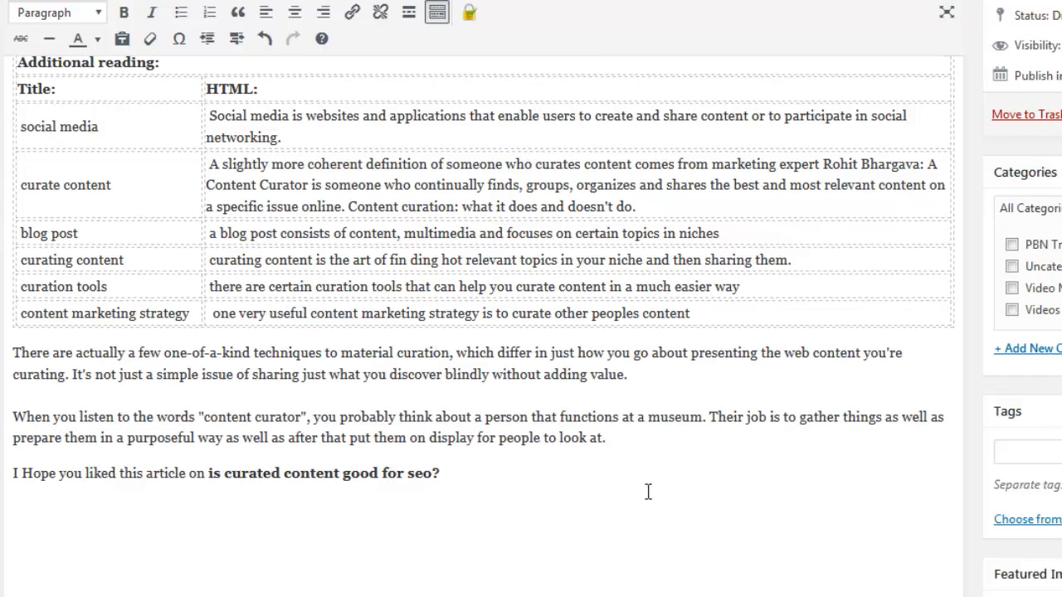
Publish the post and open its permalink in a new browser tab
scroll(648, 492, "up", 20)
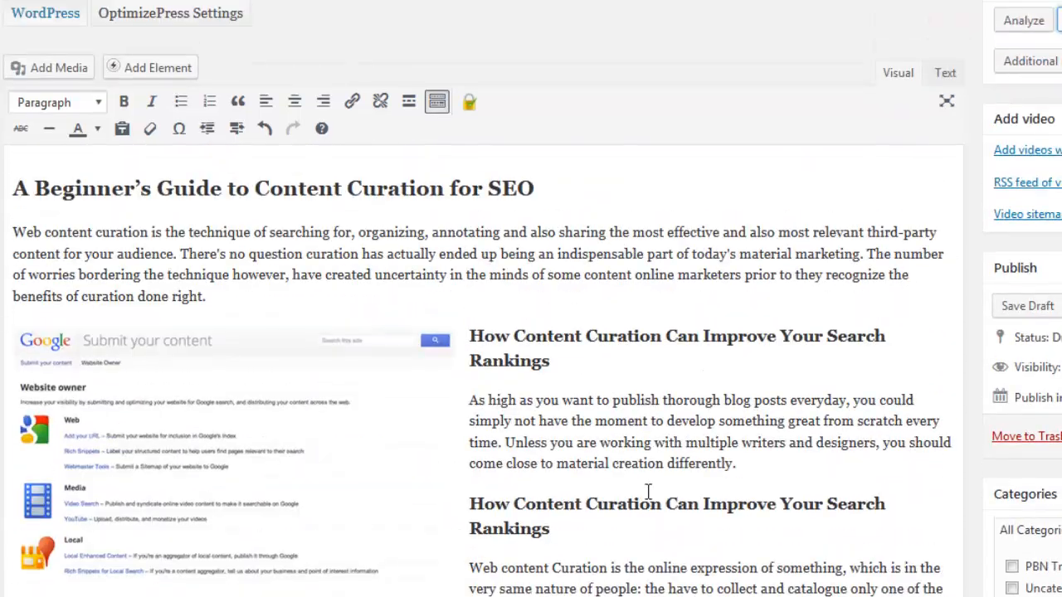
scroll(648, 492, "up", 3)
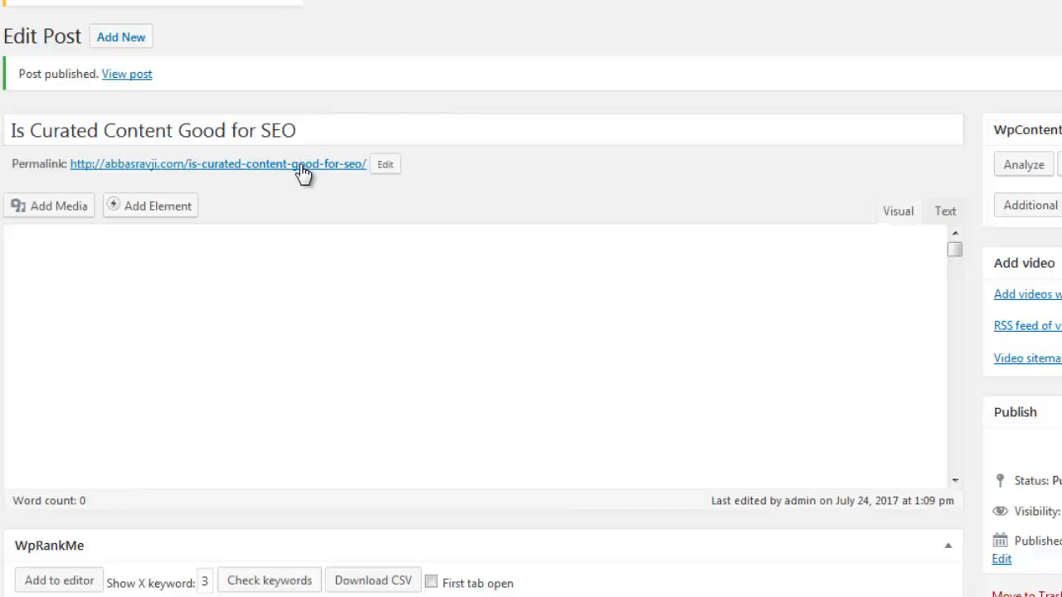
right_click(304, 173)
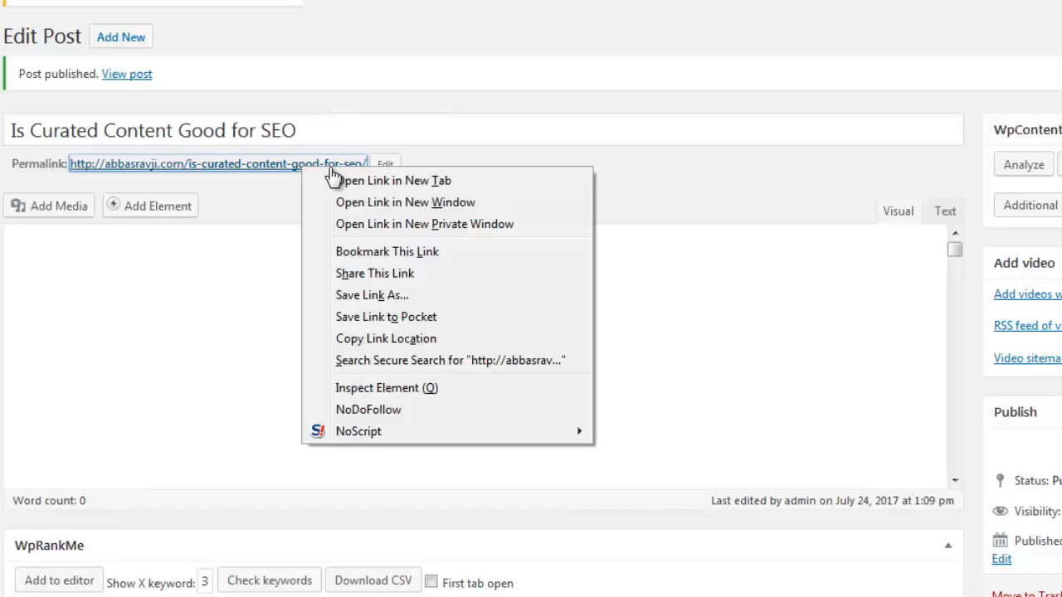
left_click(351, 181)
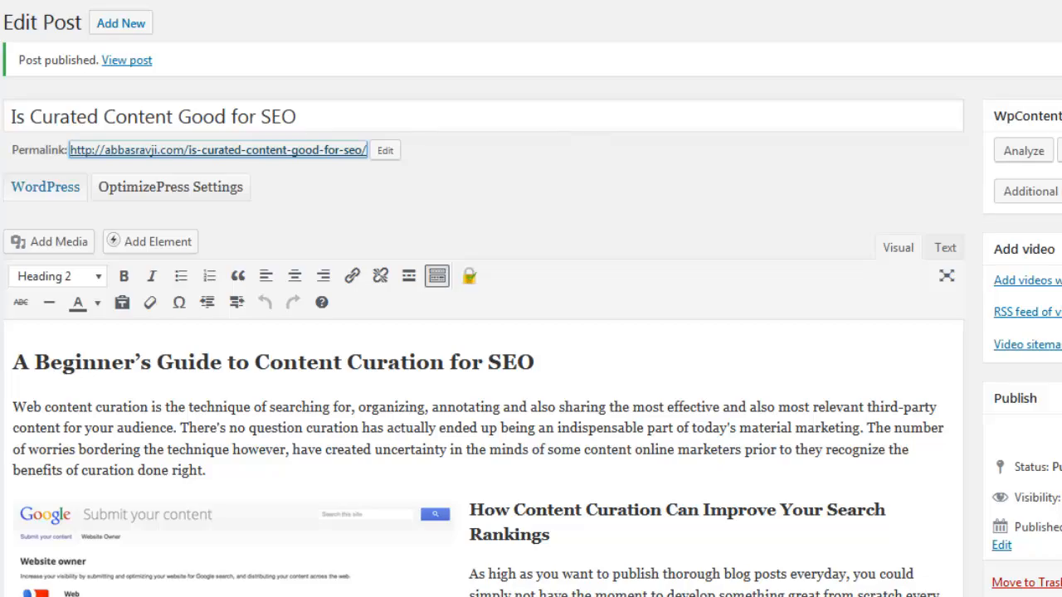
key("ctrl+Tab")
right_click(204, 0)
left_click(225, 0)
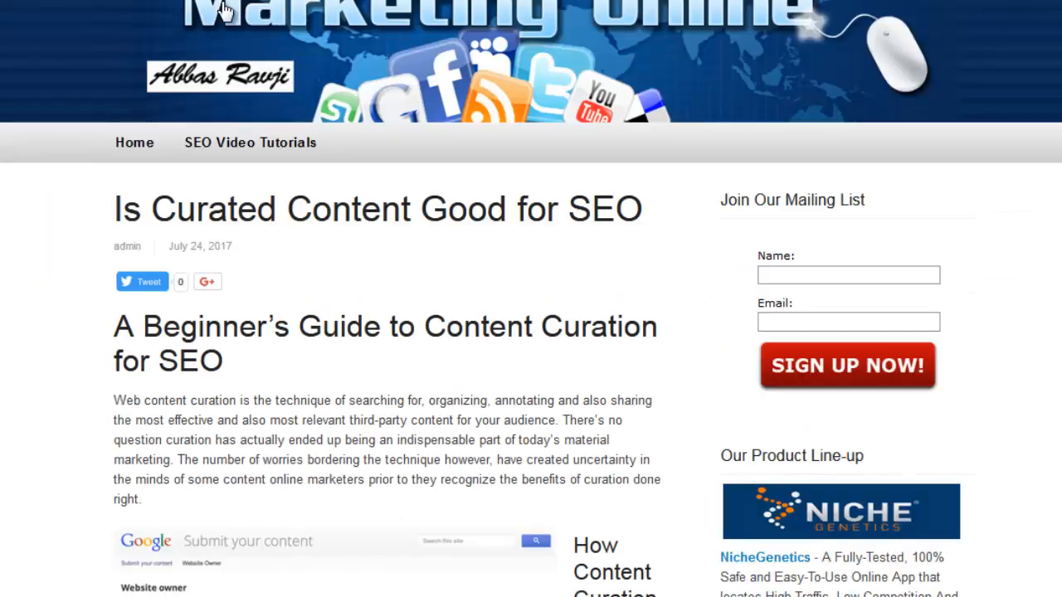
Review the live post and check the curation tools, blog post and curating content entries in its additional reading box
scroll(64, 240, "down", 10)
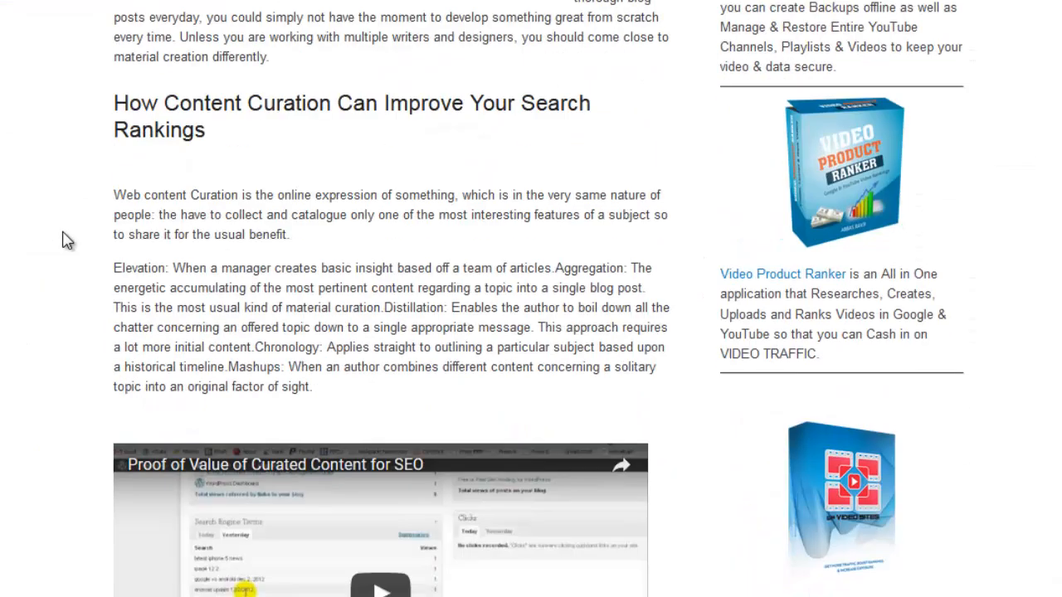
scroll(64, 239, "down", 13)
scroll(64, 240, "up", 8)
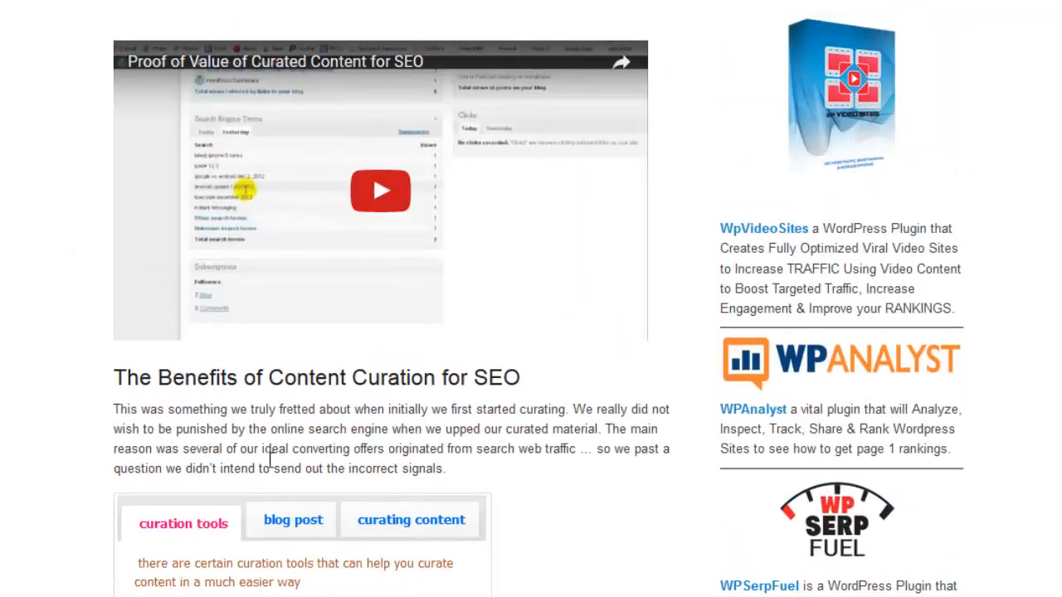
scroll(270, 462, "down", 3)
left_click(293, 220)
left_click(356, 229)
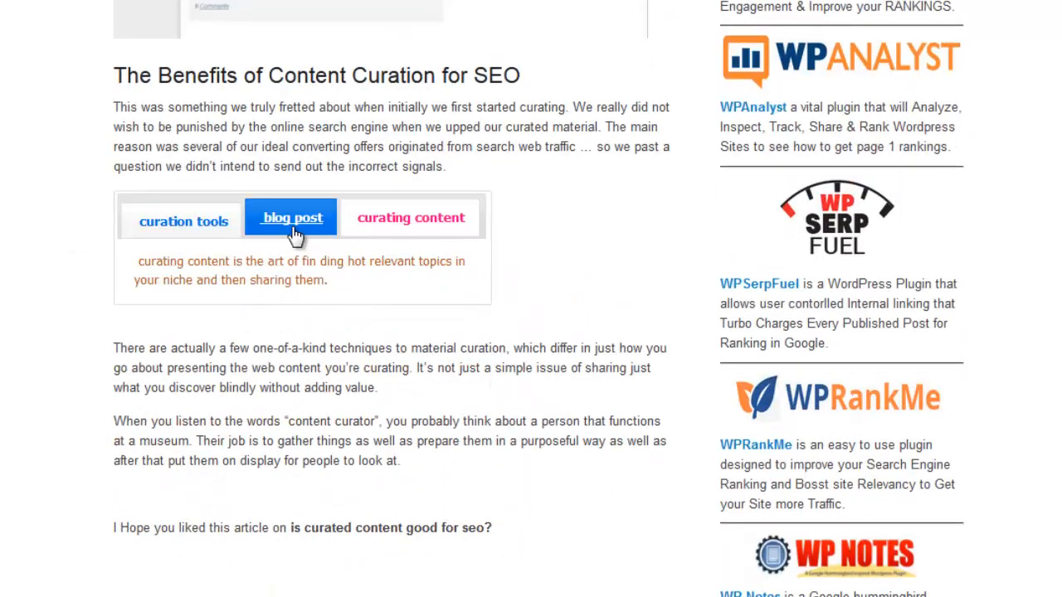
left_click(295, 236)
left_click(220, 224)
scroll(174, 367, "down", 1)
scroll(173, 367, "up", 4)
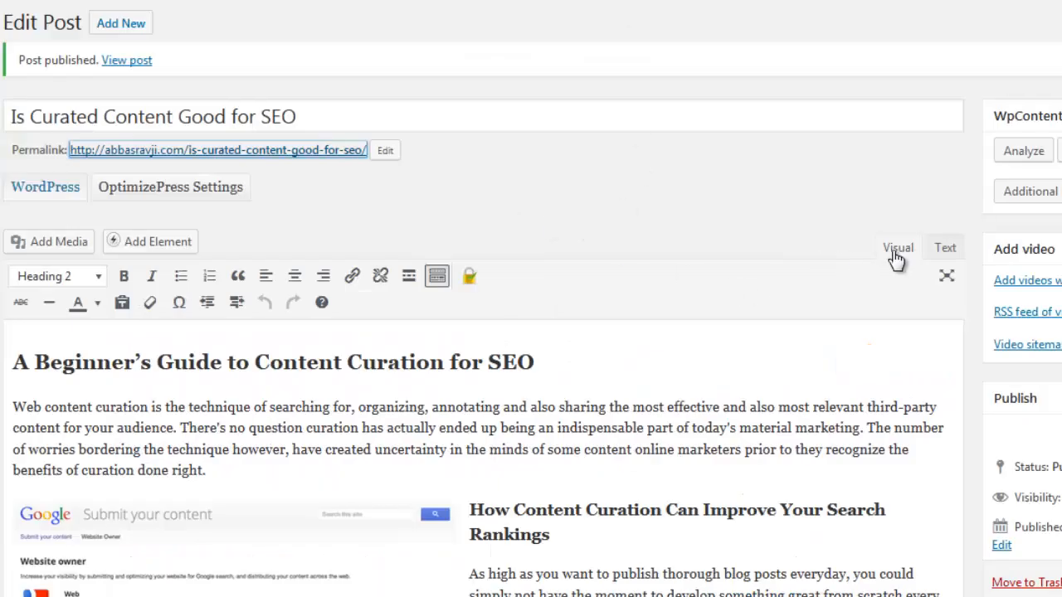
In the post's HTML source, add a line above the additional_reading table and set its data-pading-right-left attribute to 15
left_click(945, 248)
scroll(492, 465, "down", 5)
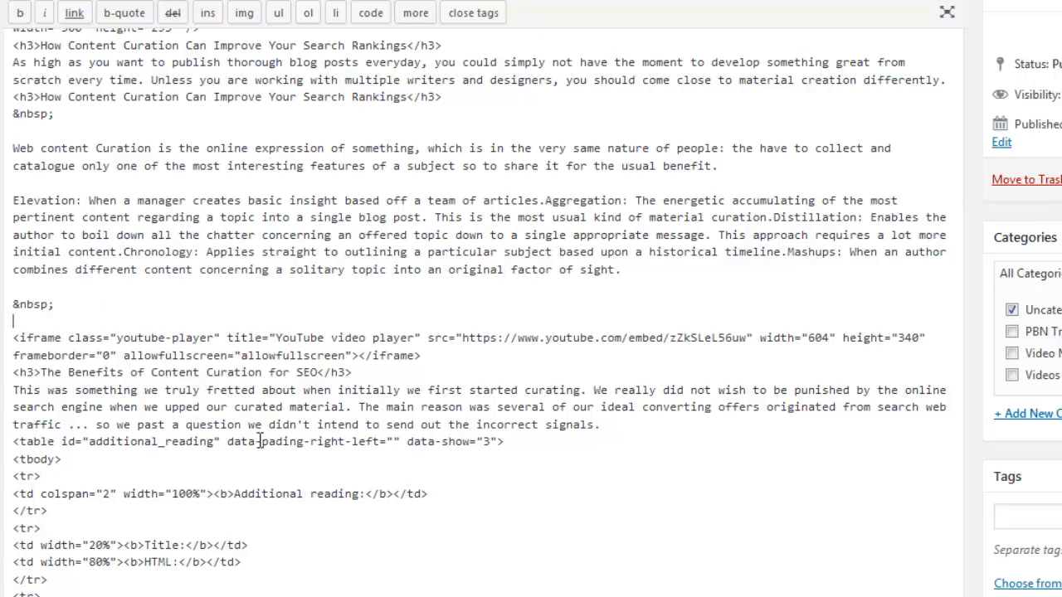
scroll(260, 440, "down", 5)
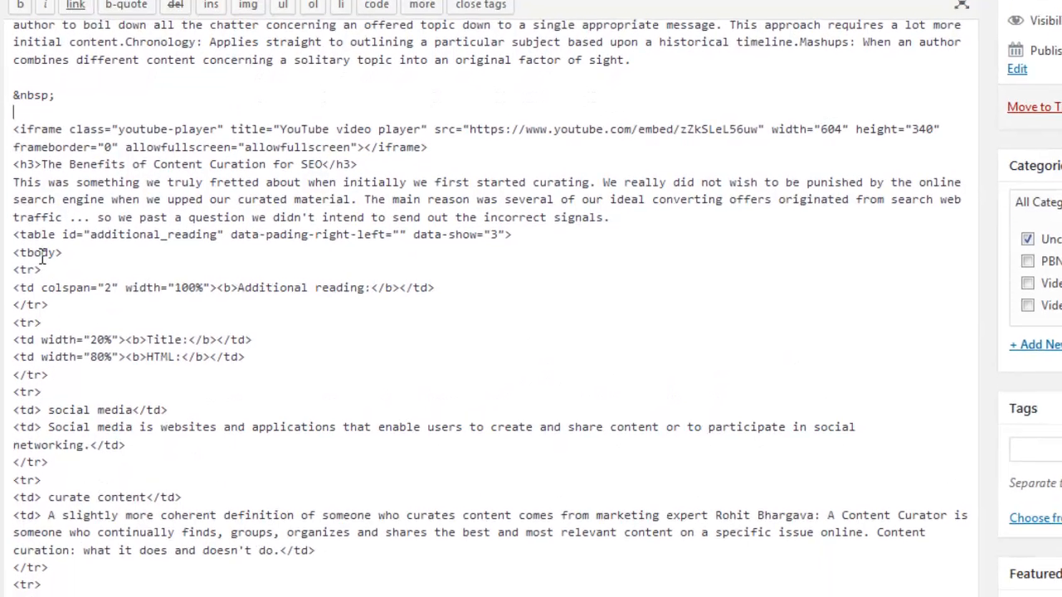
left_click(14, 235)
key("Return")
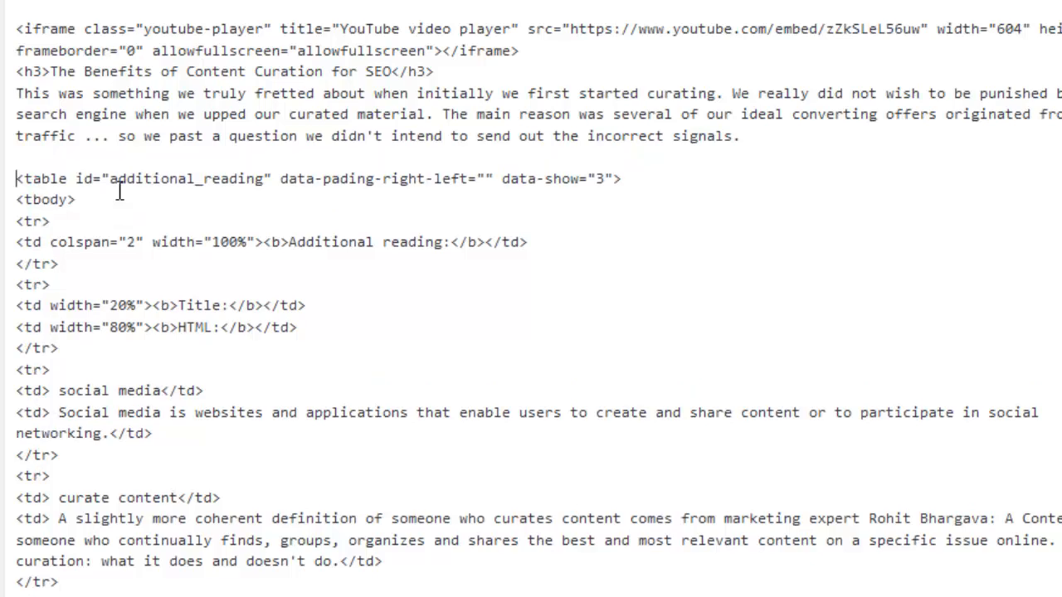
left_click(487, 179)
type("15")
Wrap the additional_reading table in a div with id "contentcurationtable" and align "center", and update the post
left_click(185, 158)
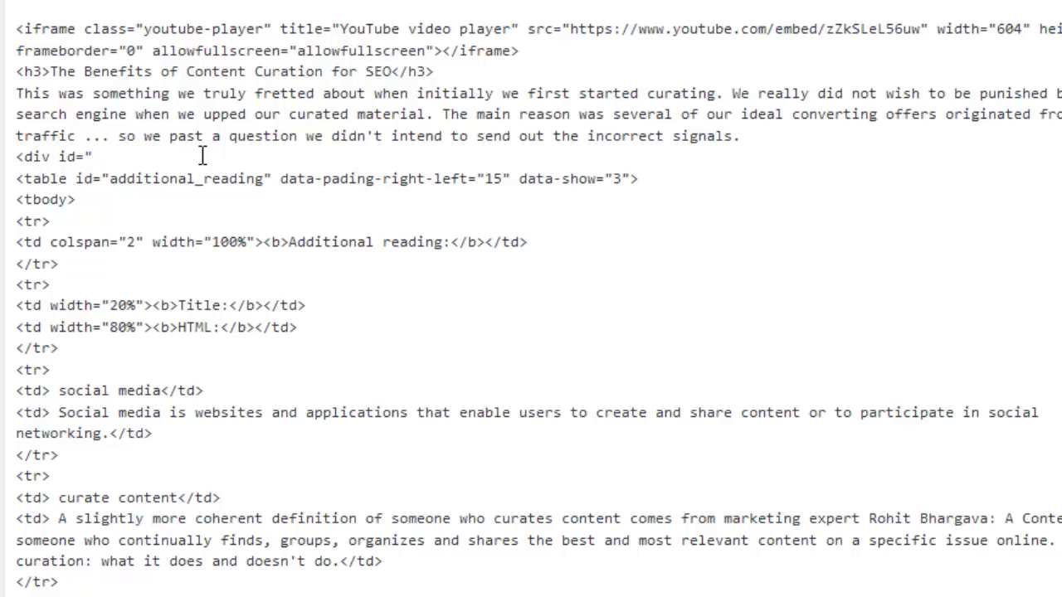
type("<div id=\"mytable")
key("BackSpace")
key("BackSpace")
key("BackSpace")
key("BackSpace")
type("contentcurationtable")
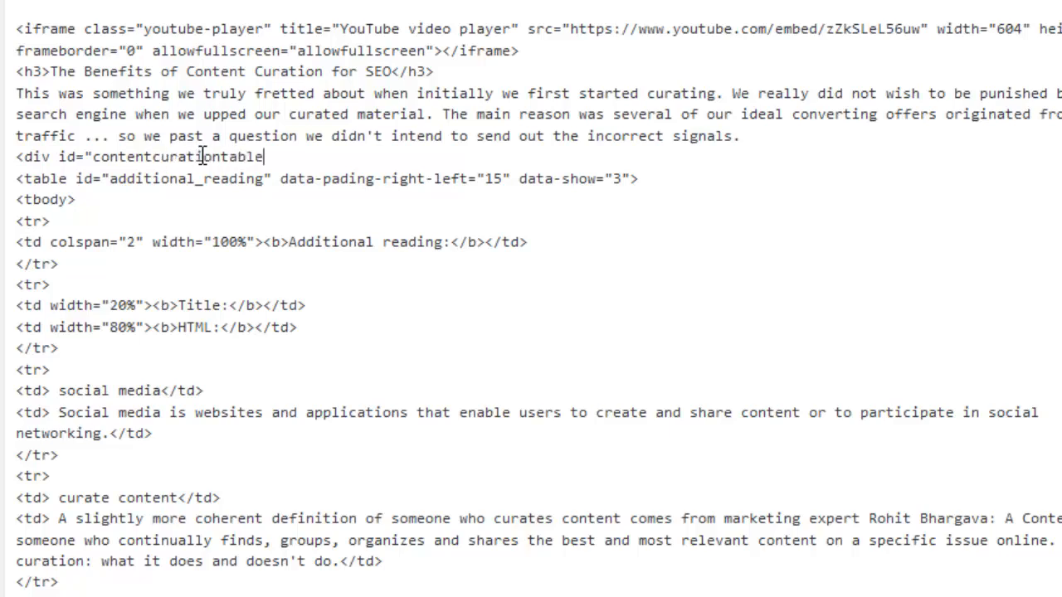
type("\" align=\"center\">")
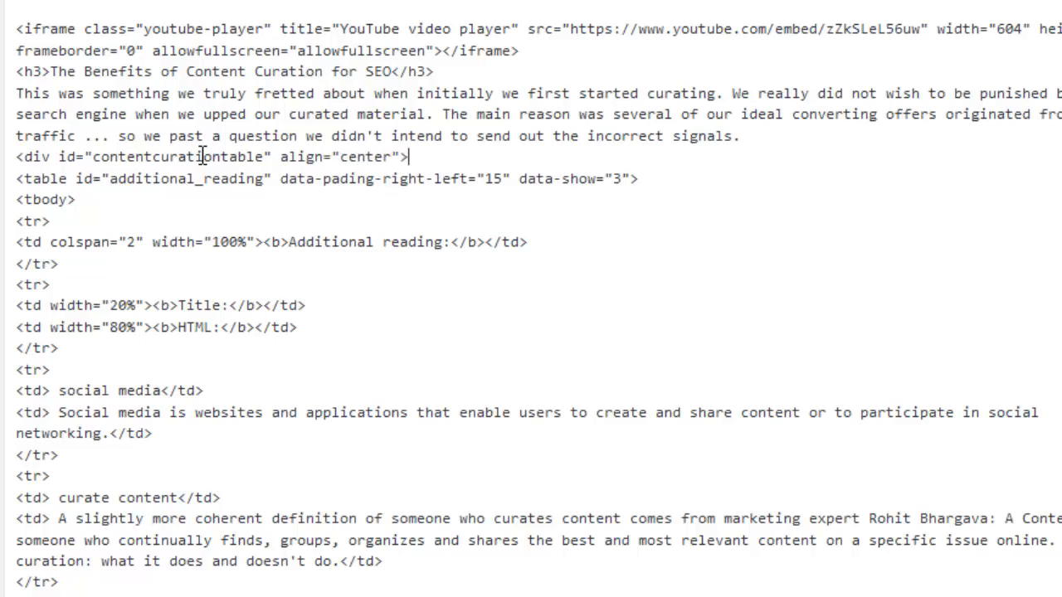
scroll(284, 240, "down", 10)
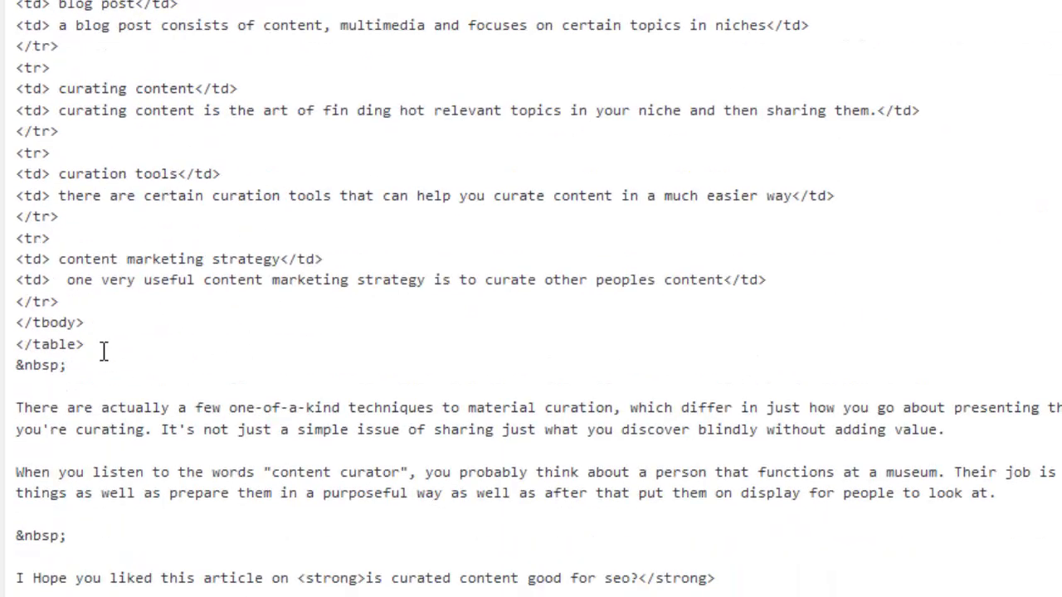
key("Return")
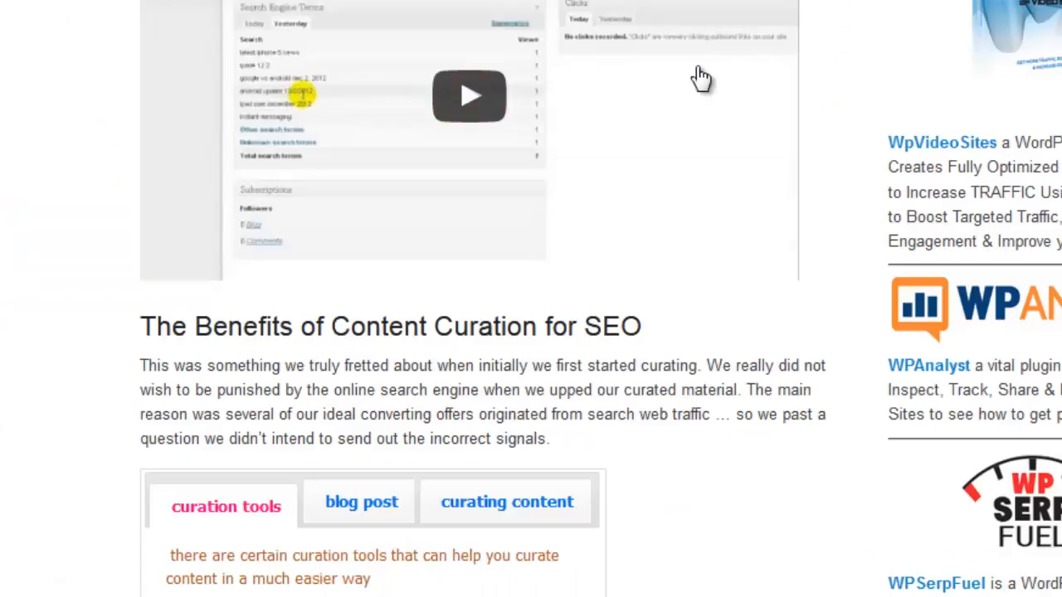
Reload the live post and check the placement and the blog post, curating content and social media entries of the additional reading box
key("F5")
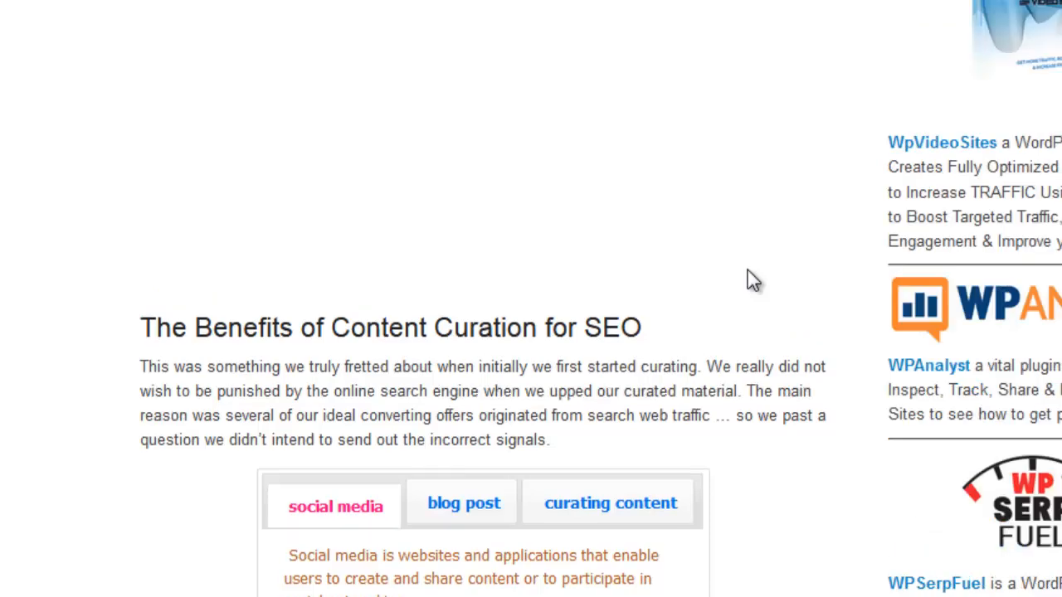
scroll(747, 274, "down", 4)
left_click(465, 206)
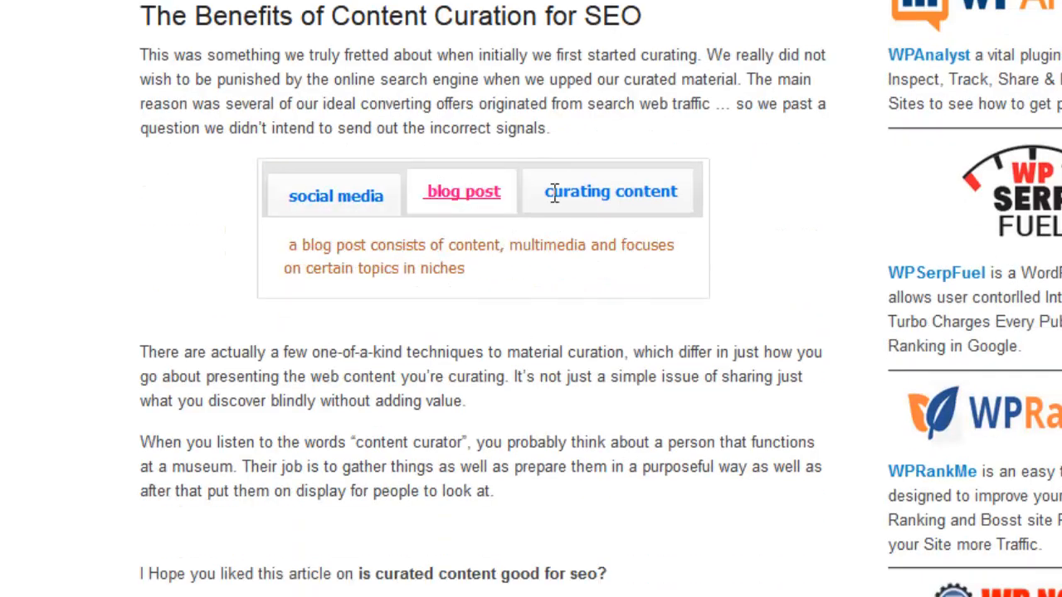
left_click(549, 196)
left_click(453, 197)
left_click(335, 195)
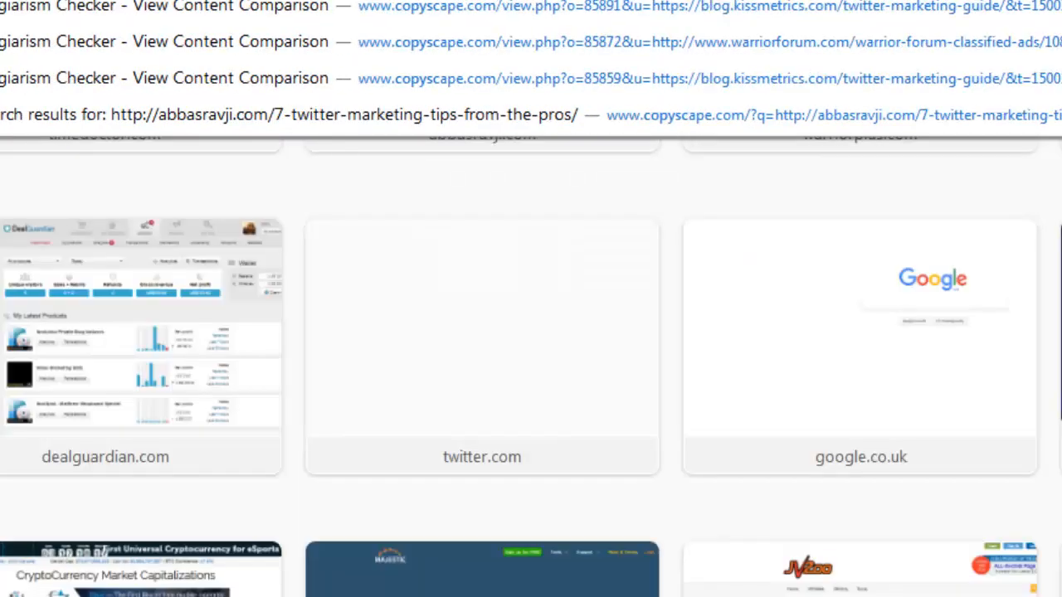
Open Copyscape, search for copies of the published post's URL, and review the matching results
key("Return")
type("http://abbasravji.com/is-curated-content-good-for-seo/")
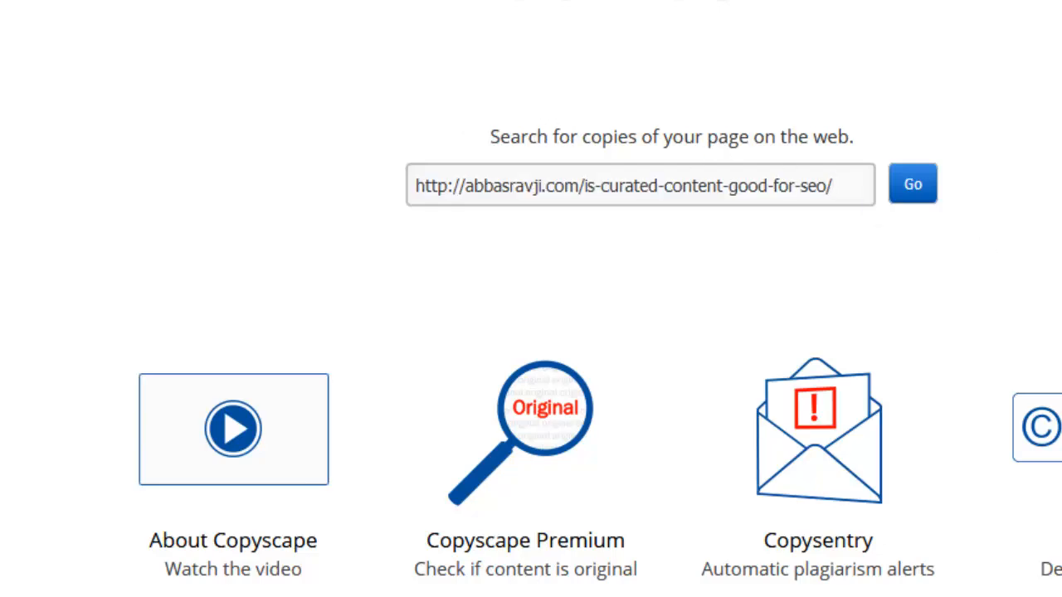
key("Return")
scroll(725, 332, "down", 3)
scroll(899, 361, "up", 3)
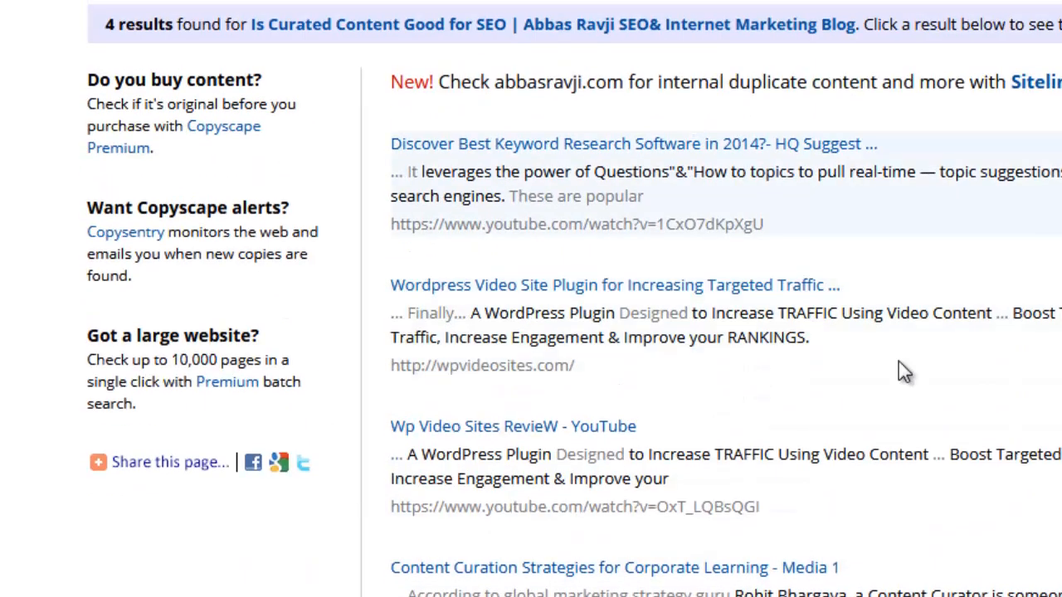
scroll(941, 545, "down", 3)
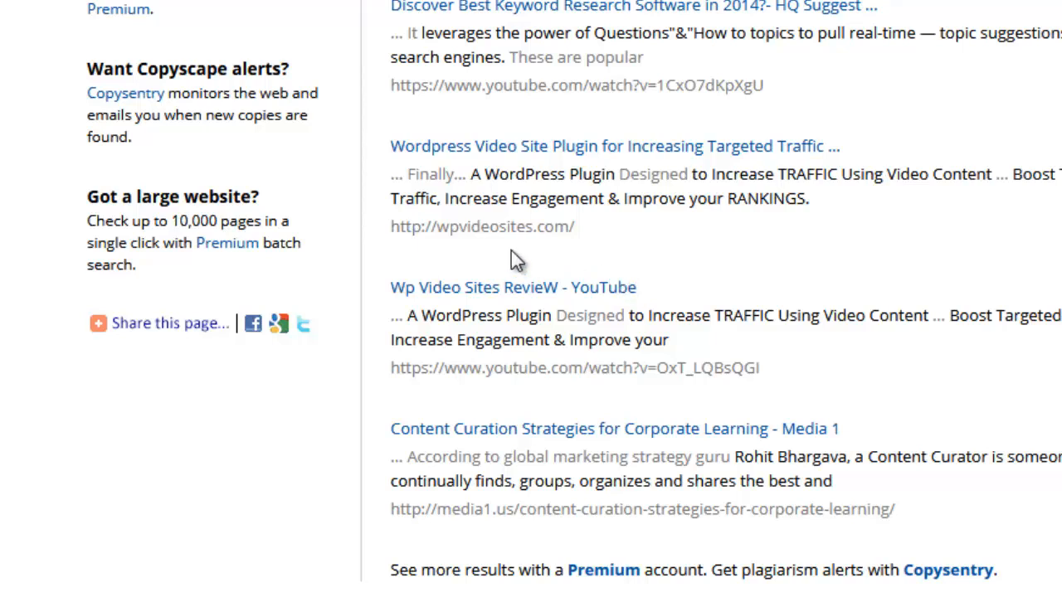
Examine the source URLs of the matching pages in the Copyscape results
left_click_drag(482, 228, 507, 234)
left_click_drag(503, 369, 600, 371)
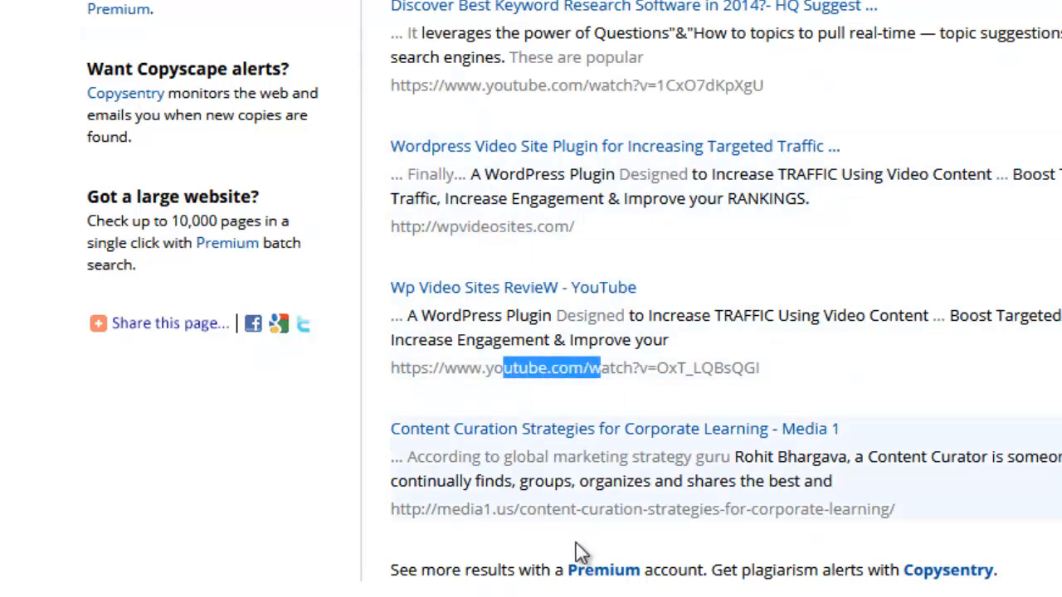
left_click_drag(466, 513, 622, 515)
left_click(622, 516)
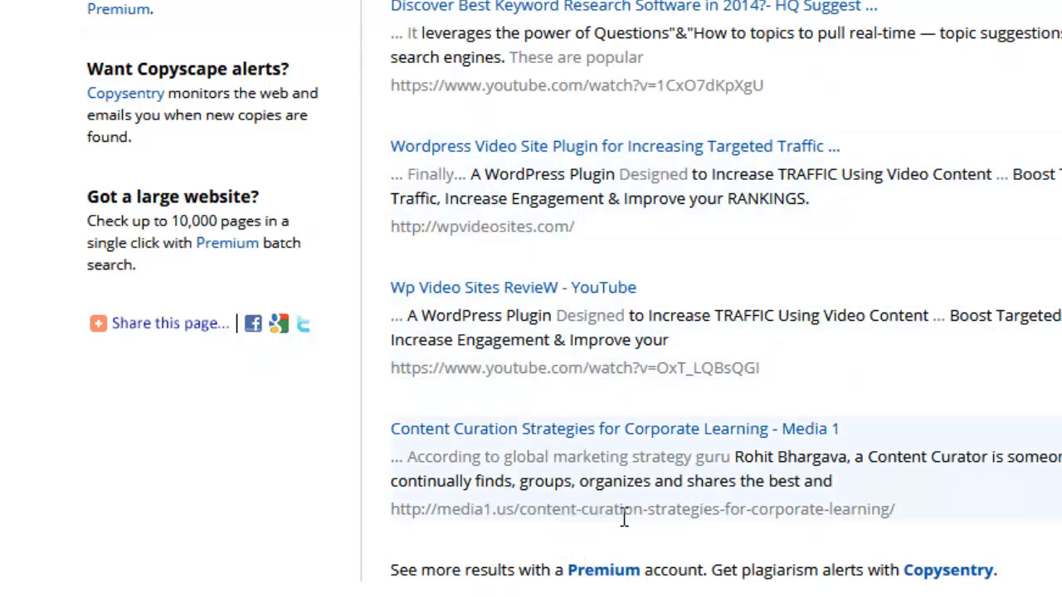
left_click_drag(583, 90, 645, 90)
left_click(645, 91)
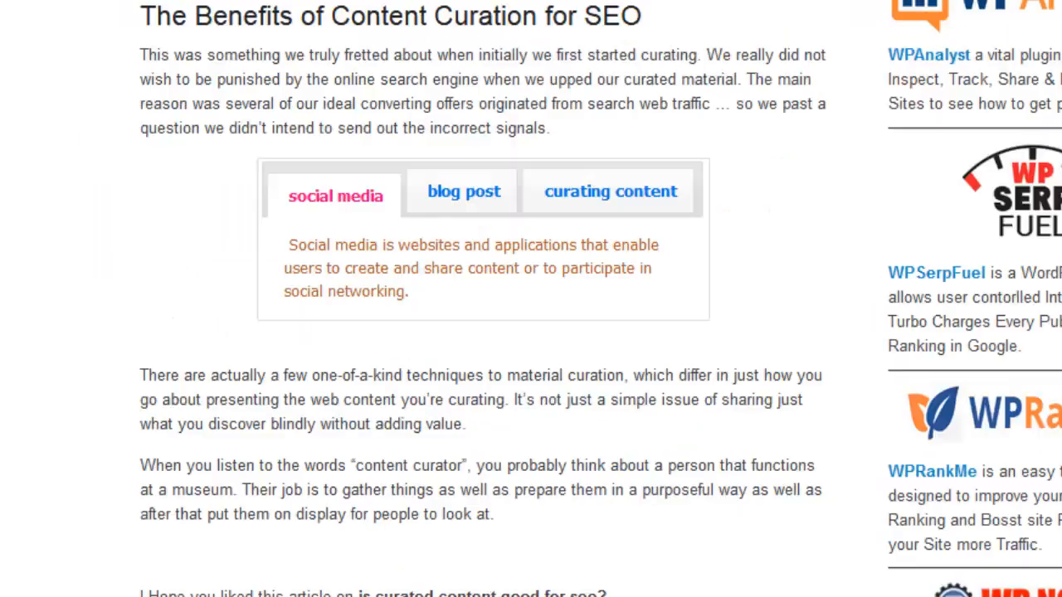
Look through the live "Is Curated Content Good for SEO" post and its sidebar product descriptions for the text matched by Copyscape
scroll(709, 193, "down", 5)
scroll(393, 276, "up", 5)
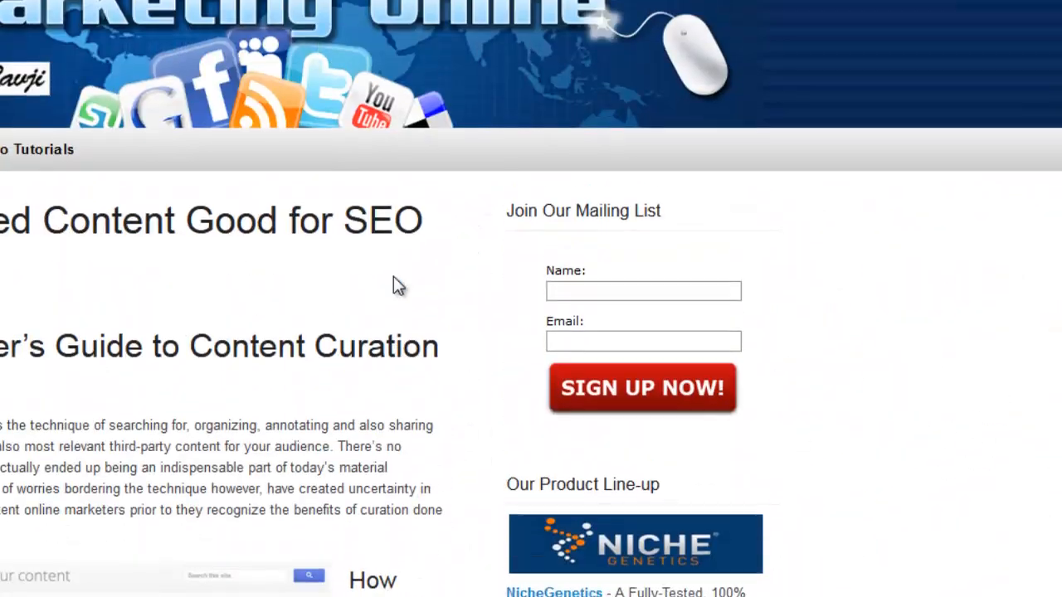
scroll(189, 357, "down", 8)
scroll(189, 368, "down", 10)
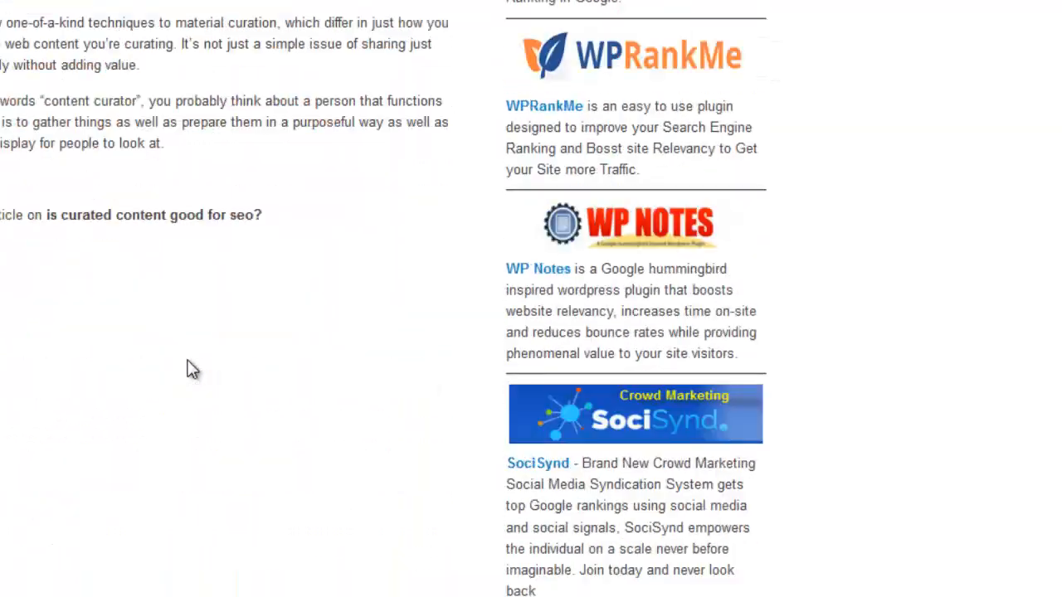
scroll(576, 536, "down", 5)
scroll(576, 531, "up", 8)
scroll(576, 527, "up", 12)
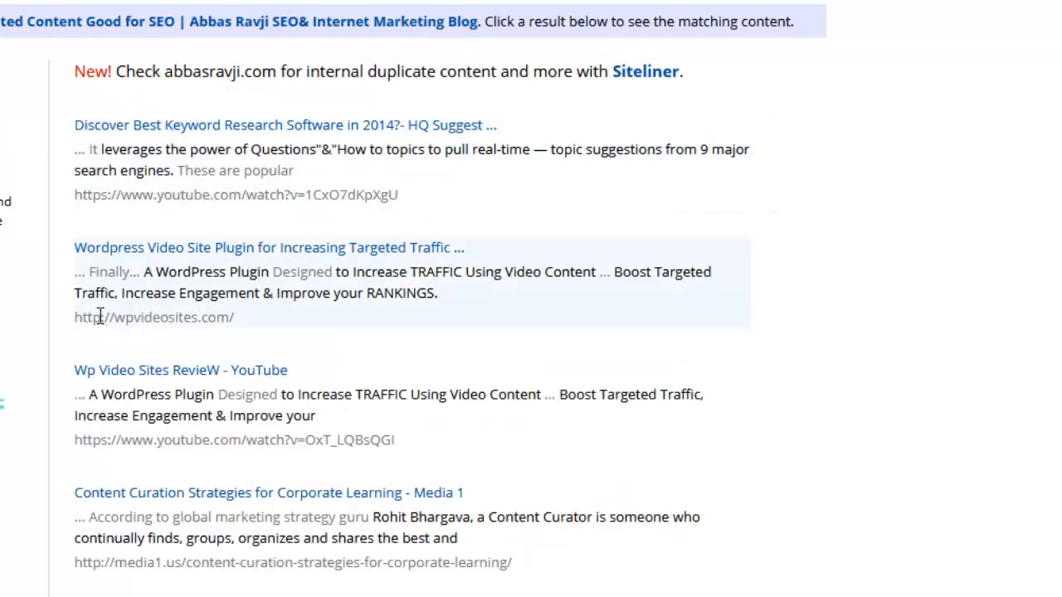
Compare the wpvideosites.com match with the sidebar product descriptions on the "Rank in Google using Curated Content" post
left_click_drag(101, 318, 195, 328)
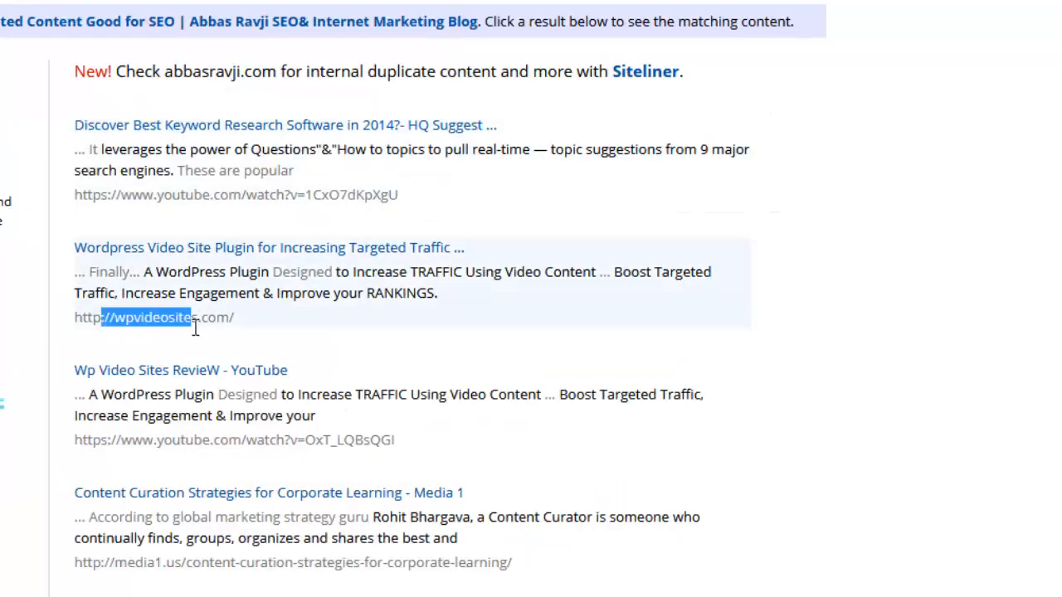
left_click(195, 329)
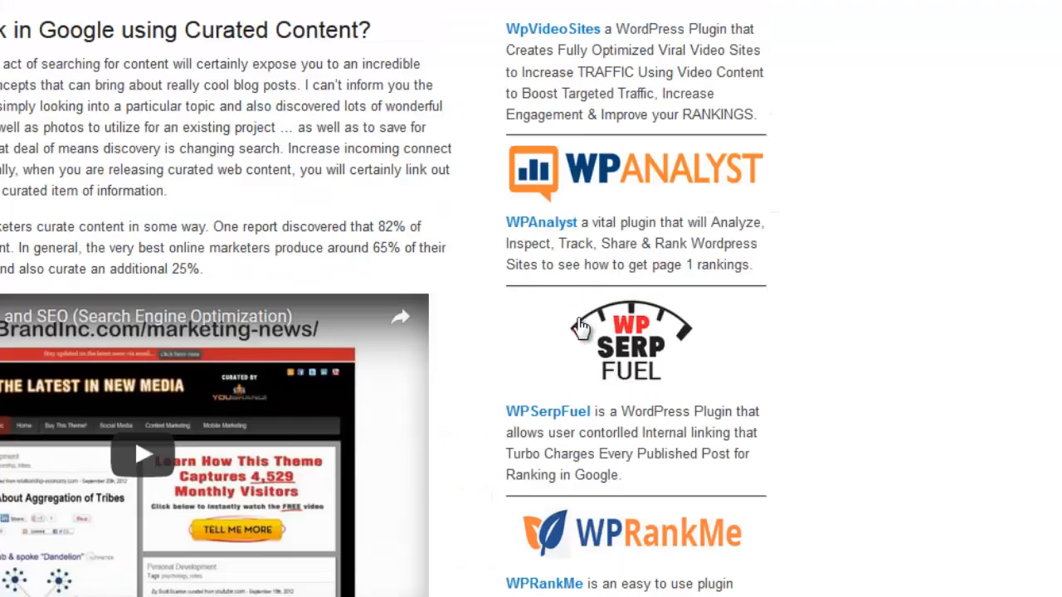
scroll(581, 327, "down", 4)
scroll(631, 257, "down", 4)
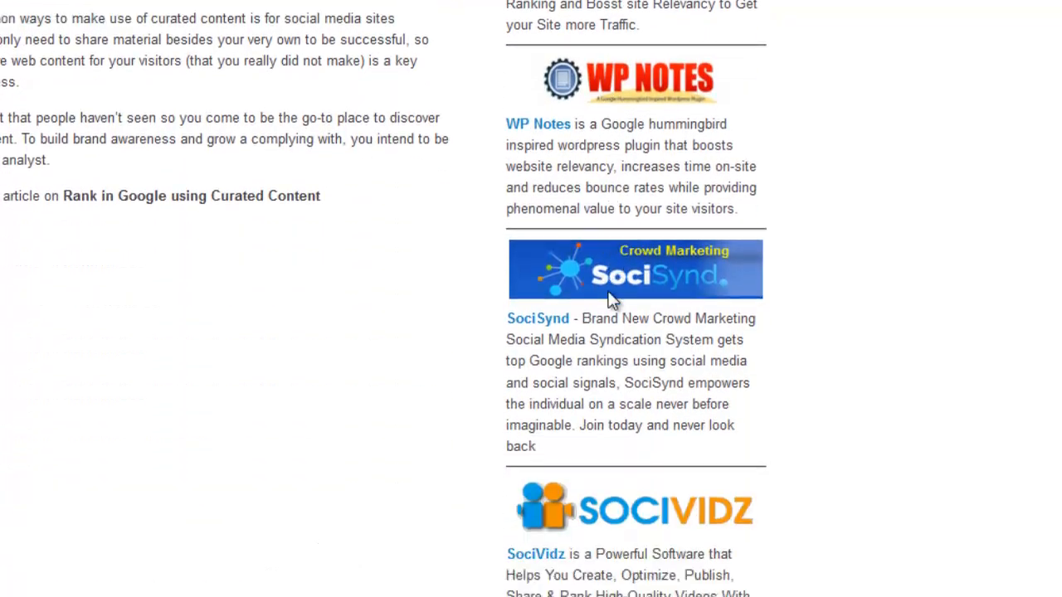
scroll(609, 292, "down", 2)
scroll(610, 292, "up", 10)
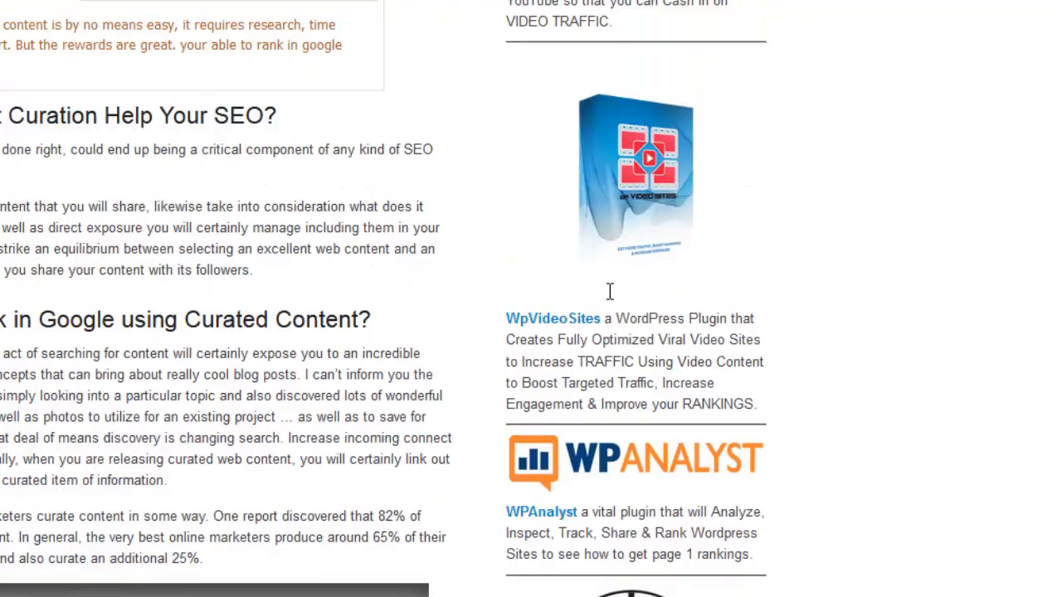
scroll(609, 292, "up", 4)
scroll(610, 303, "down", 1)
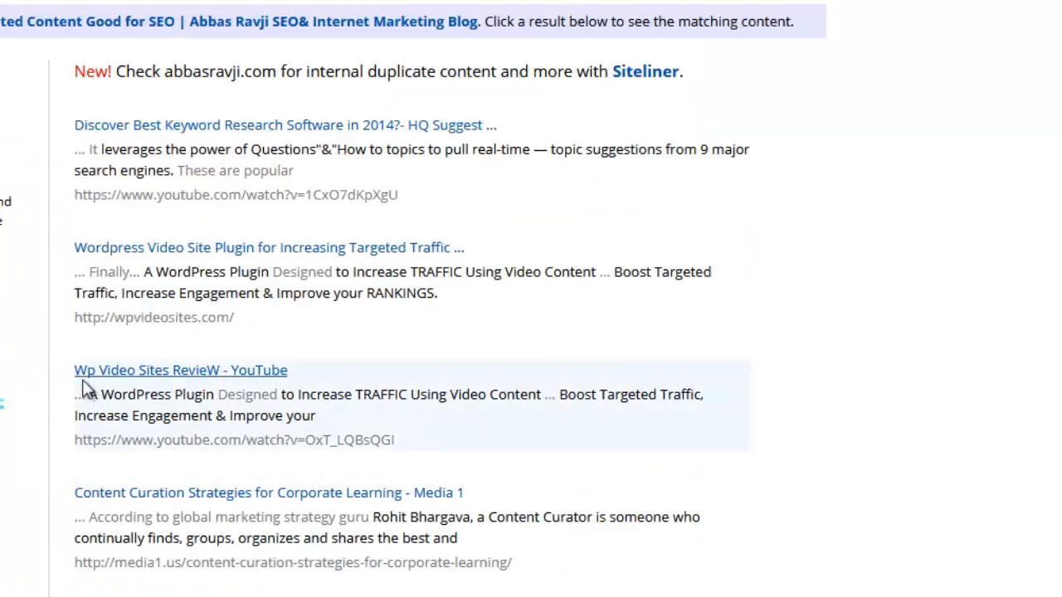
Recheck the wpvideosites.com and YouTube matches in the Copyscape results, including the HQ Suggest video entry
left_click_drag(101, 318, 200, 318)
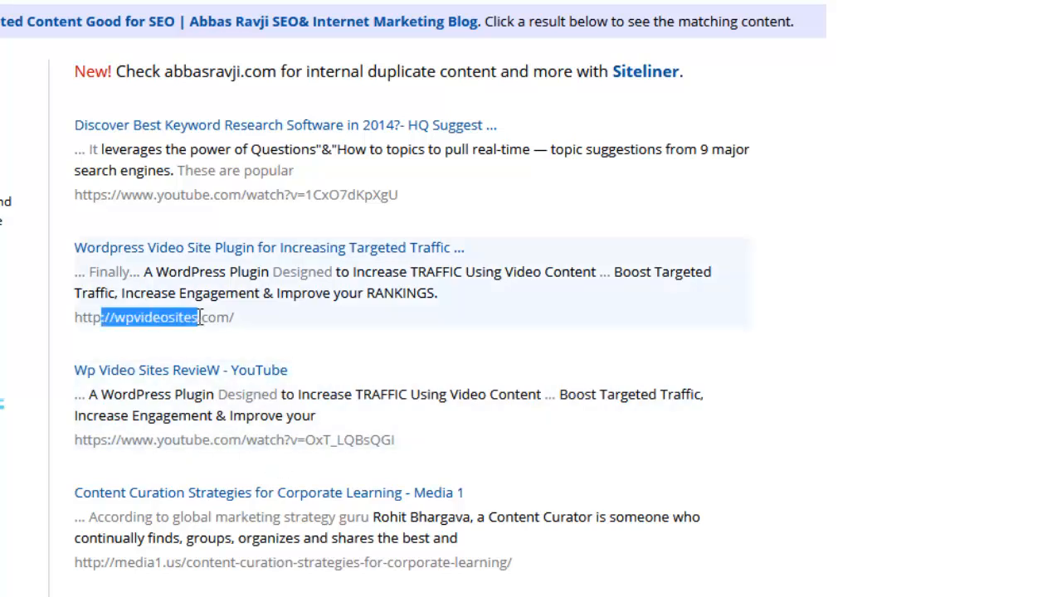
left_click_drag(142, 441, 273, 440)
left_click(272, 440)
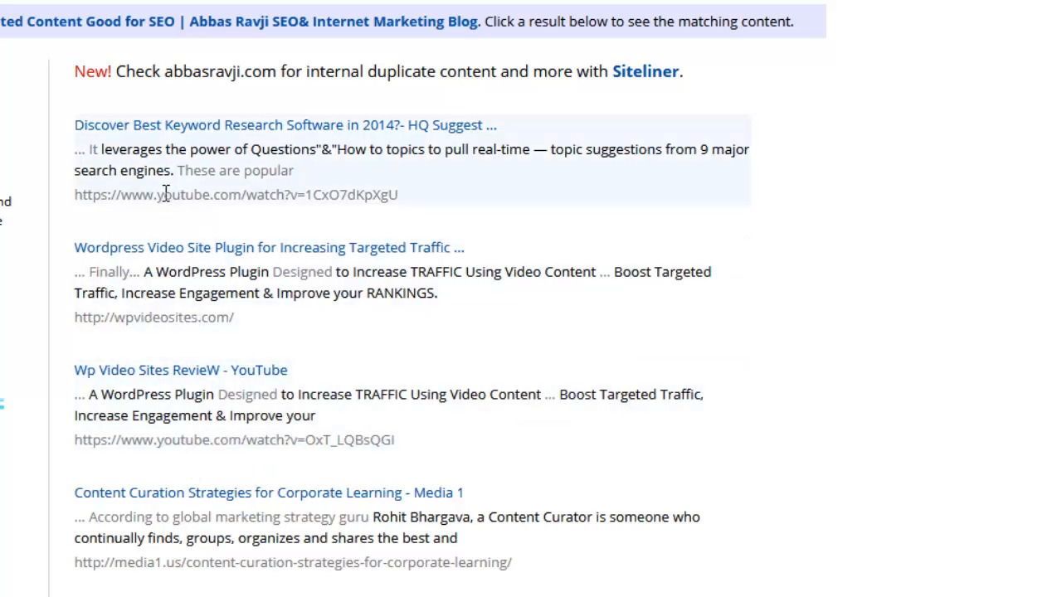
left_click_drag(133, 199, 329, 197)
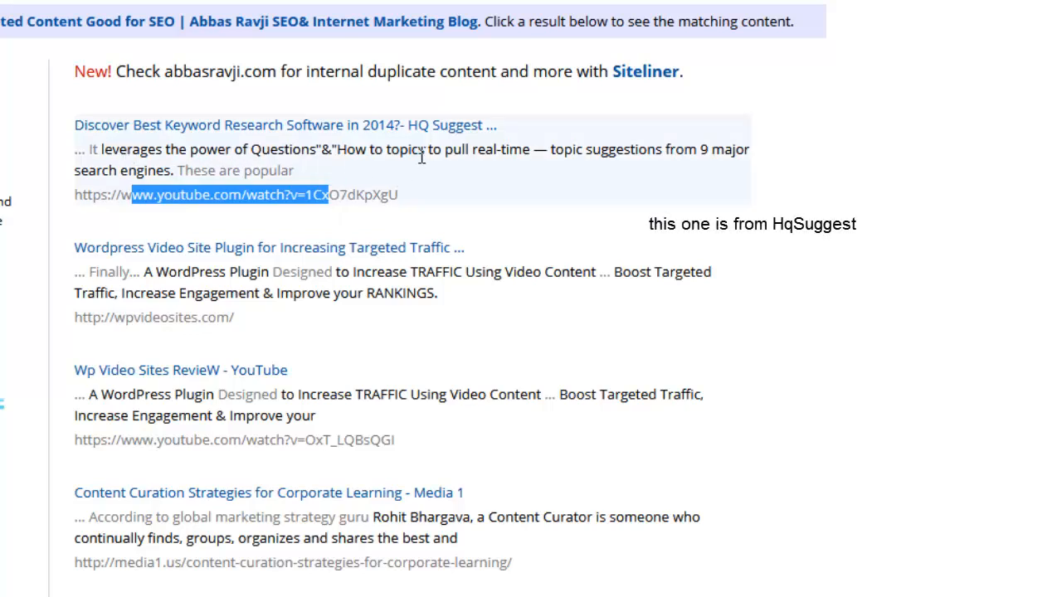
left_click(527, 157)
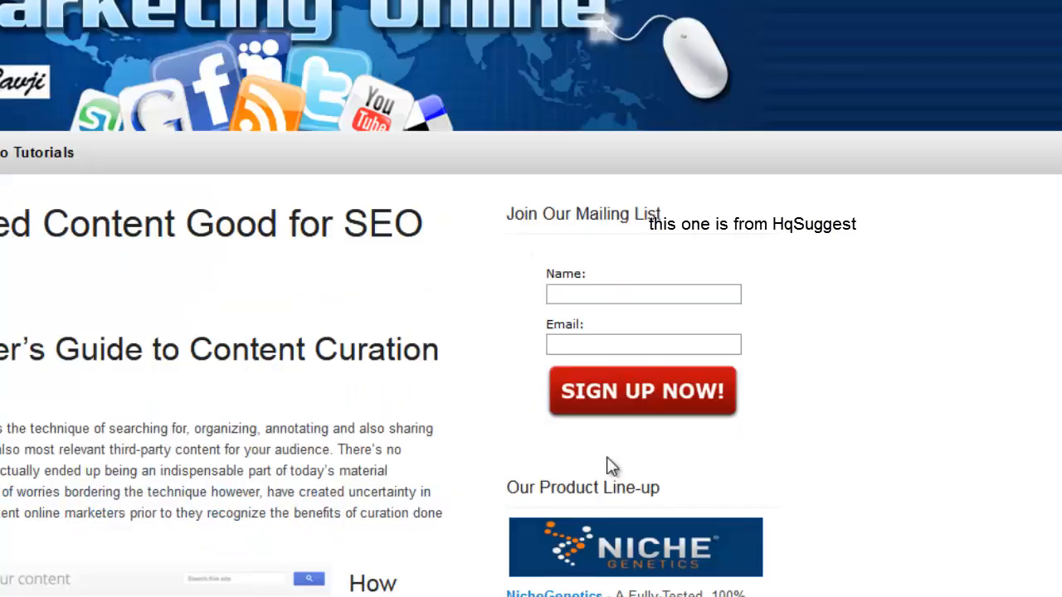
Examine the Our Product Line-up sidebar of the "Is Curated Content Good for SEO" post for the HQ Suggest text
scroll(606, 465, "down", 10)
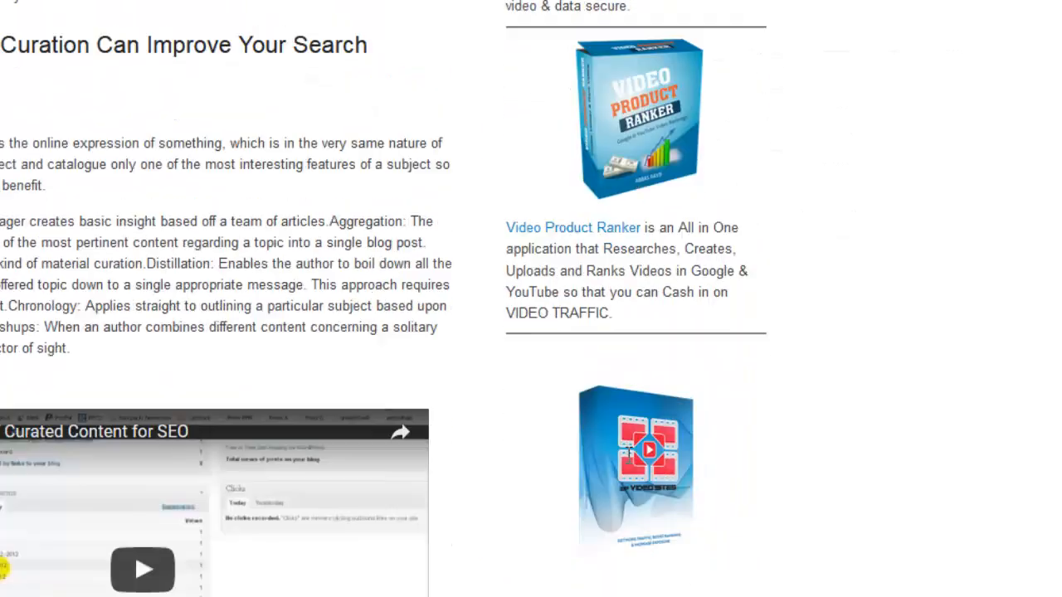
scroll(630, 452, "down", 10)
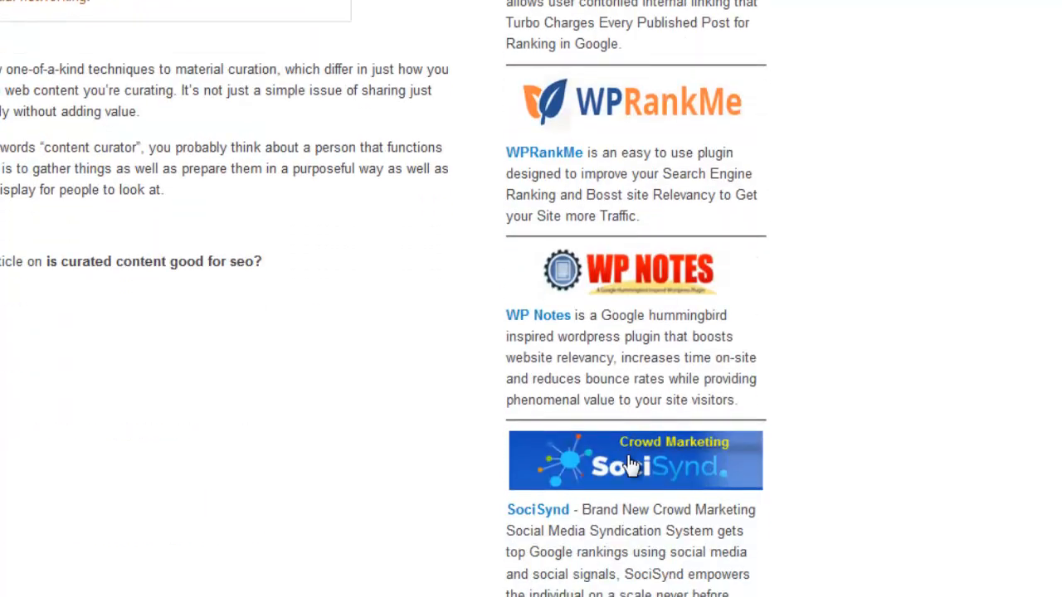
scroll(631, 464, "down", 1)
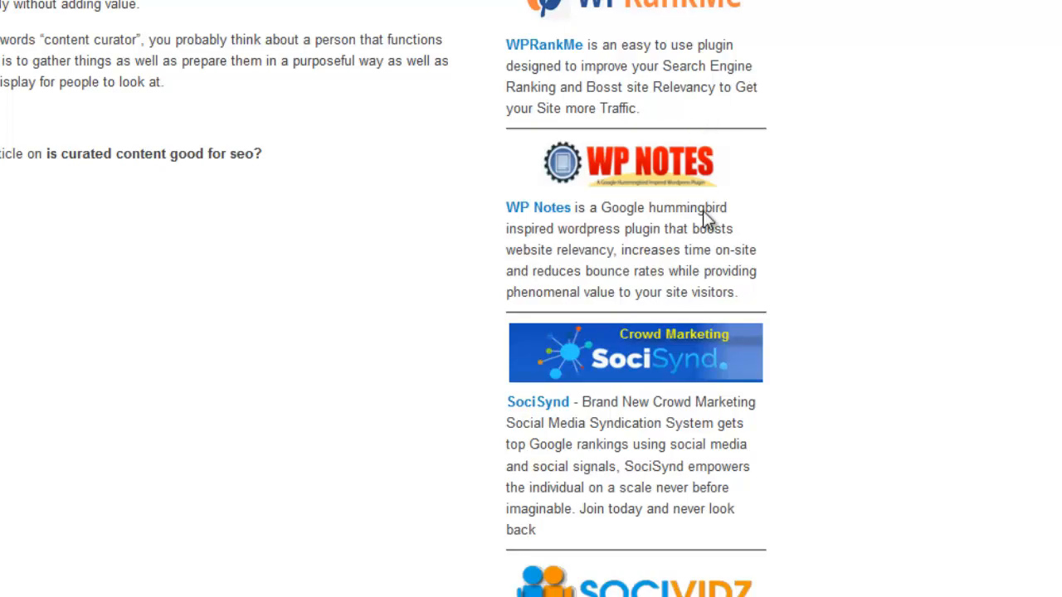
scroll(782, 292, "down", 5)
scroll(735, 407, "up", 7)
scroll(737, 388, "up", 10)
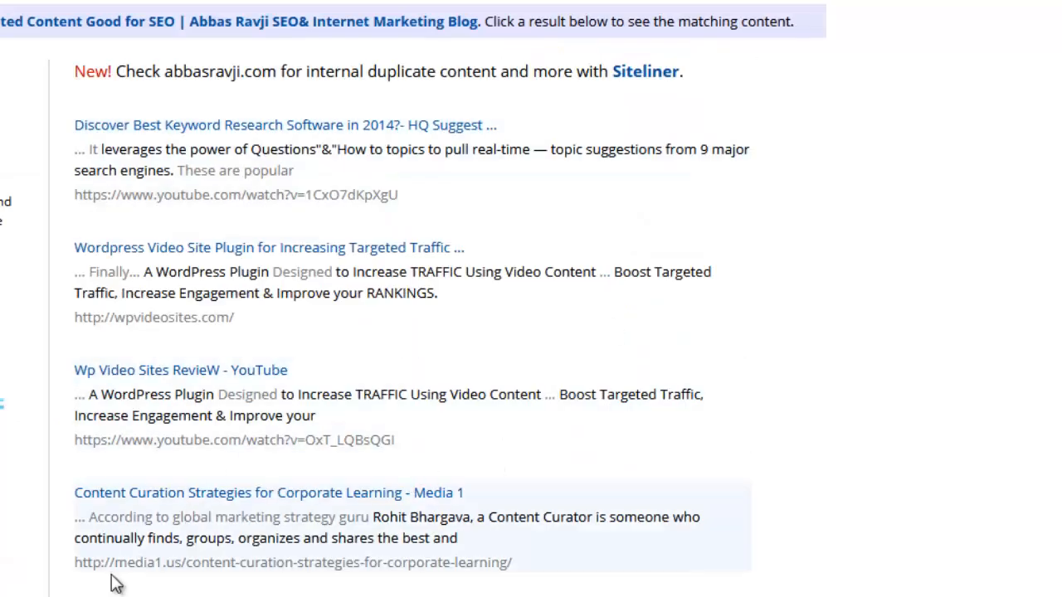
Open the Copyscape comparison for the media1.us result and check its matching word count and highlighted passage
left_click(242, 512)
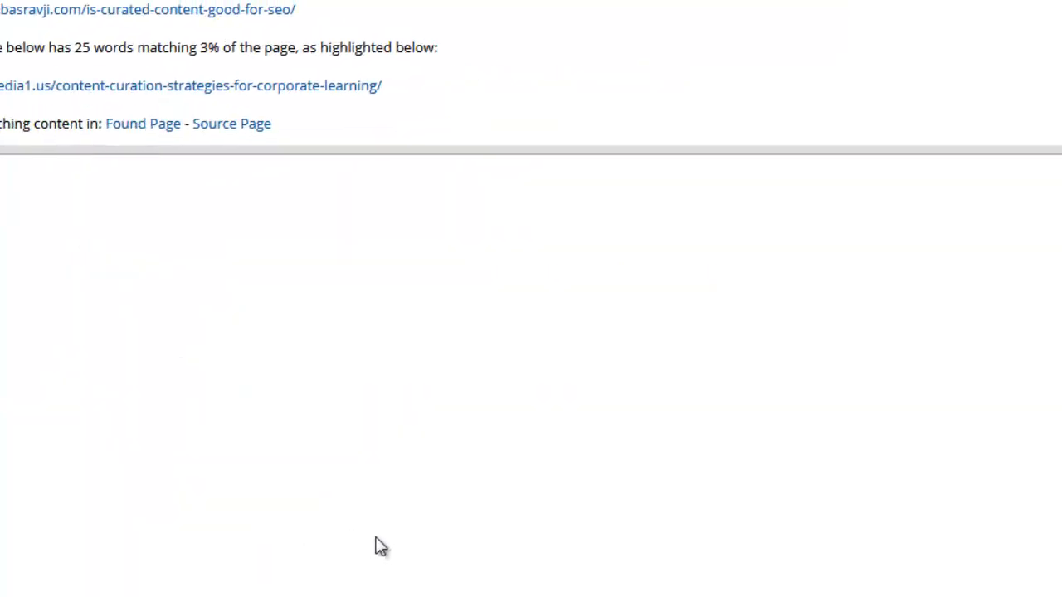
left_click_drag(307, 95, 326, 93)
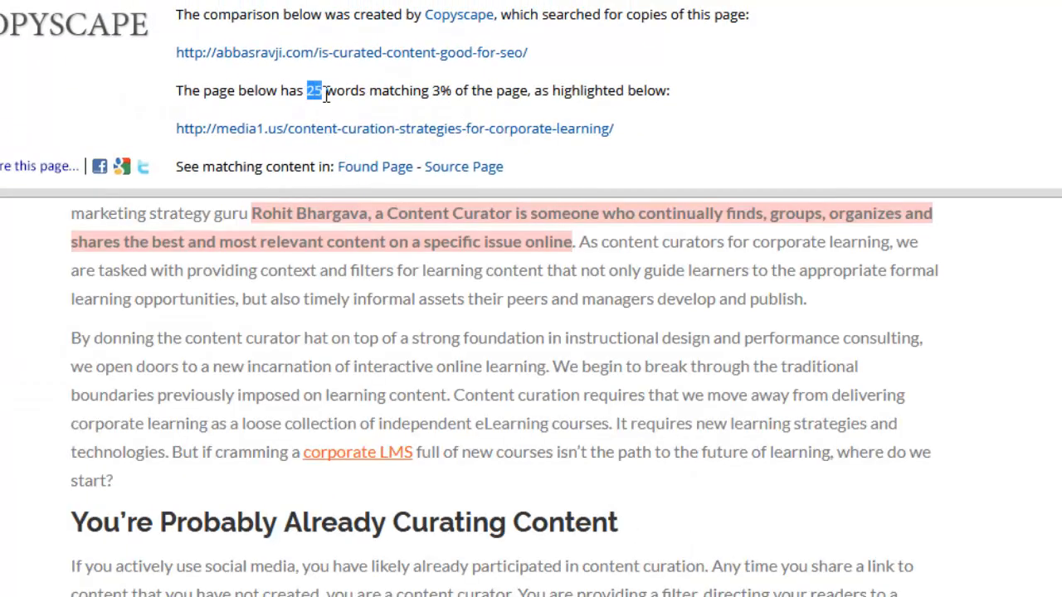
left_click(273, 215)
left_click_drag(233, 214, 248, 214)
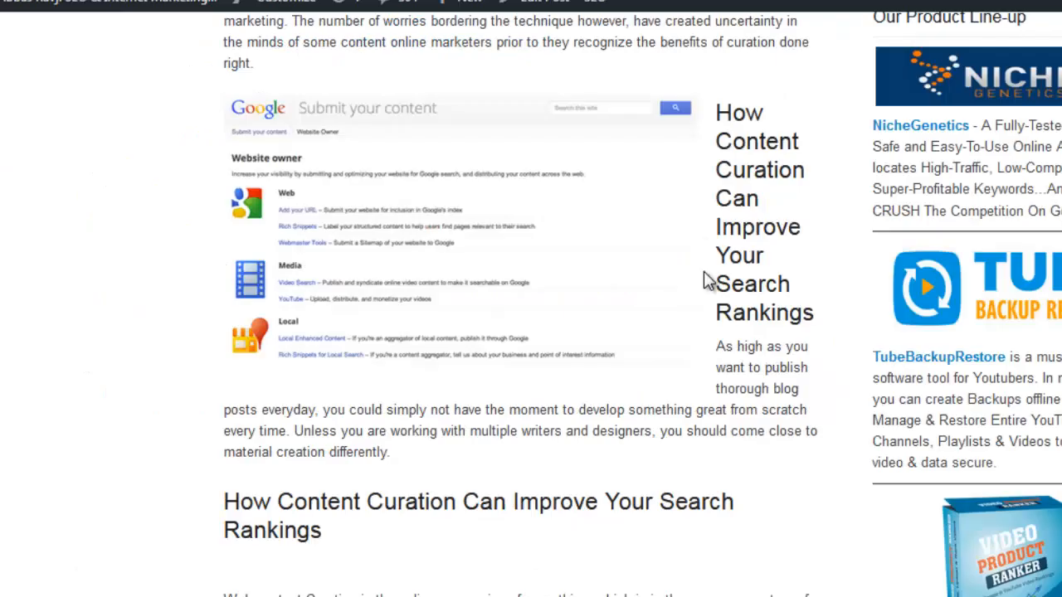
Copy the URL of the "Rank in Google using Curated Content" post
scroll(704, 274, "up", 7)
left_click(921, 2)
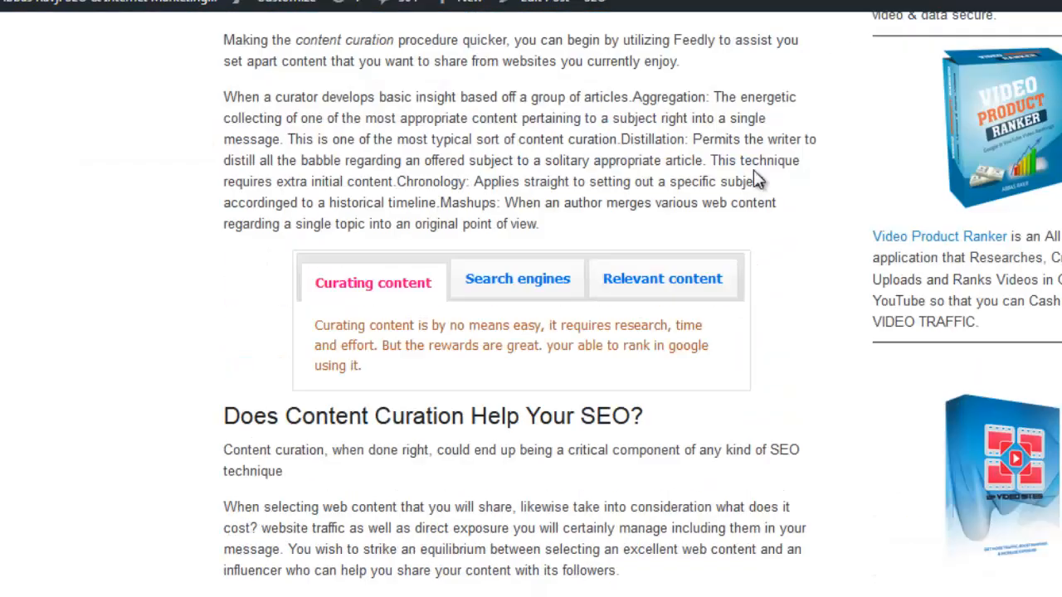
scroll(677, 345, "up", 6)
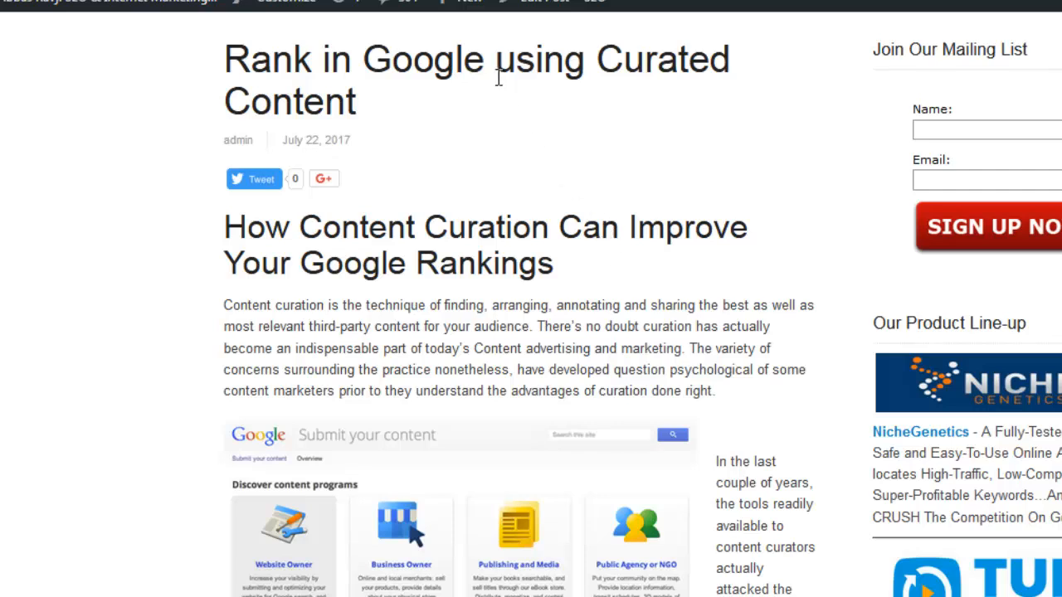
right_click(381, 0)
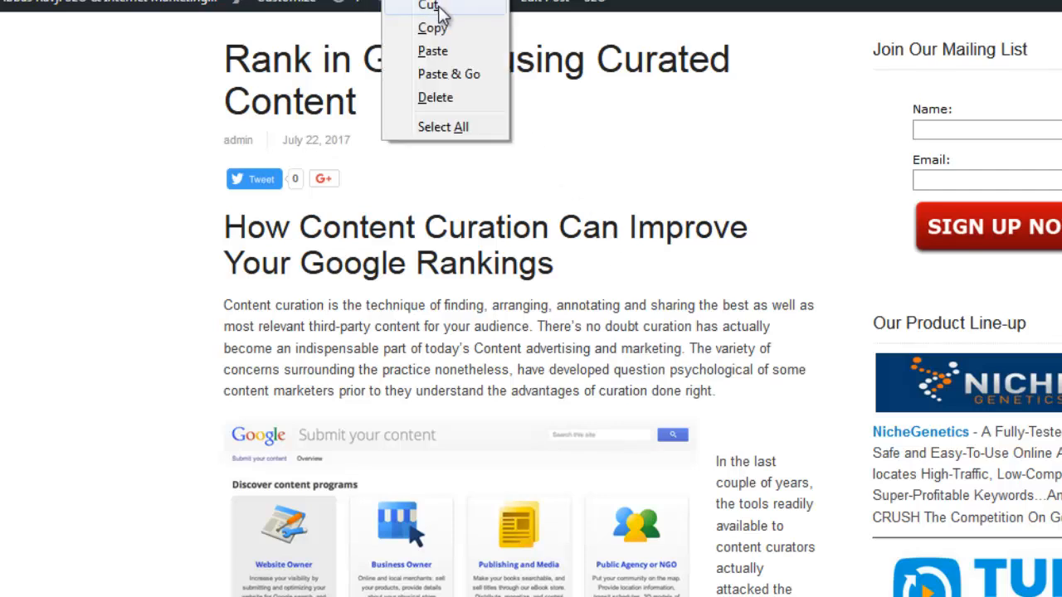
left_click(432, 27)
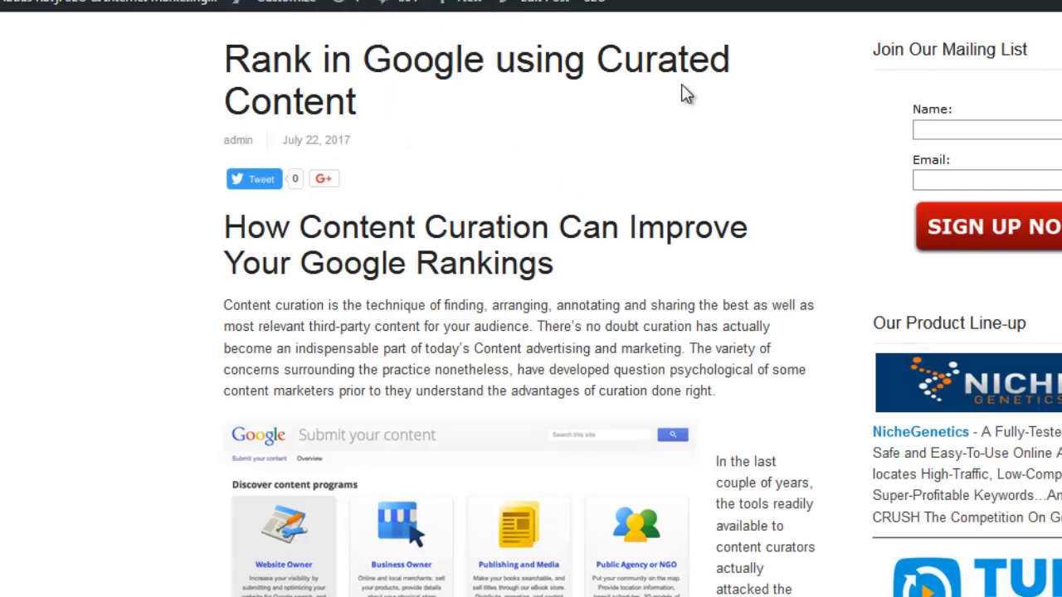
Copy the URL of the "Is Curated Content Good for SEO" post and search Google for it
left_click(705, 0)
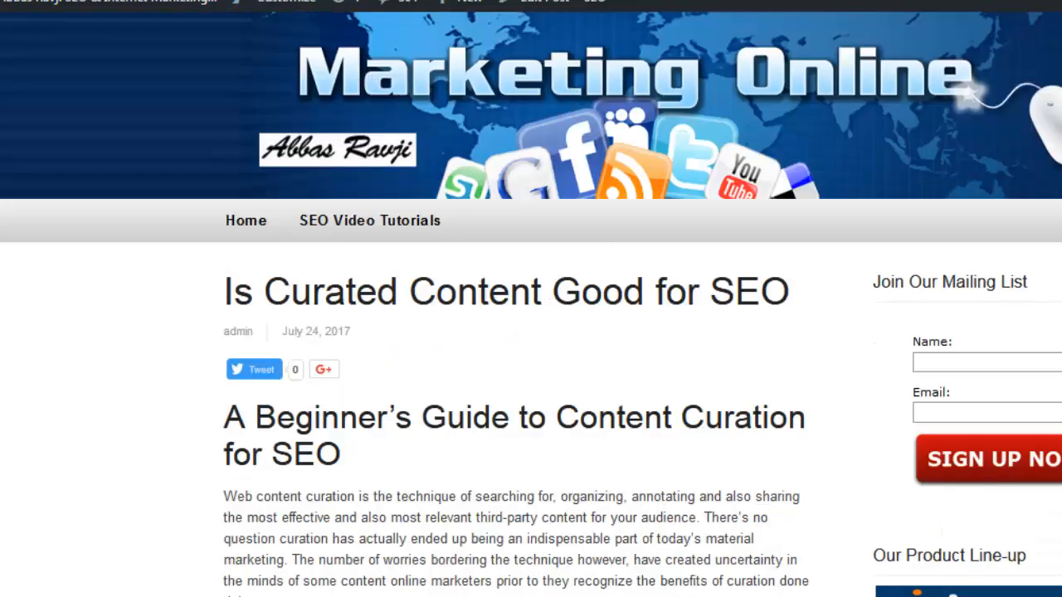
right_click(313, 0)
left_click(332, 0)
left_click(414, 596)
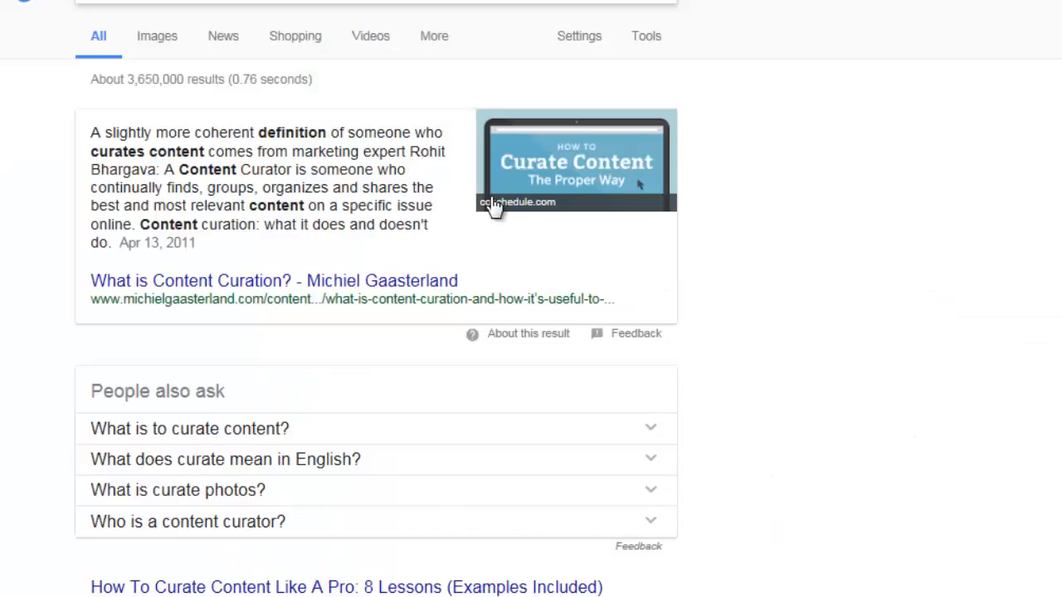
left_click(365, 0)
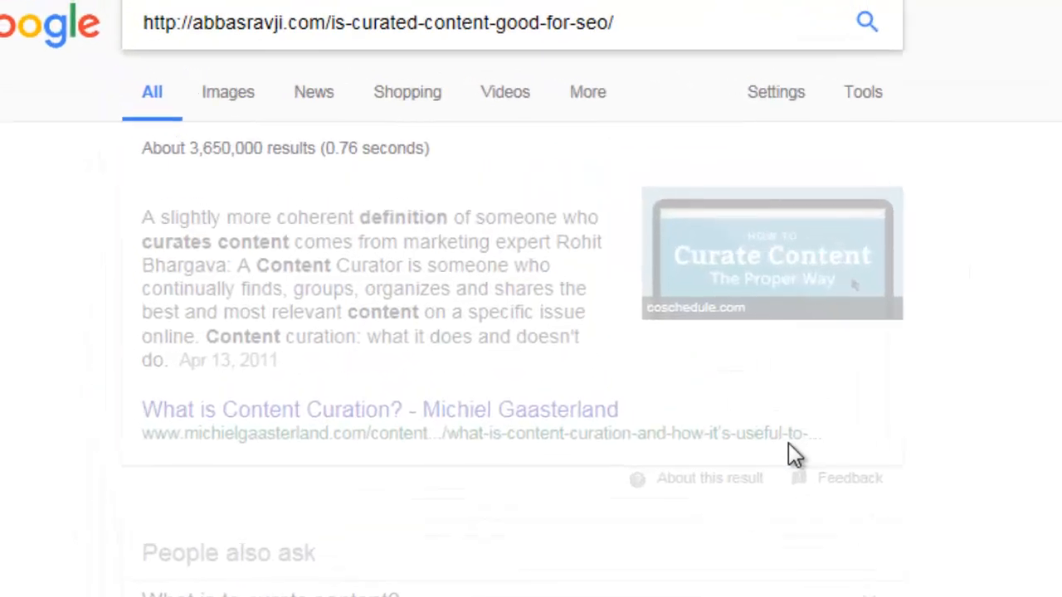
key("Return")
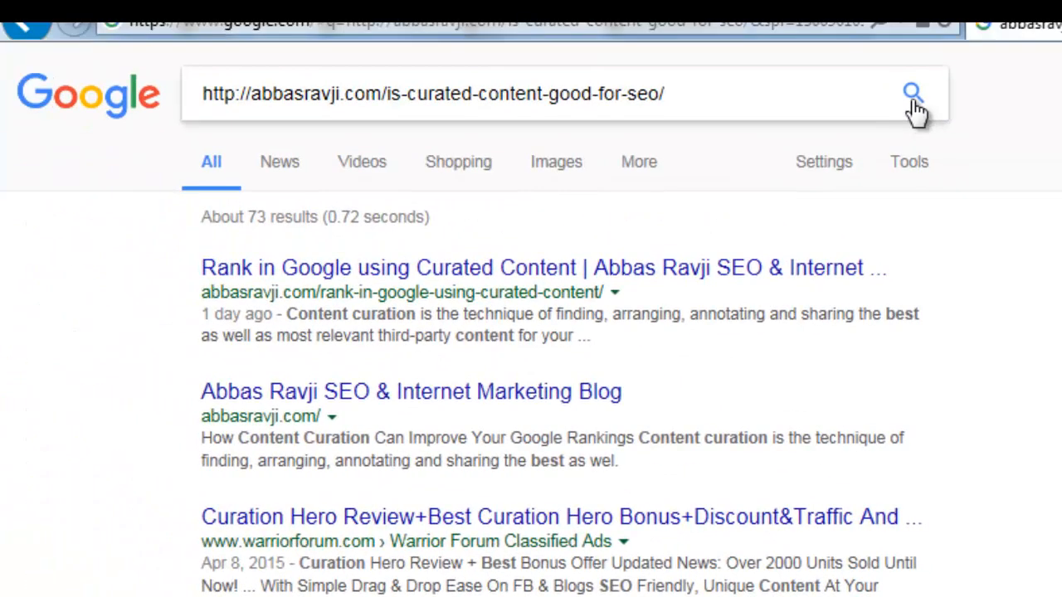
Rerun the Google search for the post's URL and check how long ago the post was indexed
left_click(912, 100)
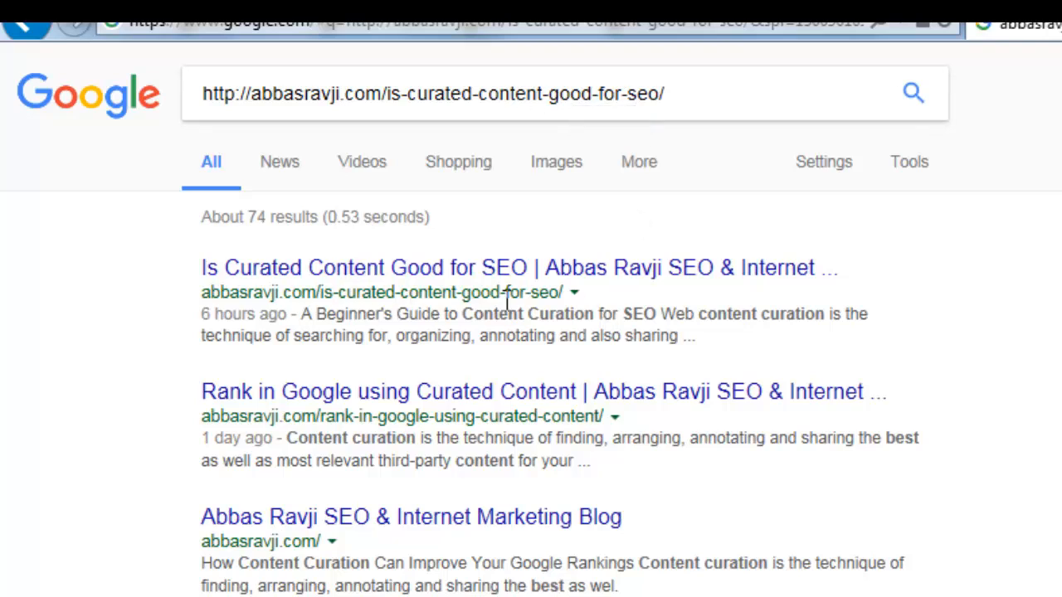
left_click_drag(202, 314, 276, 322)
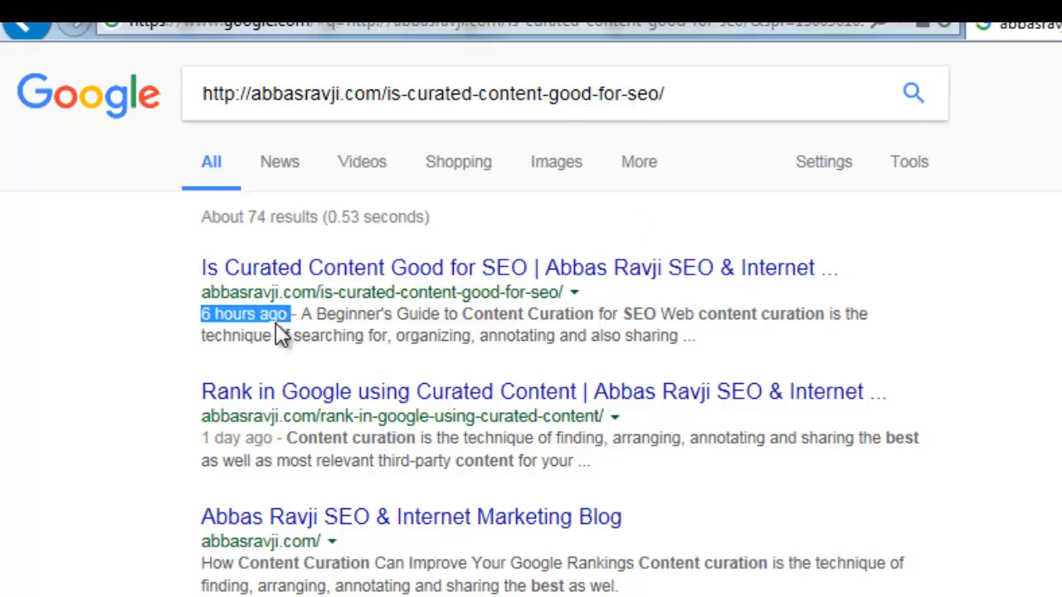
left_click(276, 323)
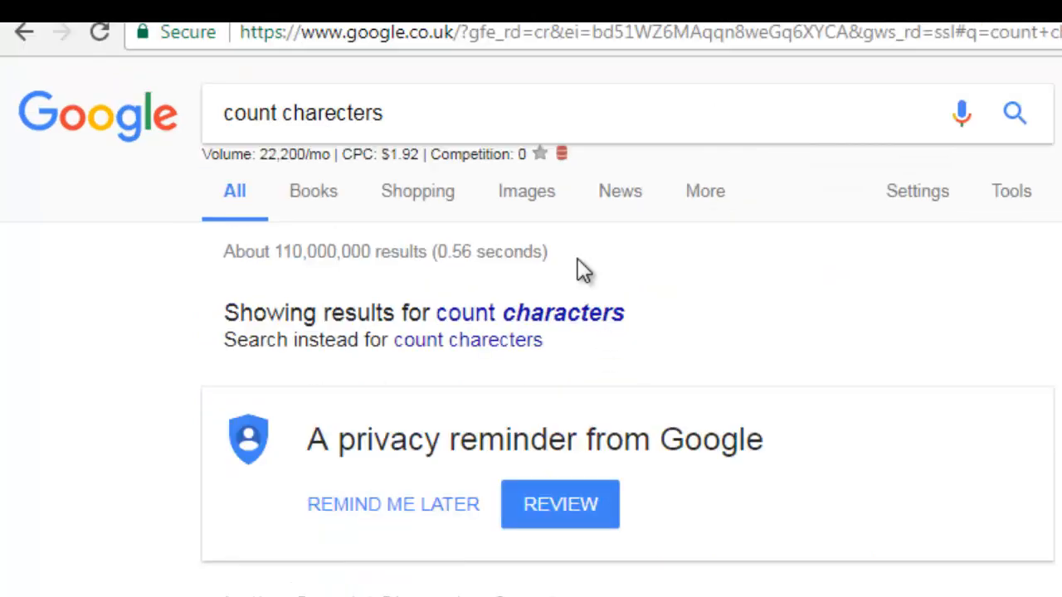
In the other browser, replace the "count charecters" Google query with the "is-curated-content-good-for-seo" post's URL and search for it
left_click_drag(492, 111, 223, 107)
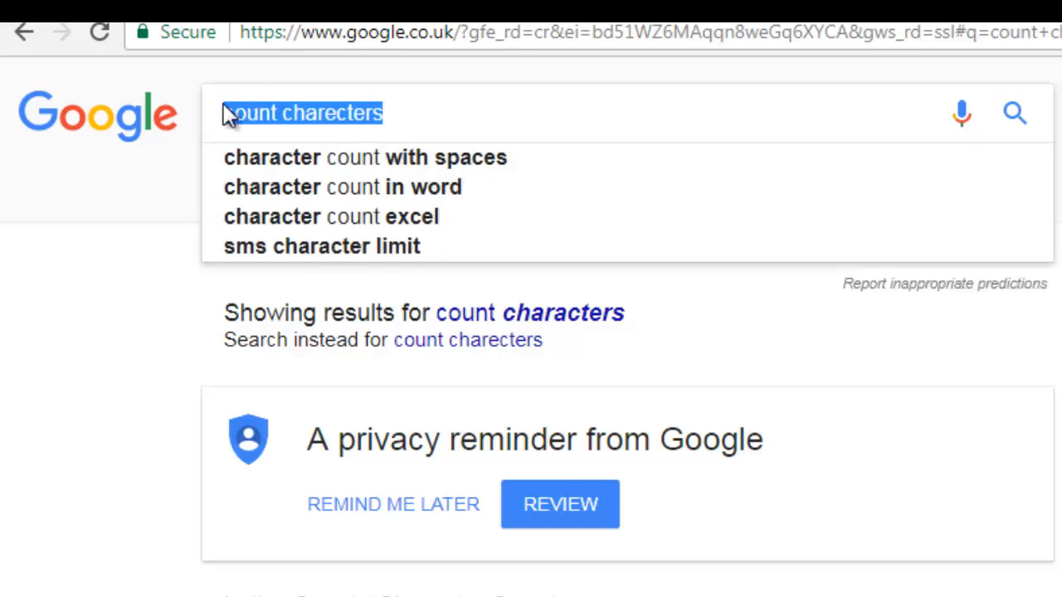
type("http://abbasravji.com/is-curated-content-good-for-seo/")
key("Return")
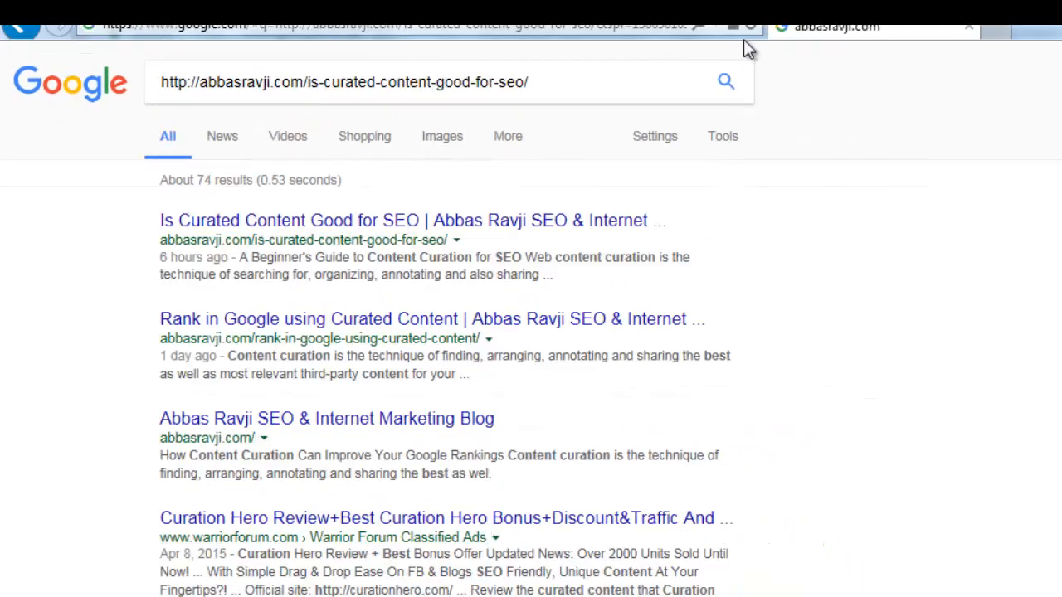
Reload the Google results for the post's URL in both browsers and check how long ago the post was indexed
left_click(752, 26)
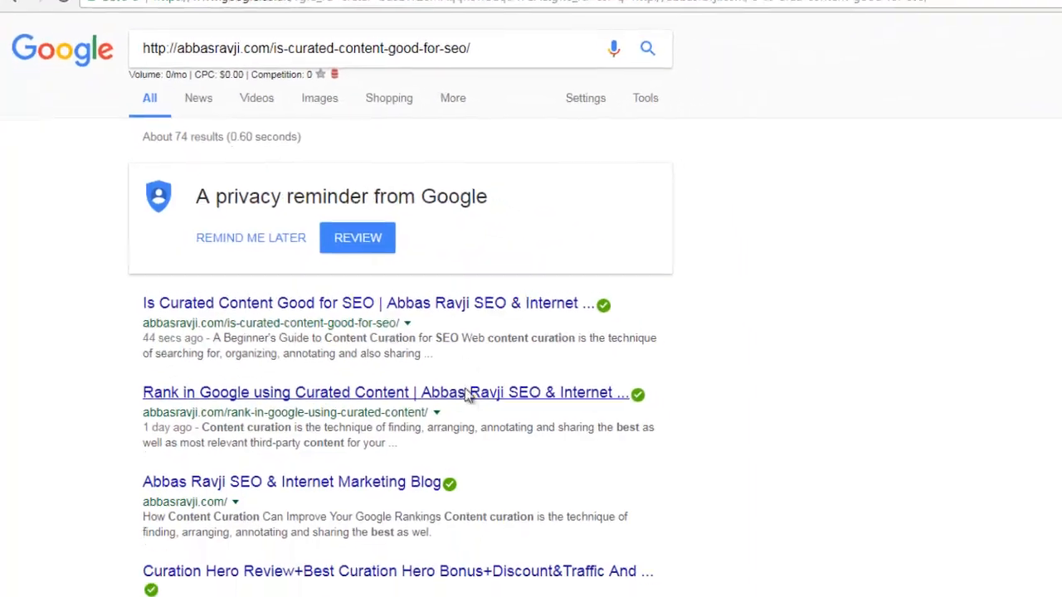
left_click(512, 1)
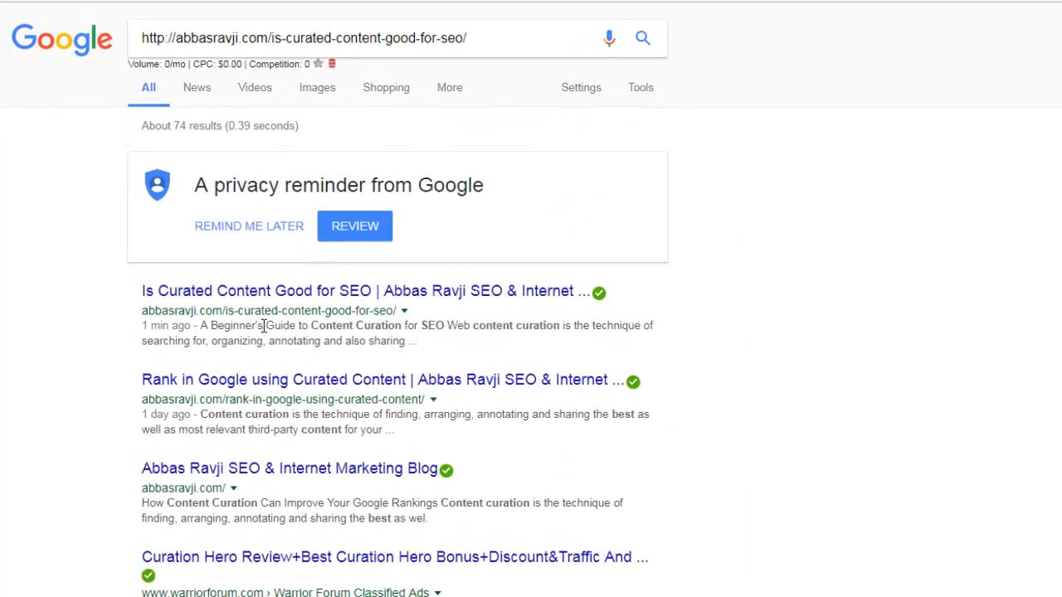
left_click_drag(141, 309, 234, 322)
left_click(234, 319)
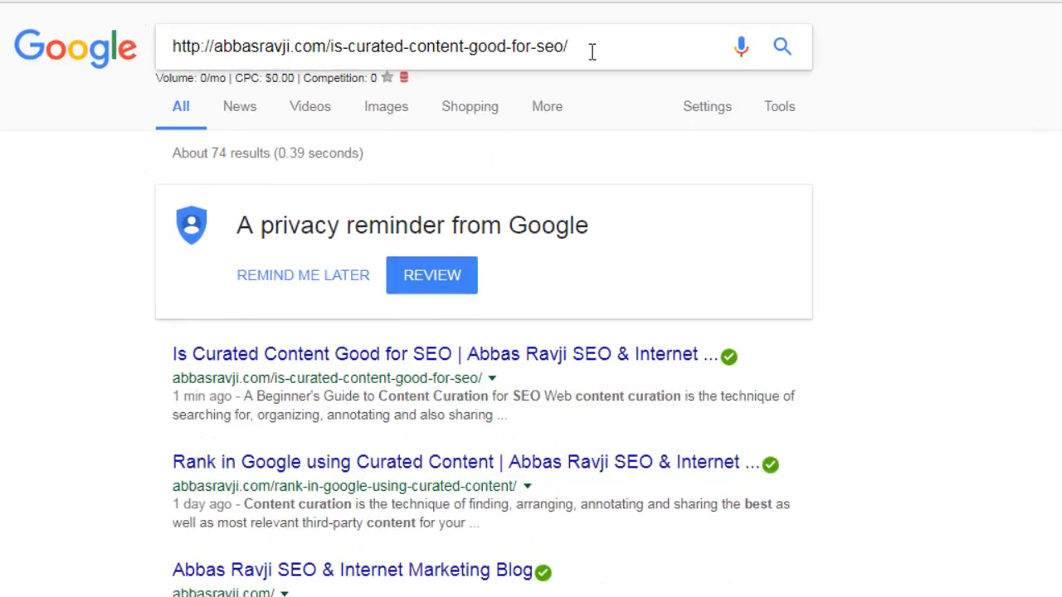
left_click_drag(590, 52, 370, 59)
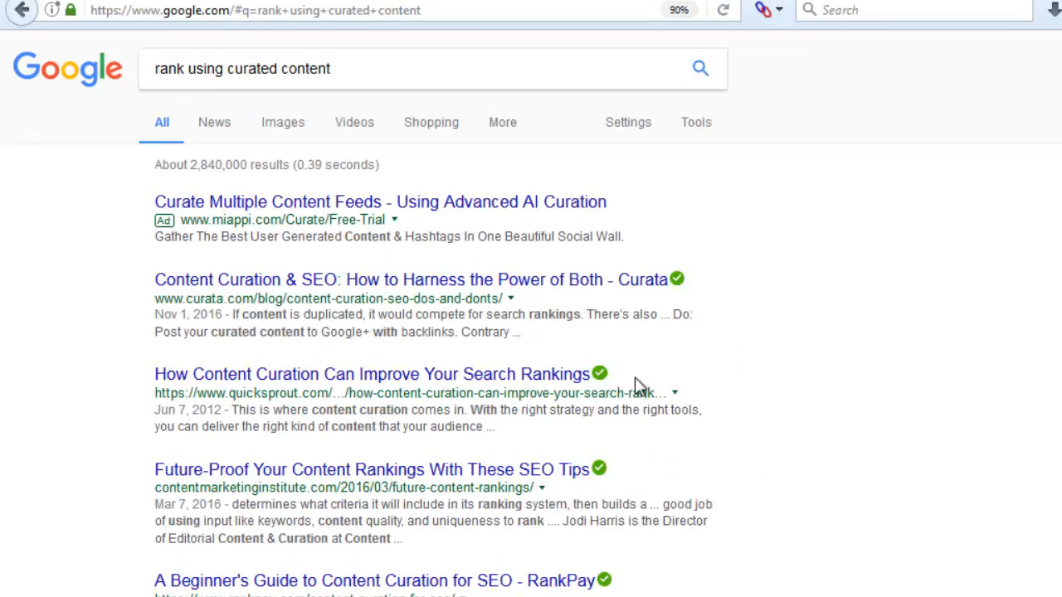
In Firefox, replace the "rank using curated content" query with "is content curation good for seo" and search Google for it
left_click_drag(337, 75, 71, 72)
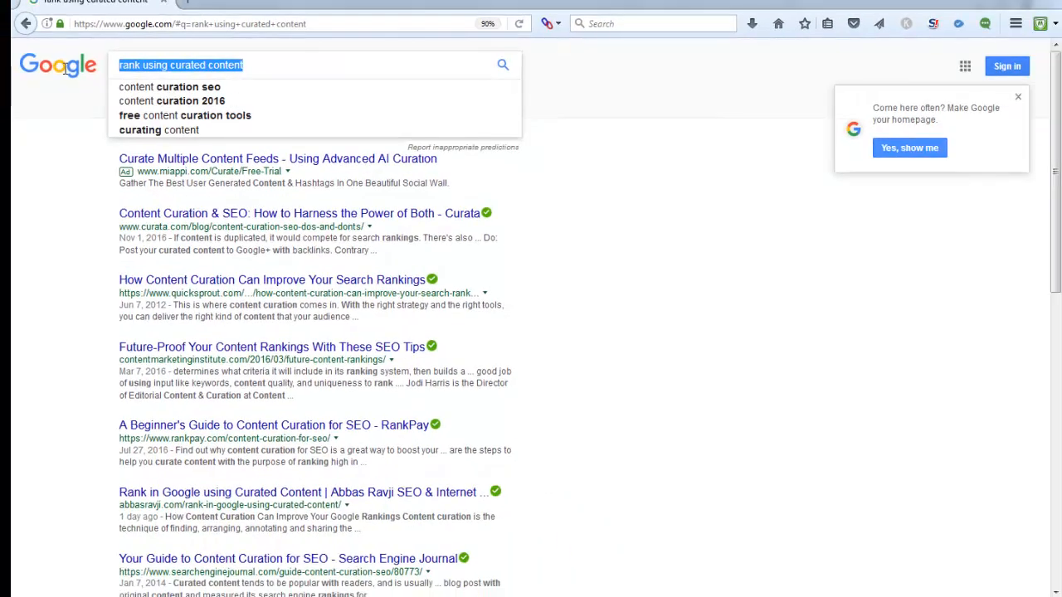
type("is content c")
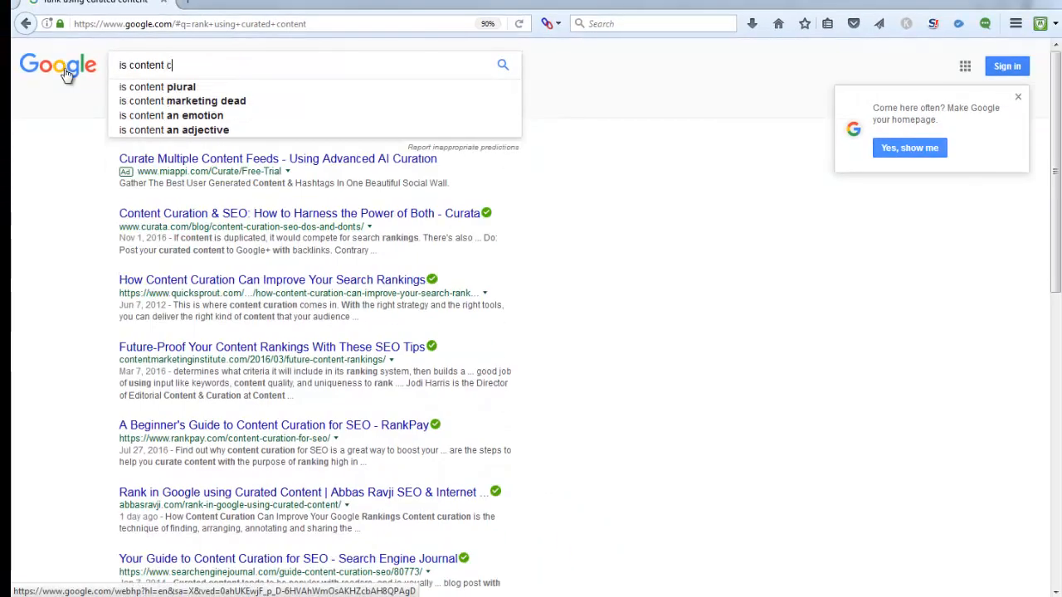
type("uration goof")
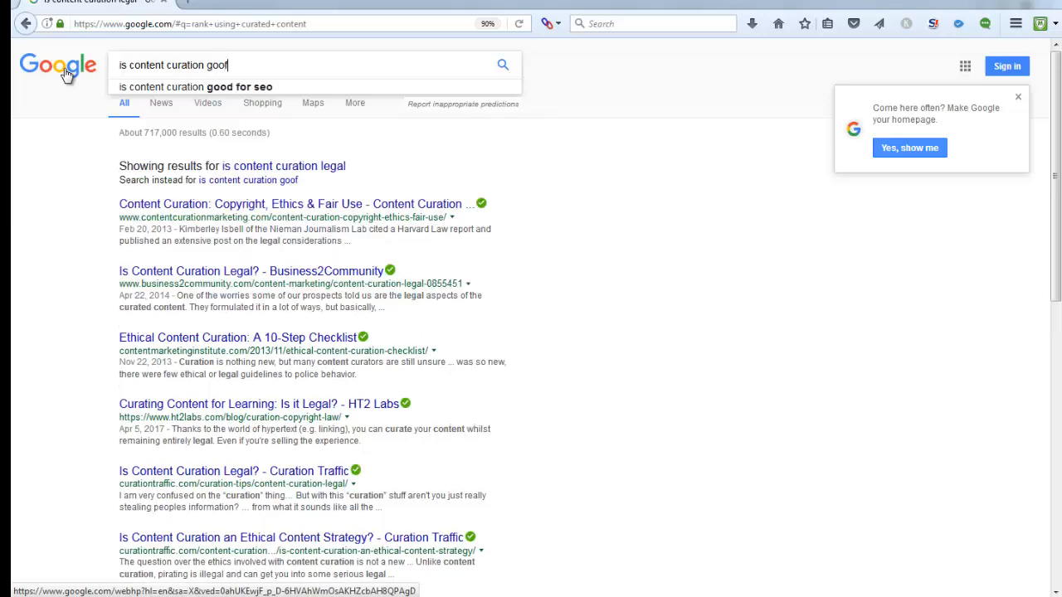
key("BackSpace")
type("d for seo")
key("Return")
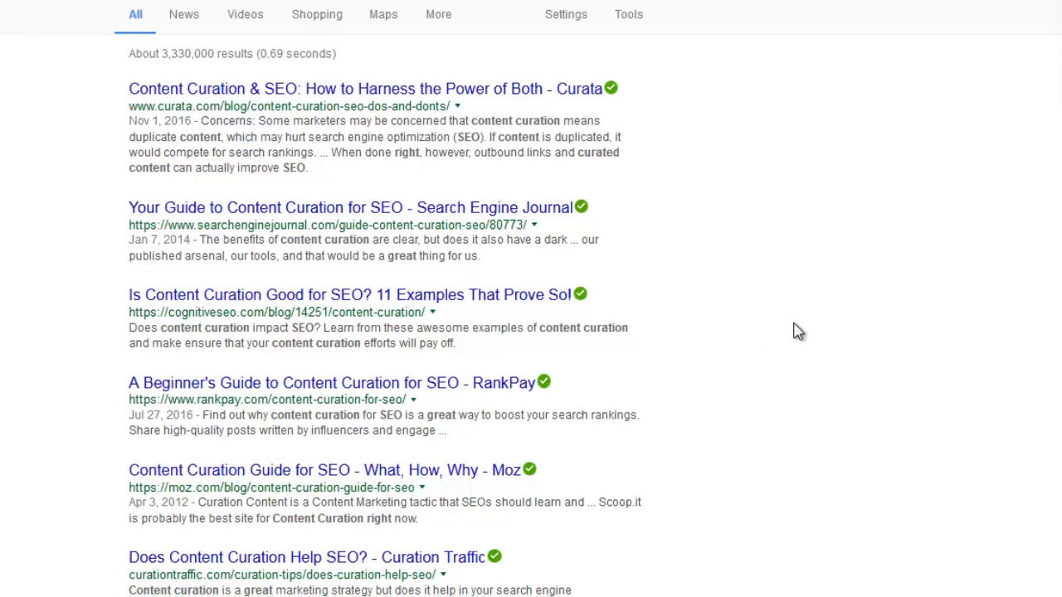
Look through the first two pages of Google results to find where the "Is Curated Content Good for SEO" post ranks
scroll(794, 331, "down", 3)
scroll(794, 332, "down", 6)
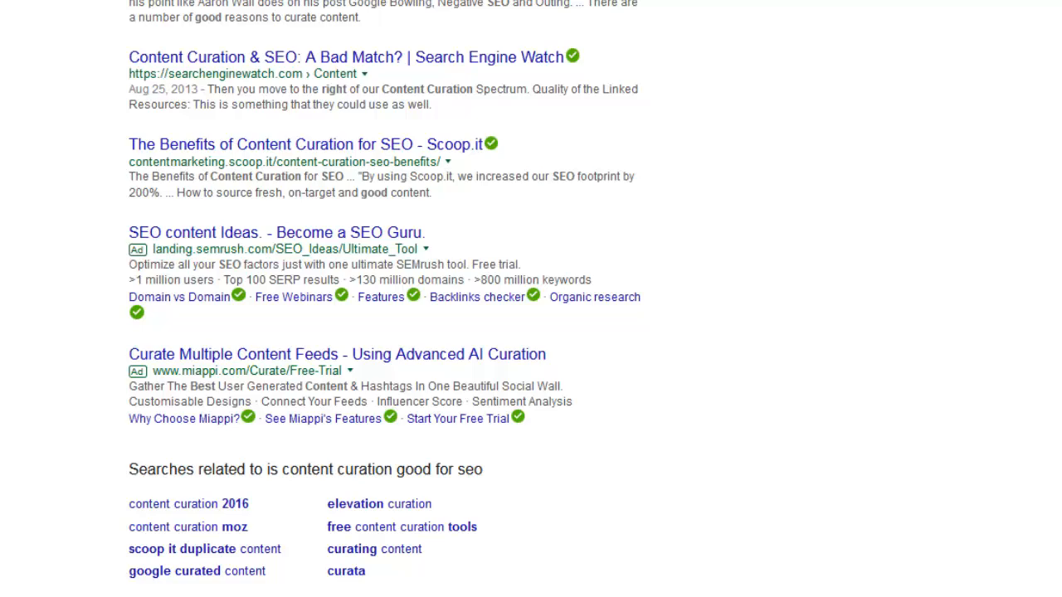
left_click(522, 596)
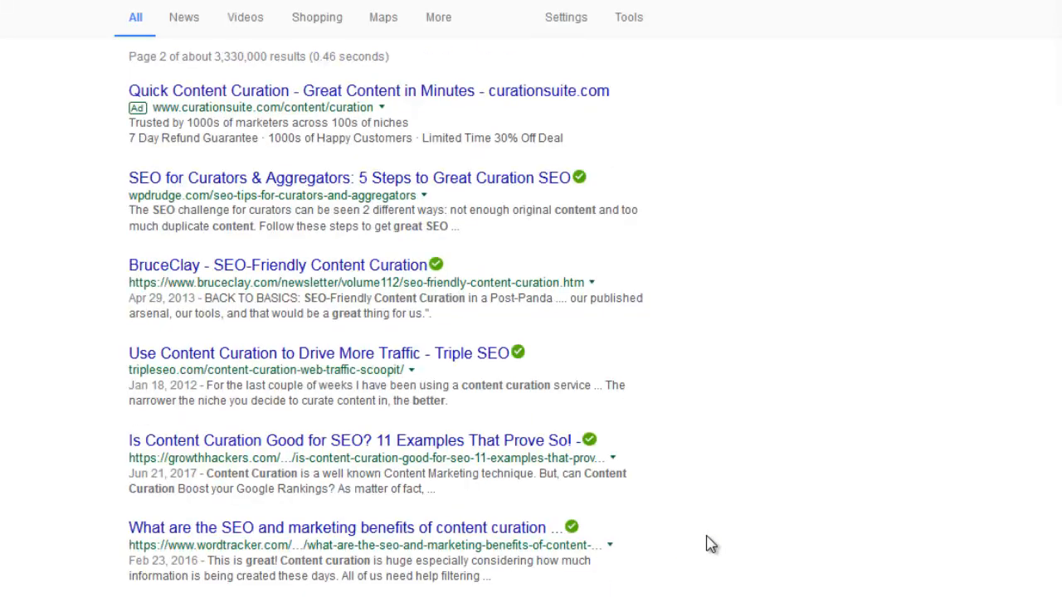
scroll(711, 545, "down", 1)
scroll(711, 544, "down", 4)
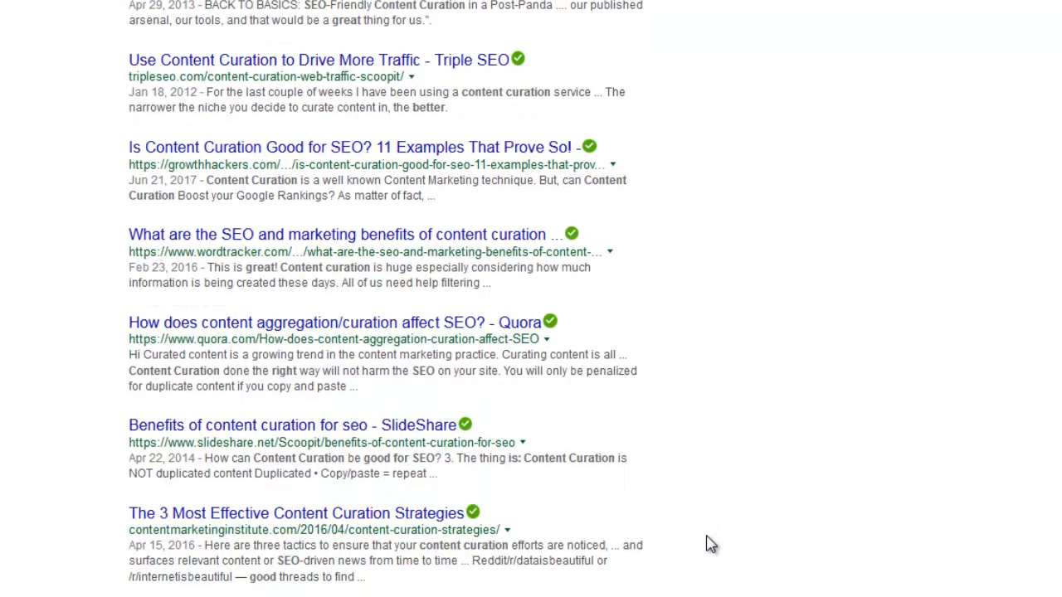
scroll(712, 544, "down", 2)
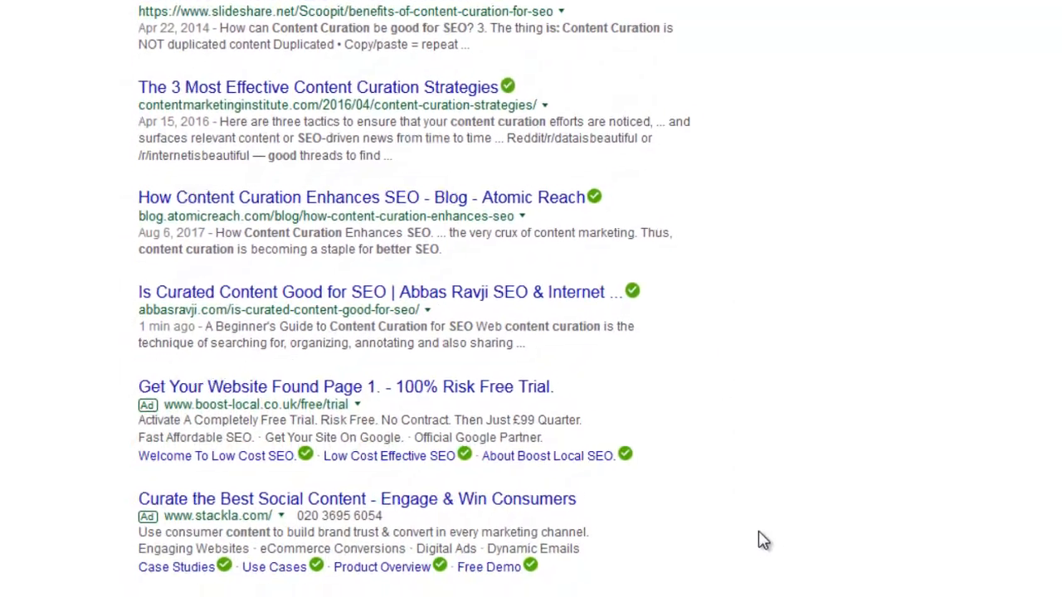
left_click_drag(181, 258, 969, 360)
scroll(965, 348, "down", 3)
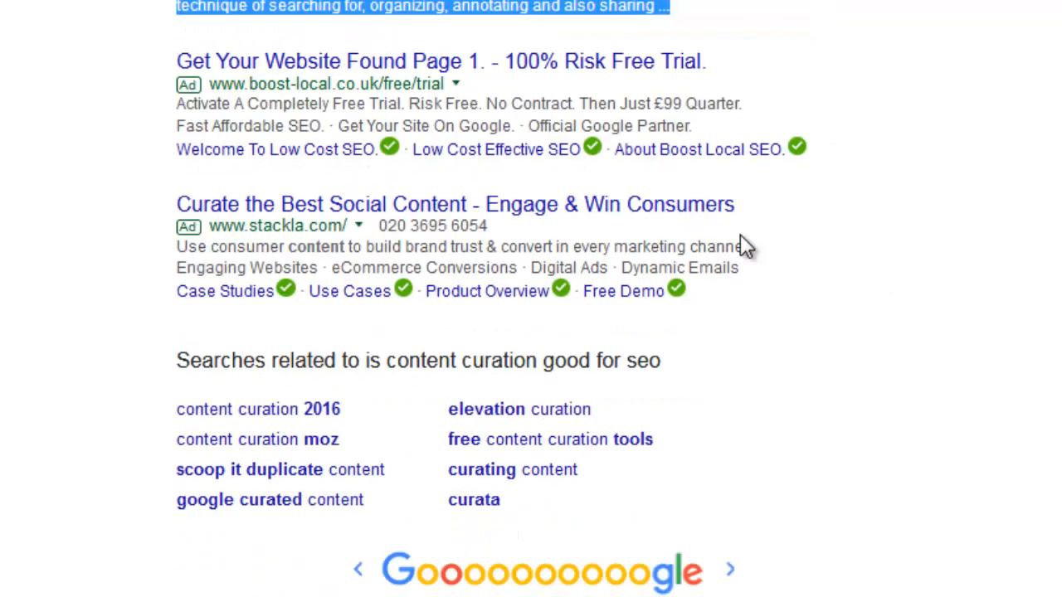
left_click(179, 8)
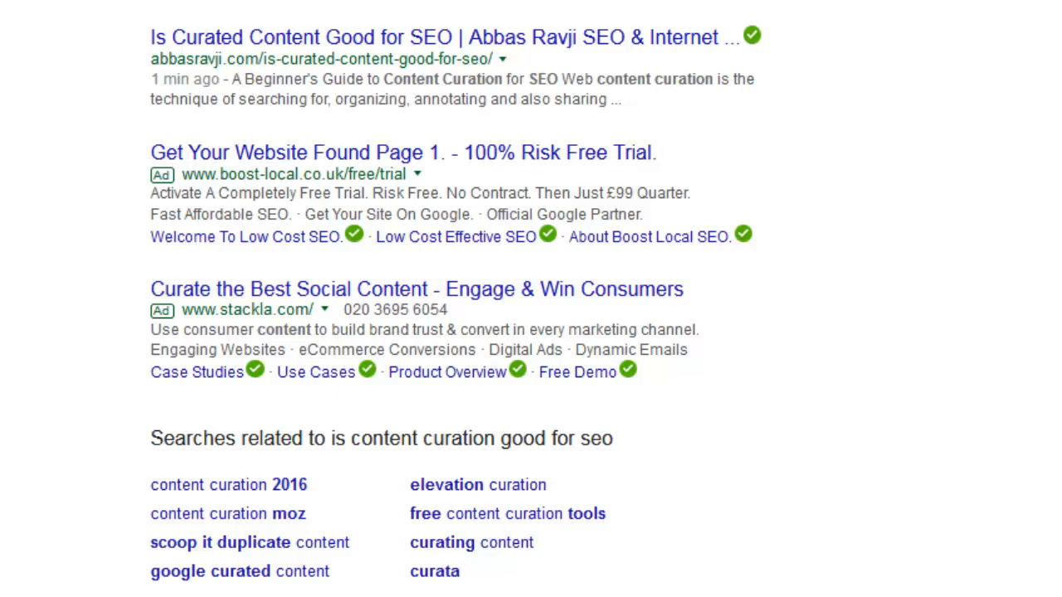
Open google.co.uk and search for "is curated content good for seo"
type("google")
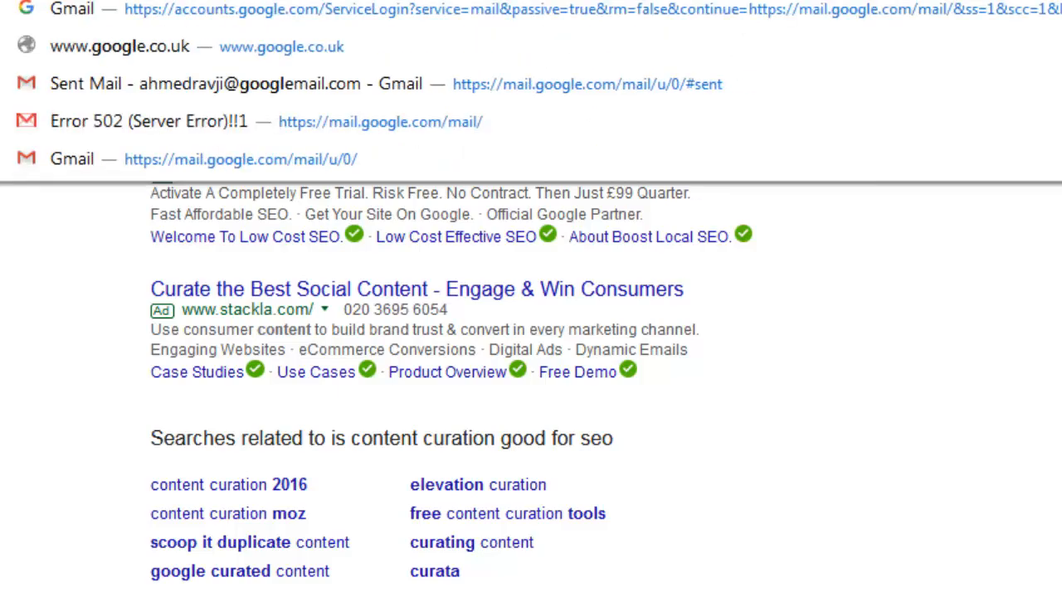
key("Return")
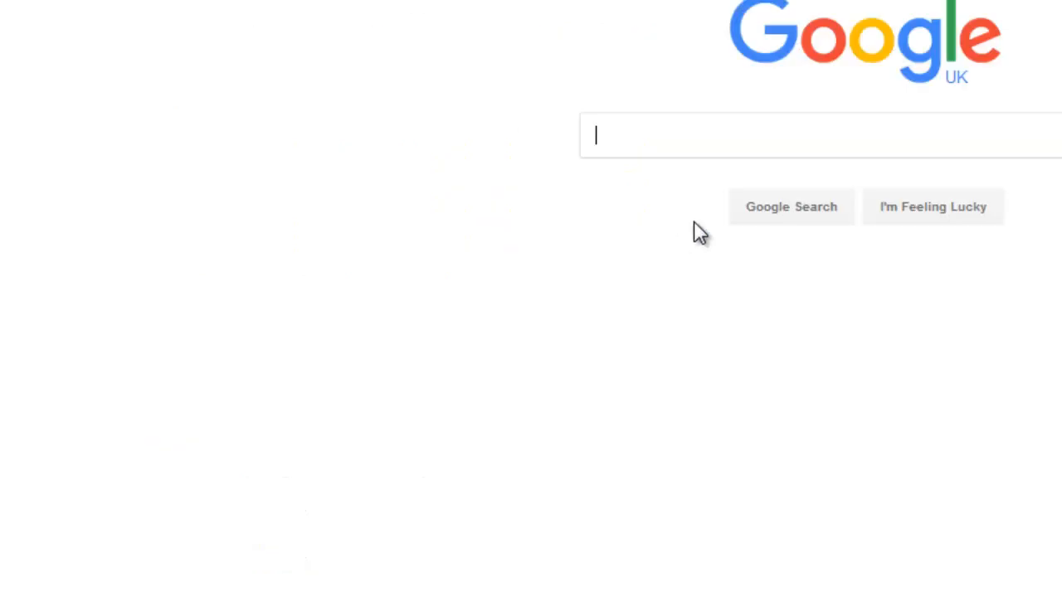
type("http://abbasravji.com/is-curated-content-good-for-seo/")
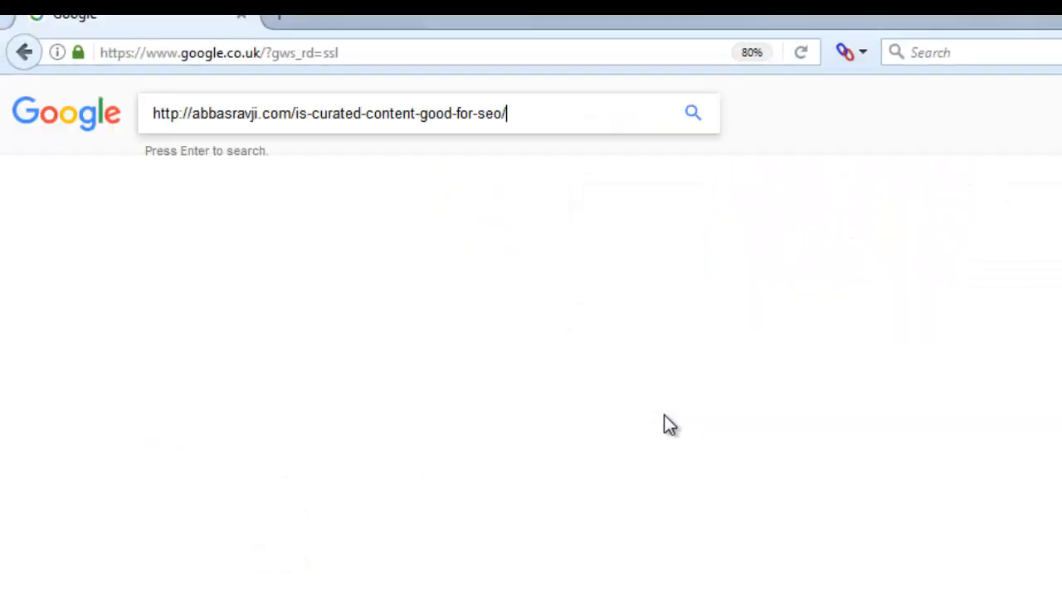
key("ctrl+a")
key("ctrl+c")
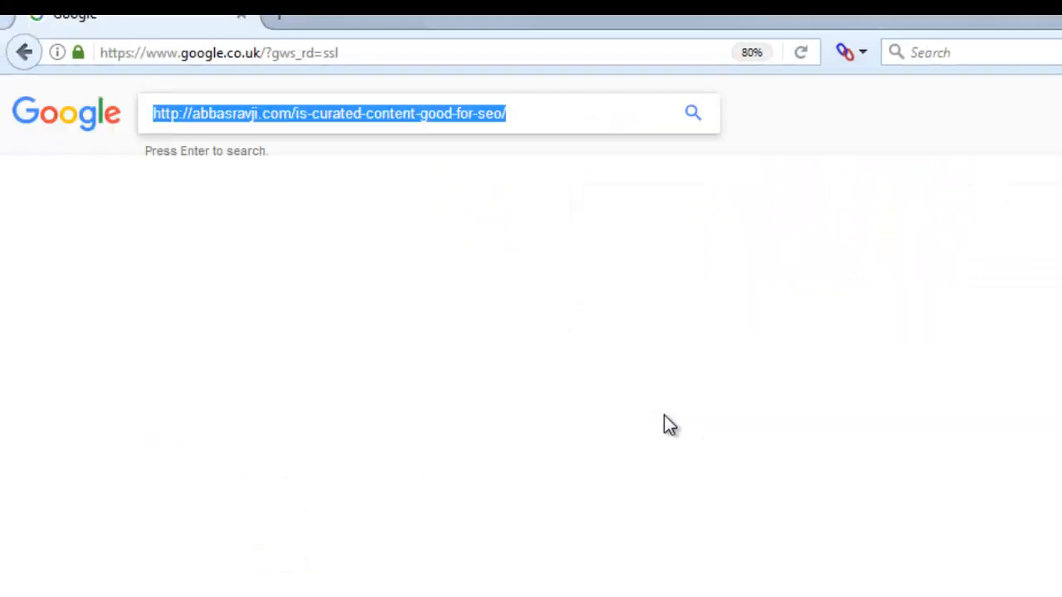
type("is curat")
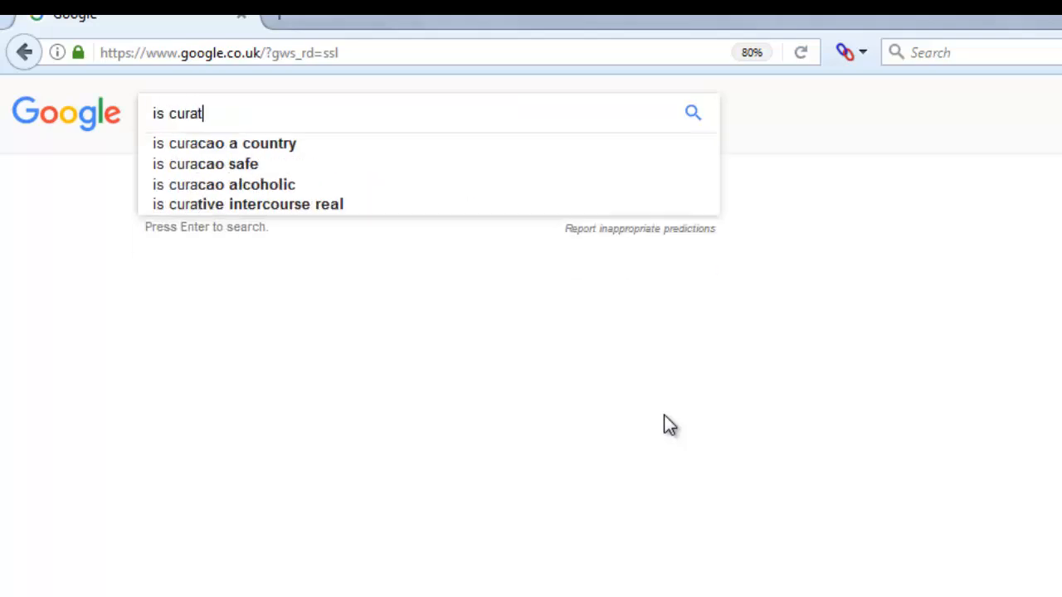
type("ed content ")
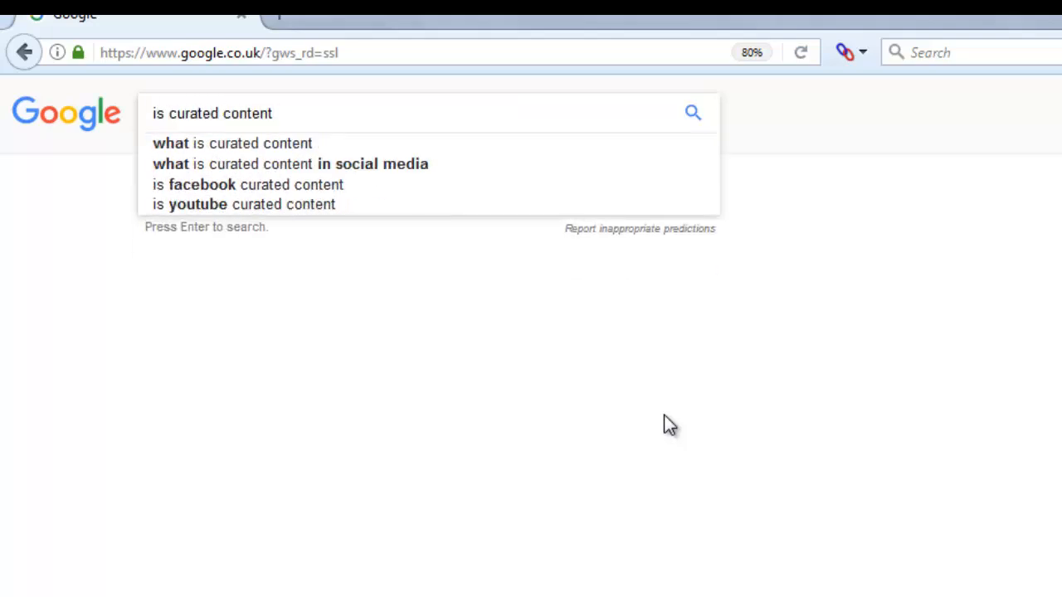
type("good for seo")
key("Return")
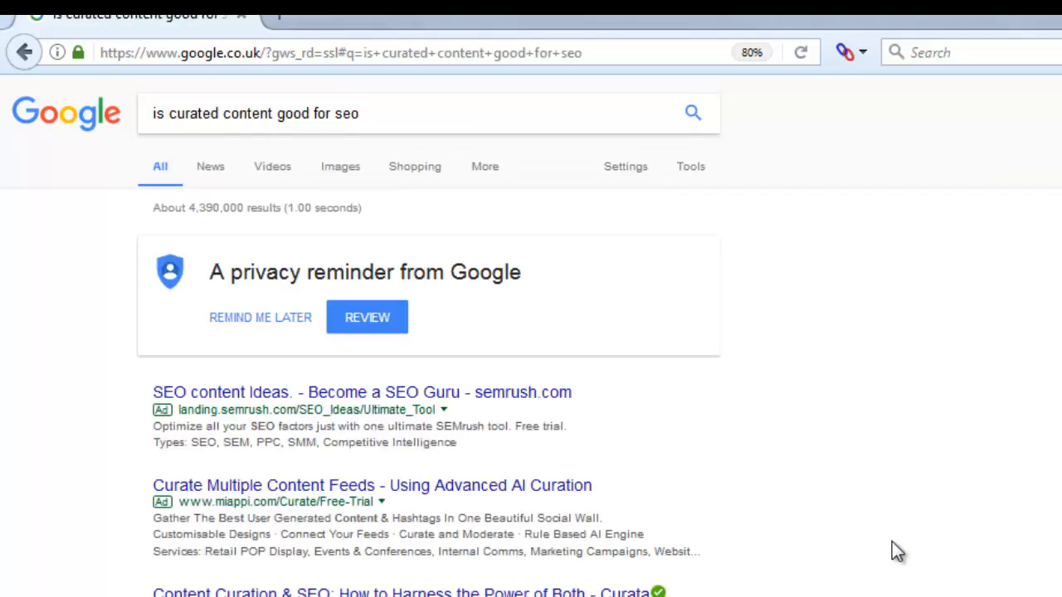
Examine the UK results page for the post's listing, including its ranking and how long ago it was indexed
scroll(892, 545, "down", 5)
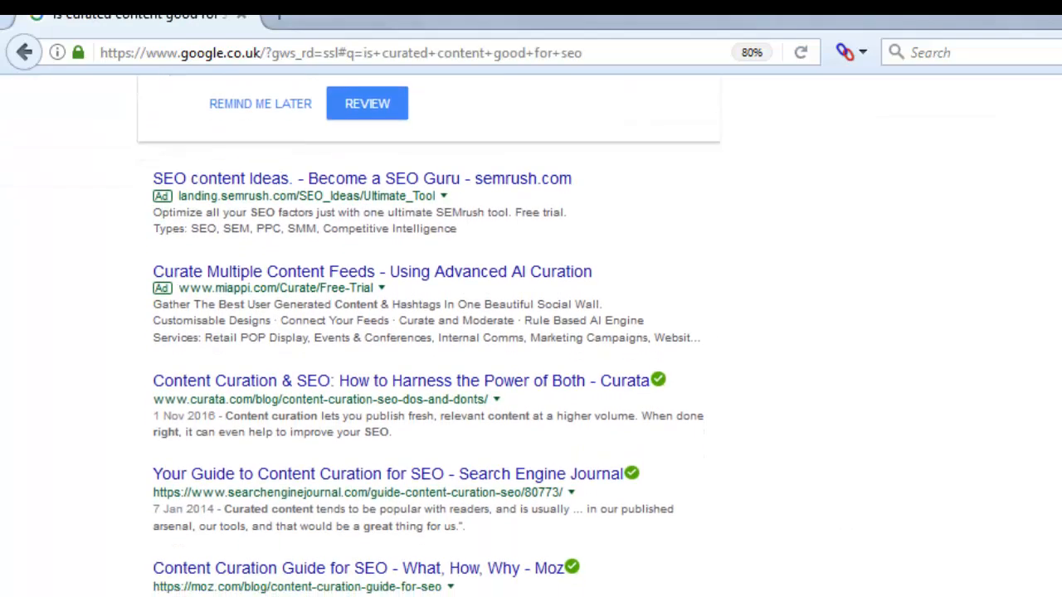
scroll(429, 332, "down", 5)
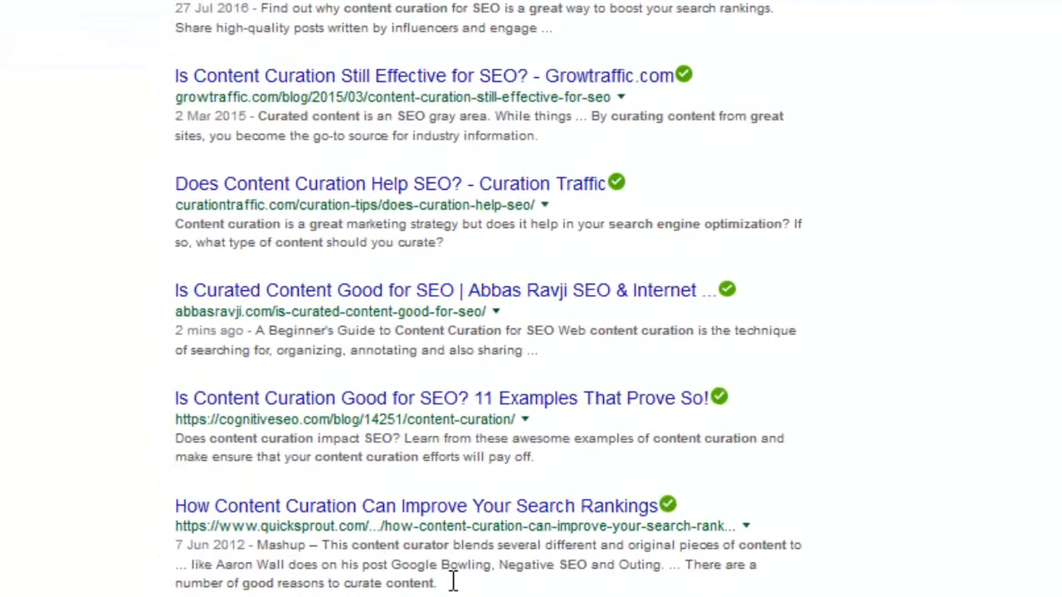
left_click_drag(177, 324, 502, 340)
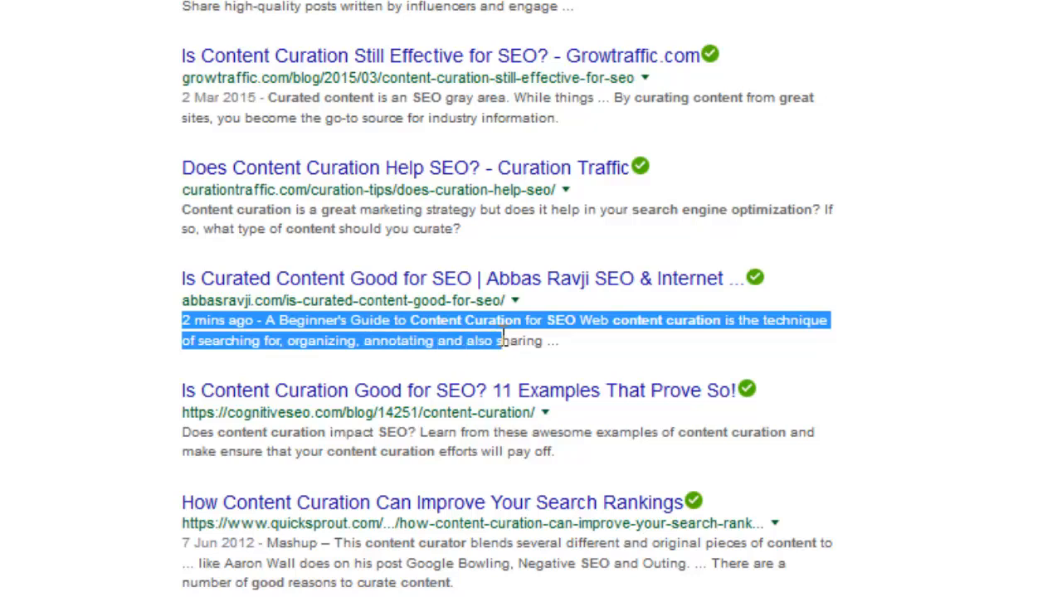
left_click(540, 349)
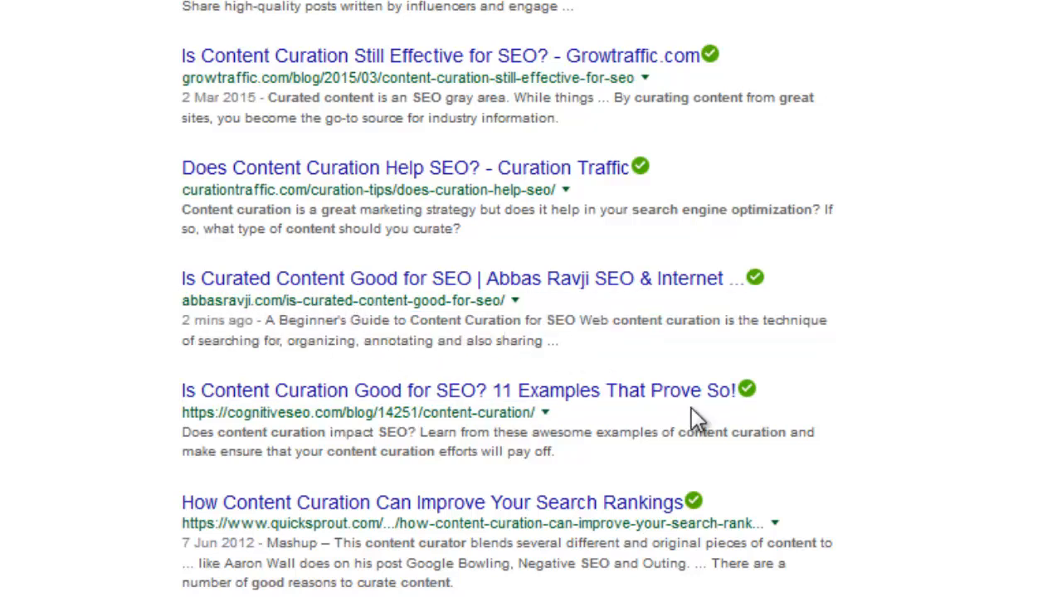
scroll(691, 407, "down", 5)
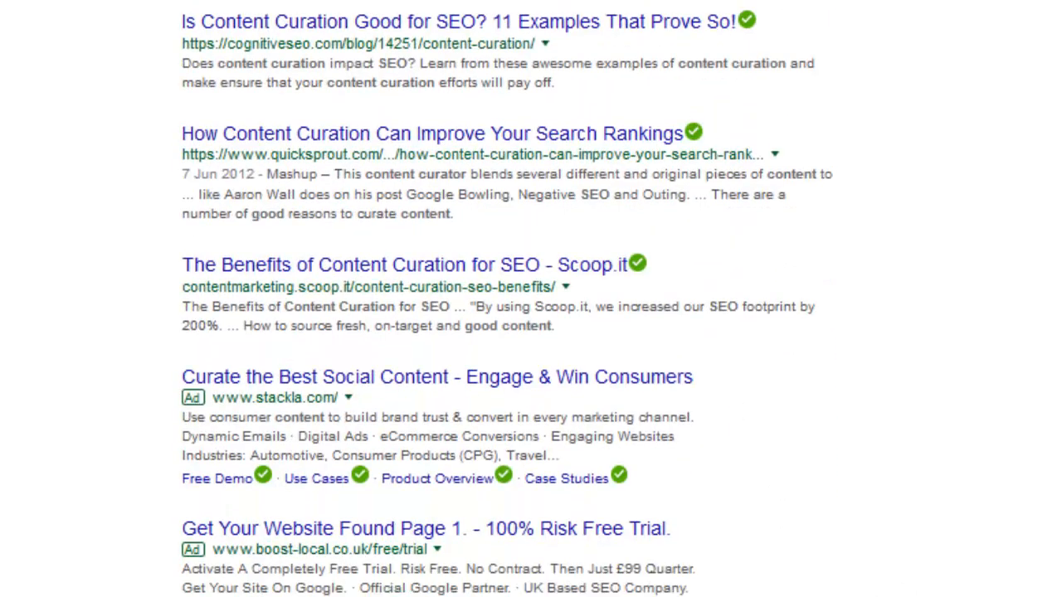
scroll(1020, 398, "up", 10)
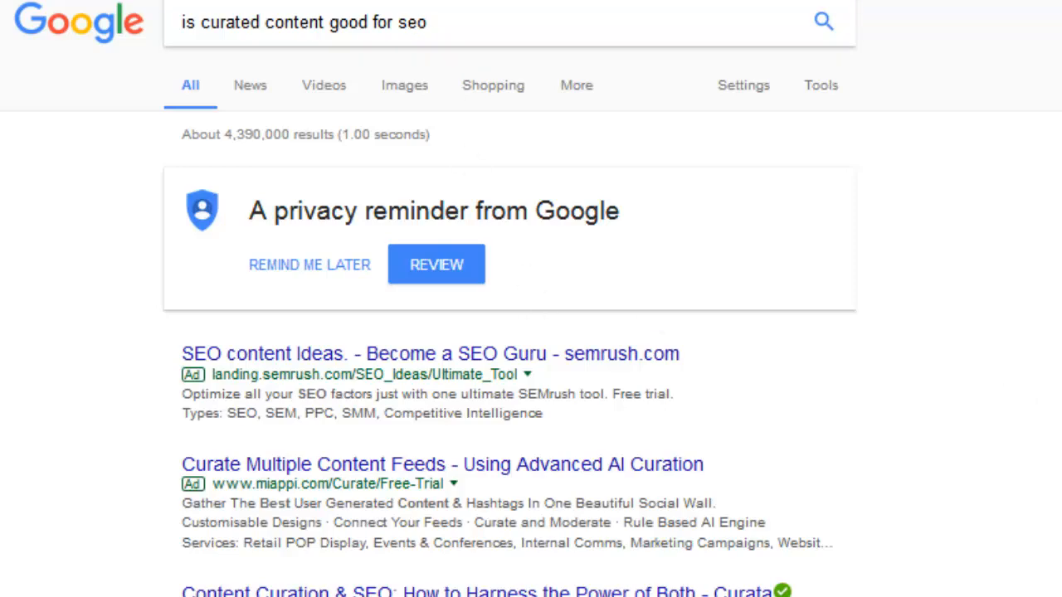
type("google")
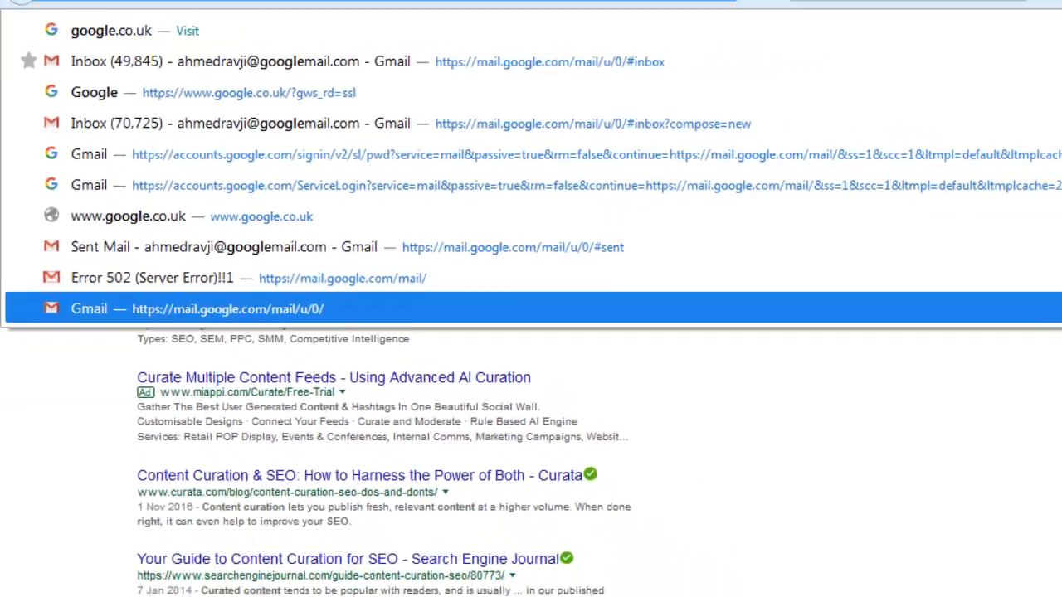
left_click(604, 596)
left_click(642, 535)
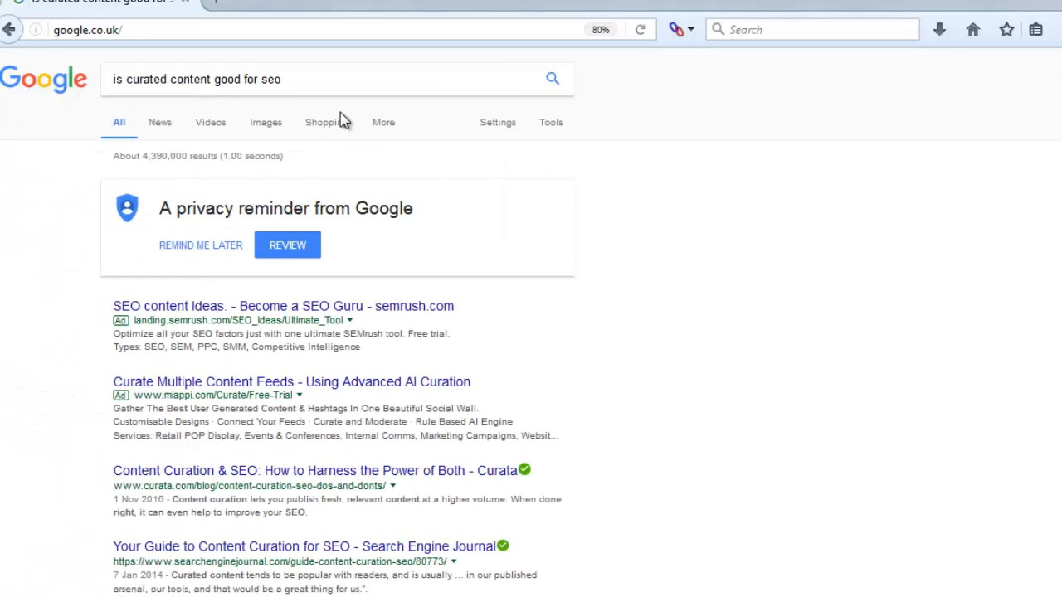
left_click(337, 86)
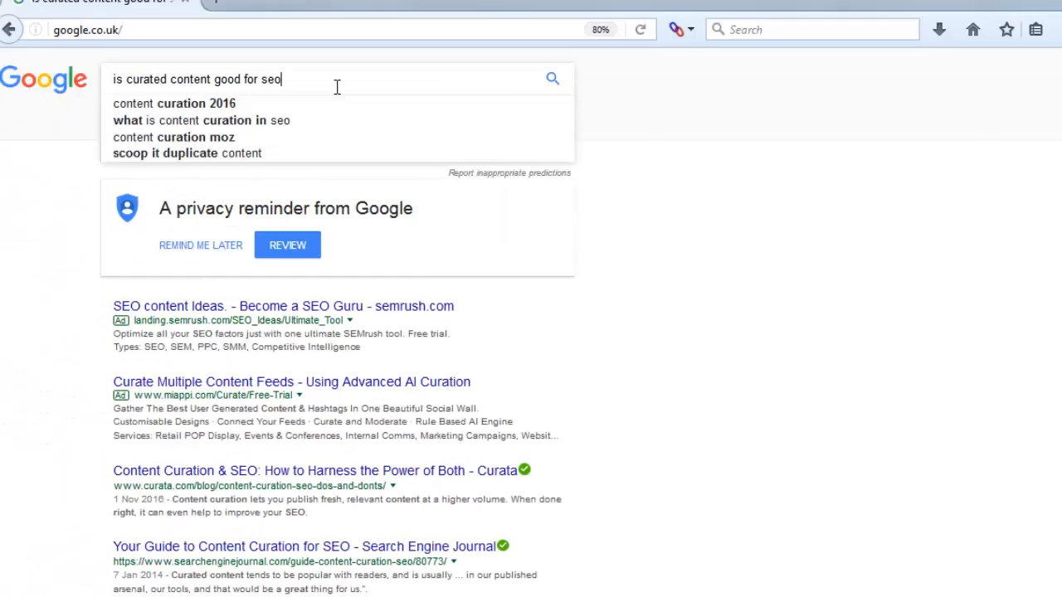
Open google.com/ncr to load the US version of Google without the country redirect
left_click(286, 35)
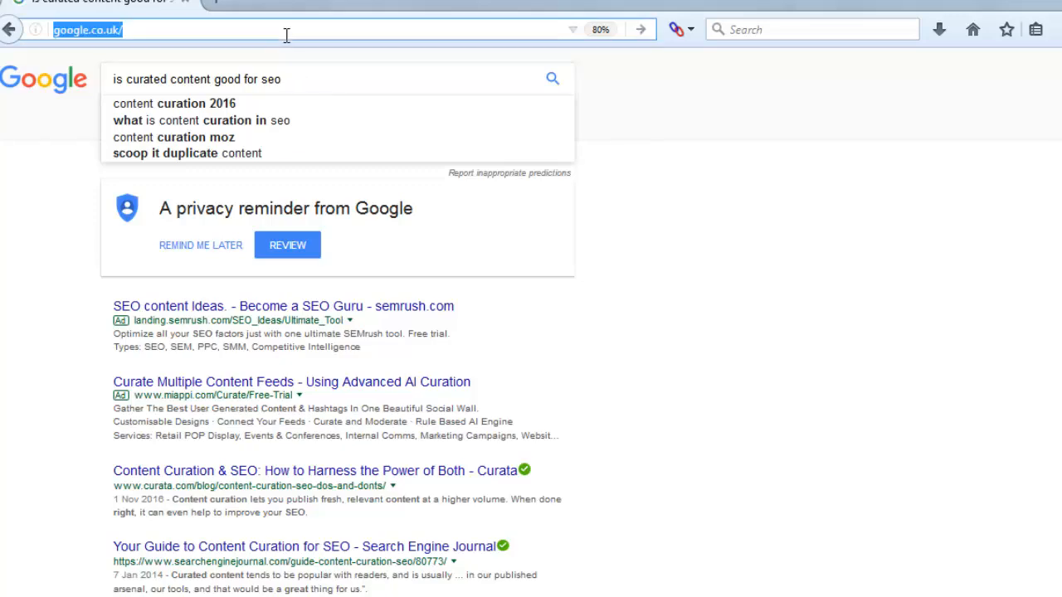
type("google")
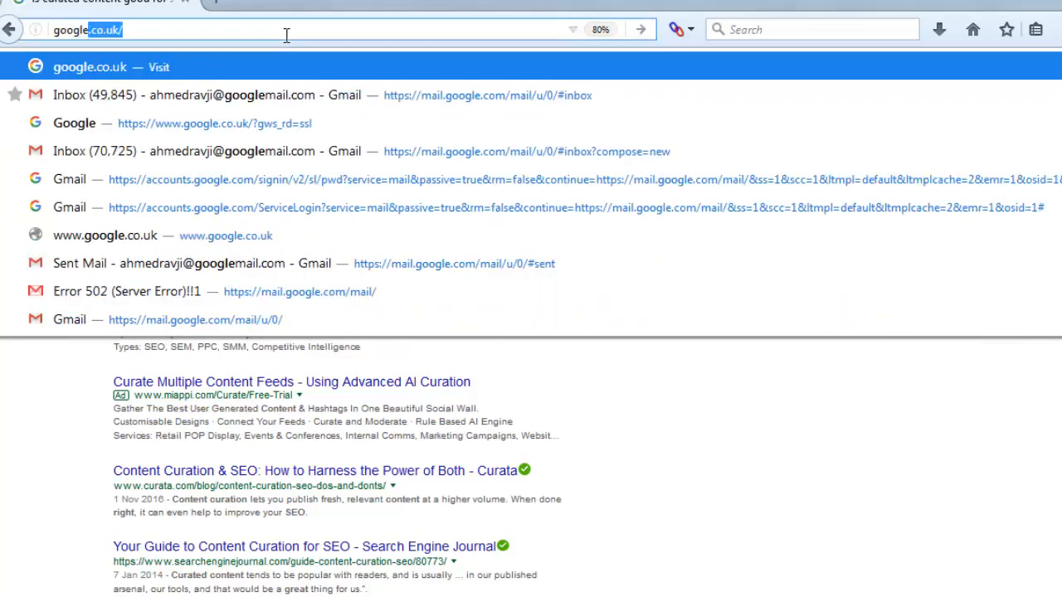
type(".com/ncr")
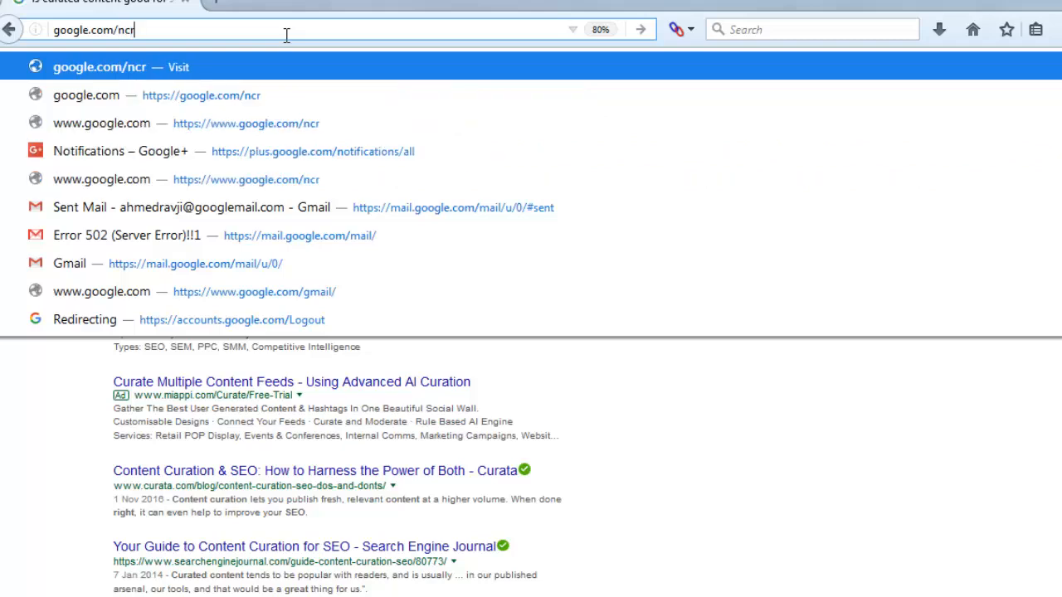
key("Return")
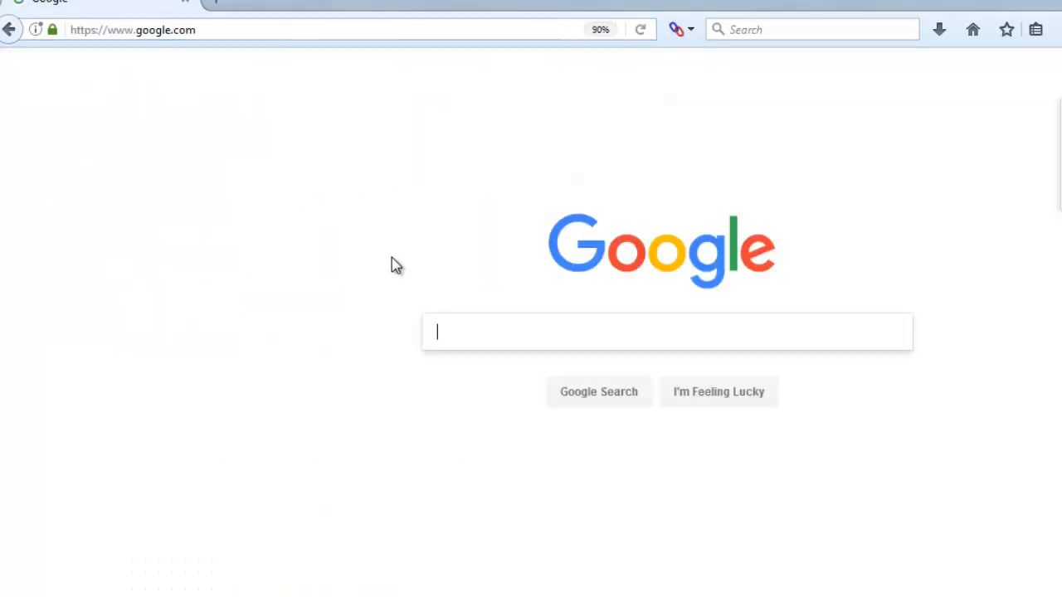
Search google.com for "is curated content good for seo"
key("ctrl+v")
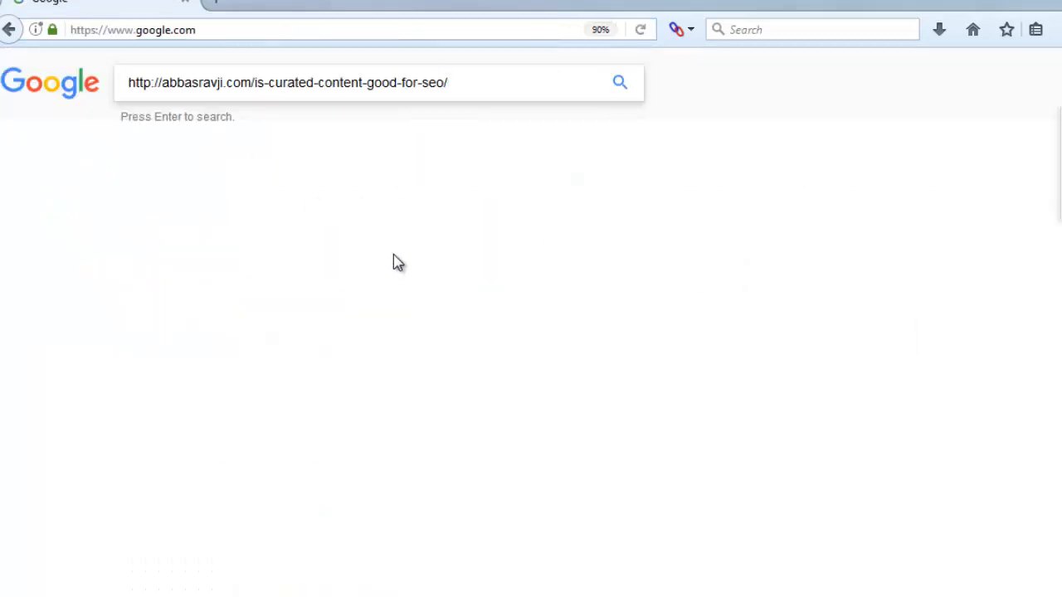
key("ctrl+a")
type("is")
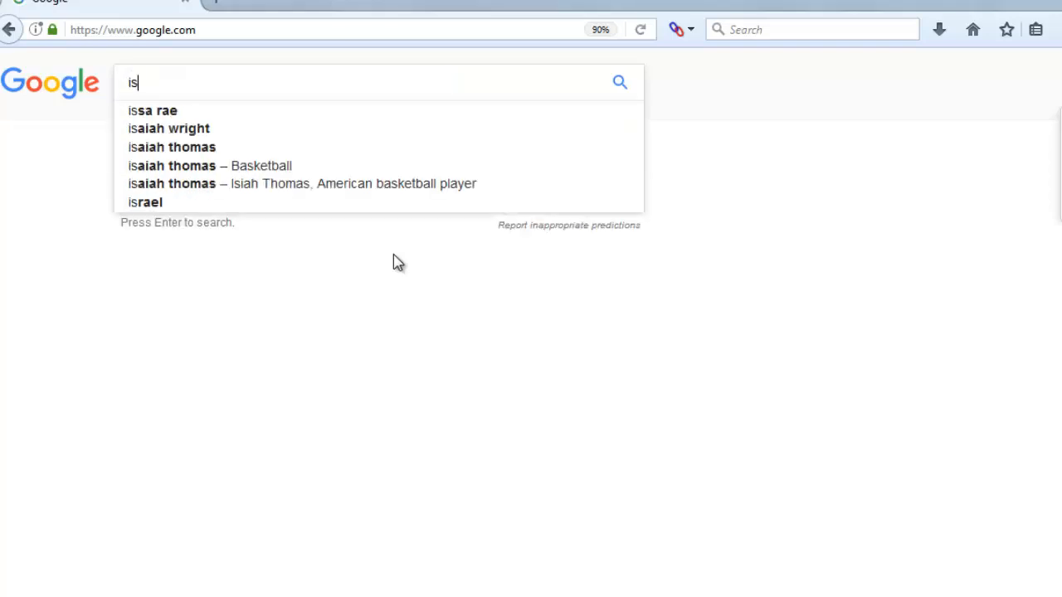
type(" curated co")
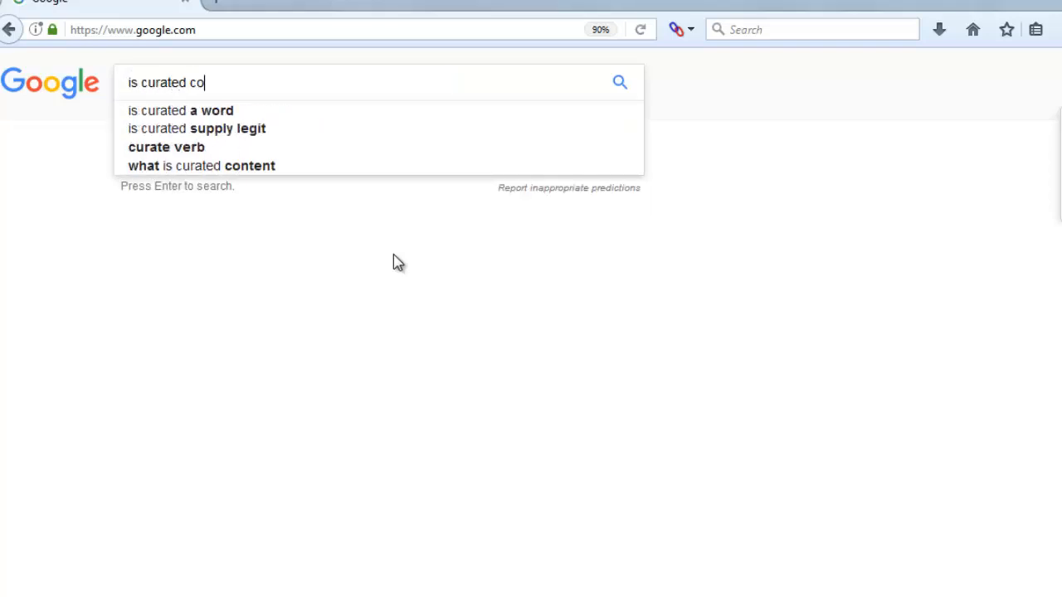
type("ntent good for")
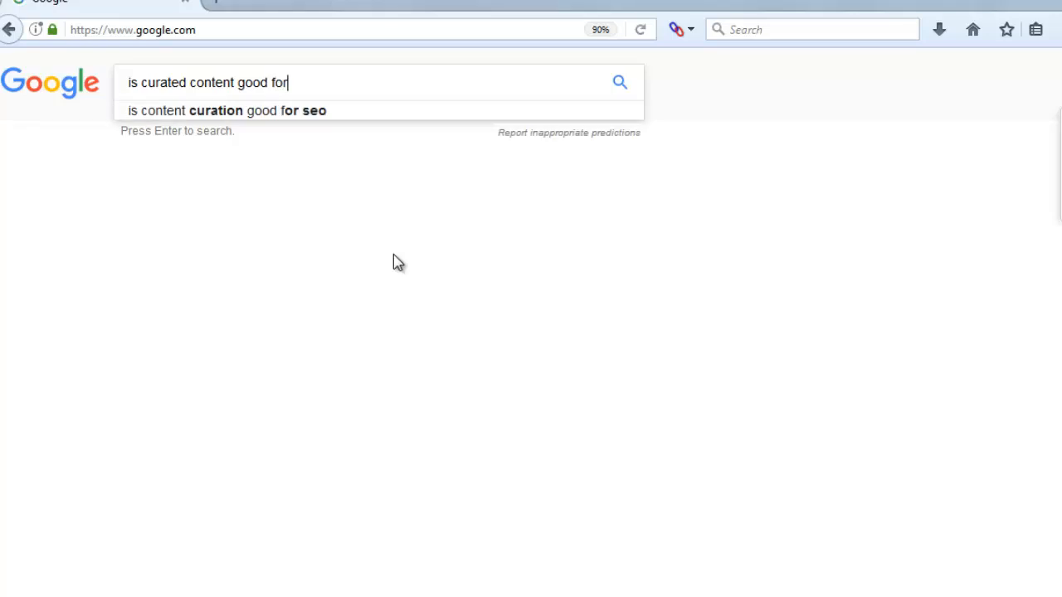
type(" seo")
key("Return")
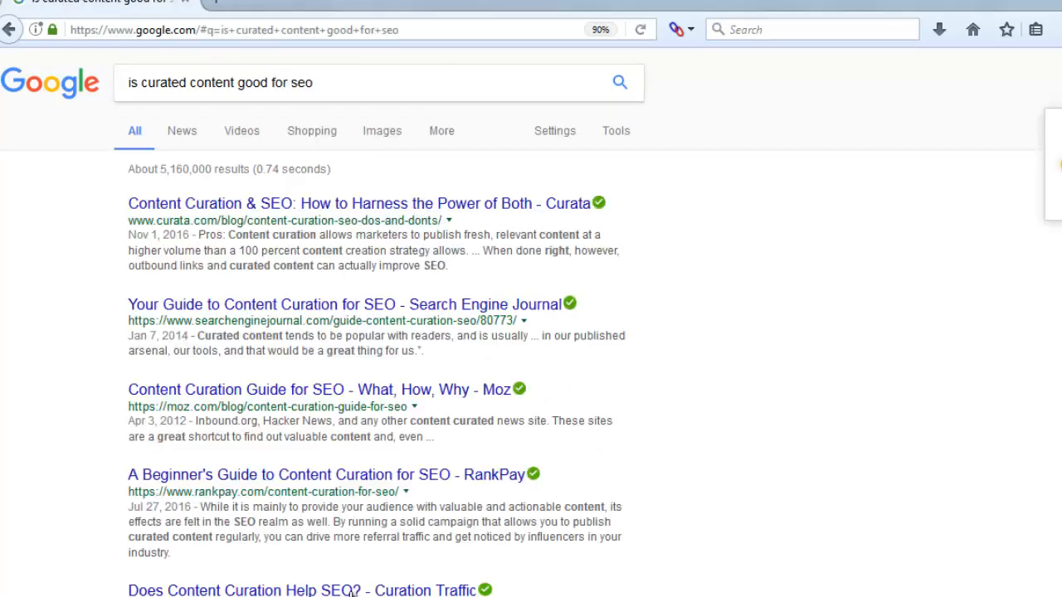
Examine the google.com results for the "Is Curated Content Good for SEO" post's ranking and indexing time
scroll(355, 593, "down", 3)
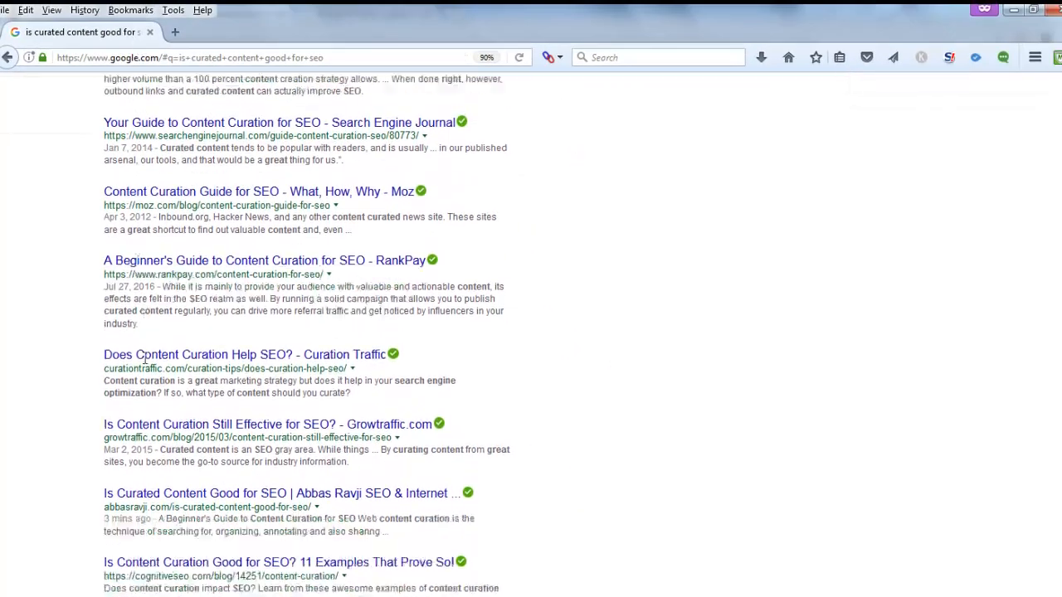
left_click_drag(101, 519, 210, 530)
left_click(210, 530)
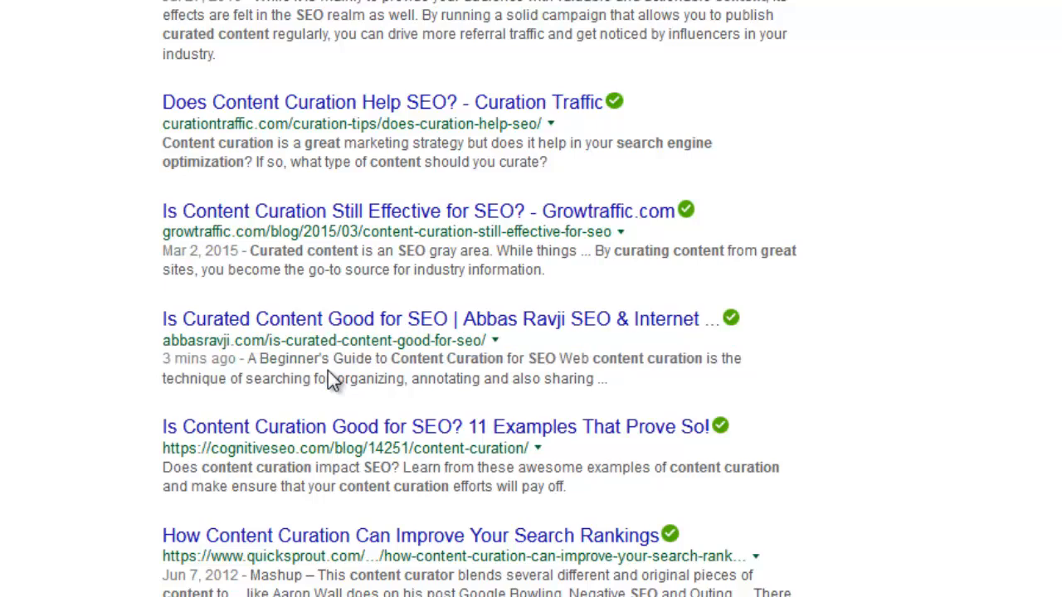
scroll(329, 377, "down", 5)
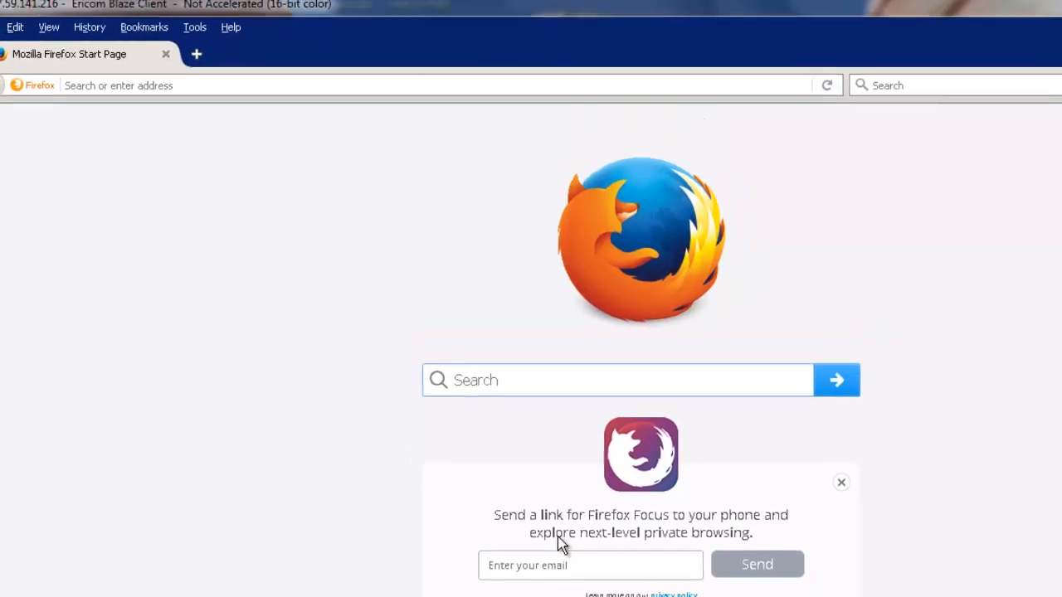
In Firefox on the Ericom Blaze remote desktop, open google.com and search for "is curated content good for seo"
left_click(558, 538)
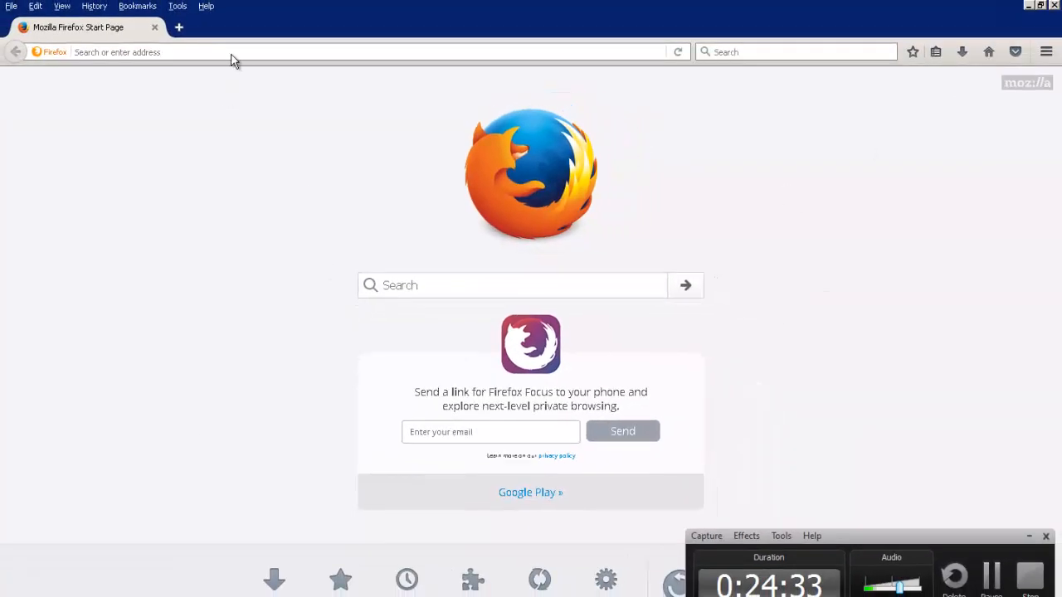
left_click(233, 55)
type("google.com/")
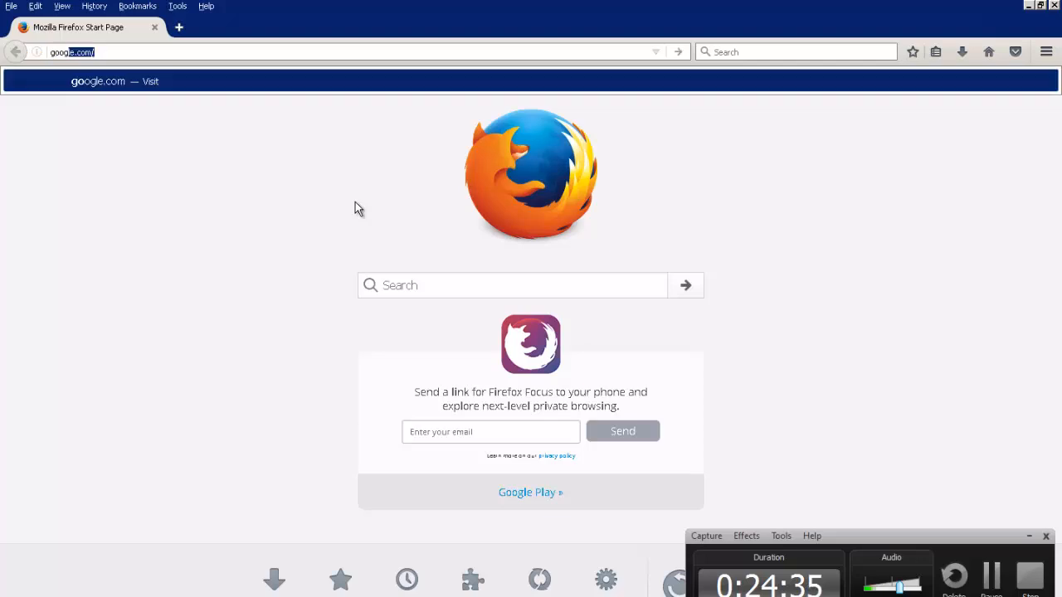
key("Return")
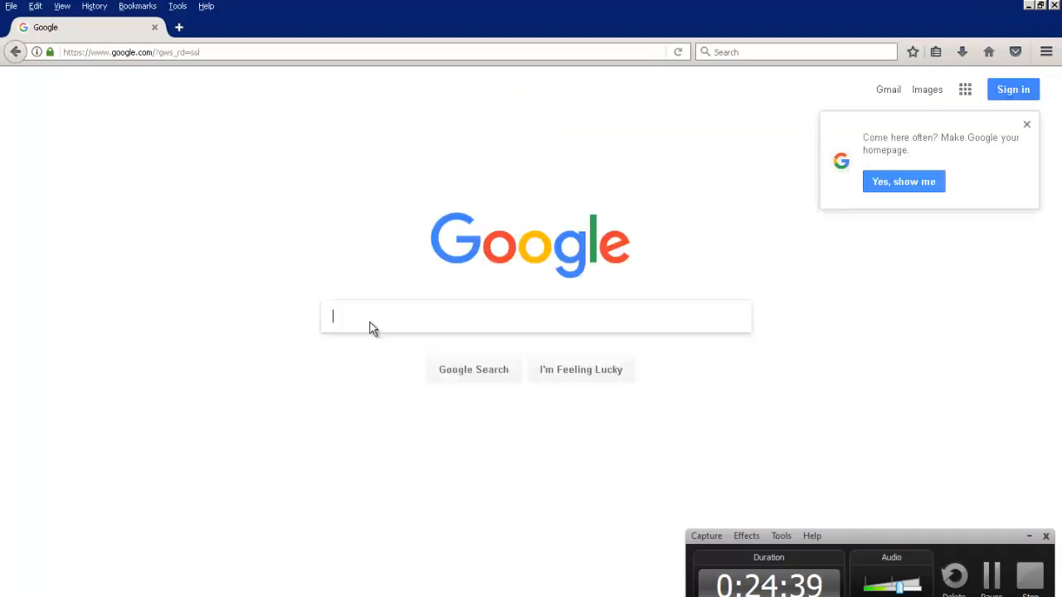
type("is curated con")
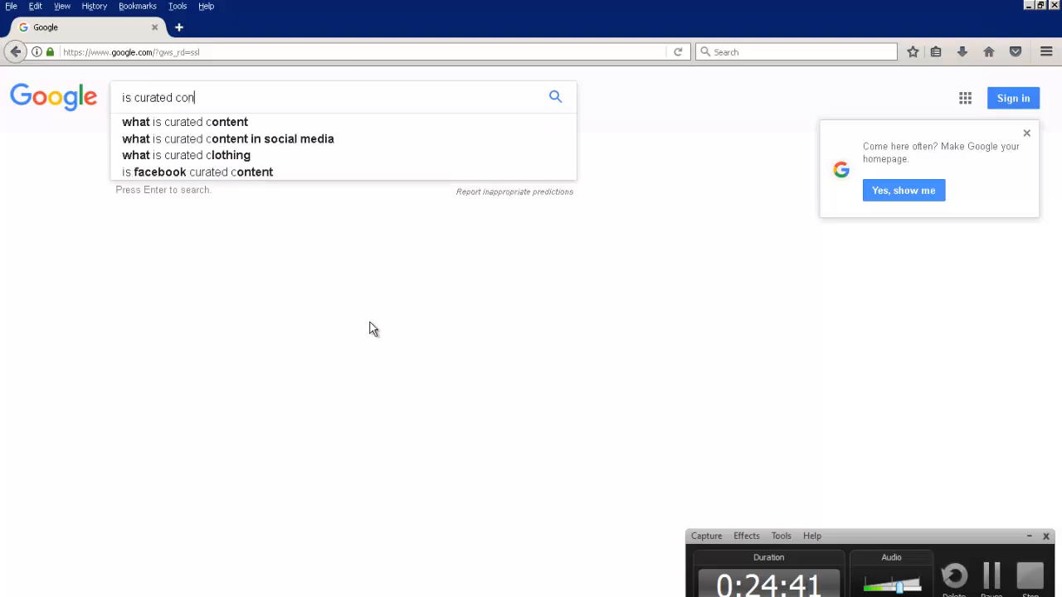
type("tent good for seo")
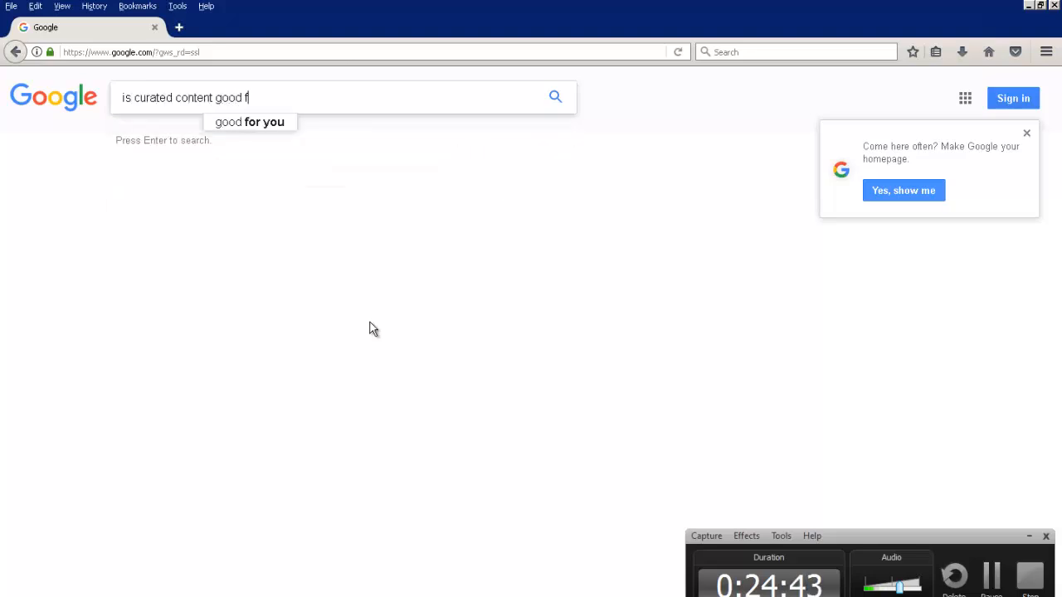
key("Return")
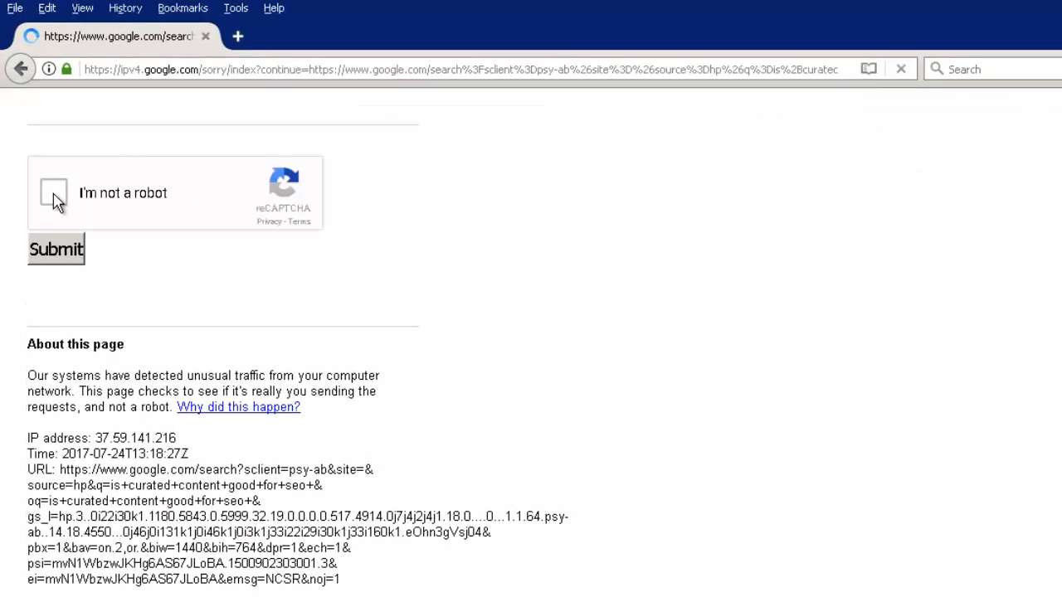
Start the "I'm not a robot" check and select all squares containing the yellow and white street signs
left_click(54, 196)
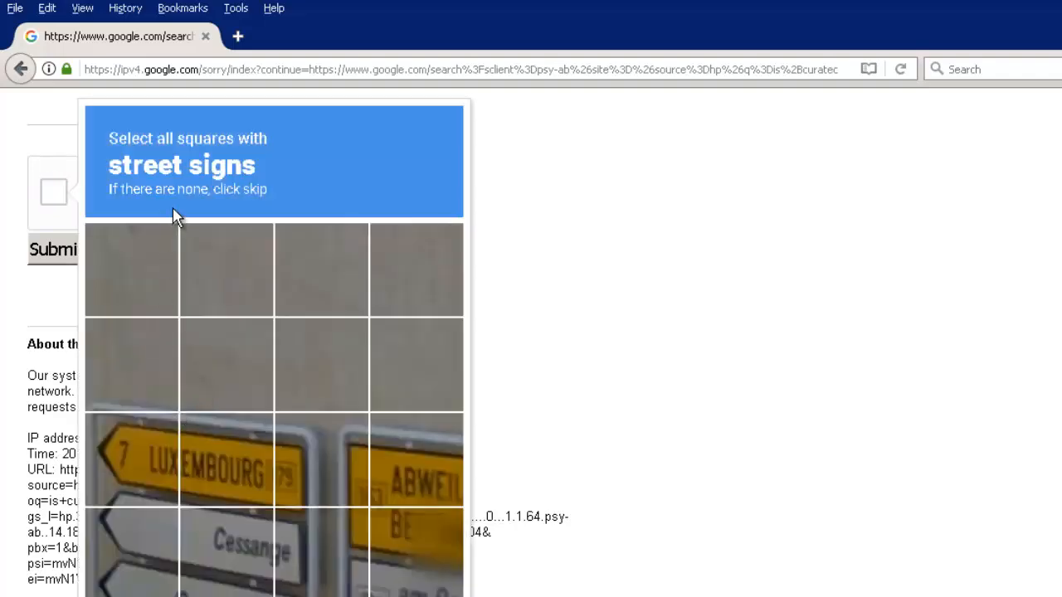
left_click(153, 448)
left_click(208, 498)
left_click(114, 539)
left_click(226, 552)
left_click(335, 542)
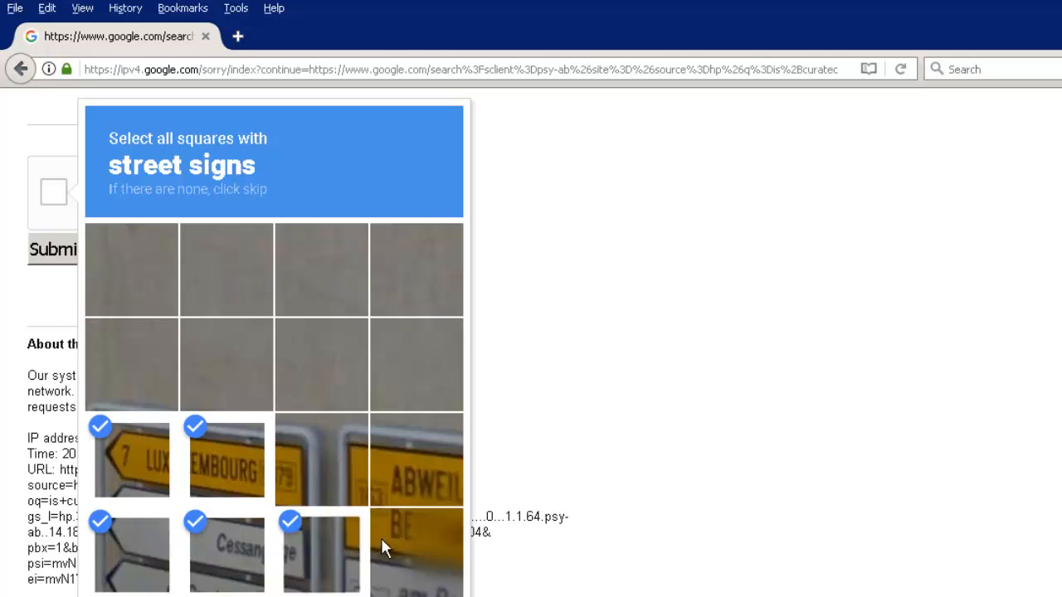
left_click(385, 539)
left_click(389, 458)
left_click(324, 461)
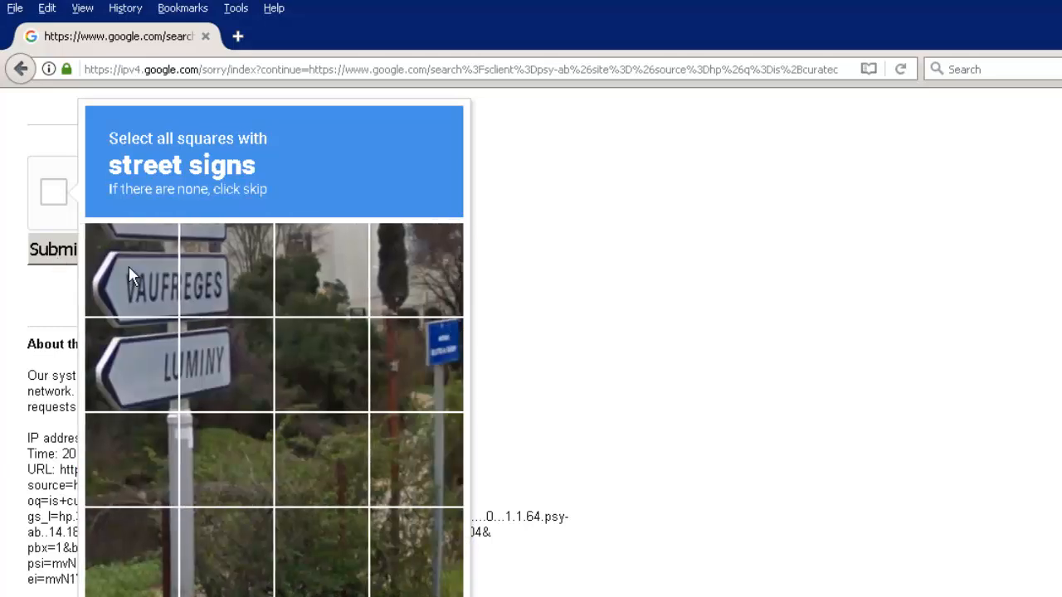
Select the squares with the Vaufreges and Luminy street signs and submit the completed verification
left_click(131, 276)
left_click(197, 298)
left_click(209, 358)
left_click(160, 351)
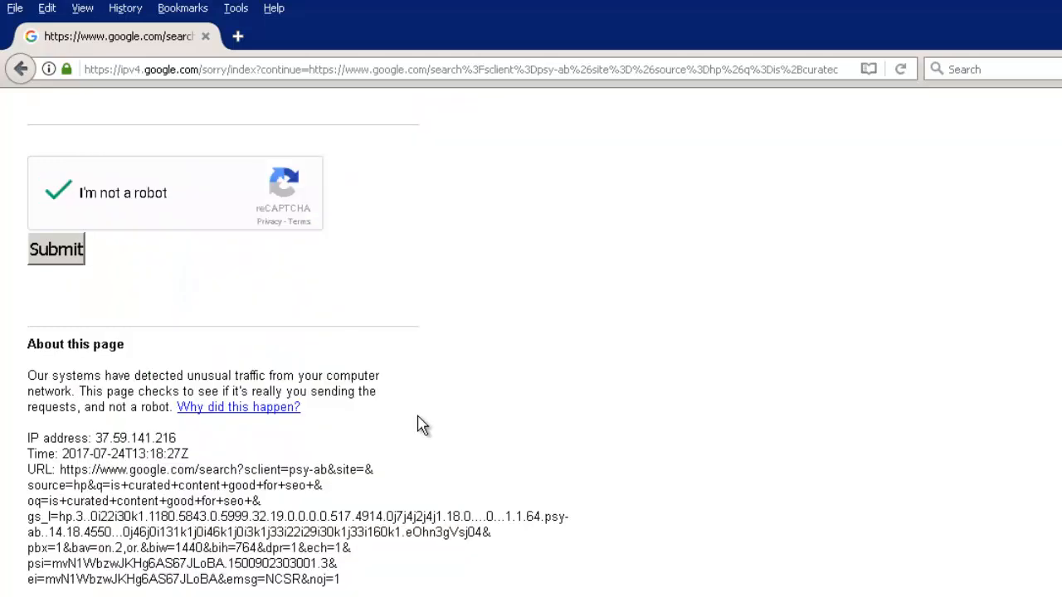
left_click(58, 251)
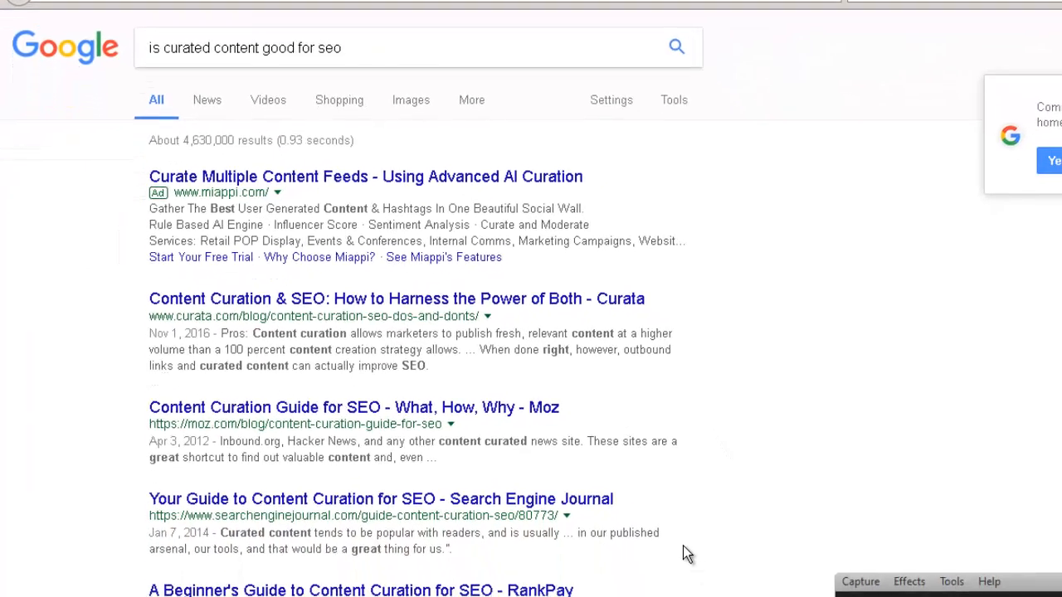
Look through the remote desktop's results page for the post's listing, checking its position and how long ago it was indexed
scroll(682, 544, "down", 3)
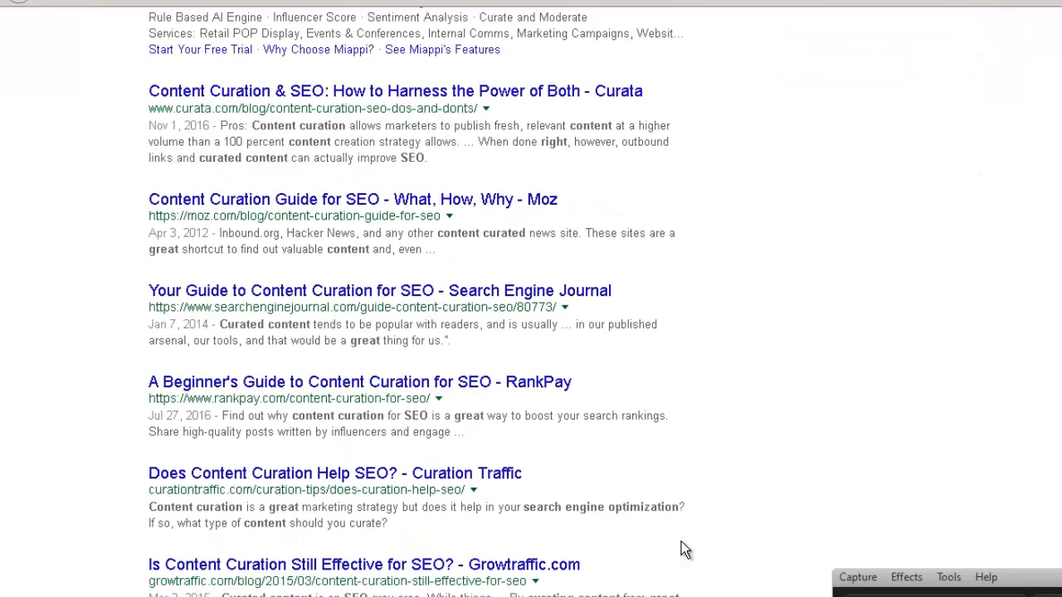
scroll(681, 542, "down", 3)
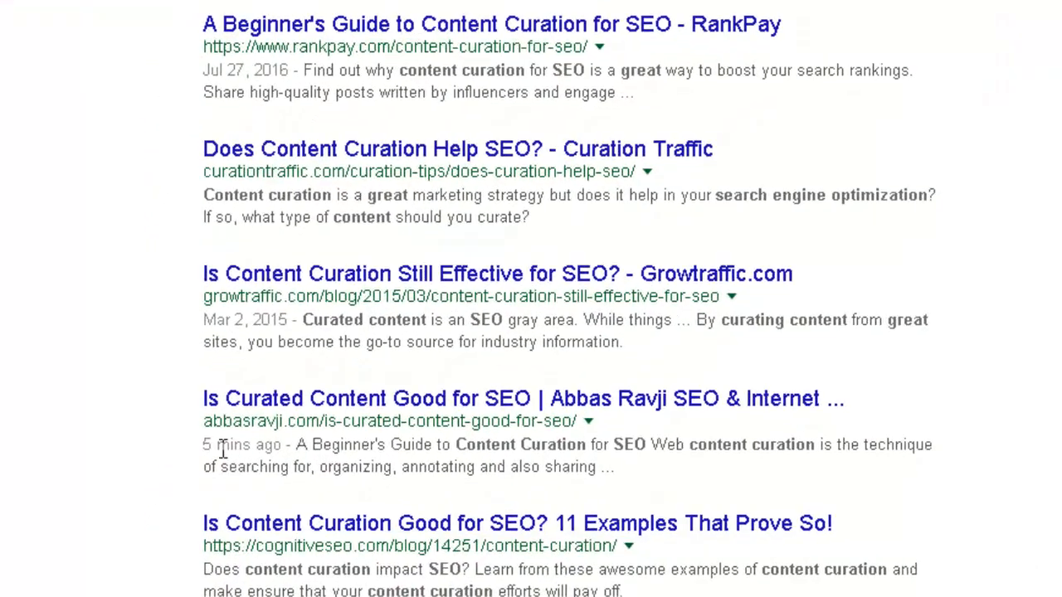
left_click_drag(222, 451, 620, 469)
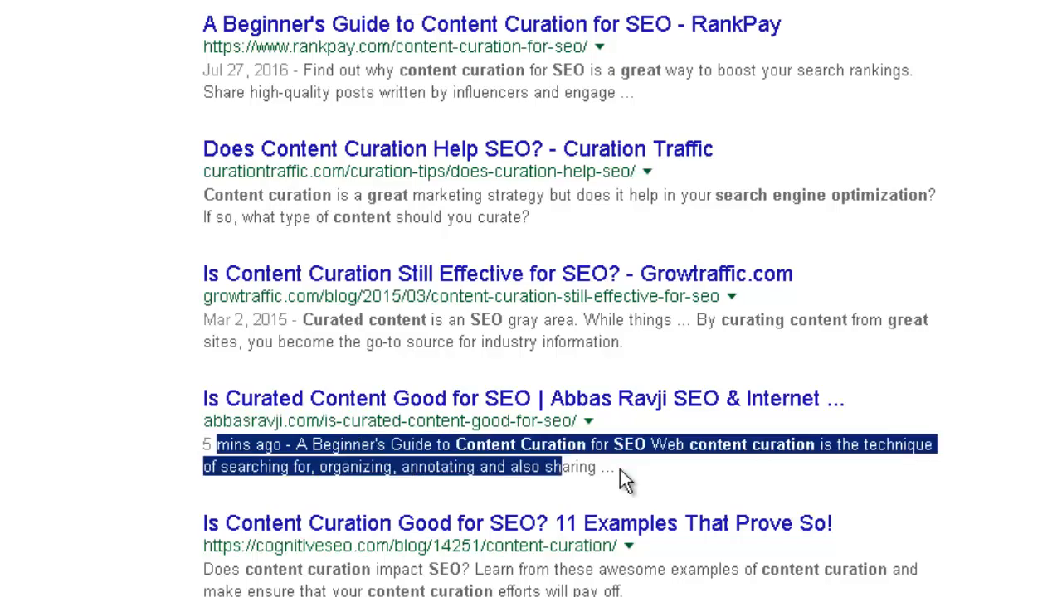
left_click(620, 470)
scroll(619, 470, "down", 5)
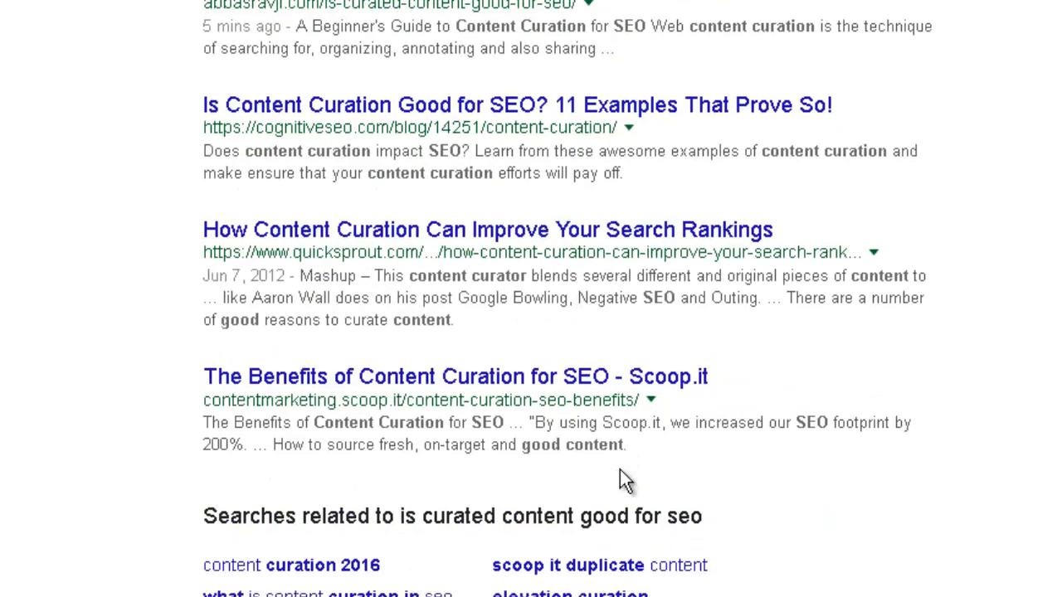
Return to the top of the published "Rank in Google using Curated Content" post and open the blog's home page
scroll(620, 469, "up", 5)
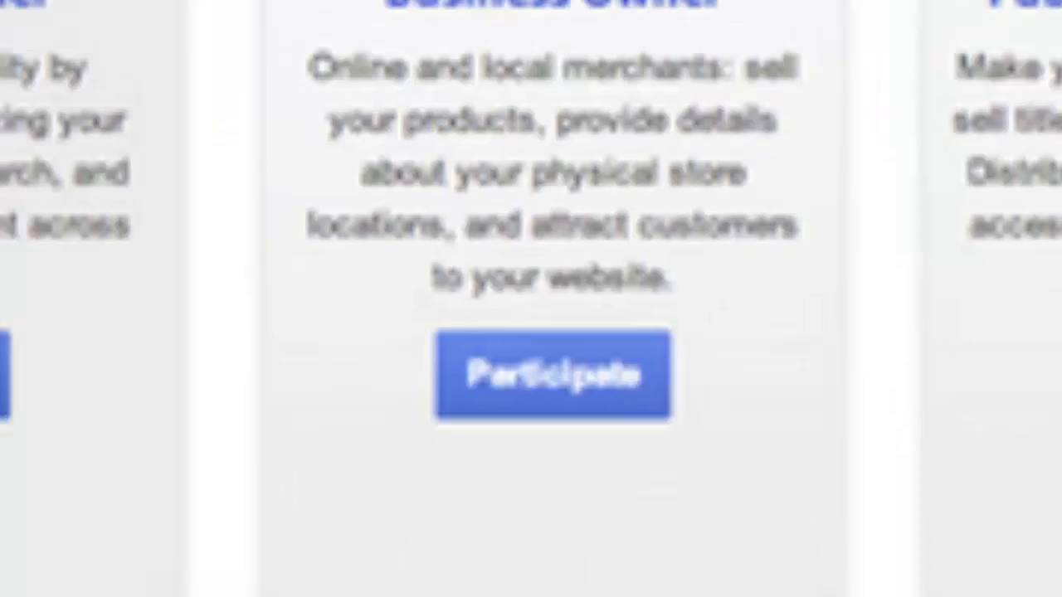
scroll(586, 320, "up", 3)
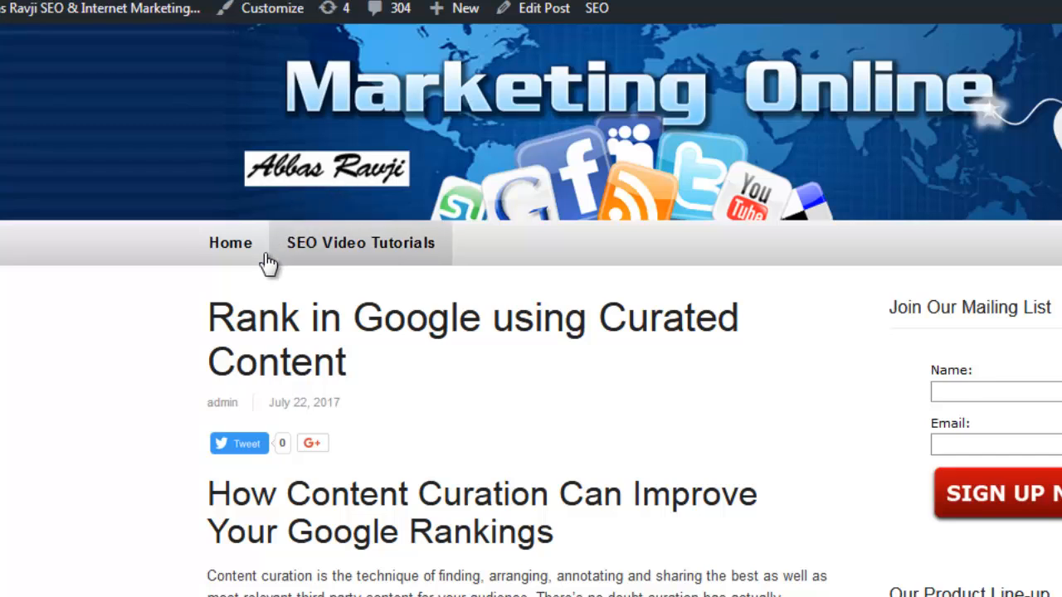
left_click(213, 249)
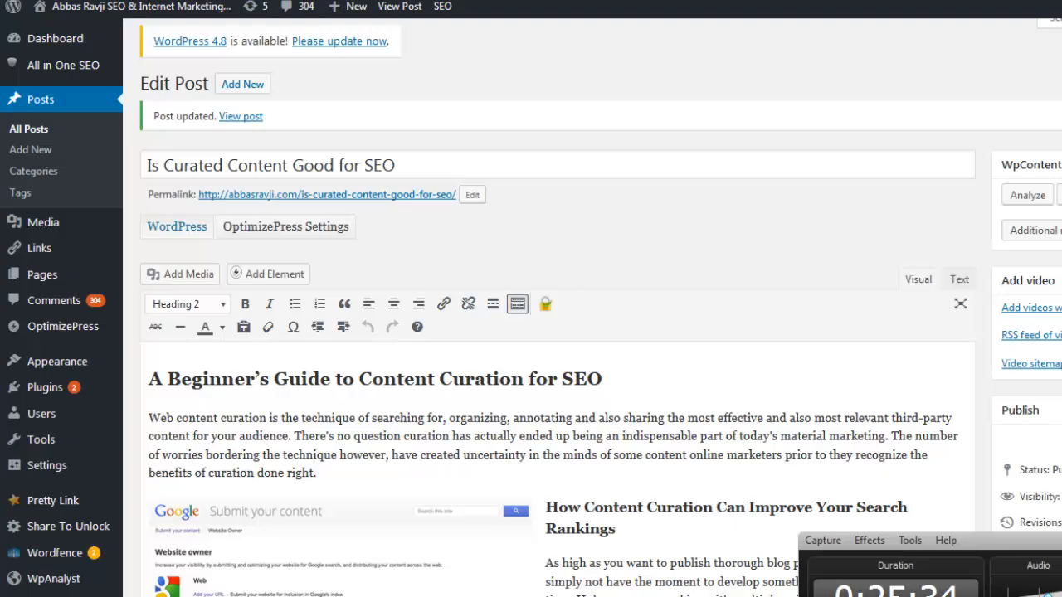
Review the "Is Curated Content Good for SEO" post in the WordPress editor, from its opening heading to its closing line
left_click(429, 457)
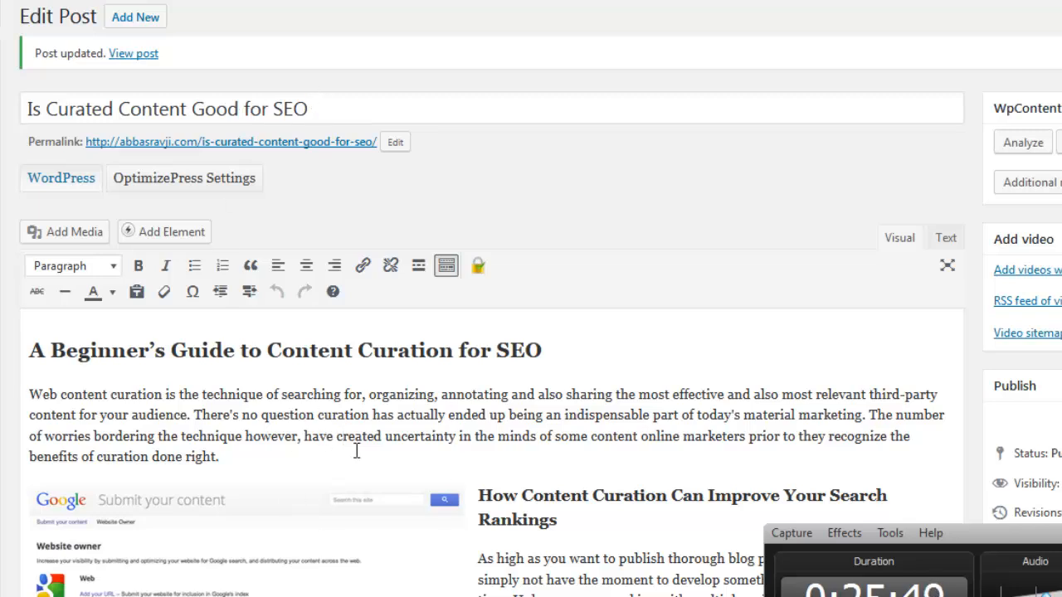
scroll(603, 232, "down", 10)
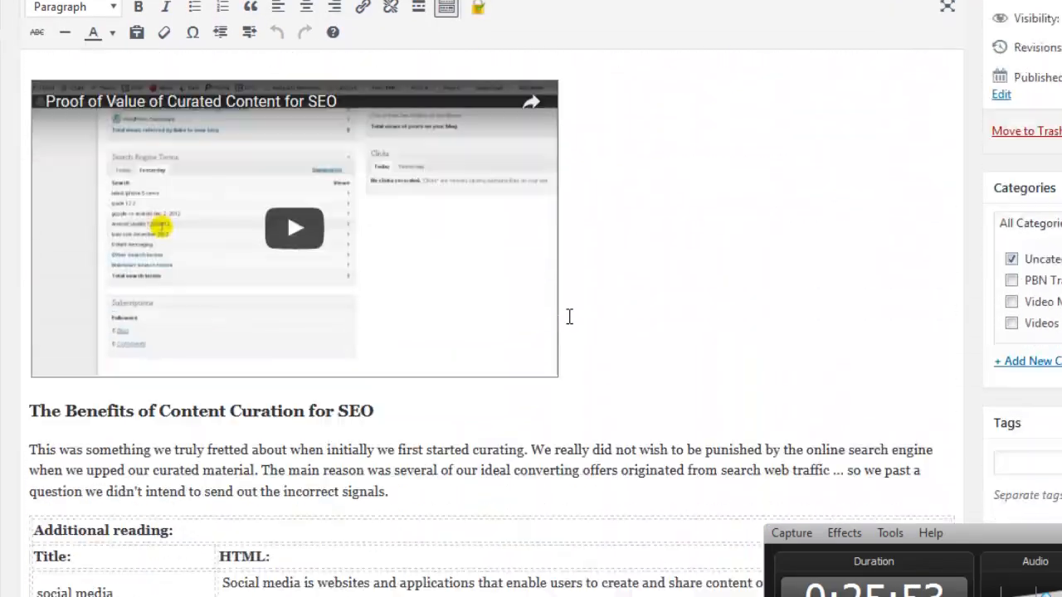
scroll(570, 316, "down", 6)
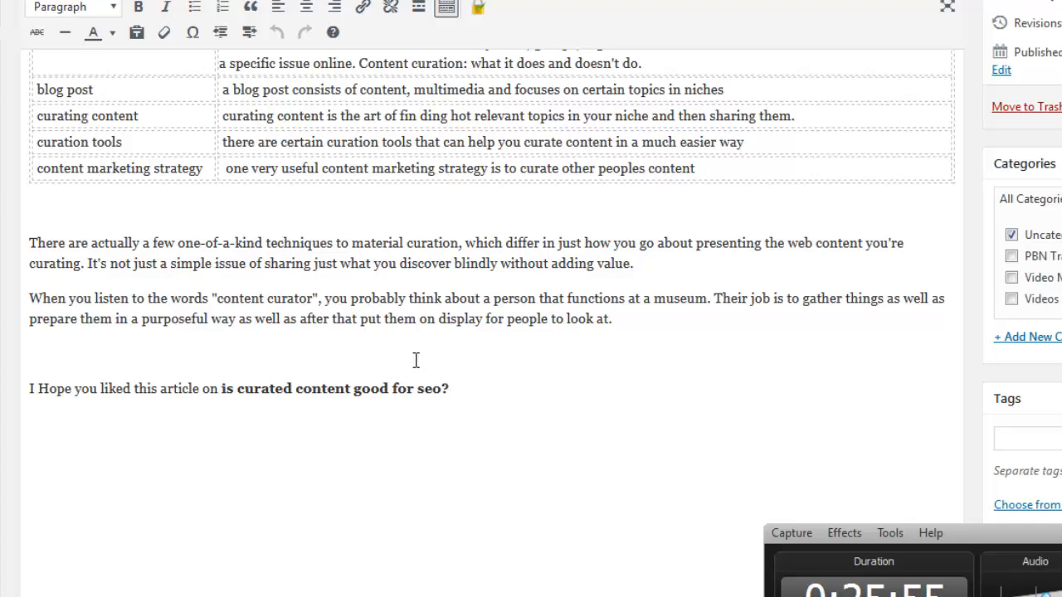
scroll(445, 233, "up", 10)
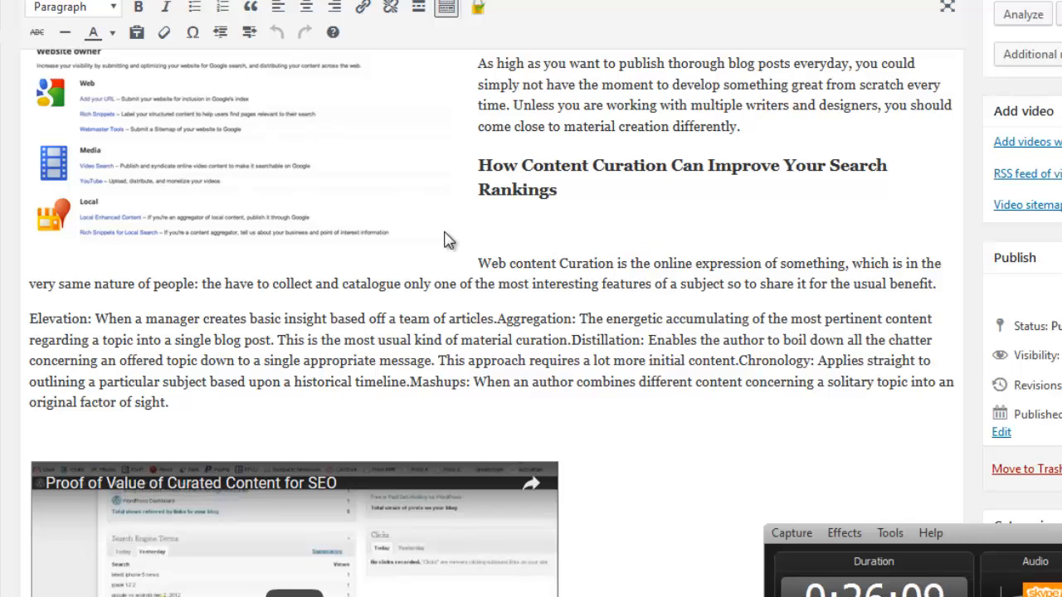
scroll(448, 241, "up", 5)
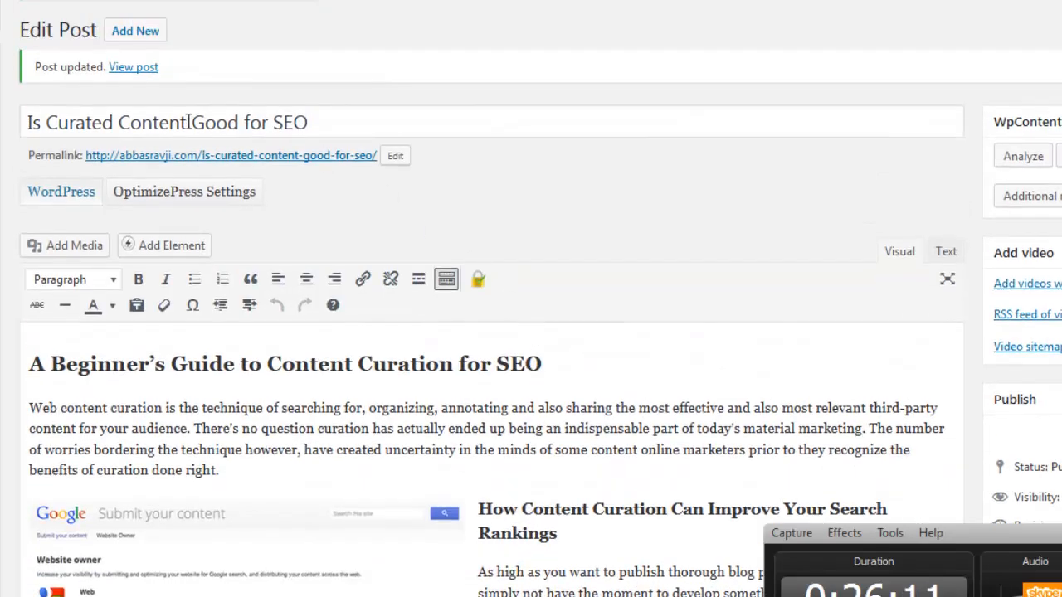